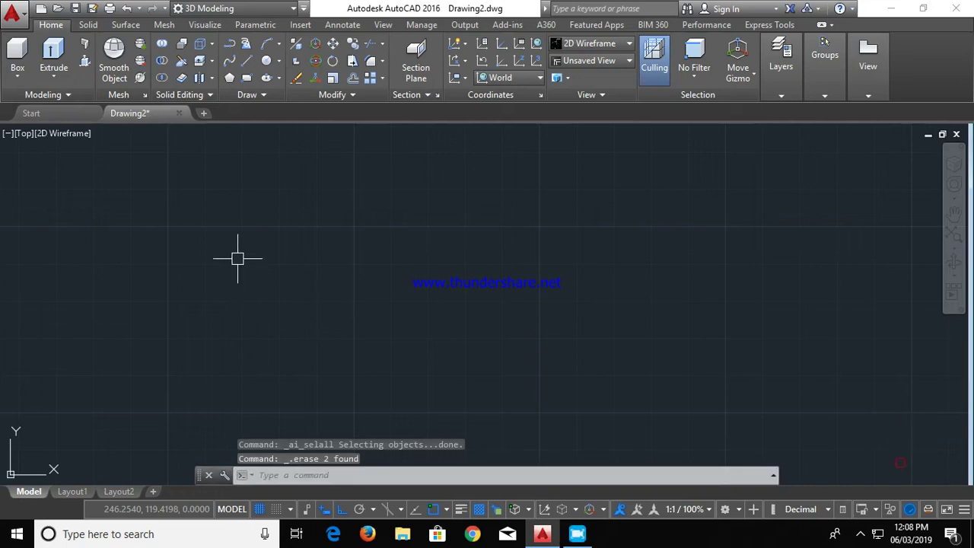
Draw a long horizontal line from the left side of the drawing area to the right
{"action": "left_click", "coordinate": [245, 60]}
{"action": "left_click", "coordinate": [101, 260]}
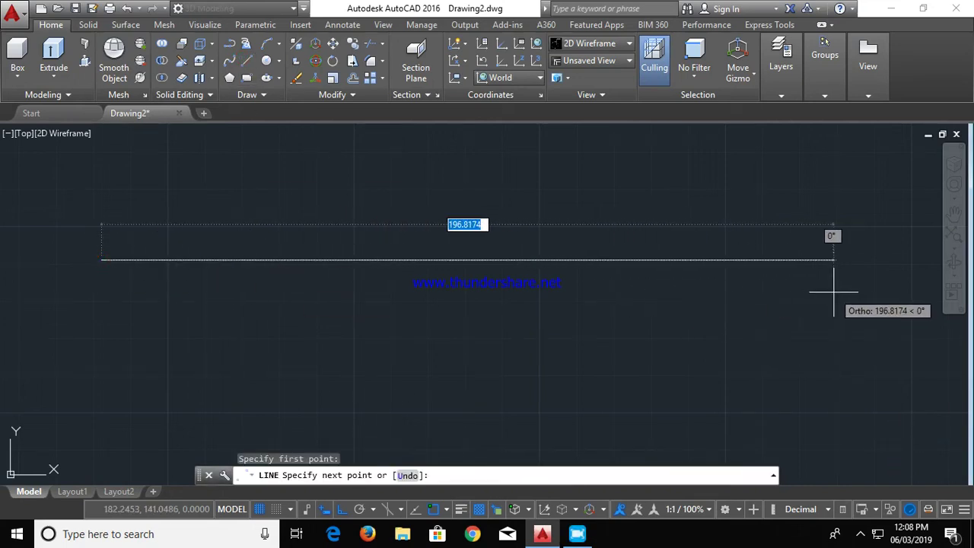
{"action": "left_click", "coordinate": [806, 279]}
{"action": "key", "text": "Escape"}
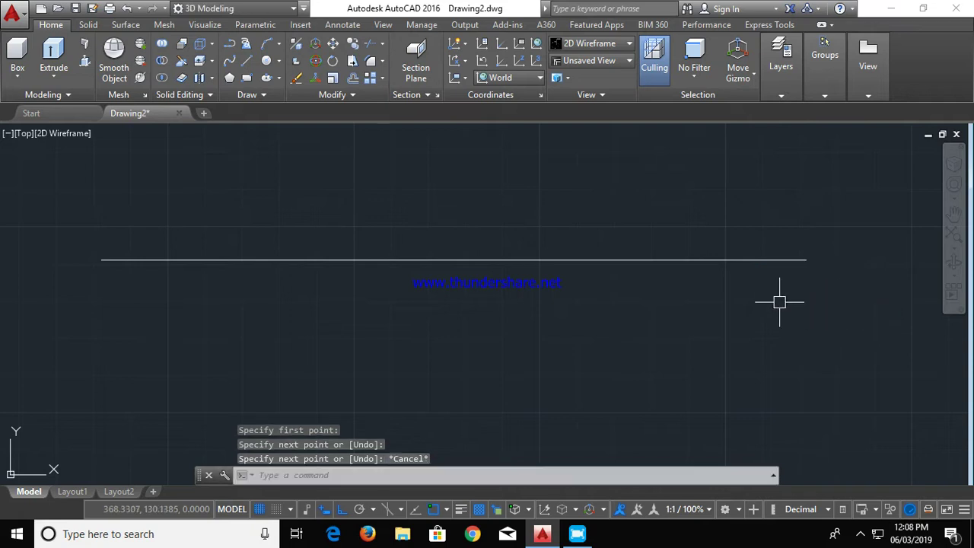
Shift the view down and start a new line on the base line
{"action": "left_click", "coordinate": [245, 61]}
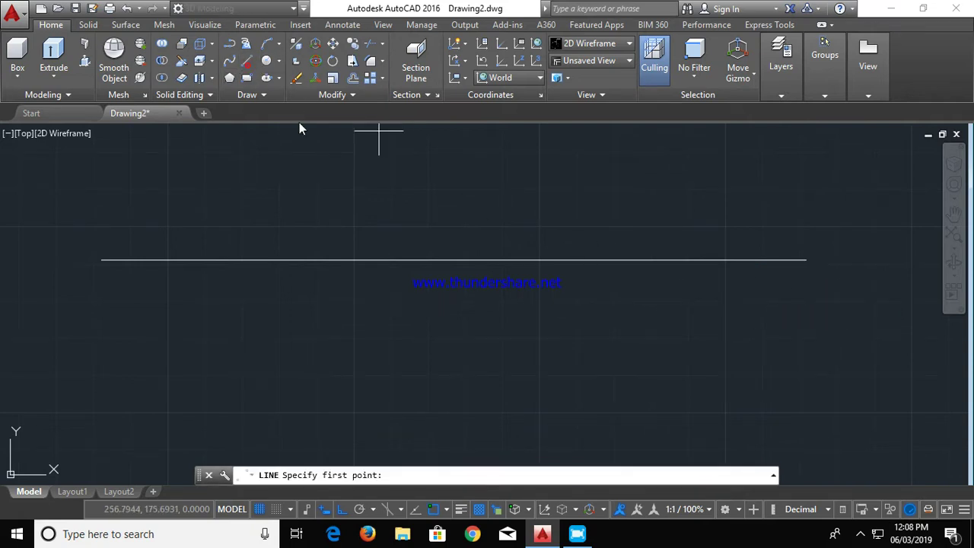
{"action": "middle_click_drag", "start_coordinate": [352, 226], "coordinate": [347, 352]}
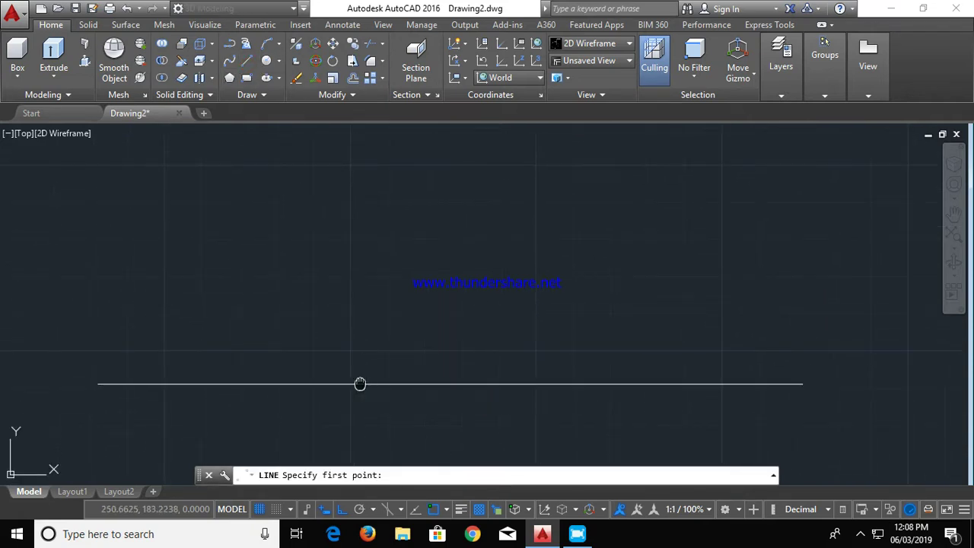
{"action": "left_click", "coordinate": [356, 384]}
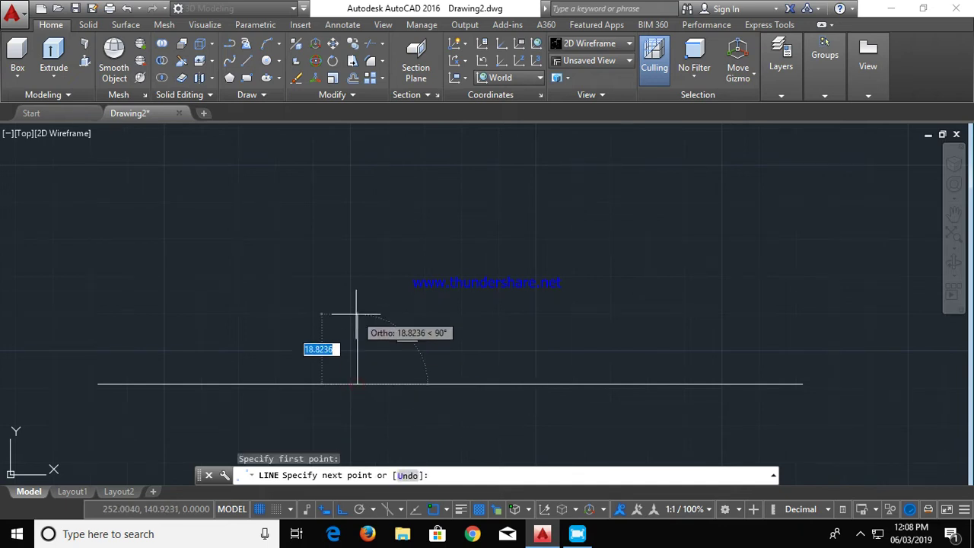
Continue the line with Ortho segments of 20, 10, 4 and 50 units
{"action": "type", "text": "20"}
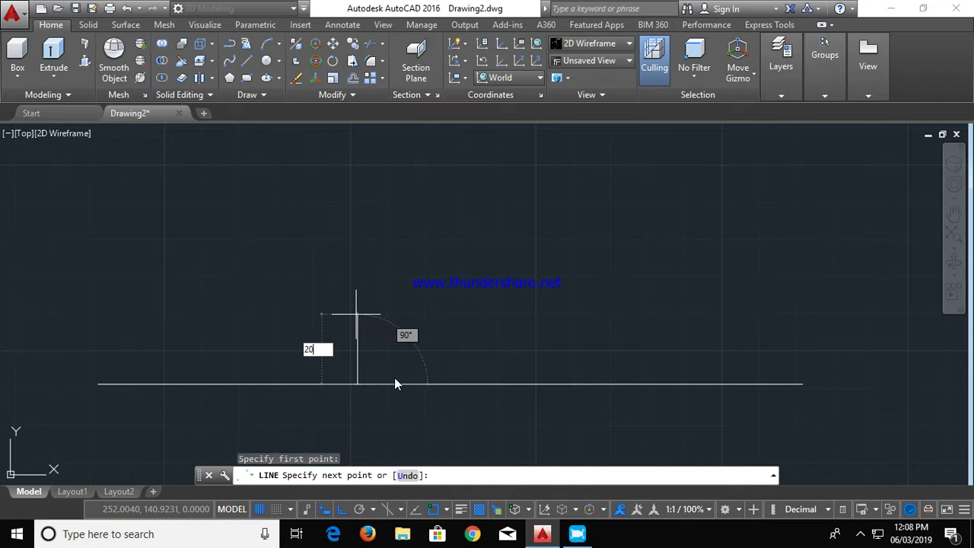
{"action": "key", "text": "Return"}
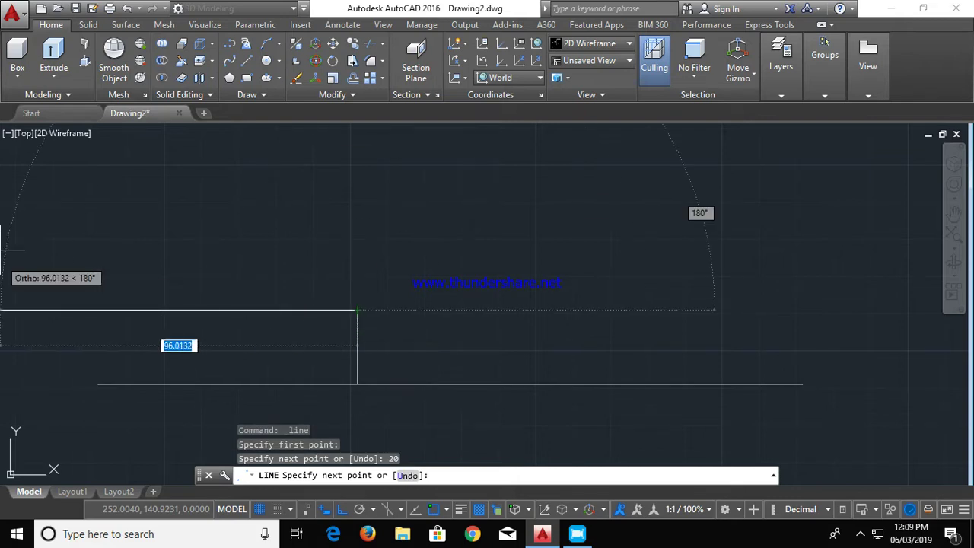
{"action": "scroll", "coordinate": [231, 245], "scroll_direction": "down", "scroll_amount": 1}
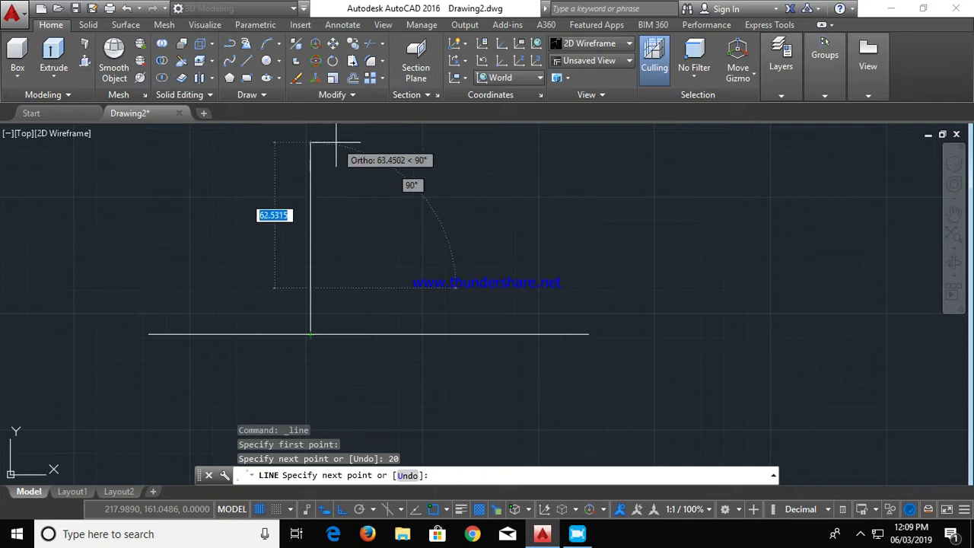
{"action": "type", "text": "10"}
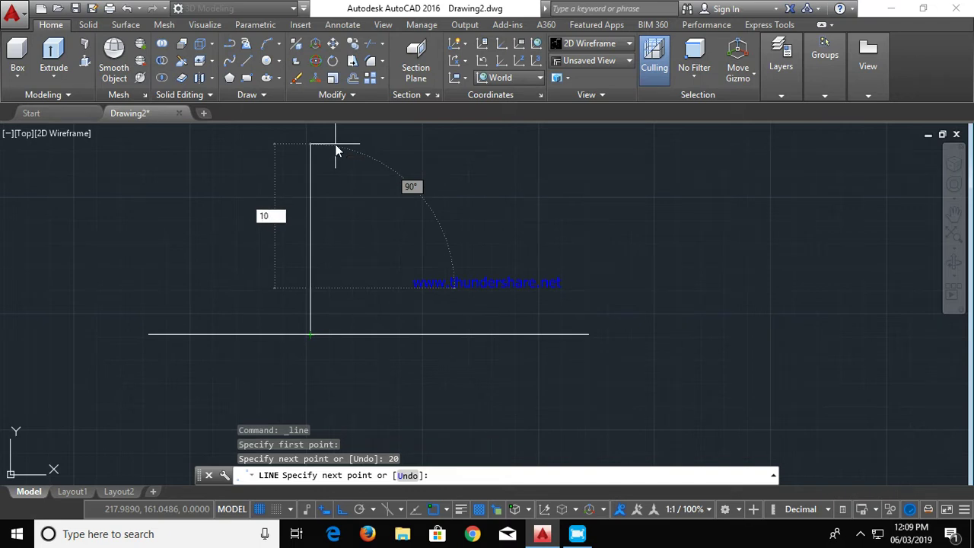
{"action": "key", "text": "Return"}
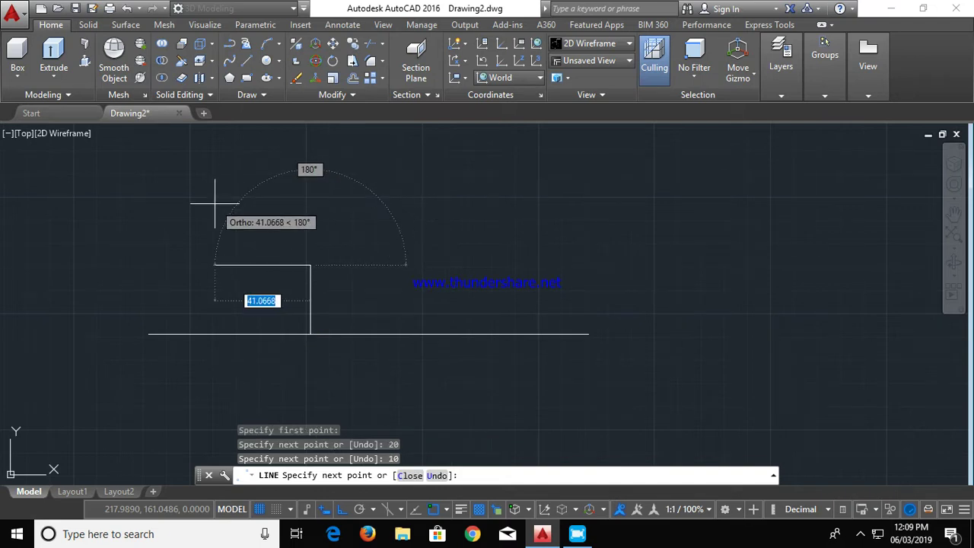
{"action": "type", "text": "4"}
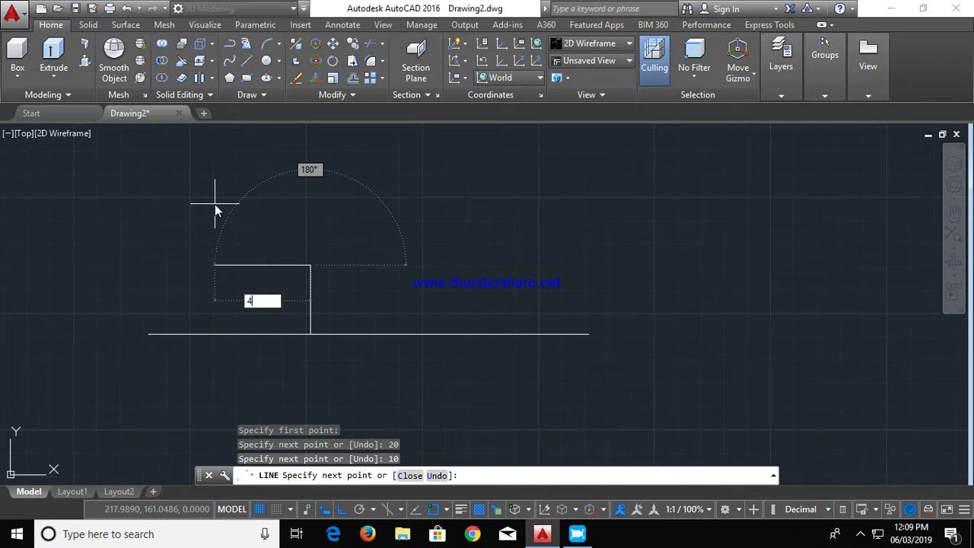
{"action": "key", "text": "Return"}
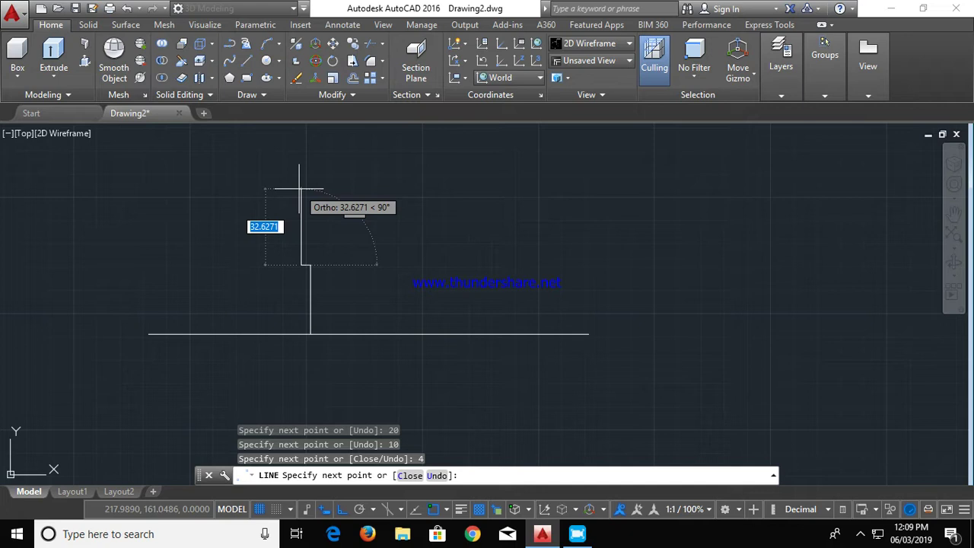
{"action": "type", "text": "50"}
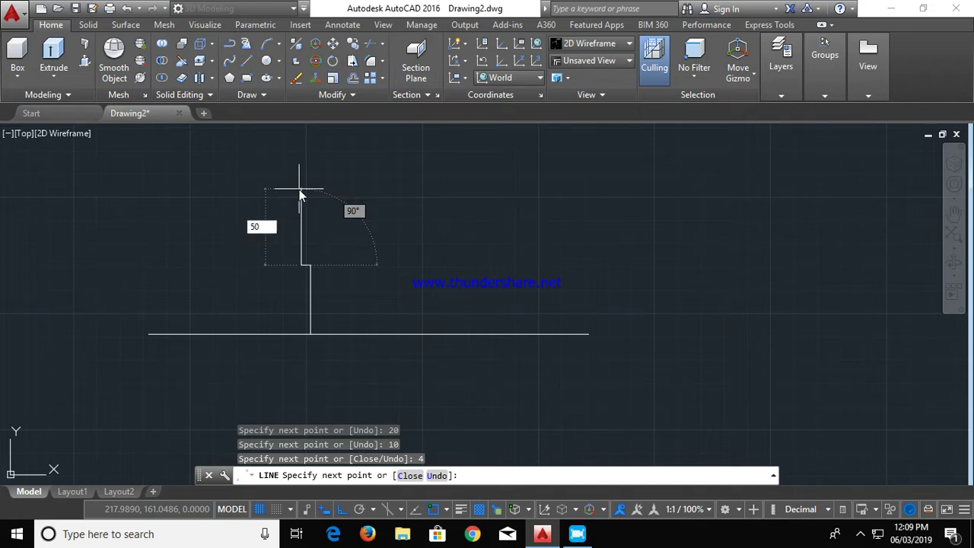
{"action": "key", "text": "Return"}
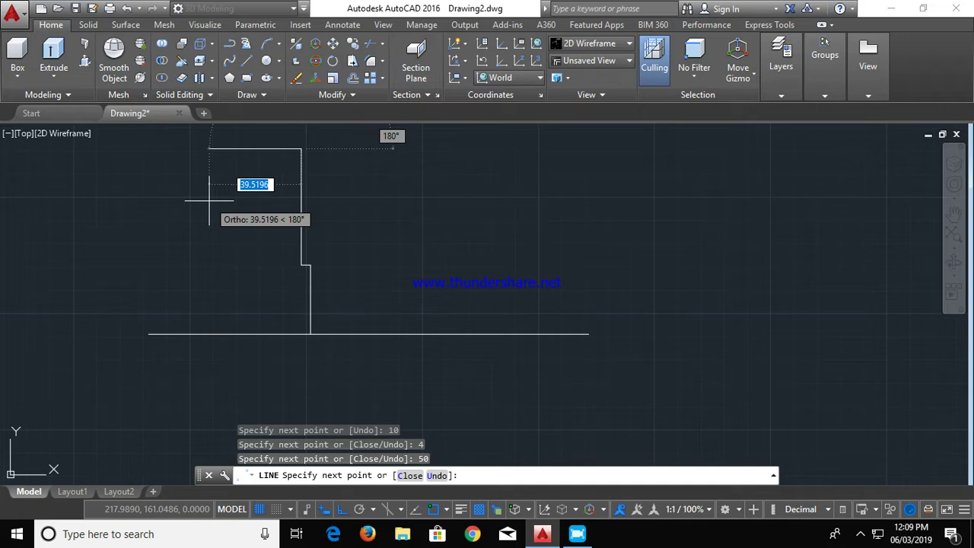
Add 32, 4 and 12-unit edges to the stepped profile
{"action": "type", "text": "32"}
{"action": "key", "text": "Return"}
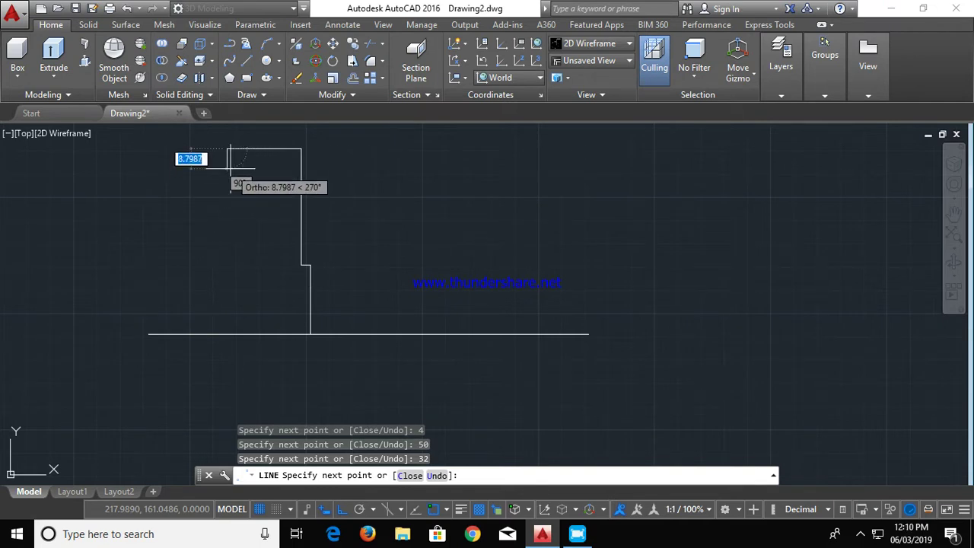
{"action": "type", "text": "4"}
{"action": "key", "text": "Return"}
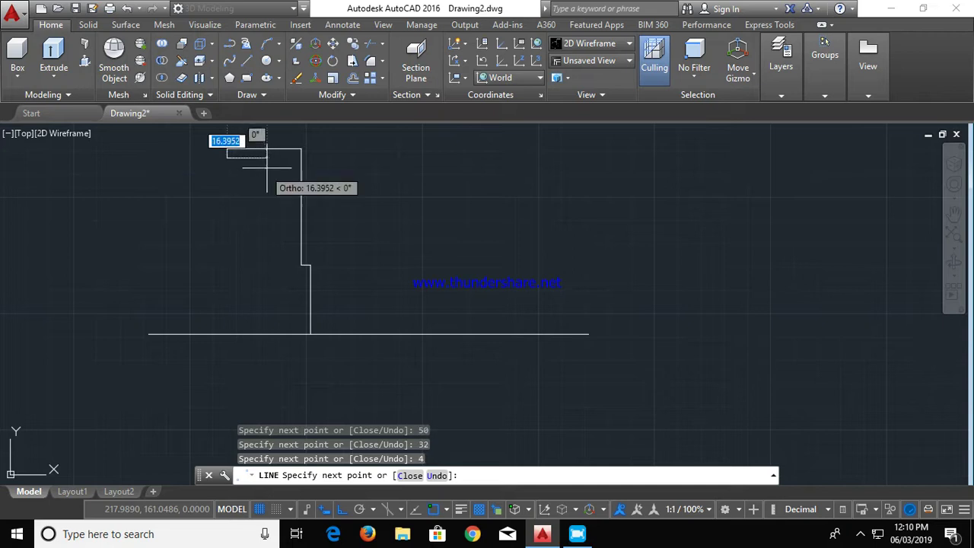
{"action": "type", "text": "12"}
{"action": "key", "text": "Return"}
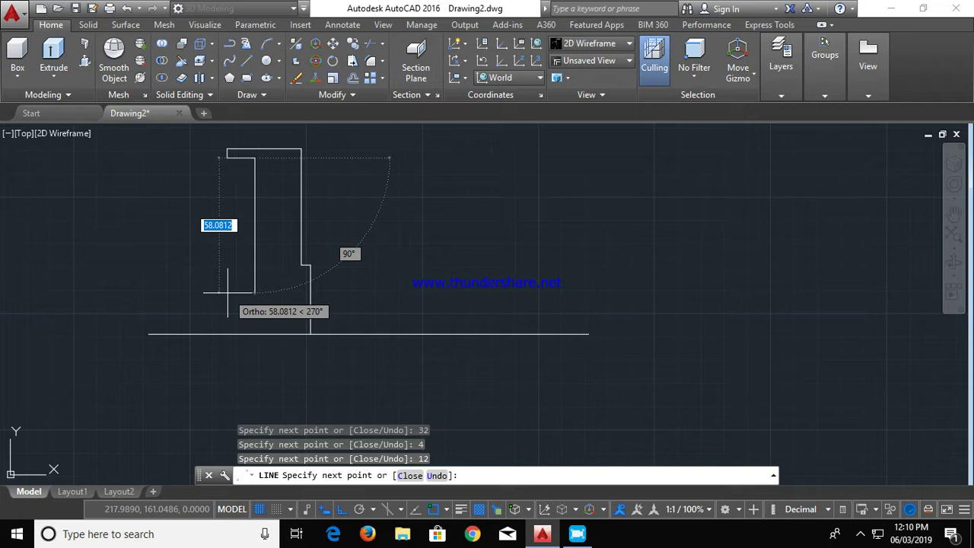
Finish with 36, 40 and 20-unit edges, close the outline, and delete the stray vertical
{"action": "type", "text": "36"}
{"action": "key", "text": "Return"}
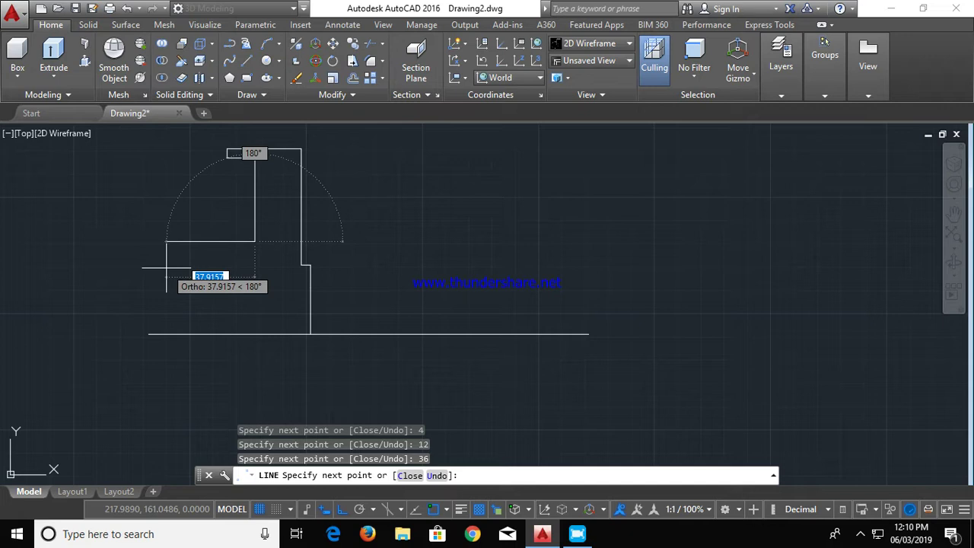
{"action": "type", "text": "40"}
{"action": "key", "text": "Return"}
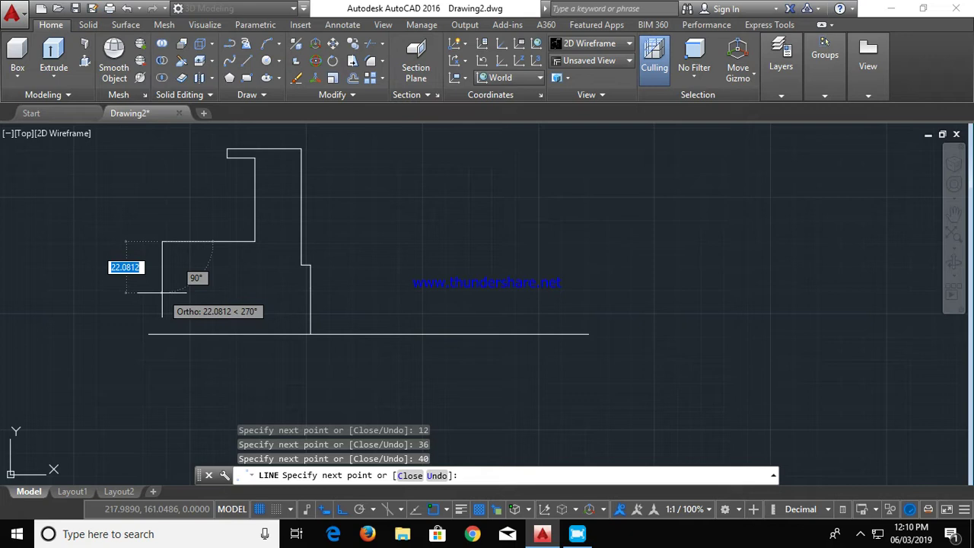
{"action": "type", "text": "20"}
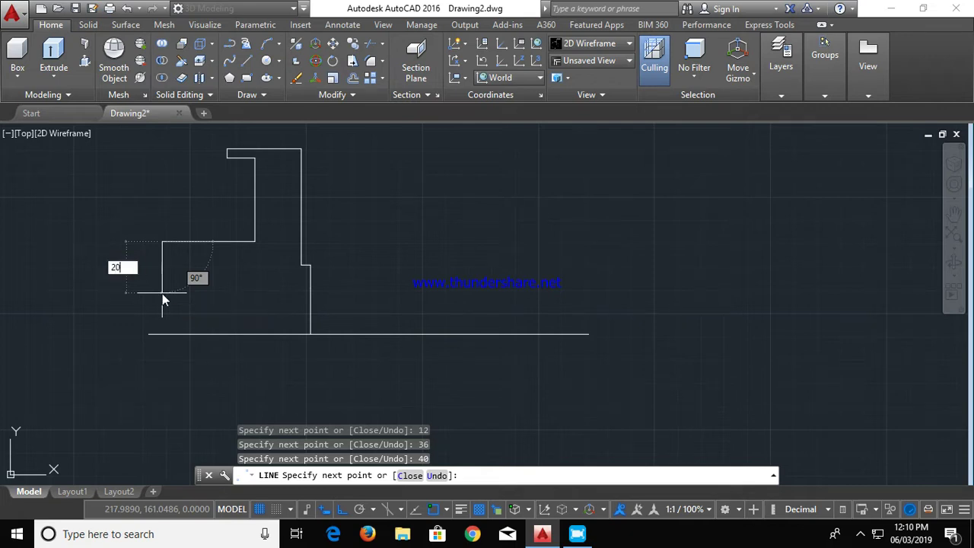
{"action": "key", "text": "Return"}
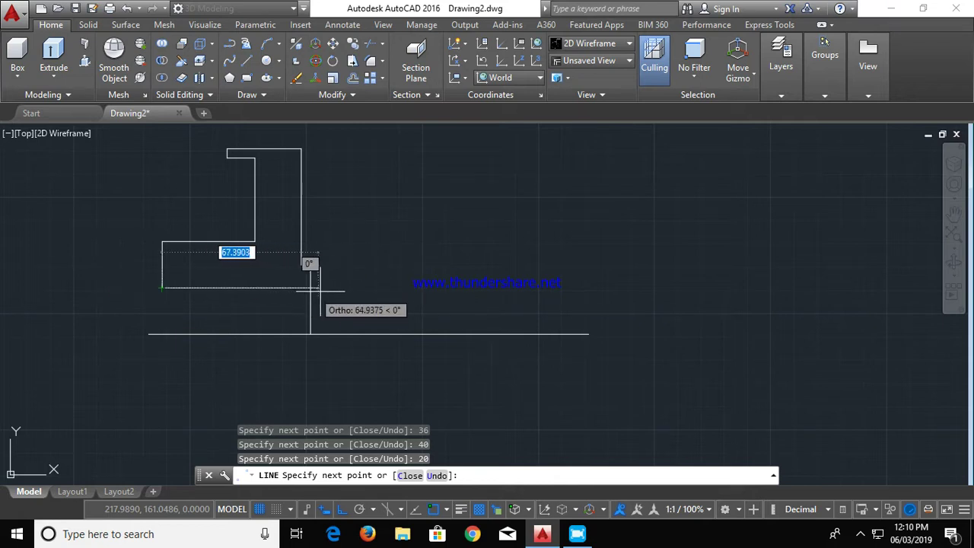
{"action": "left_click", "coordinate": [310, 287]}
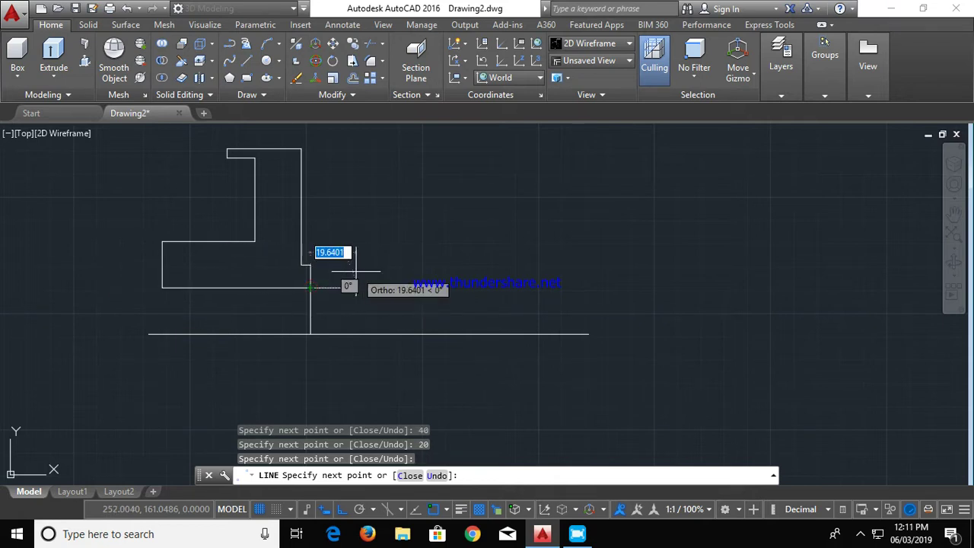
{"action": "key", "text": "Escape"}
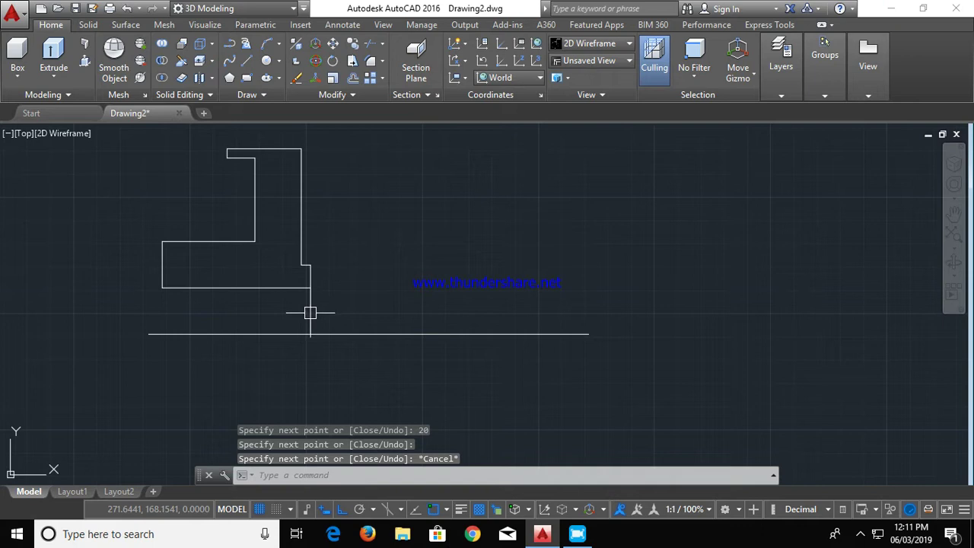
{"action": "left_click", "coordinate": [309, 312]}
{"action": "key", "text": "Delete"}
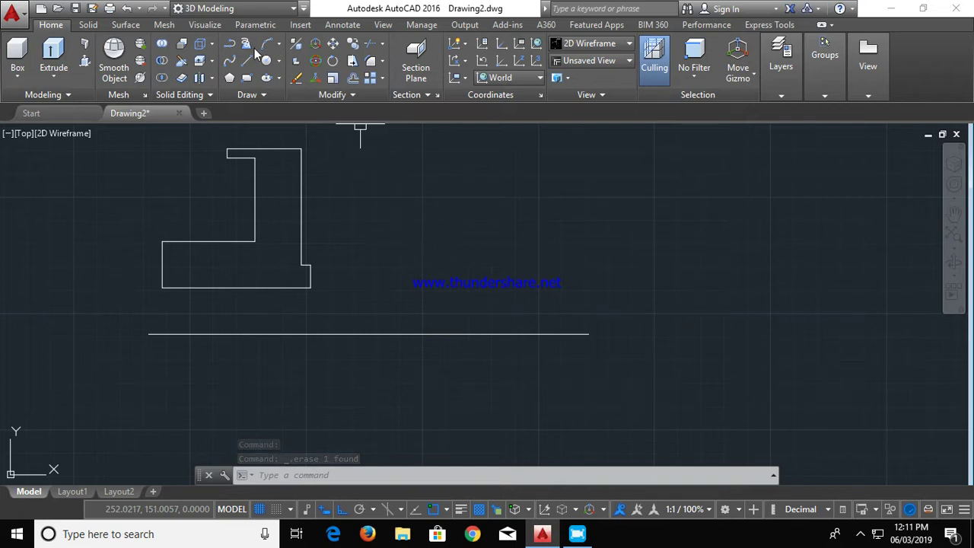
Draw a 20-unit vertical test line from the base line, then undo it
{"action": "left_click", "coordinate": [255, 48]}
{"action": "left_click", "coordinate": [457, 333]}
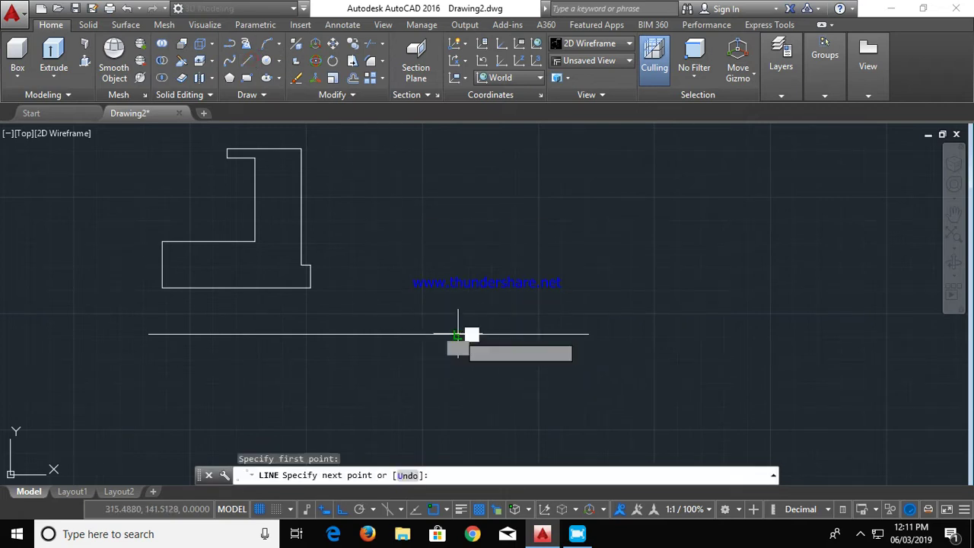
{"action": "type", "text": "20"}
{"action": "key", "text": "Return"}
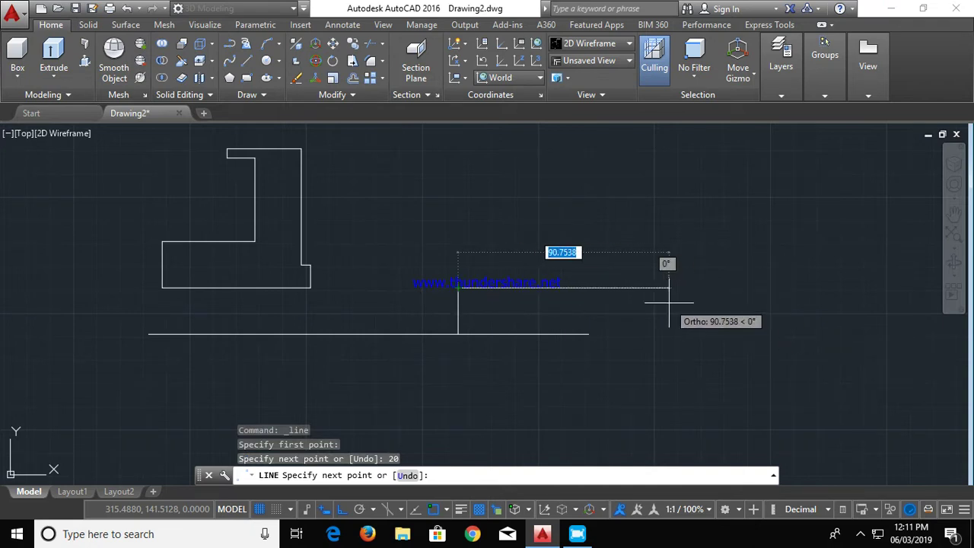
{"action": "key", "text": "Escape"}
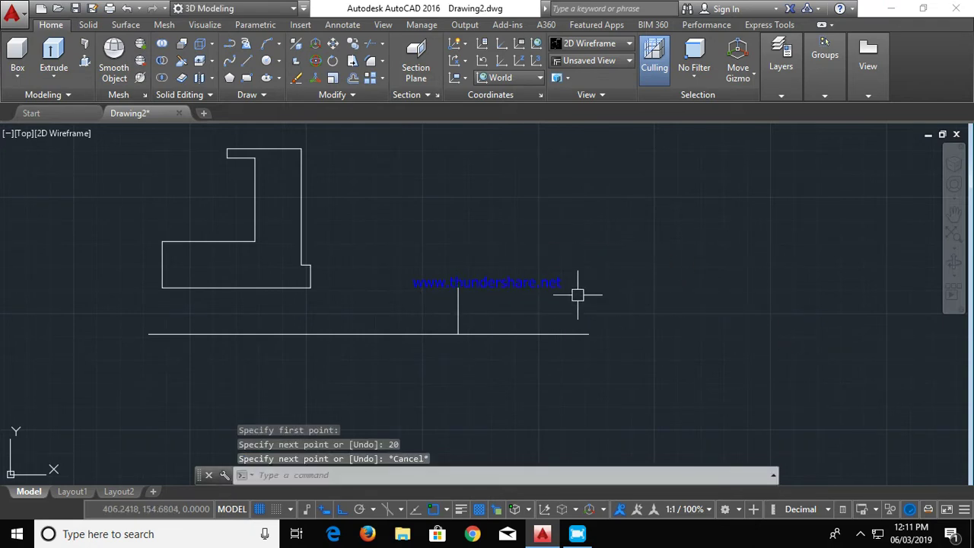
{"action": "key", "text": "ctrl+z"}
Lasso-select the stepped outline and enter M for Mirror
{"action": "left_click_drag", "start_coordinate": [388, 158], "coordinate": [307, 351]}
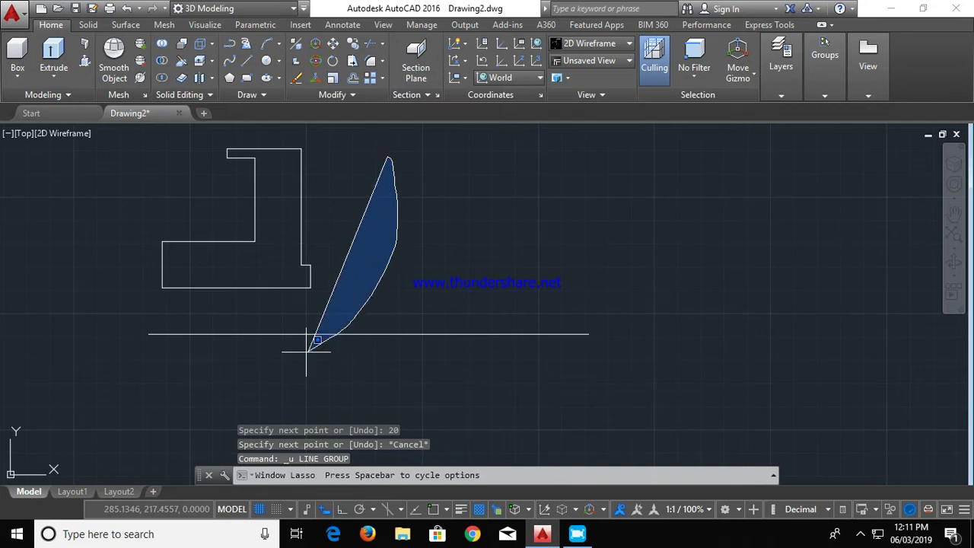
{"action": "mouse_move", "coordinate": [307, 350]}
{"action": "left_mouse_down"}
{"action": "mouse_move", "coordinate": [287, 117]}
{"action": "mouse_move", "coordinate": [333, 141]}
{"action": "left_mouse_up"}
{"action": "type", "text": "M"}
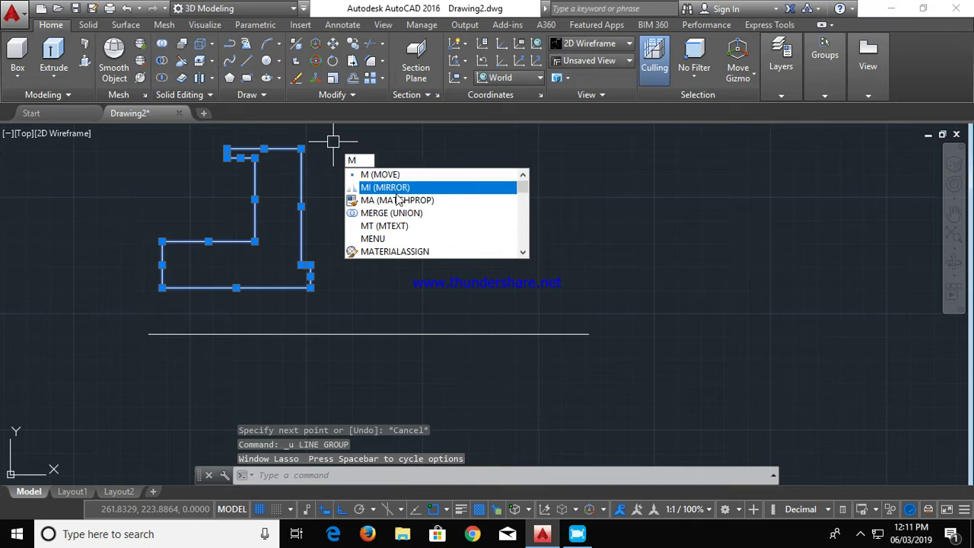
Mirror the outline about a vertical line rising from the base line, keeping the original
{"action": "left_click", "coordinate": [388, 188]}
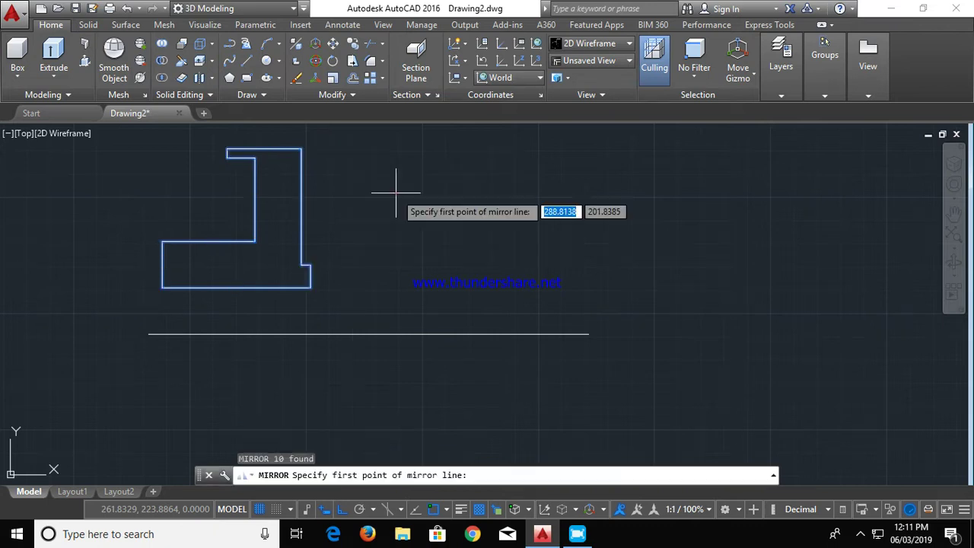
{"action": "left_click", "coordinate": [416, 333]}
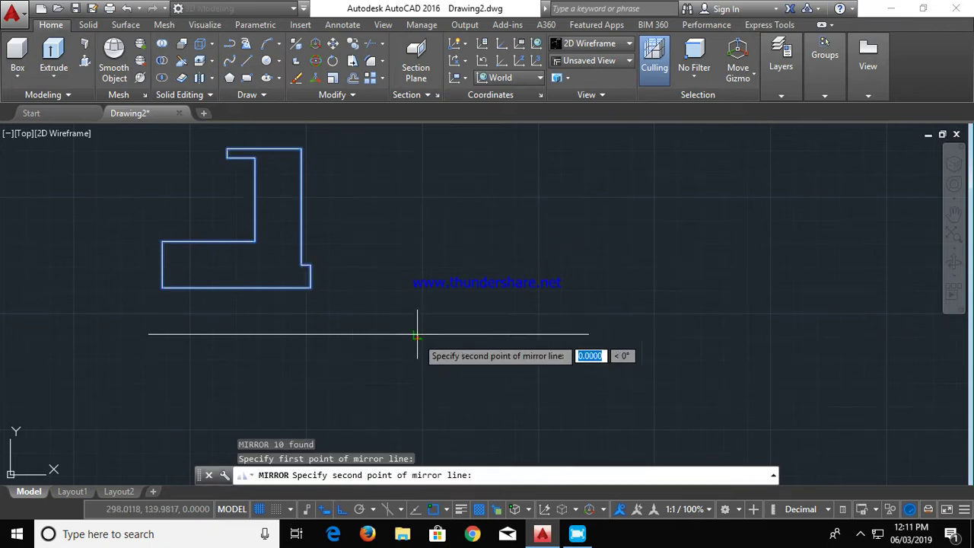
{"action": "left_click", "coordinate": [416, 137]}
{"action": "left_click", "coordinate": [447, 188]}
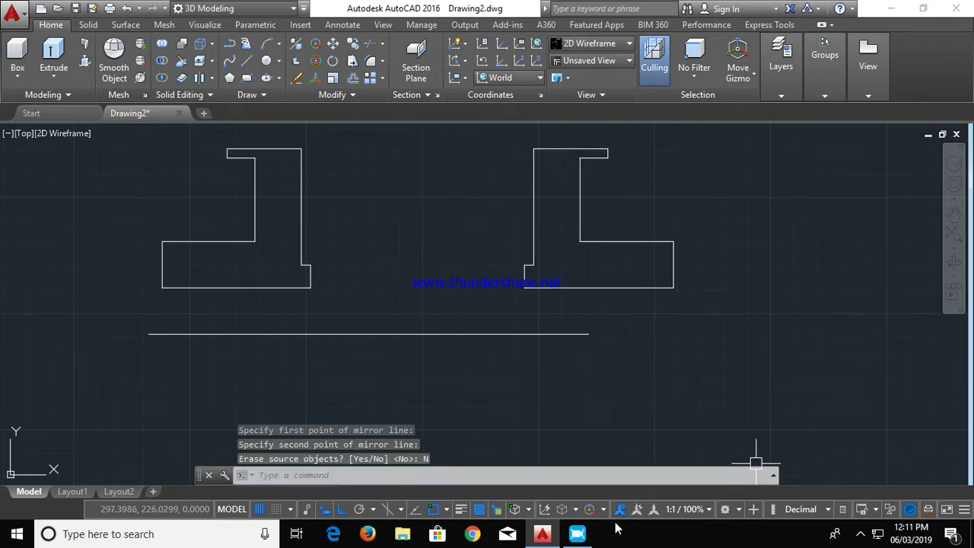
{"action": "left_click", "coordinate": [578, 534]}
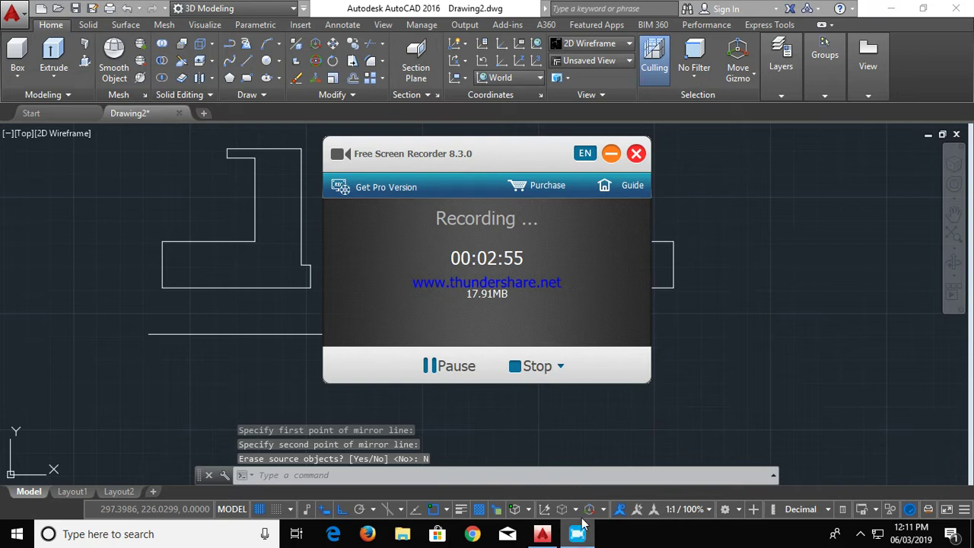
{"action": "left_click", "coordinate": [611, 154]}
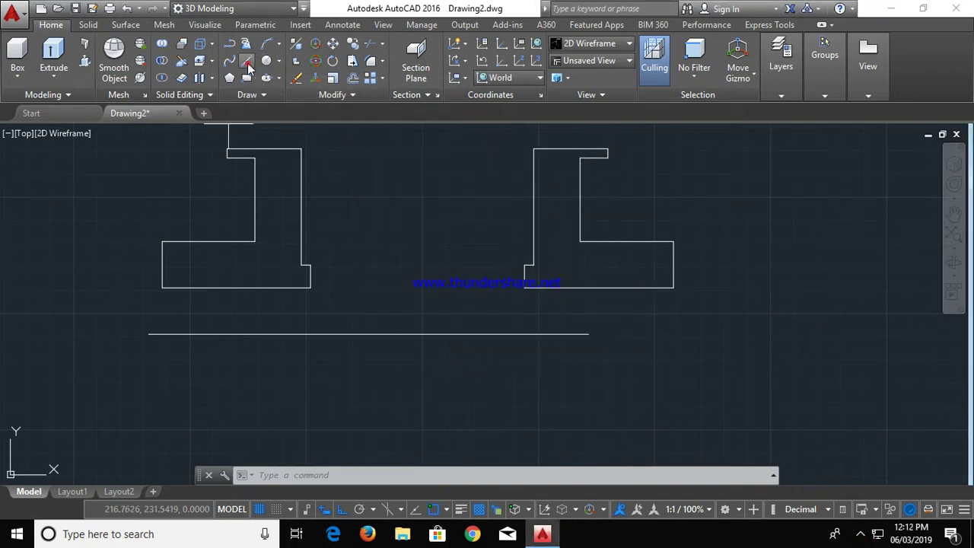
{"action": "left_click", "coordinate": [246, 61]}
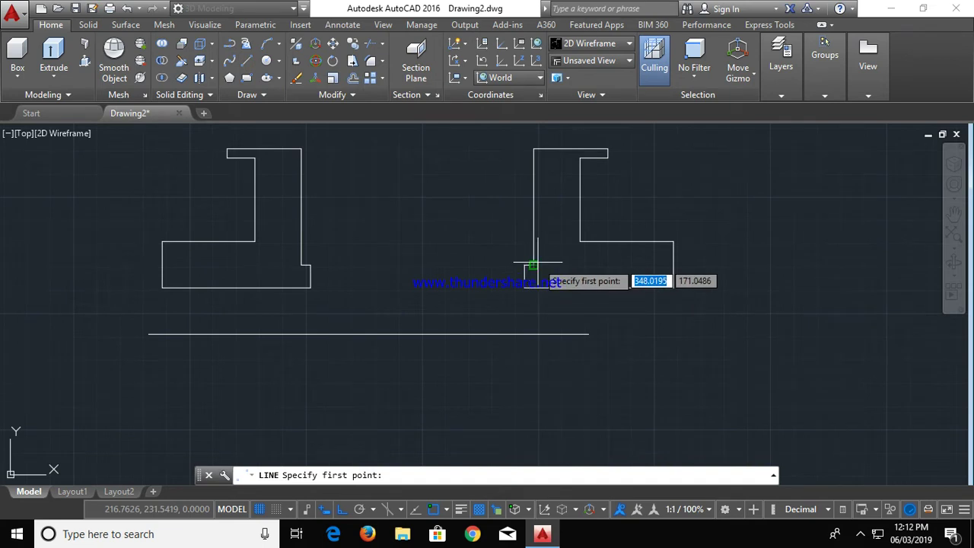
Draw a new 6-unit step at the right profile's lower corner
{"action": "left_click", "coordinate": [533, 265]}
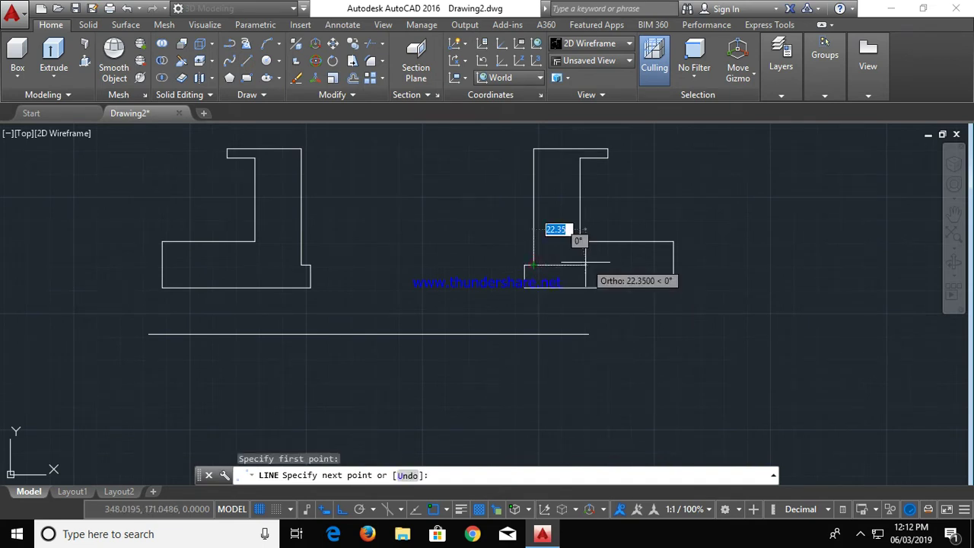
{"action": "type", "text": "6"}
{"action": "key", "text": "Return"}
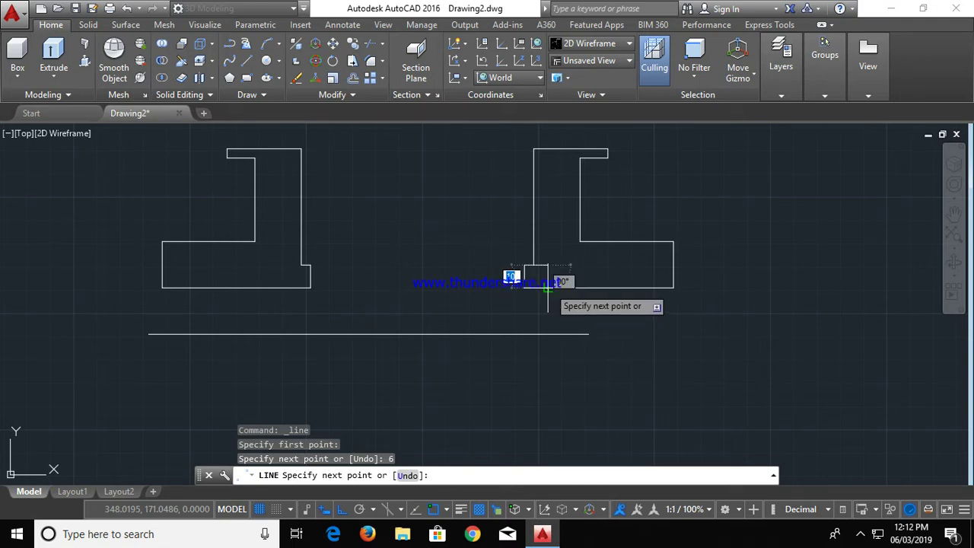
{"action": "left_click", "coordinate": [548, 287]}
{"action": "key", "text": "Escape"}
Trim away the old piece of the corner step
{"action": "type", "text": "tr"}
{"action": "key", "text": "Return"}
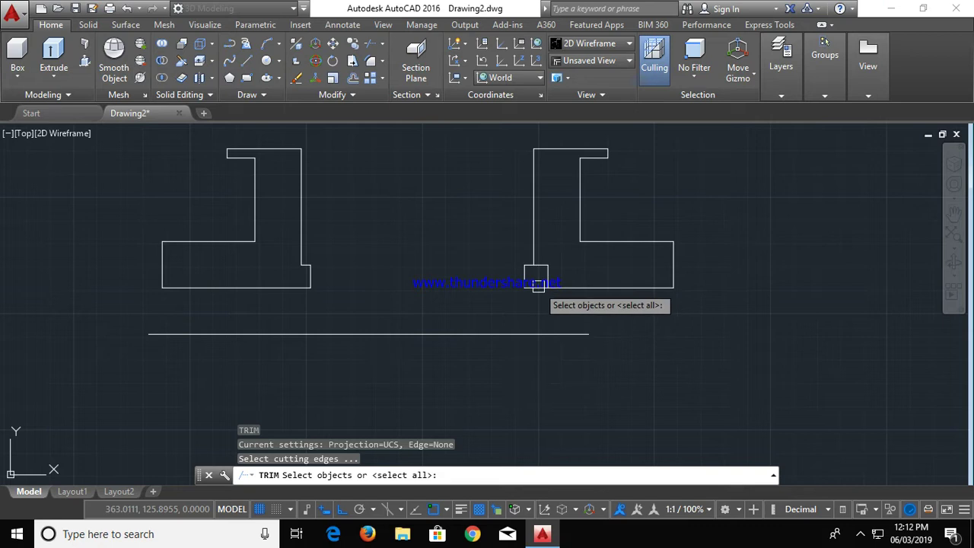
{"action": "key", "text": "Return"}
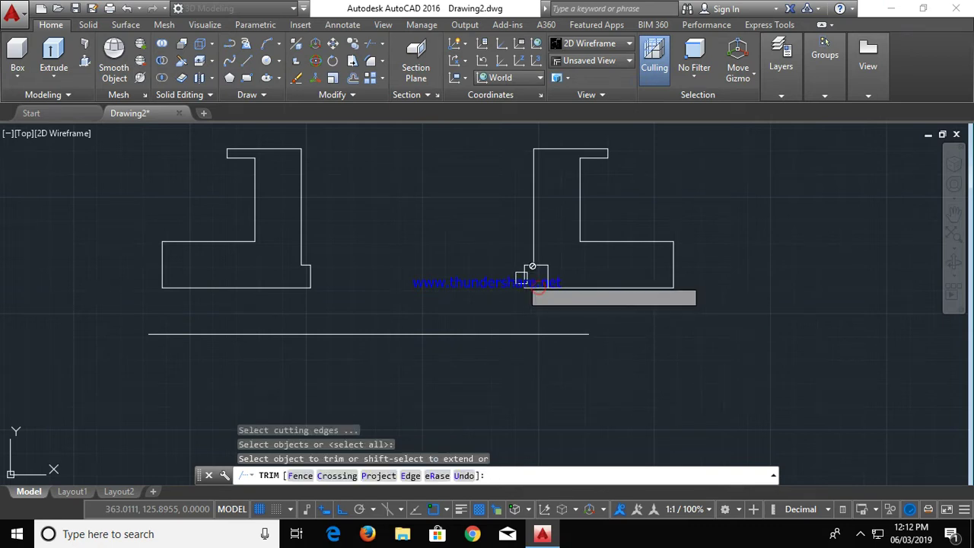
{"action": "left_click", "coordinate": [525, 275]}
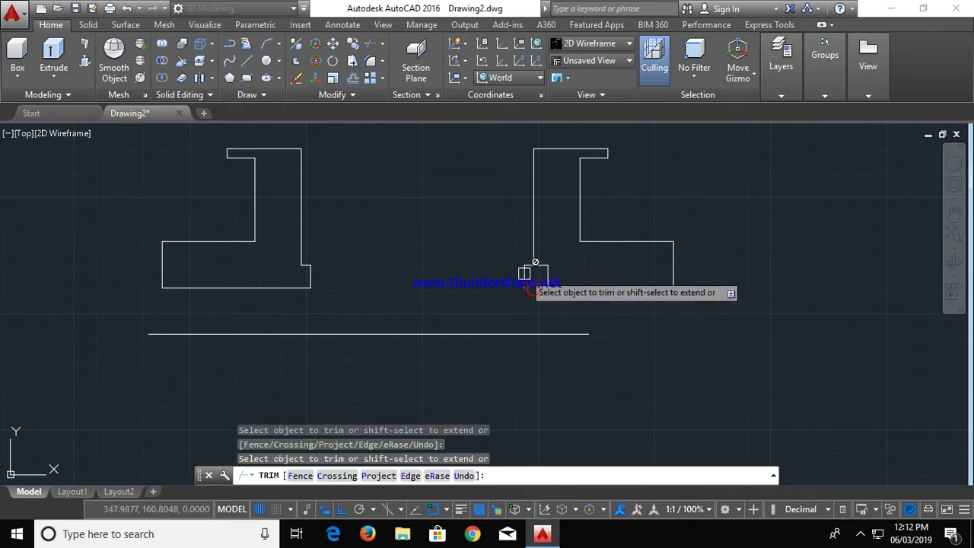
{"action": "key", "text": "Escape"}
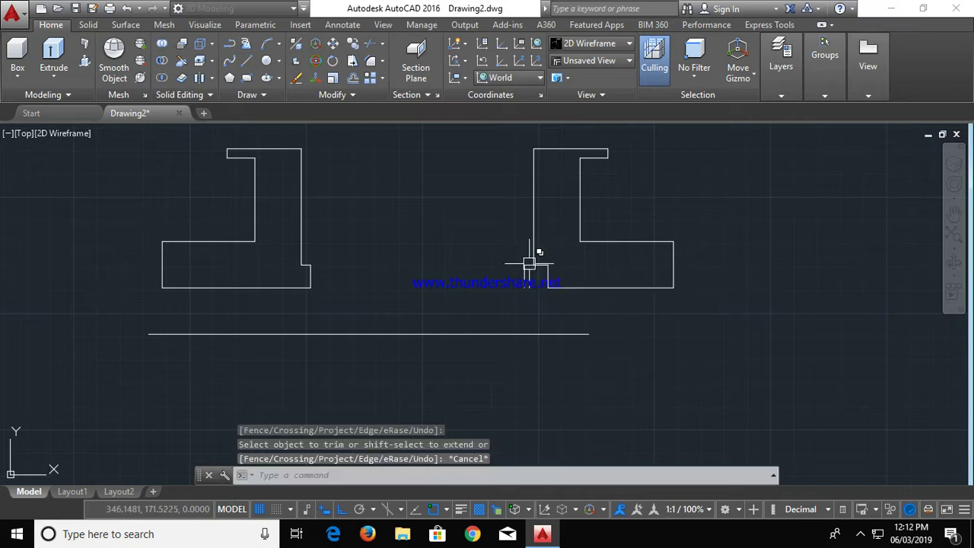
Erase the leftover short line at the corner
{"action": "left_click", "coordinate": [528, 264]}
{"action": "key", "text": "Escape"}
{"action": "left_click", "coordinate": [525, 268]}
{"action": "key", "text": "Delete"}
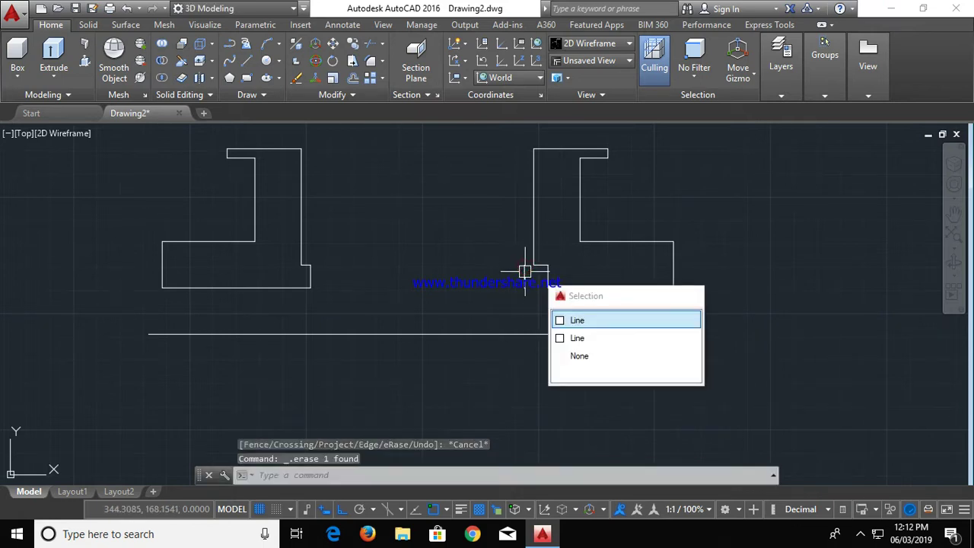
{"action": "left_click", "coordinate": [524, 274]}
{"action": "key", "text": "Delete"}
{"action": "type", "text": "j"}
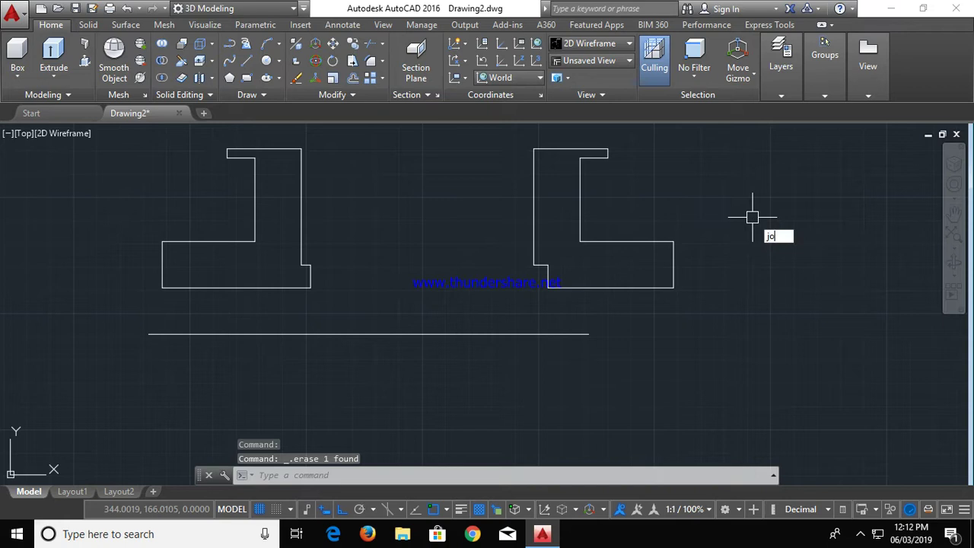
Join the right and then the left L-shape's segments into one polyline each
{"action": "type", "text": "oin"}
{"action": "left_click", "coordinate": [788, 251]}
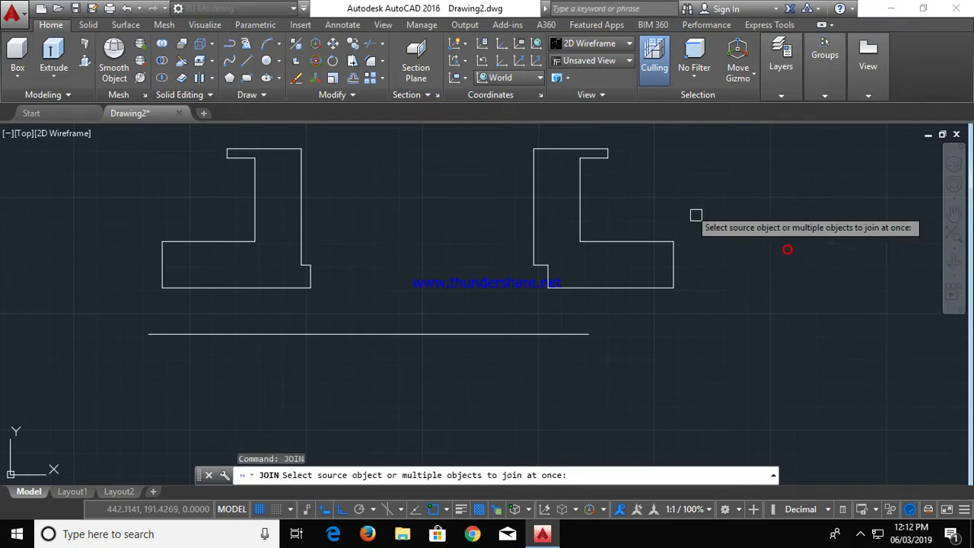
{"action": "mouse_move", "coordinate": [712, 162]}
{"action": "left_mouse_down"}
{"action": "mouse_move", "coordinate": [524, 295]}
{"action": "mouse_move", "coordinate": [465, 211]}
{"action": "mouse_move", "coordinate": [476, 125]}
{"action": "mouse_move", "coordinate": [525, 120]}
{"action": "left_mouse_up"}
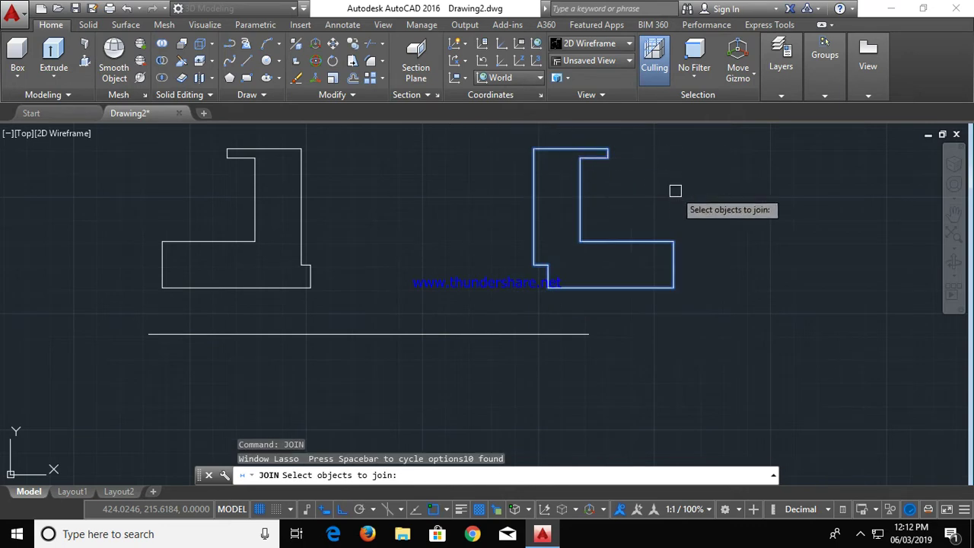
{"action": "key", "text": "Return"}
{"action": "left_click_drag", "start_coordinate": [383, 155], "coordinate": [73, 215]}
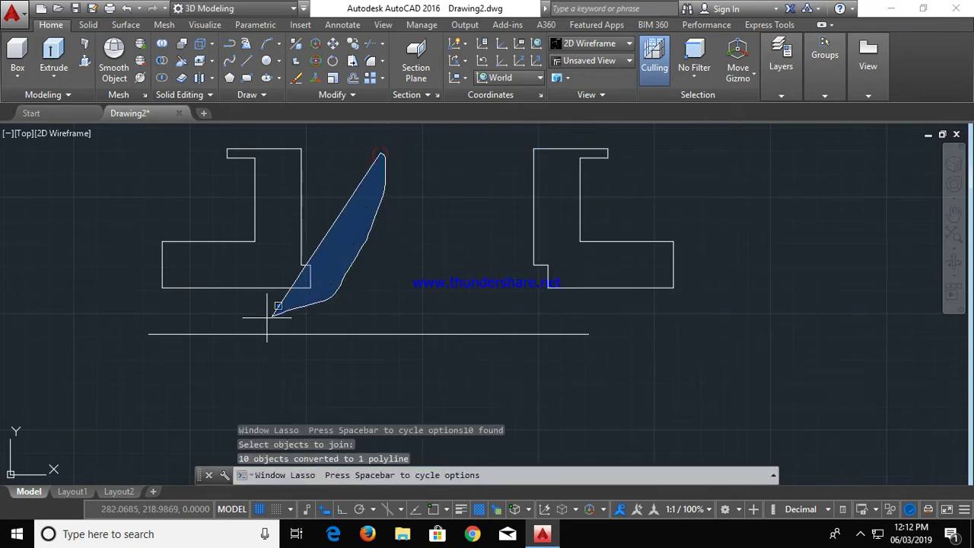
{"action": "left_click_drag", "start_coordinate": [74, 215], "coordinate": [161, 127]}
{"action": "type", "text": "JOIn"}
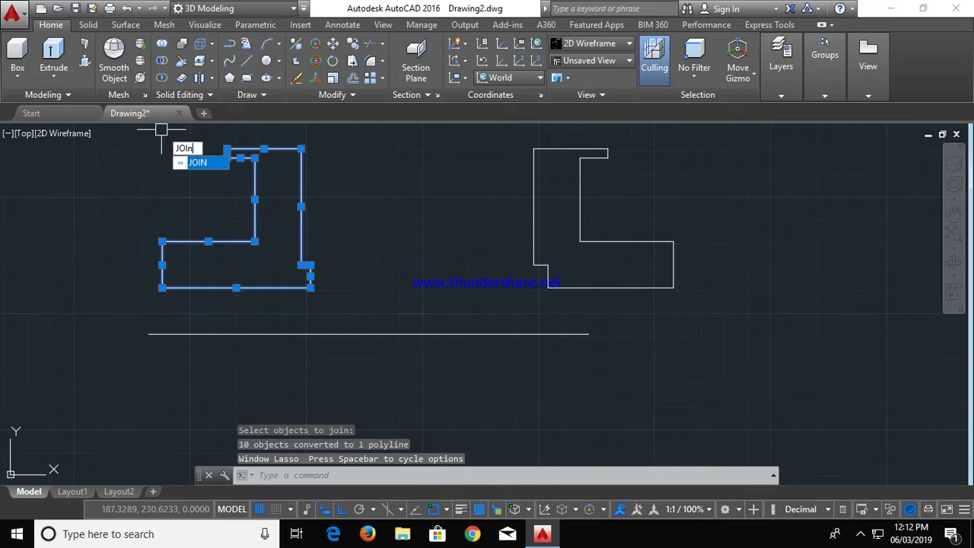
{"action": "key", "text": "Return"}
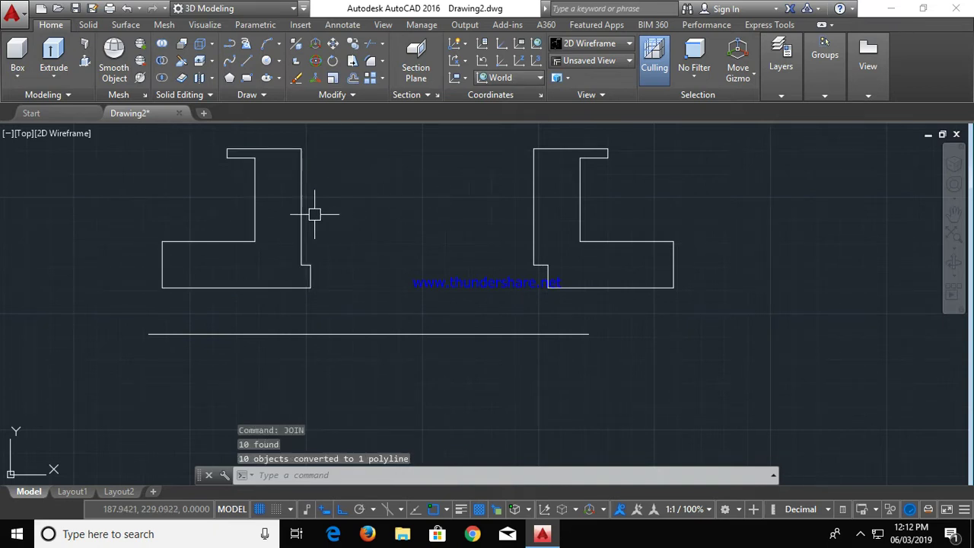
Revolve both joined profiles 360° about the horizontal base line into solids
{"action": "left_click", "coordinate": [301, 216]}
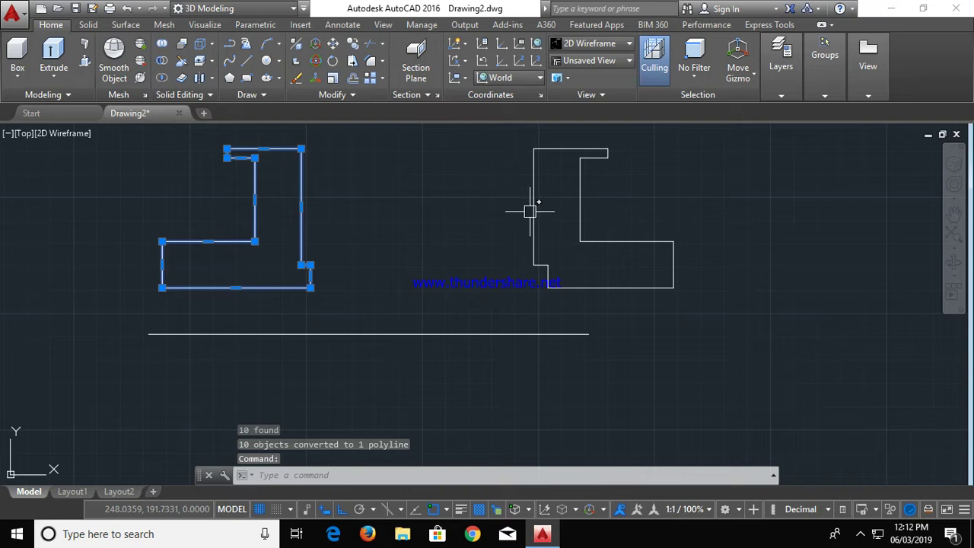
{"action": "left_click", "coordinate": [532, 211]}
{"action": "key", "text": "Escape"}
{"action": "key", "text": "Escape"}
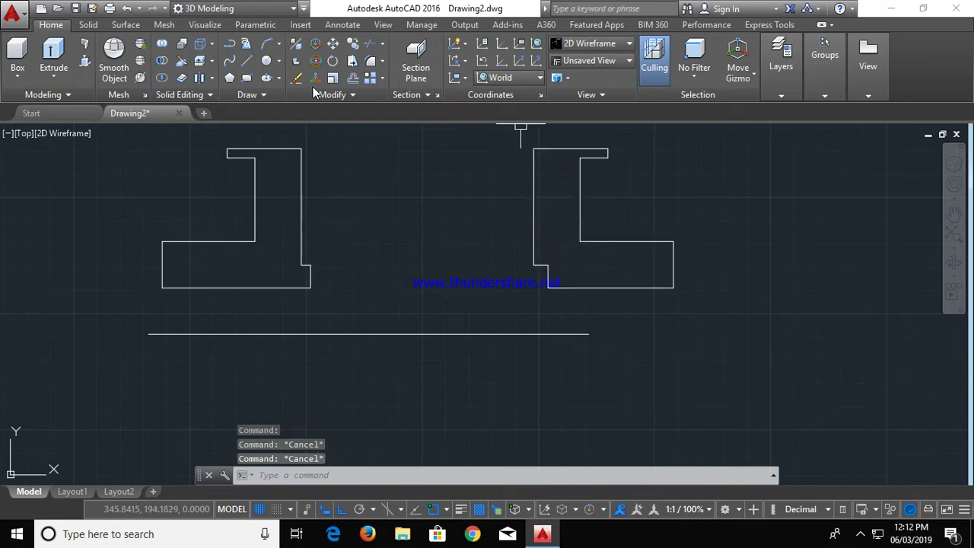
{"action": "left_click", "coordinate": [53, 77]}
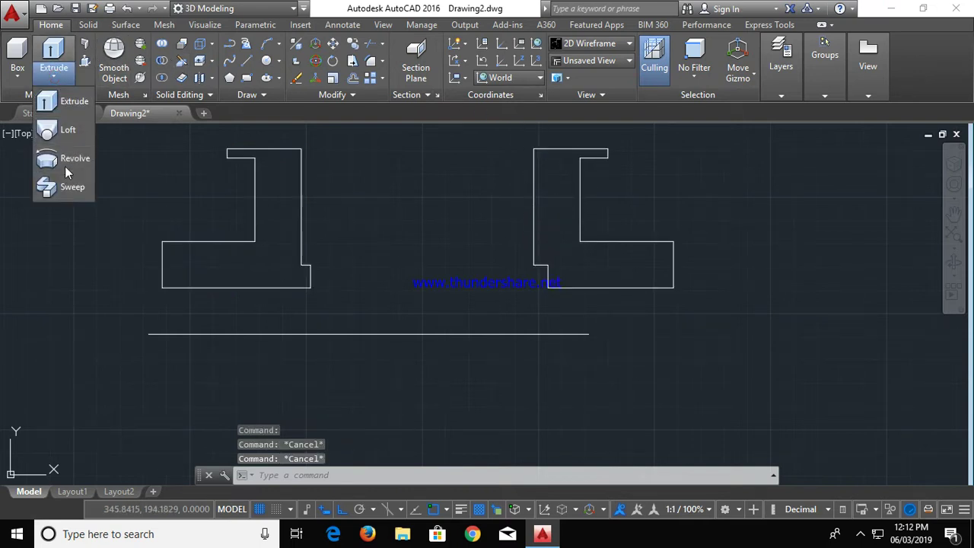
{"action": "left_click", "coordinate": [67, 158]}
{"action": "left_click", "coordinate": [242, 241]}
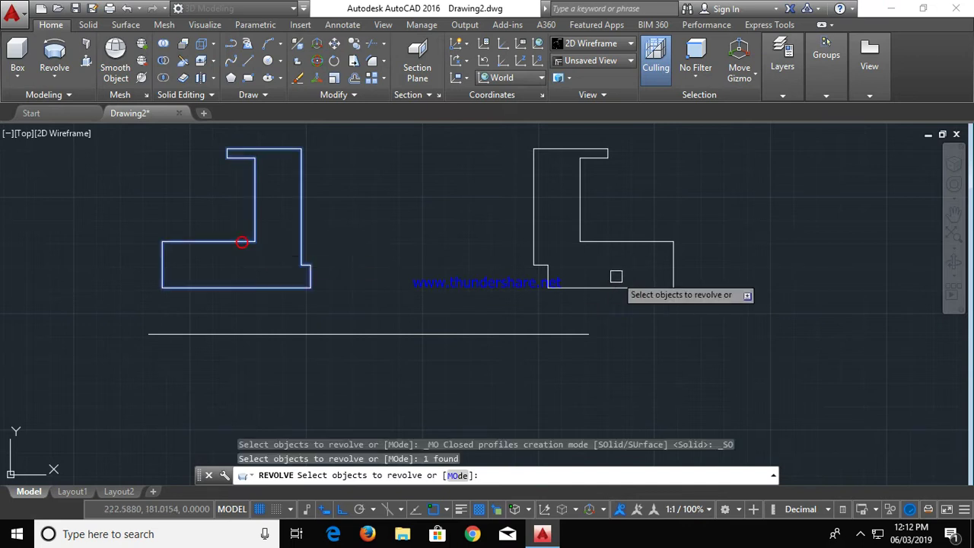
{"action": "left_click", "coordinate": [583, 288]}
{"action": "key", "text": "Return"}
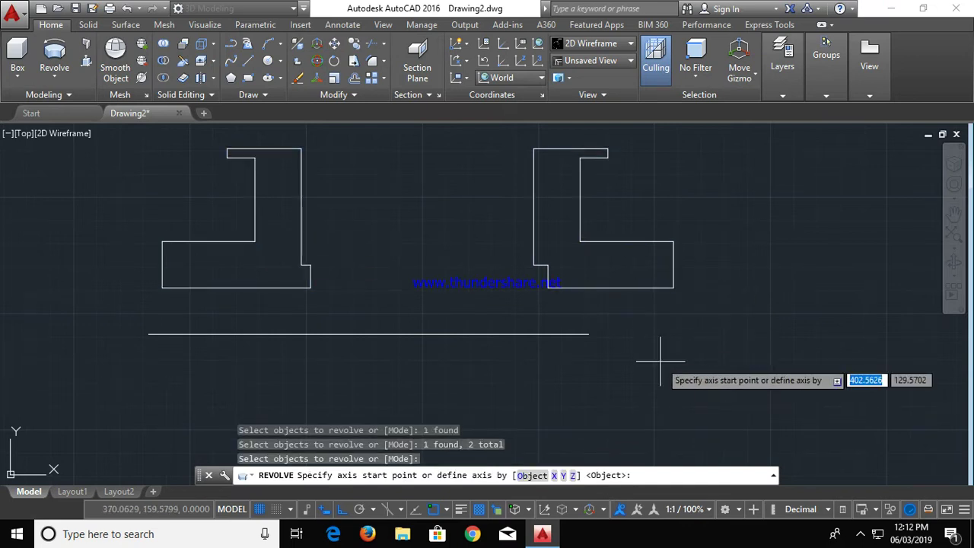
{"action": "left_click", "coordinate": [147, 335]}
{"action": "left_click", "coordinate": [811, 344]}
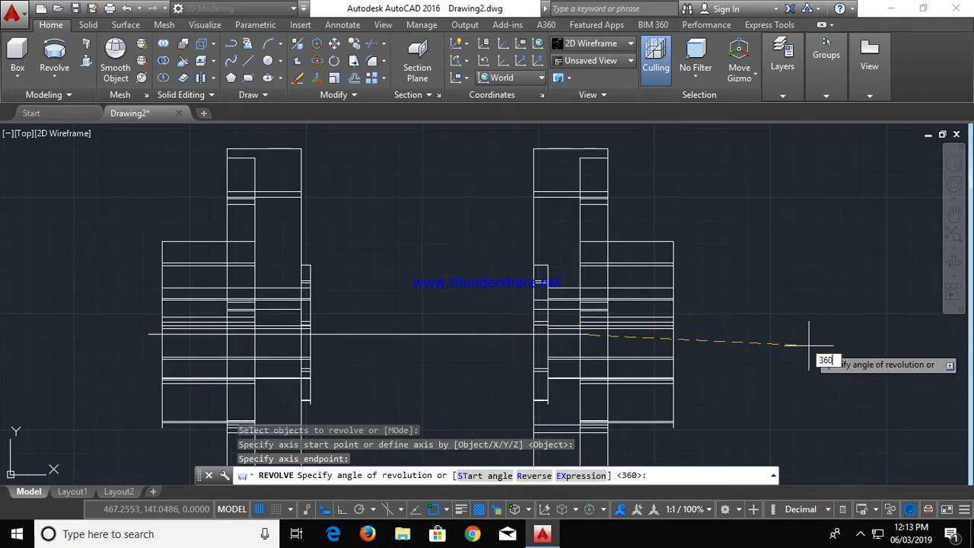
{"action": "key", "text": "Return"}
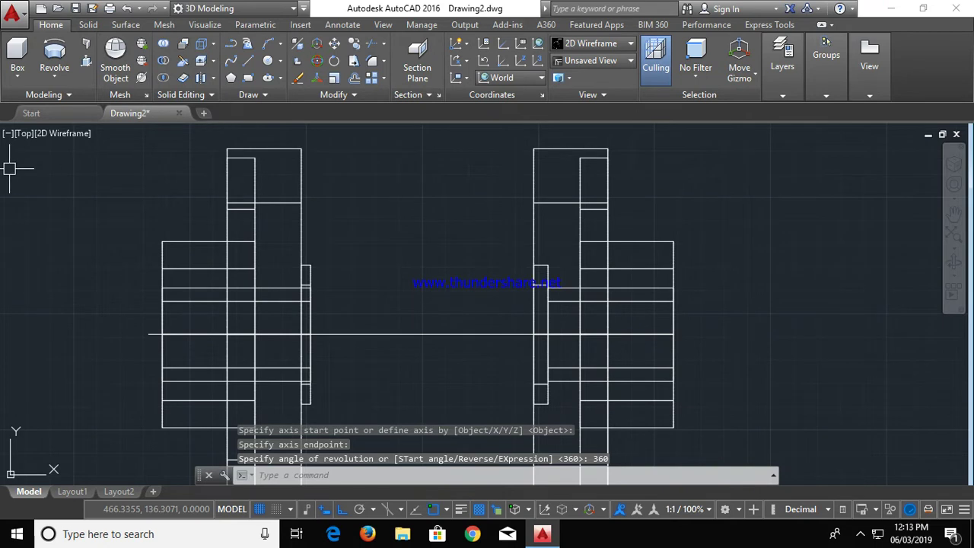
{"action": "left_click", "coordinate": [65, 133]}
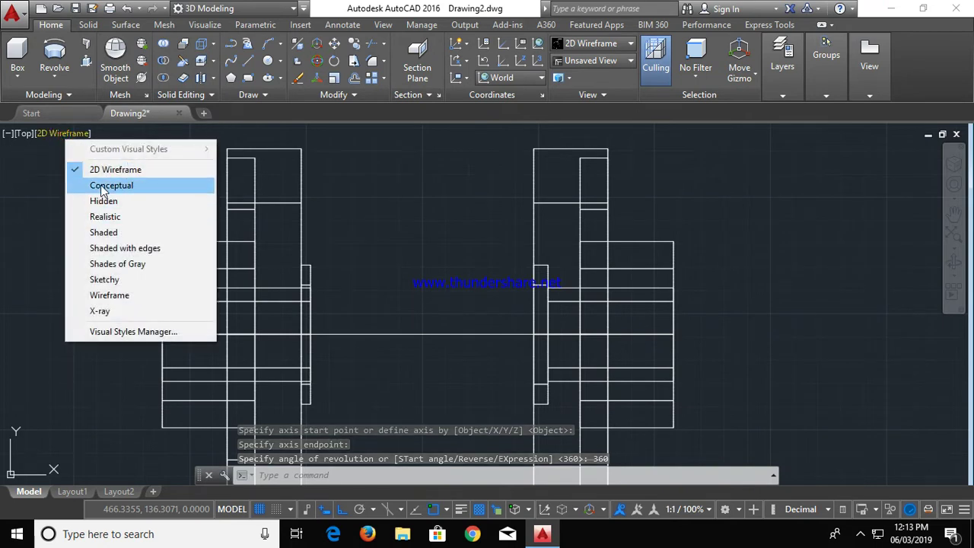
Preview the solids in Conceptual style, then return to 2D Wireframe
{"action": "left_click", "coordinate": [100, 183]}
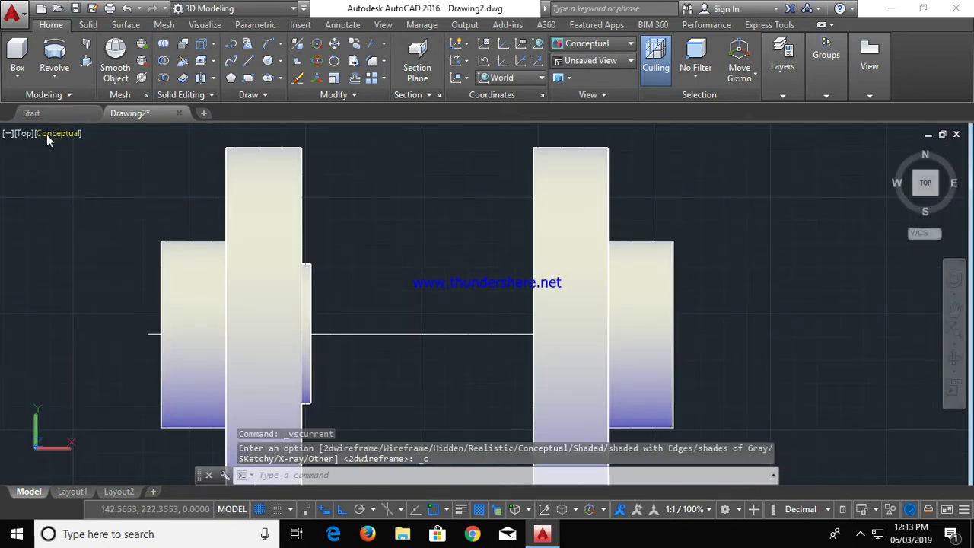
{"action": "left_click", "coordinate": [46, 133]}
{"action": "left_click", "coordinate": [72, 167]}
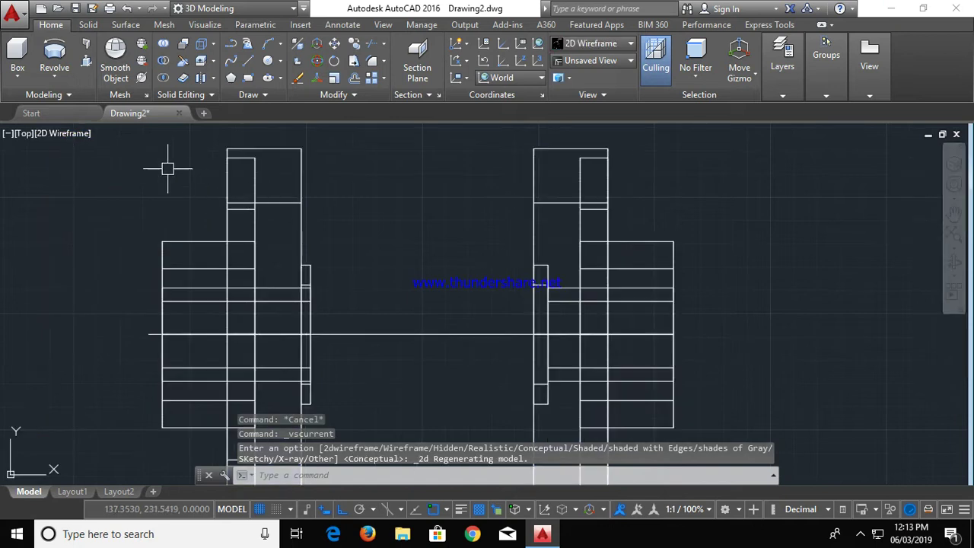
{"action": "left_click", "coordinate": [67, 135]}
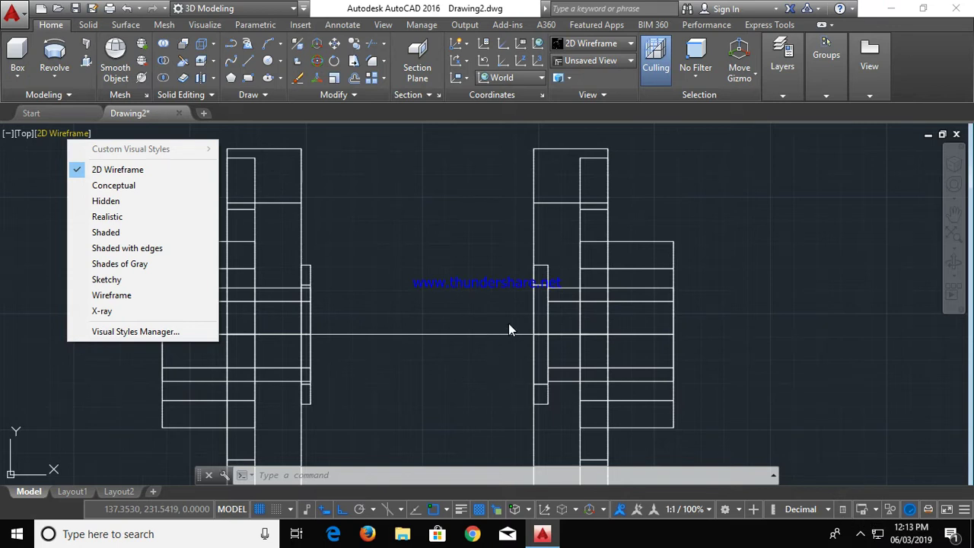
{"action": "left_click", "coordinate": [477, 305]}
Pause and minimize the screen recorder to return to AutoCAD
{"action": "left_click", "coordinate": [812, 357]}
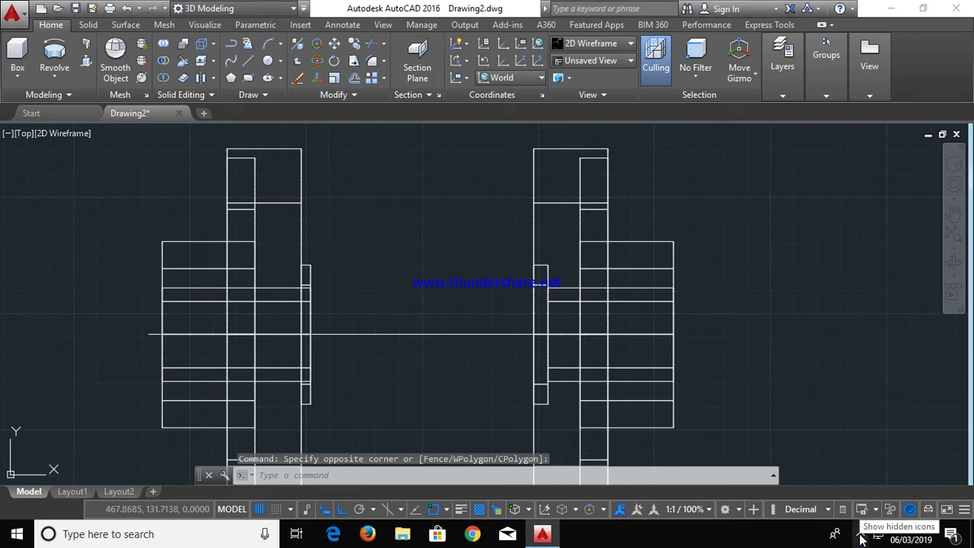
{"action": "left_click", "coordinate": [860, 537]}
{"action": "right_click", "coordinate": [888, 506]}
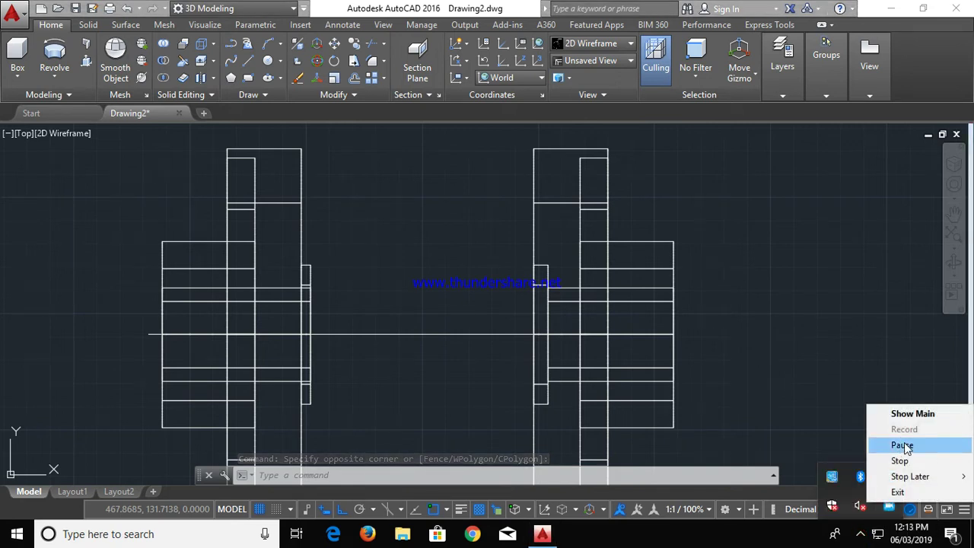
{"action": "left_click", "coordinate": [902, 445]}
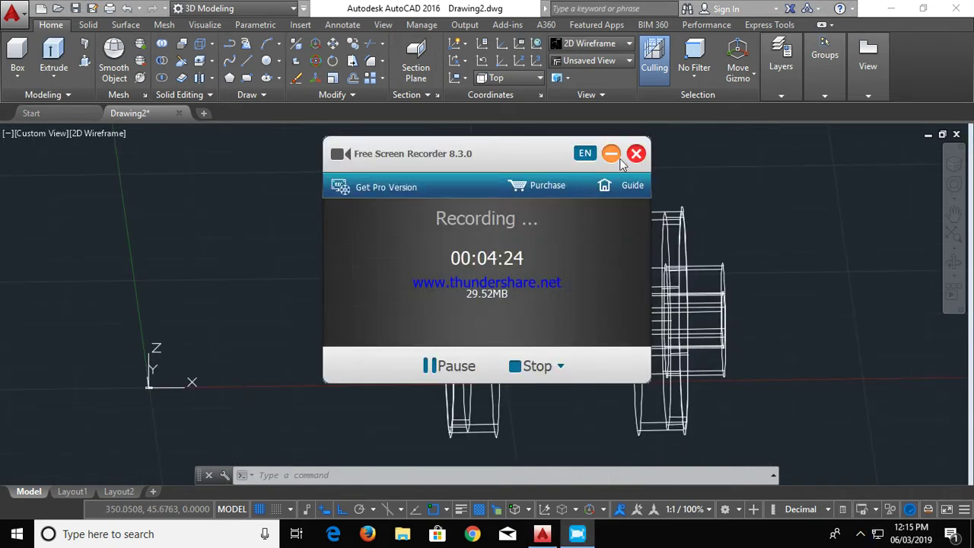
{"action": "left_click", "coordinate": [616, 155]}
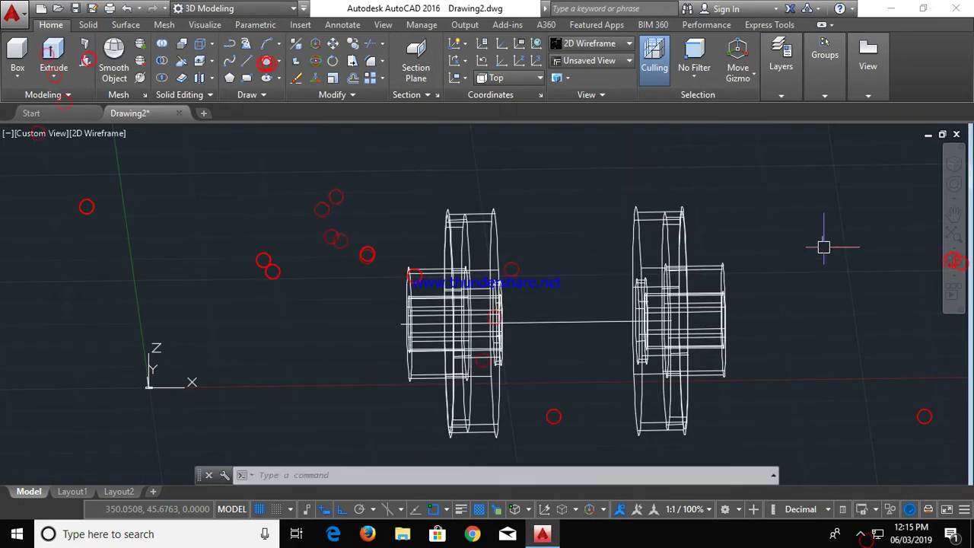
{"action": "left_click", "coordinate": [953, 265]}
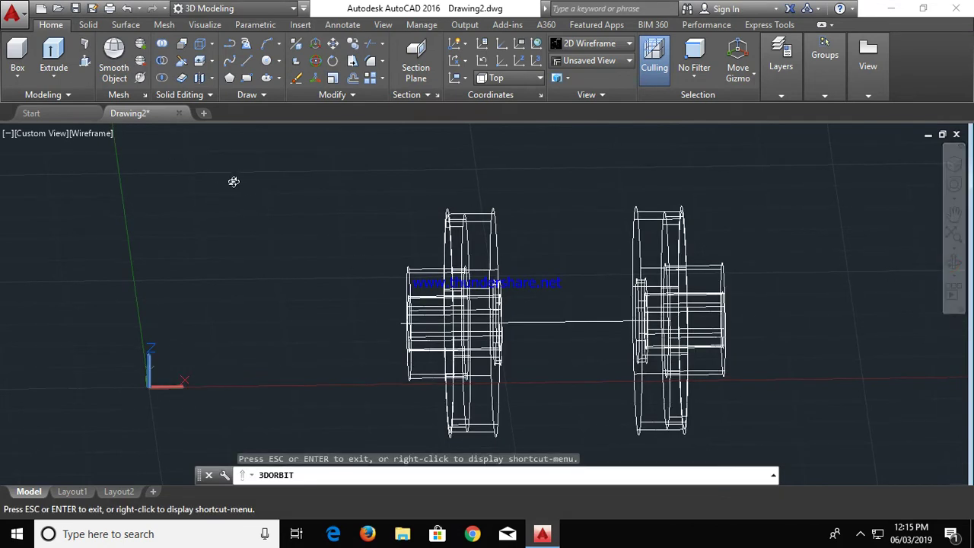
{"action": "key", "text": "Escape"}
{"action": "left_click", "coordinate": [49, 132]}
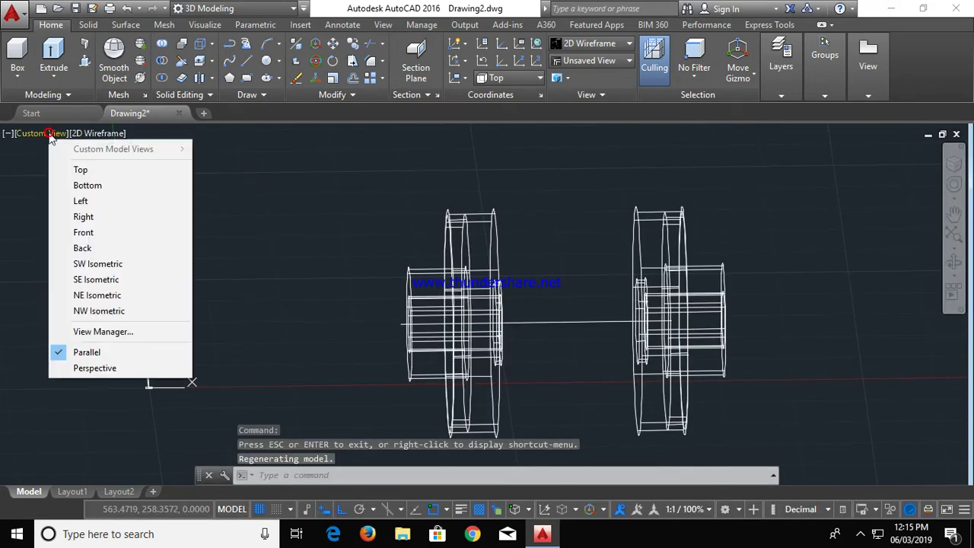
{"action": "left_click", "coordinate": [311, 199]}
{"action": "key", "text": "Escape"}
{"action": "key", "text": "ctrl+a"}
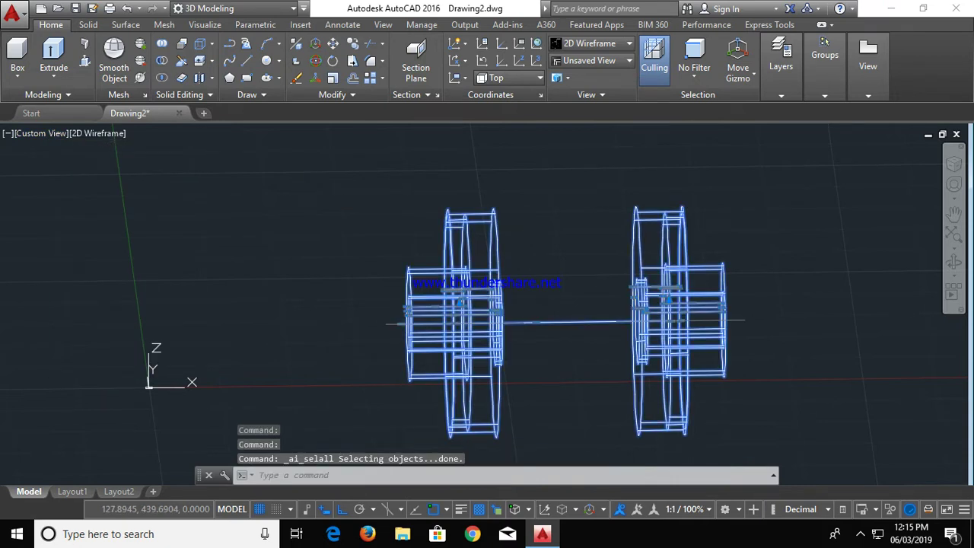
{"action": "key", "text": "ctrl+x"}
{"action": "left_click", "coordinate": [67, 142]}
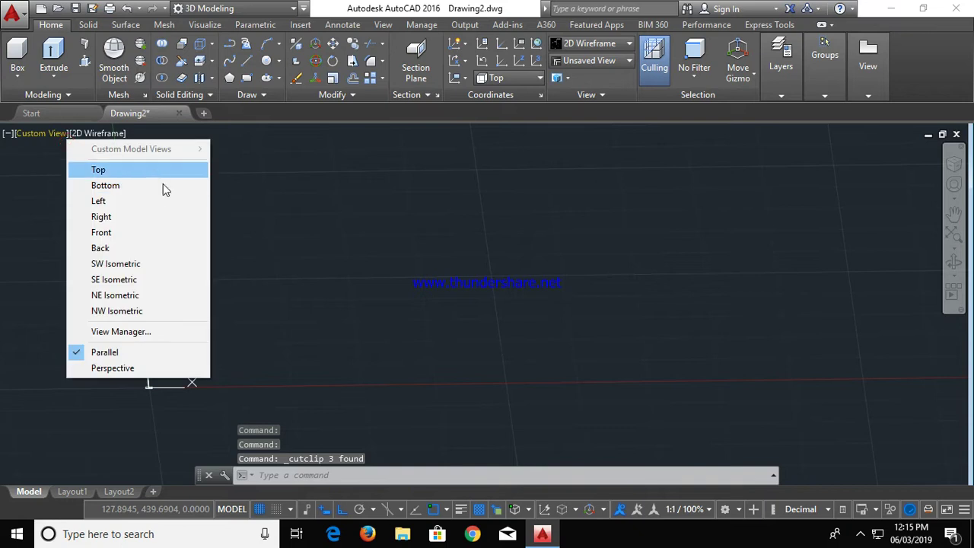
{"action": "left_click", "coordinate": [147, 232]}
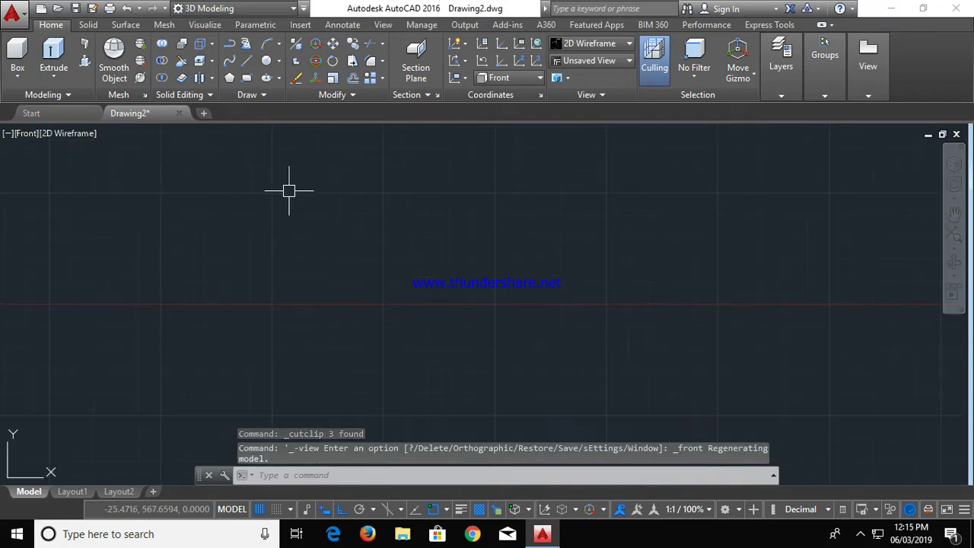
{"action": "key", "text": "ctrl+v"}
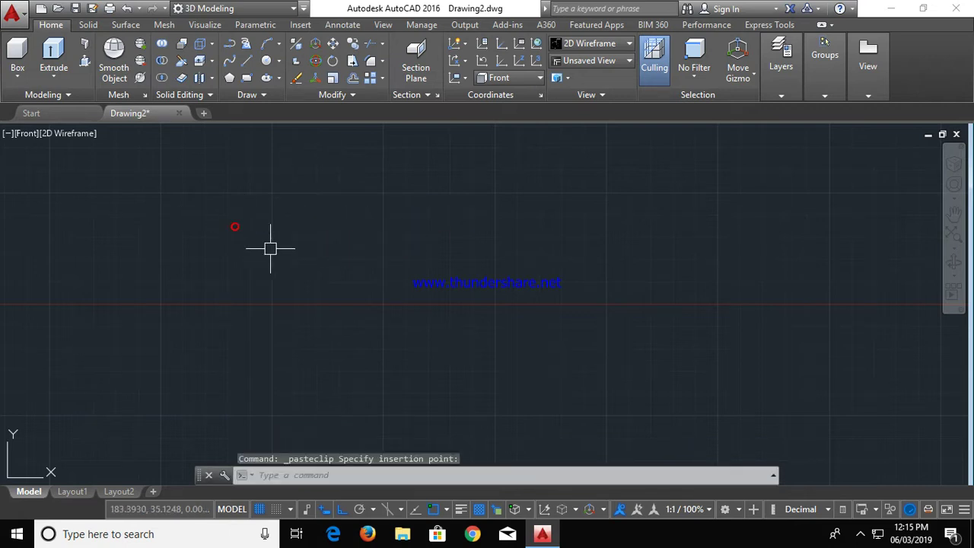
{"action": "left_click", "coordinate": [183, 212]}
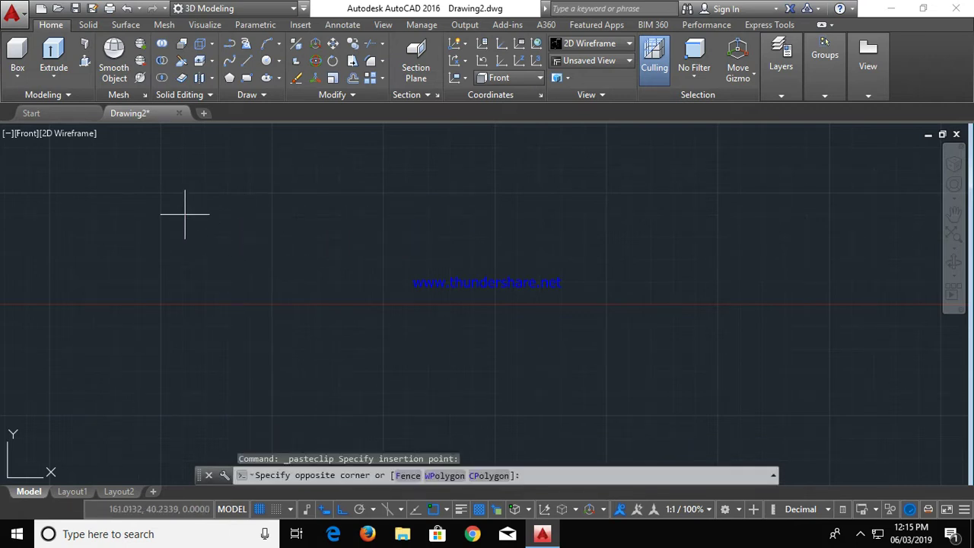
{"action": "left_click", "coordinate": [276, 271]}
{"action": "left_click", "coordinate": [391, 255]}
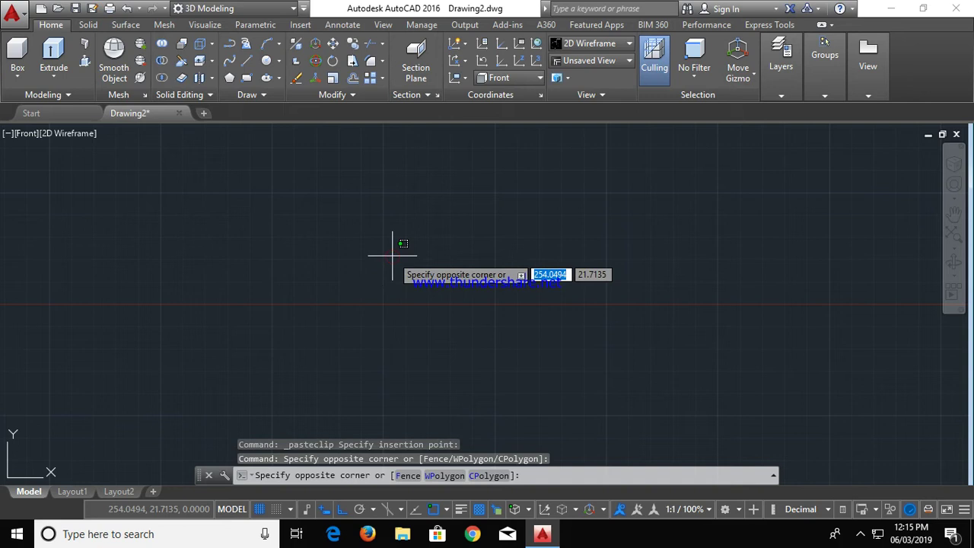
{"action": "left_click", "coordinate": [681, 257]}
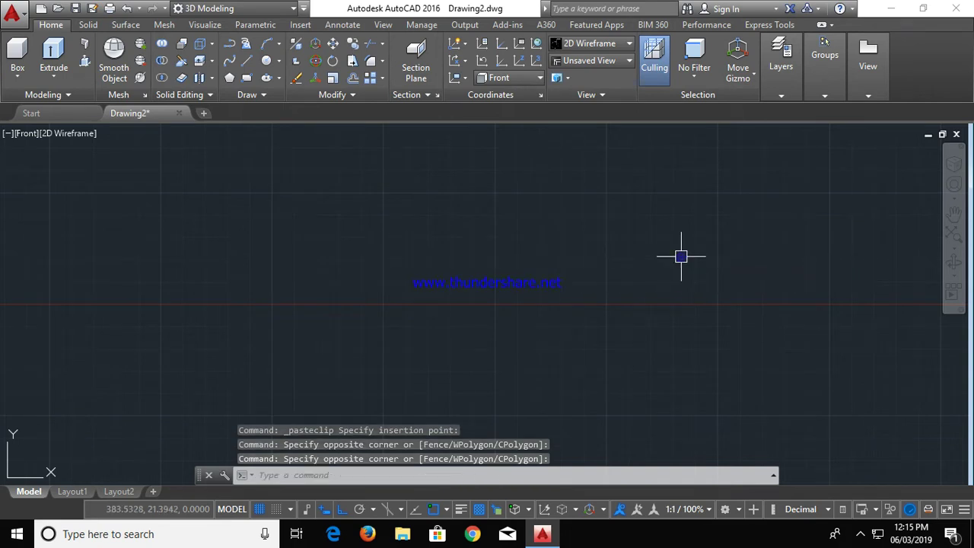
{"action": "key", "text": "Escape"}
{"action": "key", "text": "ctrl+z"}
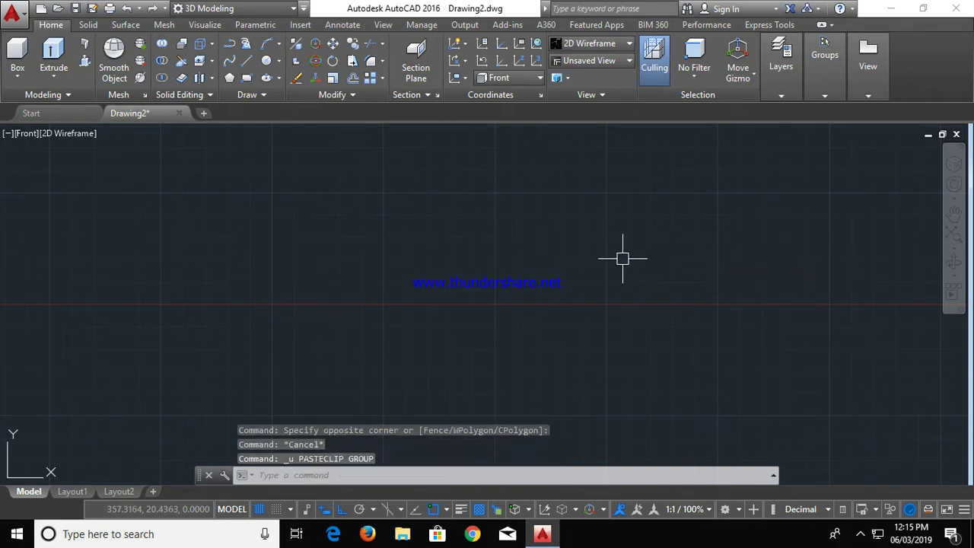
{"action": "key", "text": "ctrl+z"}
{"action": "key", "text": "ctrl+z"}
{"action": "key", "text": "Escape"}
{"action": "key", "text": "Escape"}
{"action": "key", "text": "Escape"}
{"action": "left_click", "coordinate": [42, 134]}
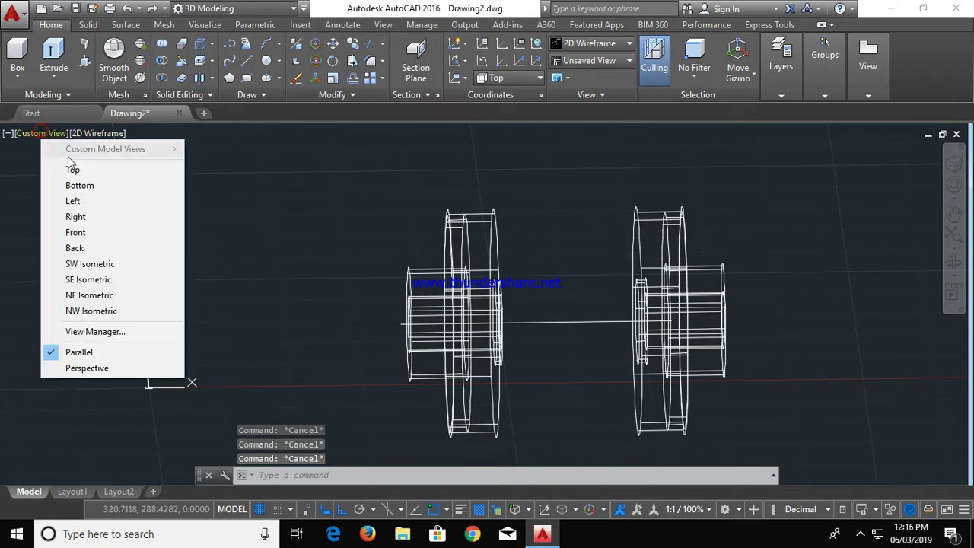
Show the Left view, orbit the wheels into a tilted 3D view, and start a circle
{"action": "left_click", "coordinate": [86, 198]}
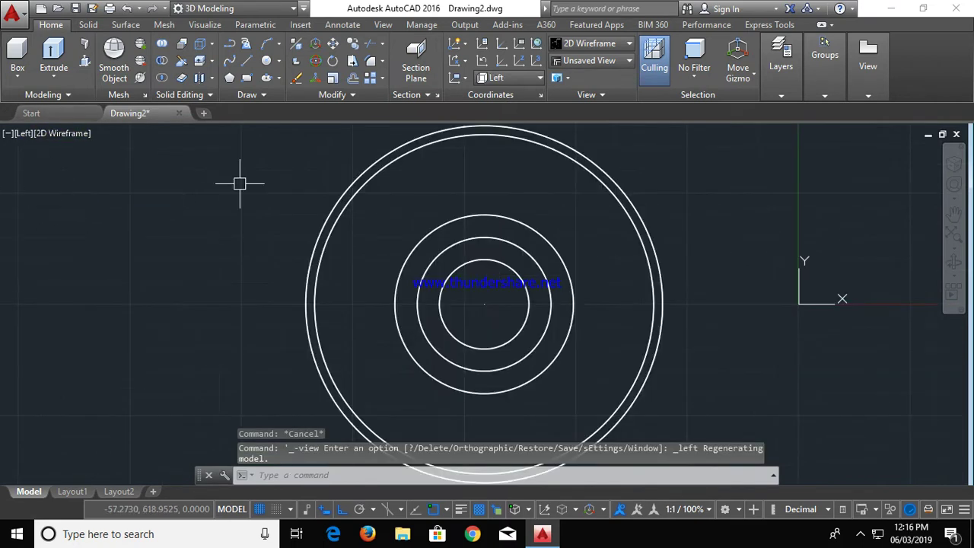
{"action": "left_click", "coordinate": [951, 262]}
{"action": "left_click", "coordinate": [951, 262]}
{"action": "mouse_move", "coordinate": [507, 228]}
{"action": "left_mouse_down"}
{"action": "mouse_move", "coordinate": [502, 256]}
{"action": "mouse_move", "coordinate": [512, 242]}
{"action": "left_mouse_up"}
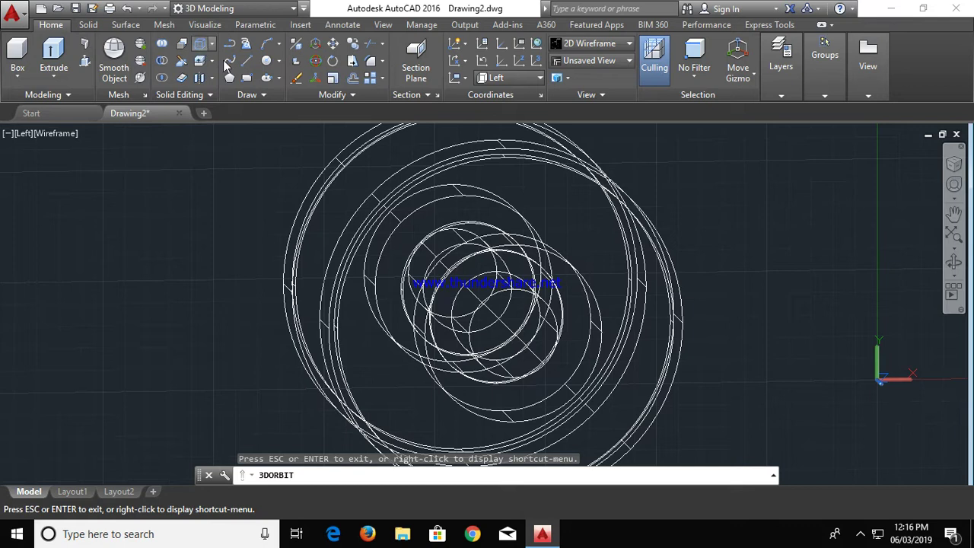
{"action": "left_click", "coordinate": [268, 61]}
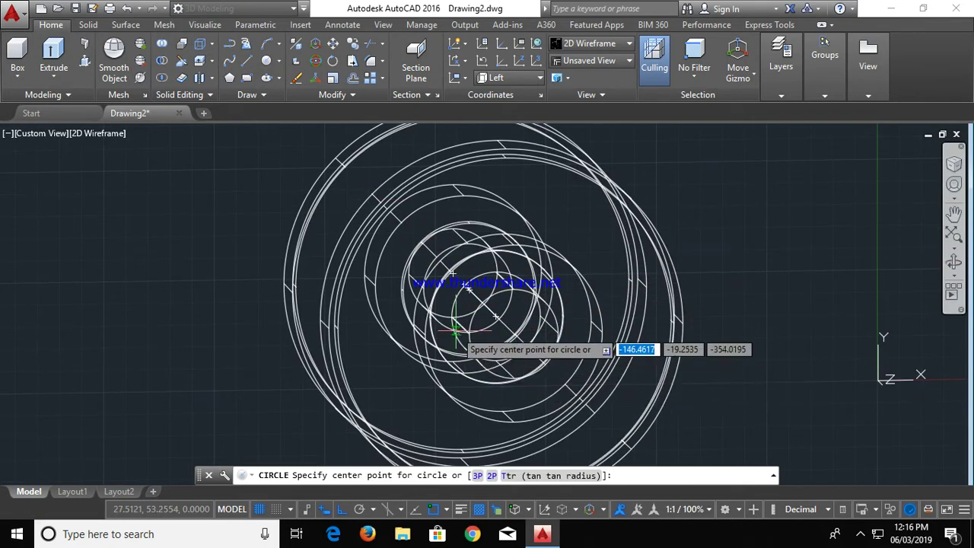
Draw a radius-20 circle on the wheel and extrude that circle, not the solid, 500 units
{"action": "left_click", "coordinate": [495, 317]}
{"action": "type", "text": "20"}
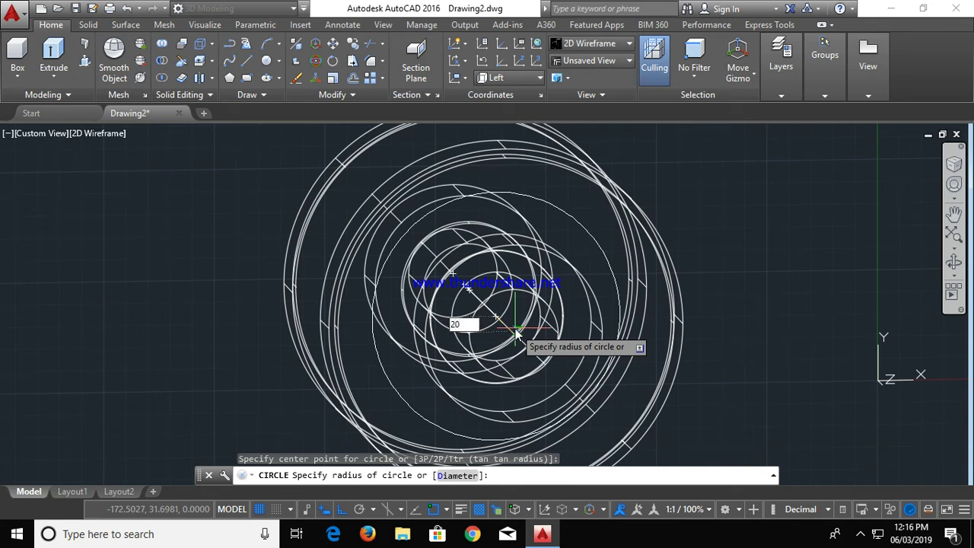
{"action": "key", "text": "Return"}
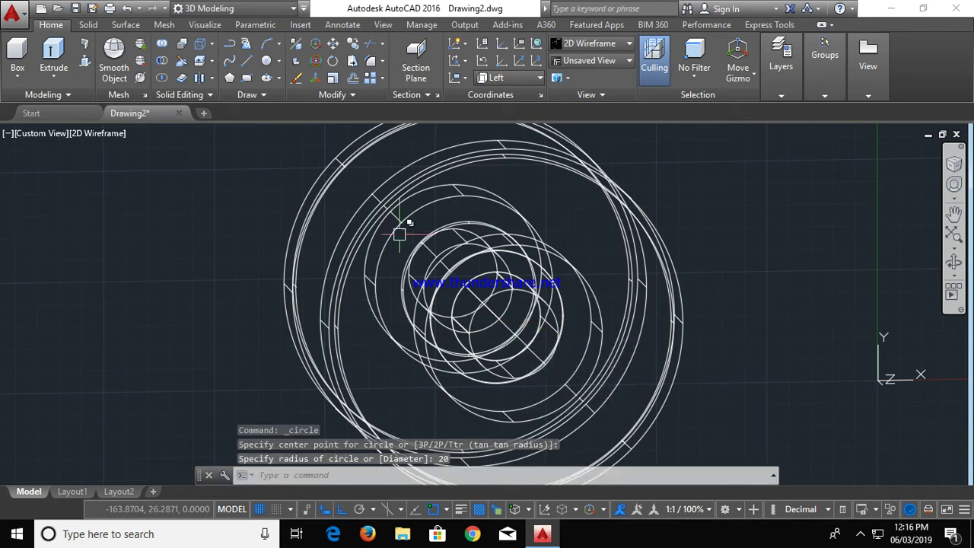
{"action": "left_click", "coordinate": [54, 57]}
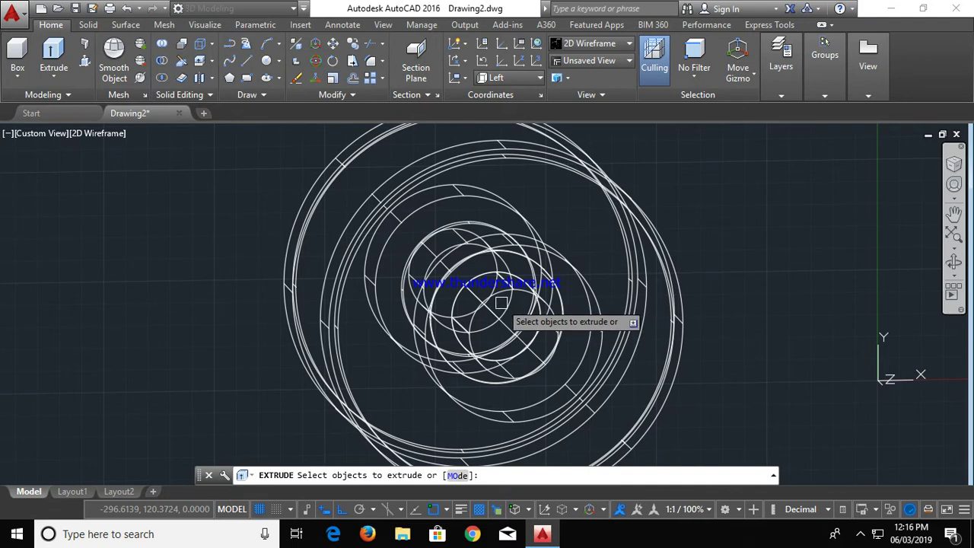
{"action": "left_click", "coordinate": [456, 301]}
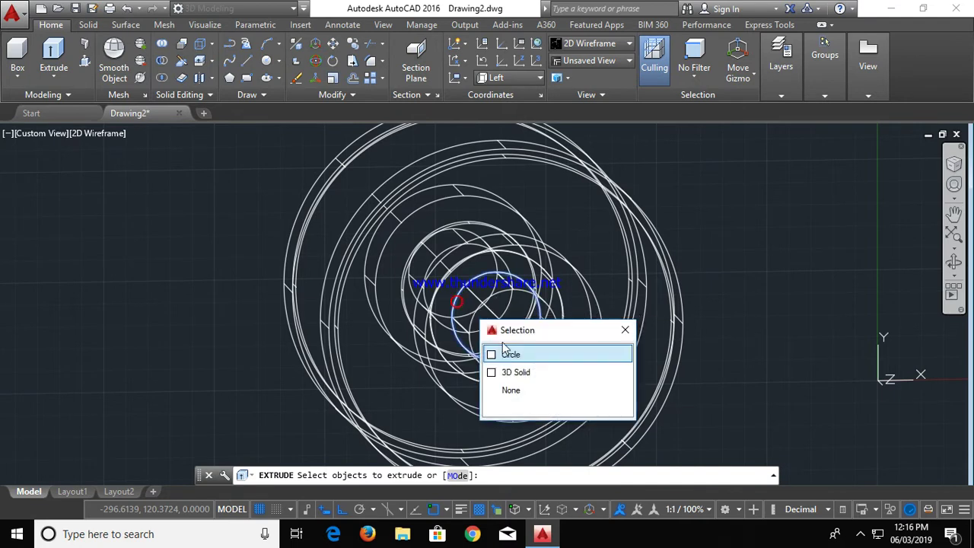
{"action": "left_click", "coordinate": [511, 354]}
{"action": "key", "text": "Return"}
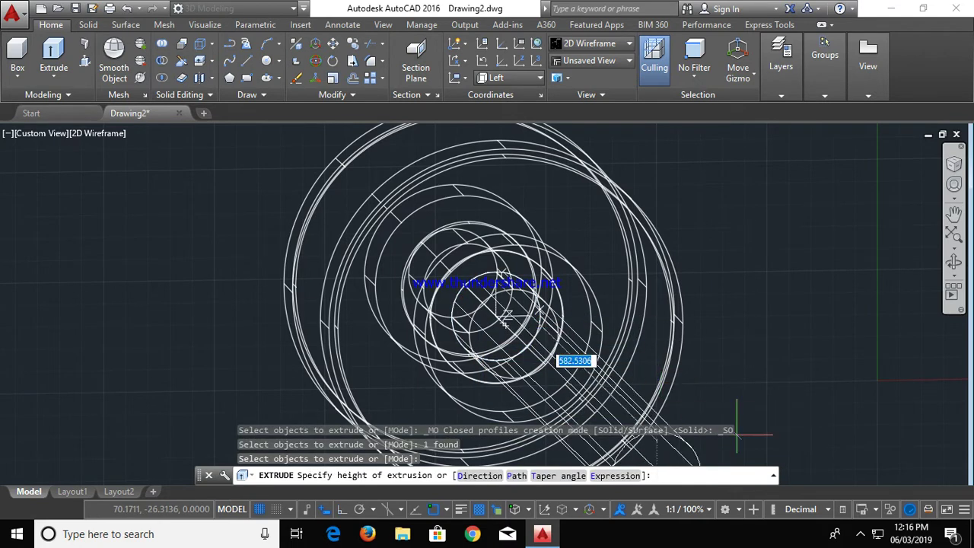
{"action": "scroll", "coordinate": [816, 439], "scroll_direction": "down", "scroll_amount": 3}
{"action": "middle_click_drag", "start_coordinate": [817, 449], "coordinate": [681, 302]}
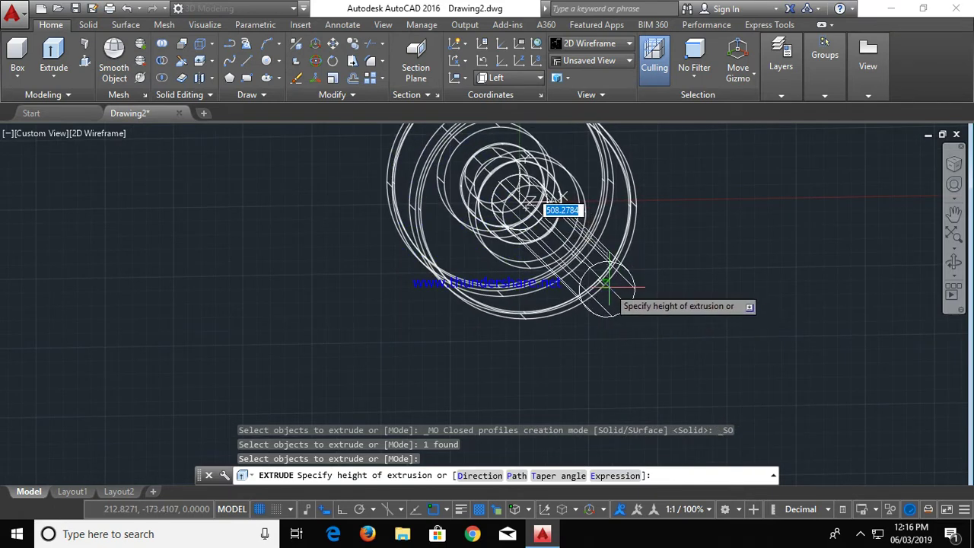
{"action": "type", "text": "5"}
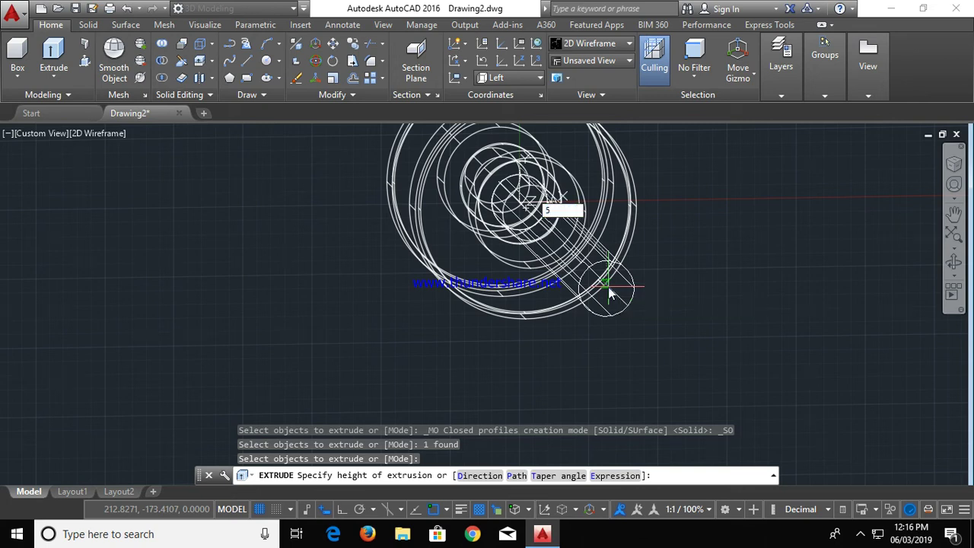
{"action": "key", "text": "BackSpace"}
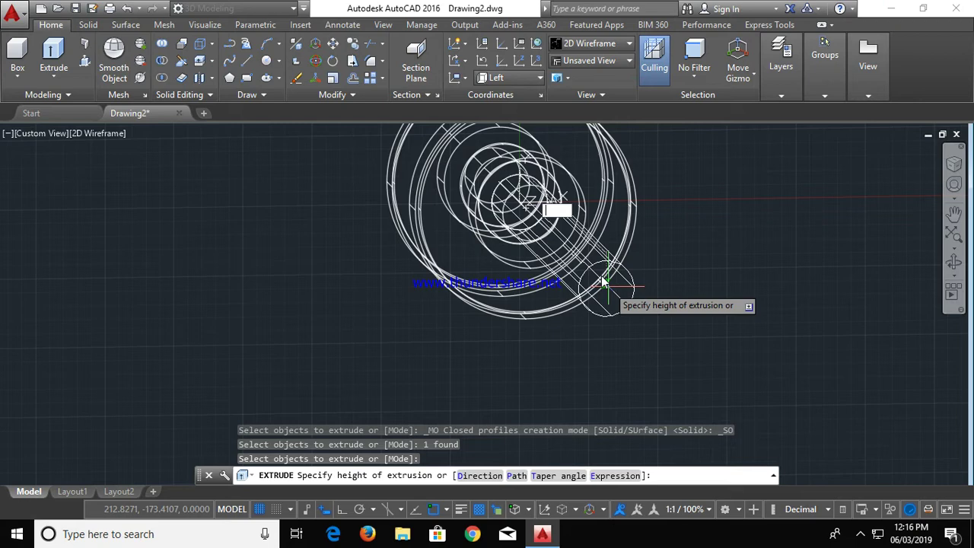
{"action": "type", "text": "500"}
{"action": "key", "text": "Return"}
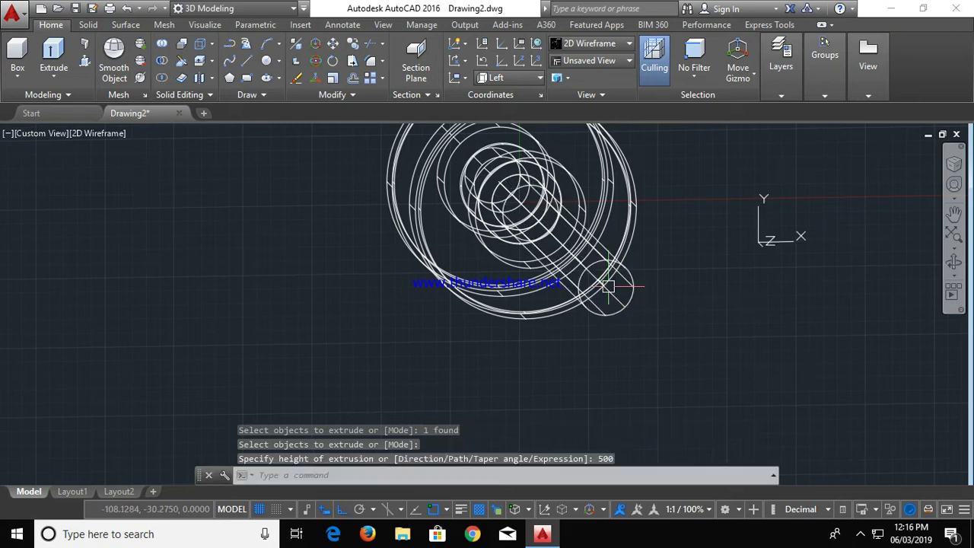
{"action": "left_click", "coordinate": [953, 261]}
Orbit the model to a side view showing both wheels and the new rod
{"action": "mouse_move", "coordinate": [540, 224]}
{"action": "left_mouse_down"}
{"action": "mouse_move", "coordinate": [731, 183]}
{"action": "mouse_move", "coordinate": [782, 259]}
{"action": "mouse_move", "coordinate": [748, 276]}
{"action": "mouse_move", "coordinate": [768, 239]}
{"action": "left_mouse_up"}
{"action": "mouse_move", "coordinate": [375, 271]}
{"action": "left_mouse_down"}
{"action": "mouse_move", "coordinate": [293, 292]}
{"action": "mouse_move", "coordinate": [326, 256]}
{"action": "mouse_move", "coordinate": [382, 293]}
{"action": "mouse_move", "coordinate": [386, 308]}
{"action": "left_mouse_up"}
{"action": "mouse_move", "coordinate": [563, 343]}
{"action": "left_mouse_down"}
{"action": "mouse_move", "coordinate": [556, 332]}
{"action": "mouse_move", "coordinate": [641, 340]}
{"action": "left_mouse_up"}
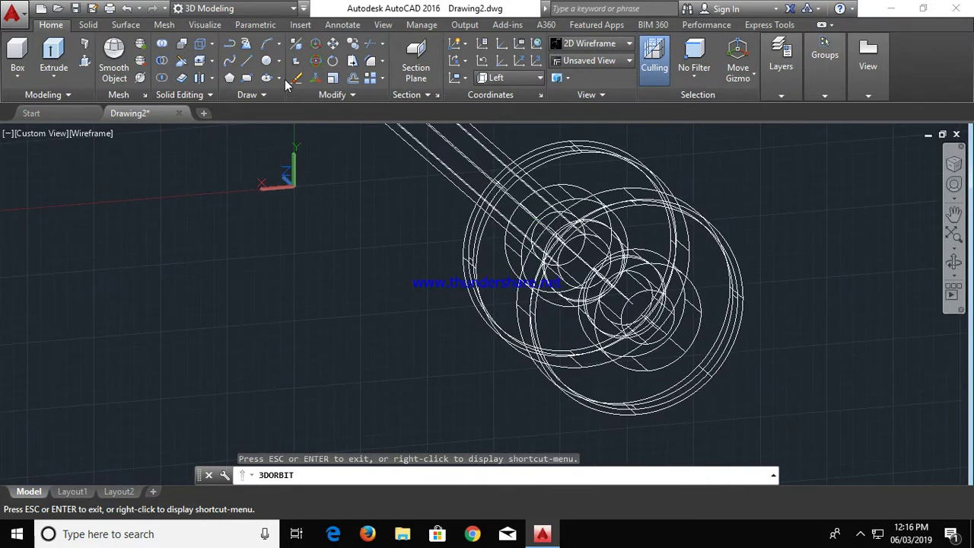
{"action": "left_click", "coordinate": [271, 62]}
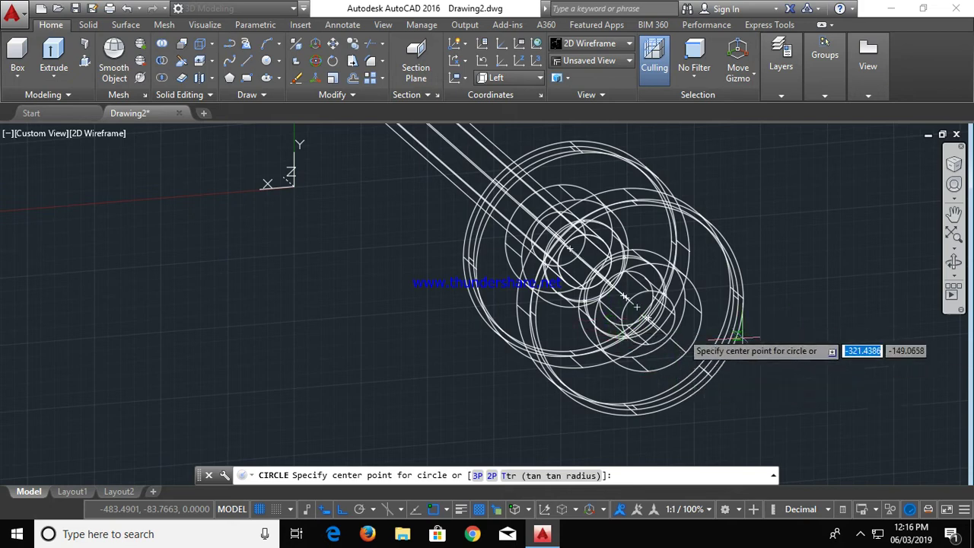
{"action": "left_click", "coordinate": [951, 264]}
{"action": "mouse_move", "coordinate": [787, 266]}
{"action": "left_mouse_down"}
{"action": "mouse_move", "coordinate": [581, 299]}
{"action": "mouse_move", "coordinate": [624, 309]}
{"action": "mouse_move", "coordinate": [613, 282]}
{"action": "mouse_move", "coordinate": [616, 337]}
{"action": "mouse_move", "coordinate": [643, 320]}
{"action": "left_mouse_up"}
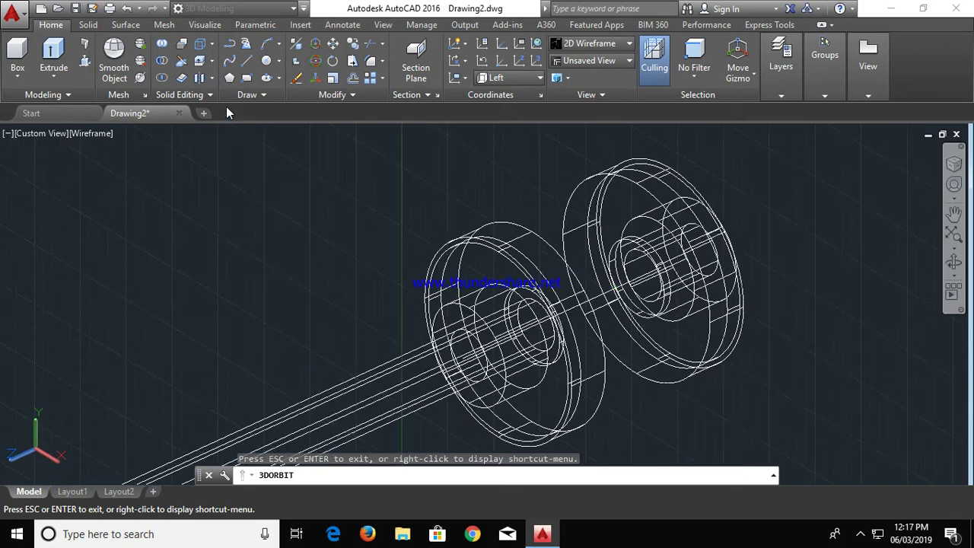
{"action": "left_click", "coordinate": [264, 63]}
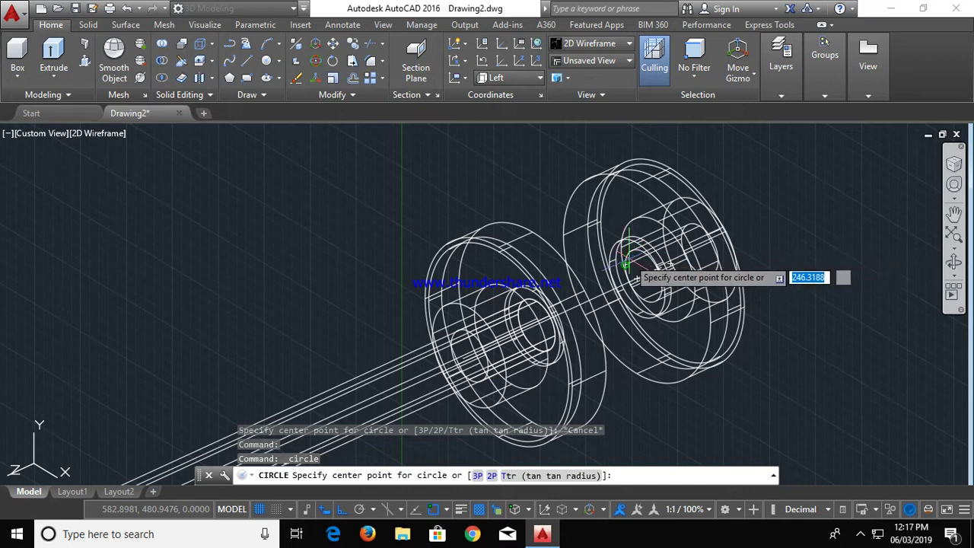
Draw a radius-20 circle centred on the right wheel's hub
{"action": "left_click", "coordinate": [642, 277]}
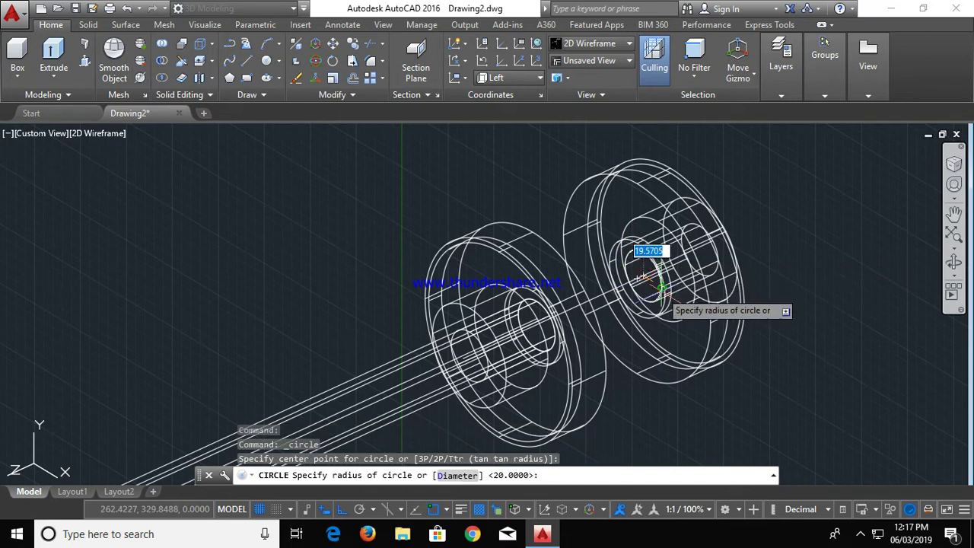
{"action": "type", "text": "20"}
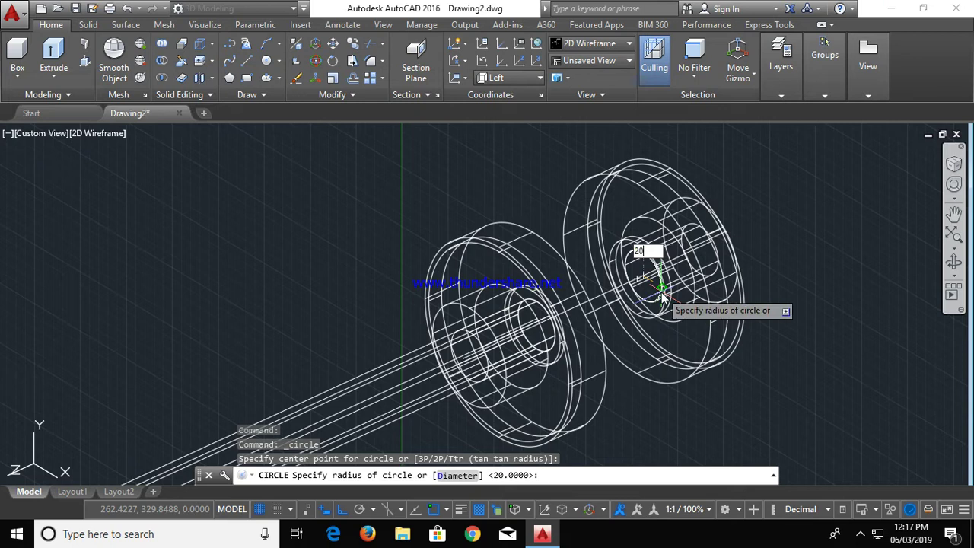
{"action": "key", "text": "Return"}
{"action": "scroll", "coordinate": [635, 276], "scroll_direction": "up", "scroll_amount": 2}
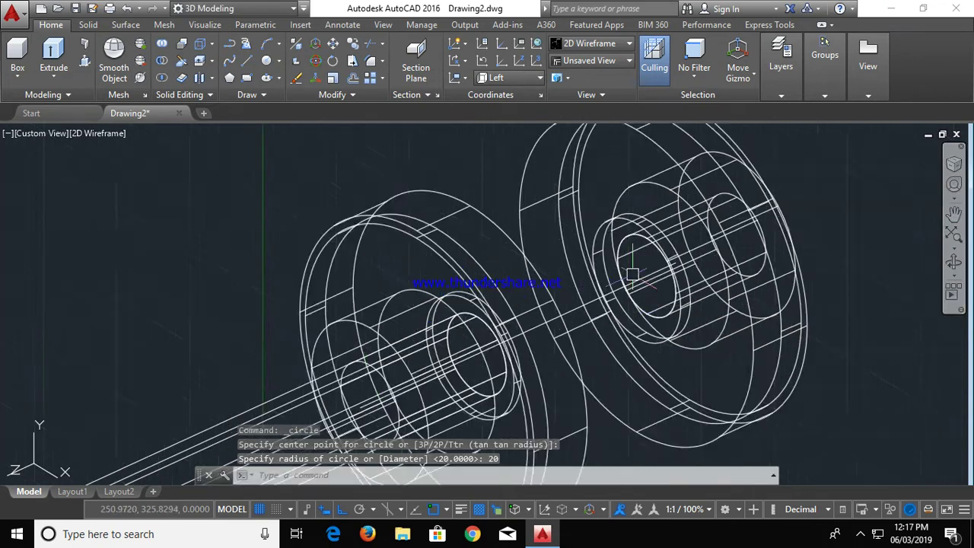
{"action": "scroll", "coordinate": [632, 274], "scroll_direction": "up", "scroll_amount": 2}
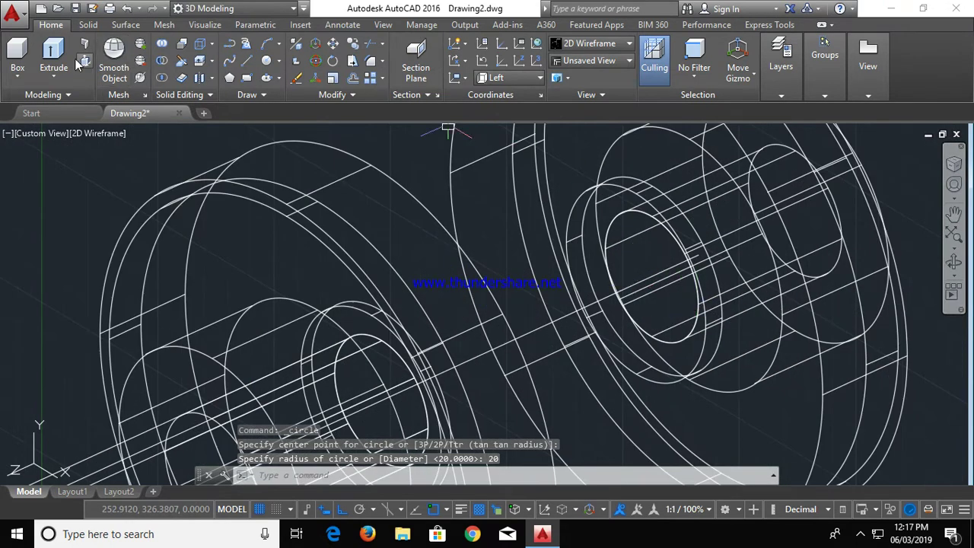
Extrude that circle 500 units into a second axle shaft
{"action": "left_click", "coordinate": [53, 55]}
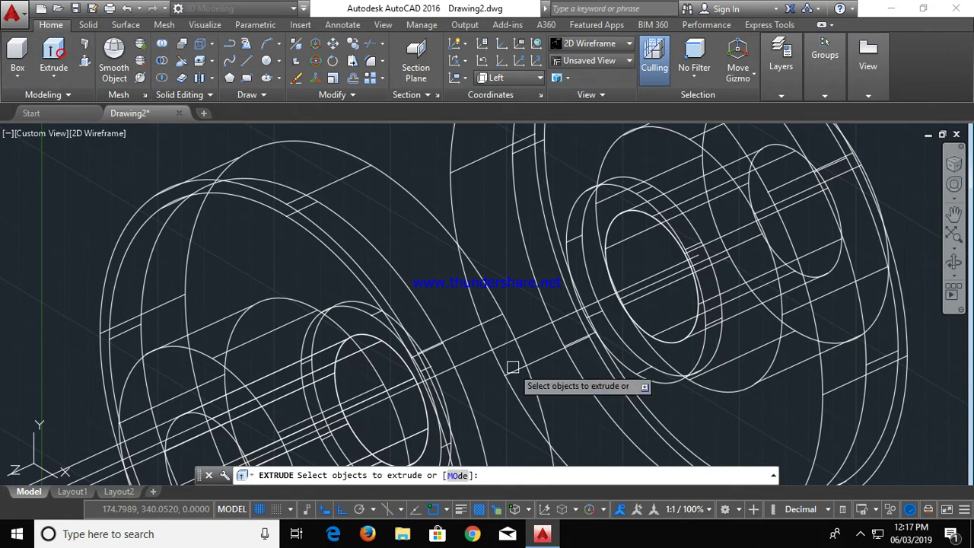
{"action": "left_click", "coordinate": [611, 238]}
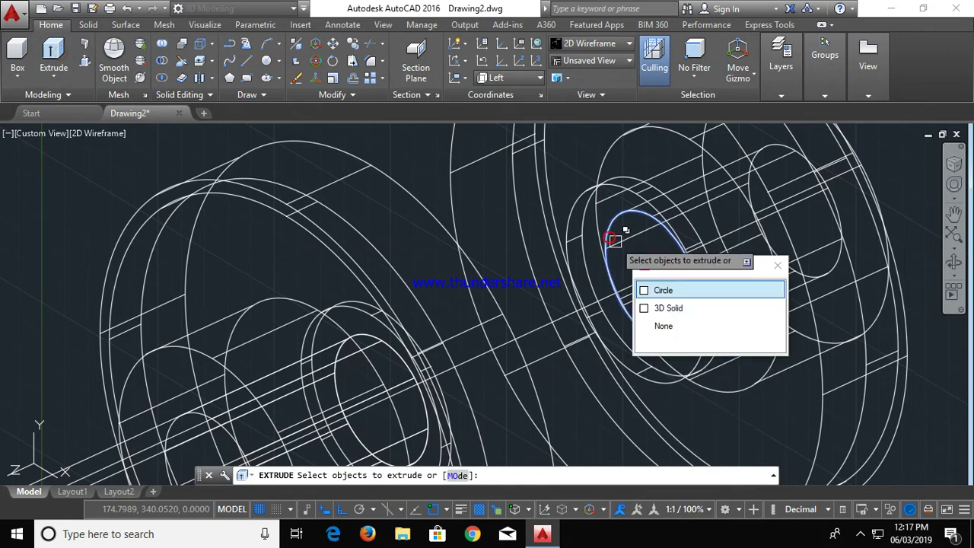
{"action": "left_click", "coordinate": [644, 290]}
{"action": "mouse_move", "coordinate": [699, 290]}
{"action": "middle_mouse_down"}
{"action": "mouse_move", "coordinate": [409, 337]}
{"action": "mouse_move", "coordinate": [369, 394]}
{"action": "middle_mouse_up"}
{"action": "key", "text": "Return"}
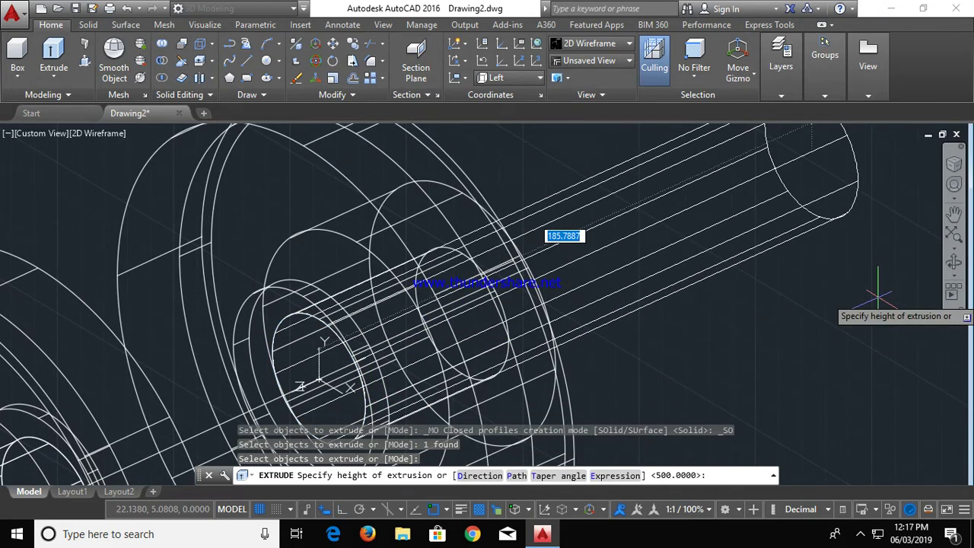
{"action": "type", "text": "00"}
{"action": "key", "text": "Return"}
{"action": "scroll", "coordinate": [877, 299], "scroll_direction": "down", "scroll_amount": 5}
{"action": "scroll", "coordinate": [948, 232], "scroll_direction": "down", "scroll_amount": 1}
{"action": "scroll", "coordinate": [733, 383], "scroll_direction": "down", "scroll_amount": 2}
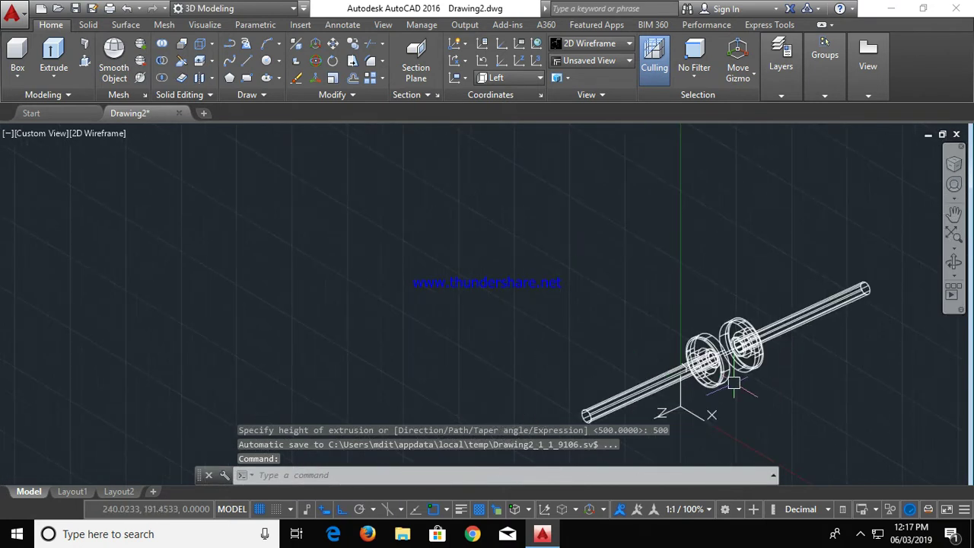
Grip-stretch each end of the shaft 200 units inward
{"action": "left_click", "coordinate": [865, 286]}
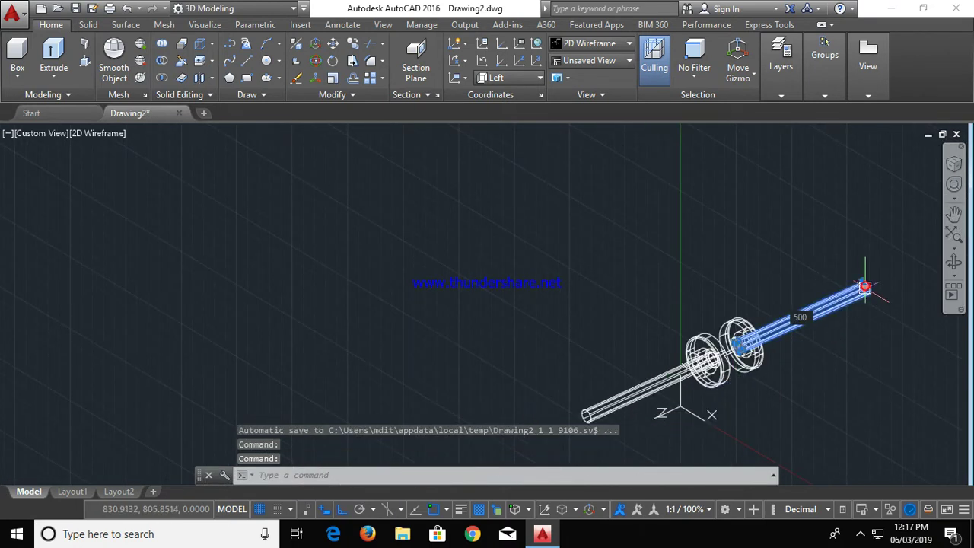
{"action": "left_click", "coordinate": [865, 286]}
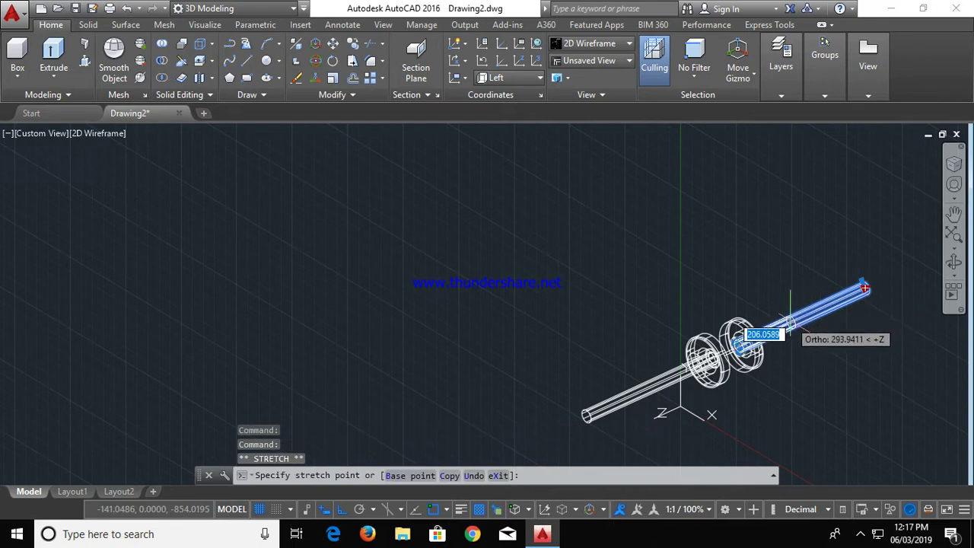
{"action": "type", "text": "200"}
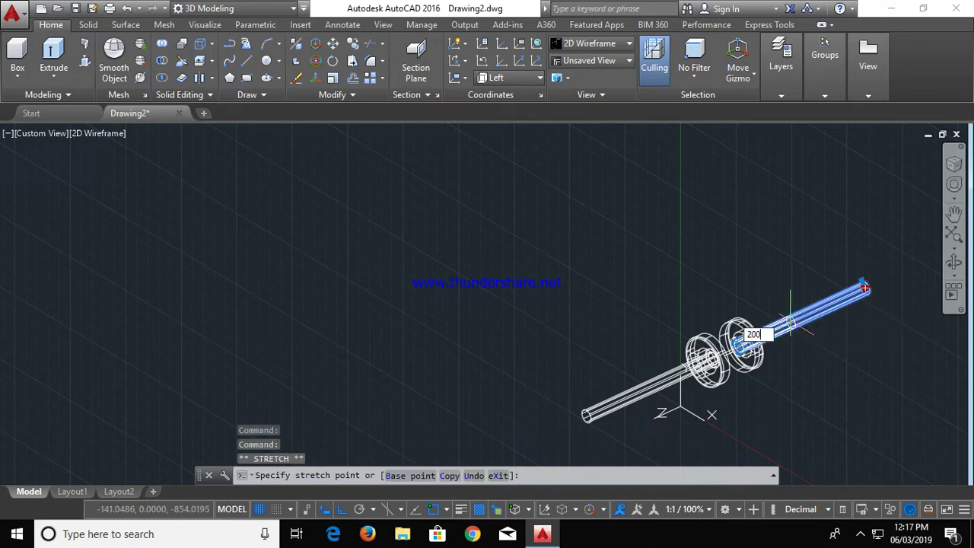
{"action": "key", "text": "Return"}
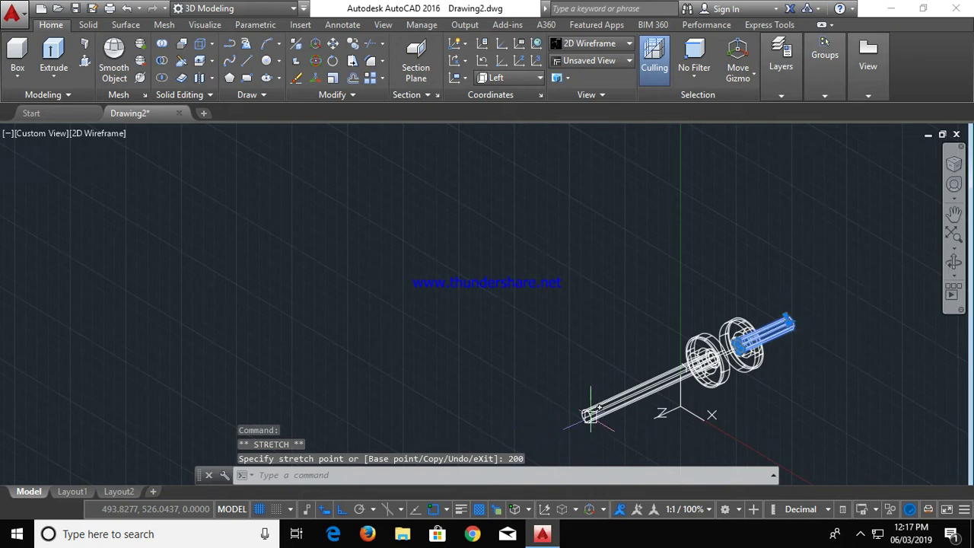
{"action": "left_click", "coordinate": [586, 415]}
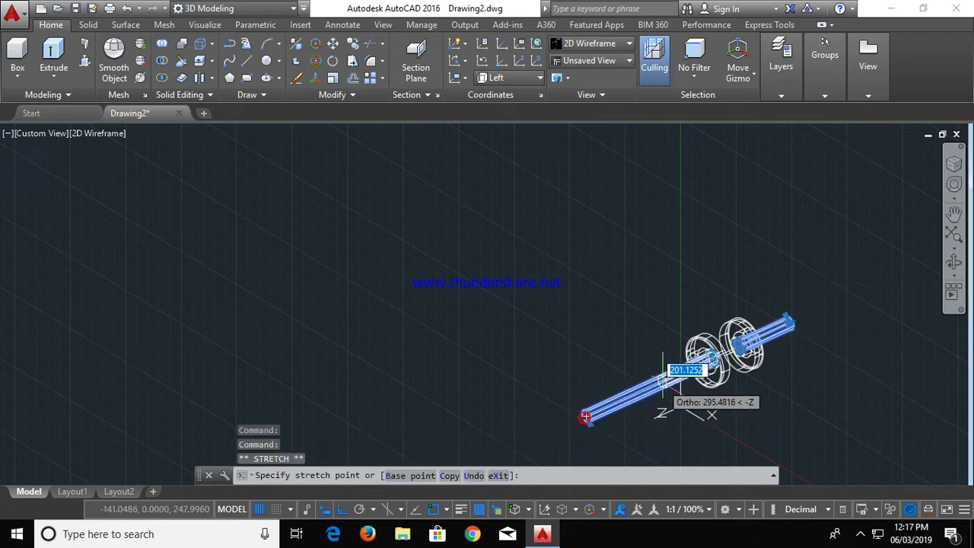
{"action": "type", "text": "200"}
{"action": "key", "text": "Return"}
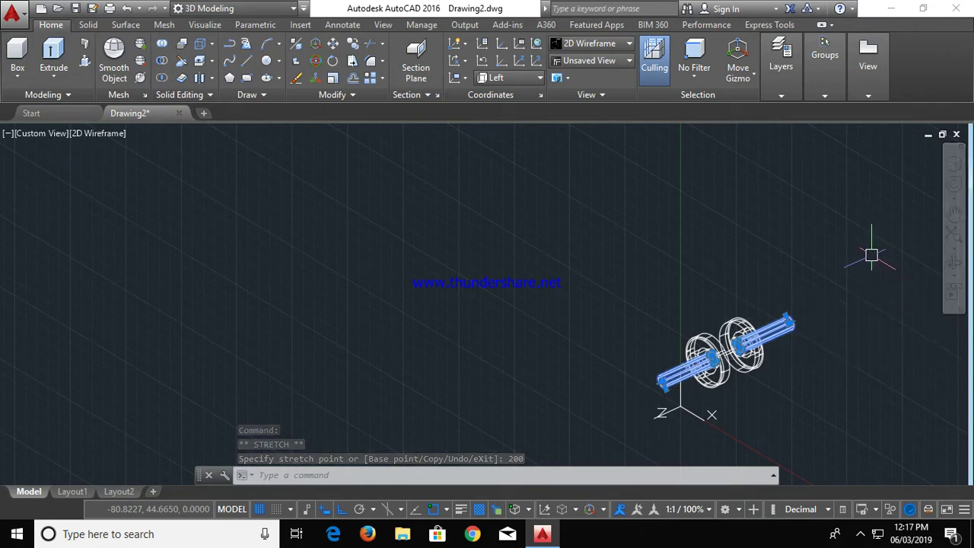
{"action": "key", "text": "Escape"}
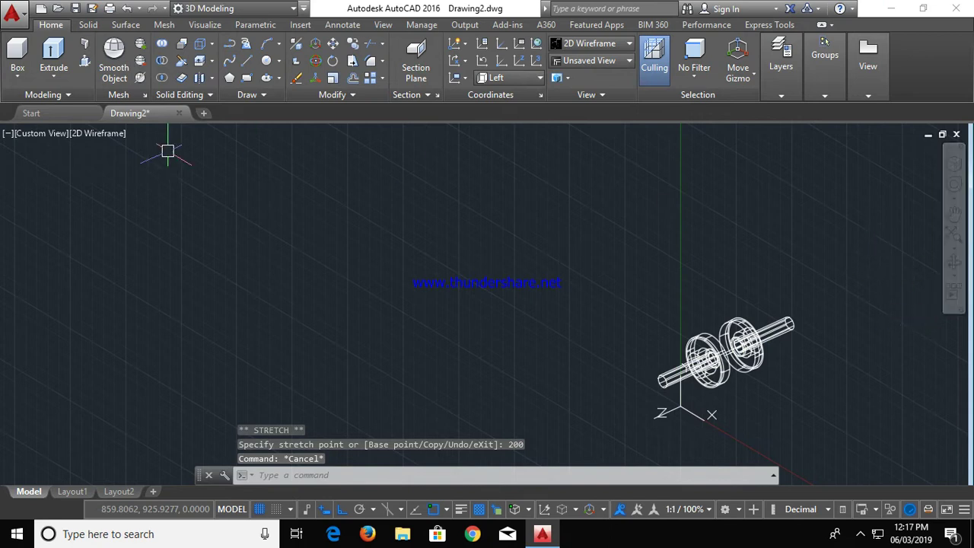
Switch to the Top view and pan the assembly to the left
{"action": "left_click", "coordinate": [63, 135]}
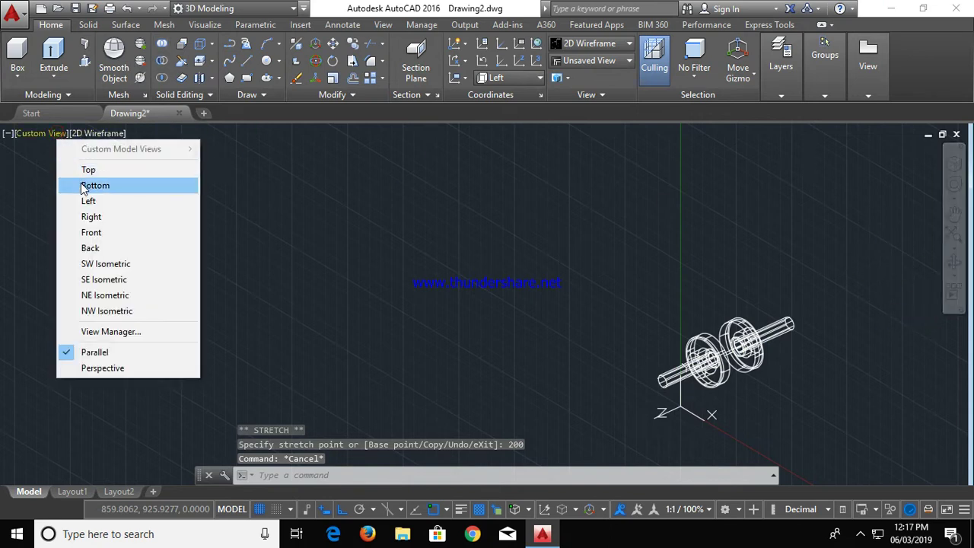
{"action": "left_click", "coordinate": [83, 170]}
{"action": "scroll", "coordinate": [521, 266], "scroll_direction": "down", "scroll_amount": 4}
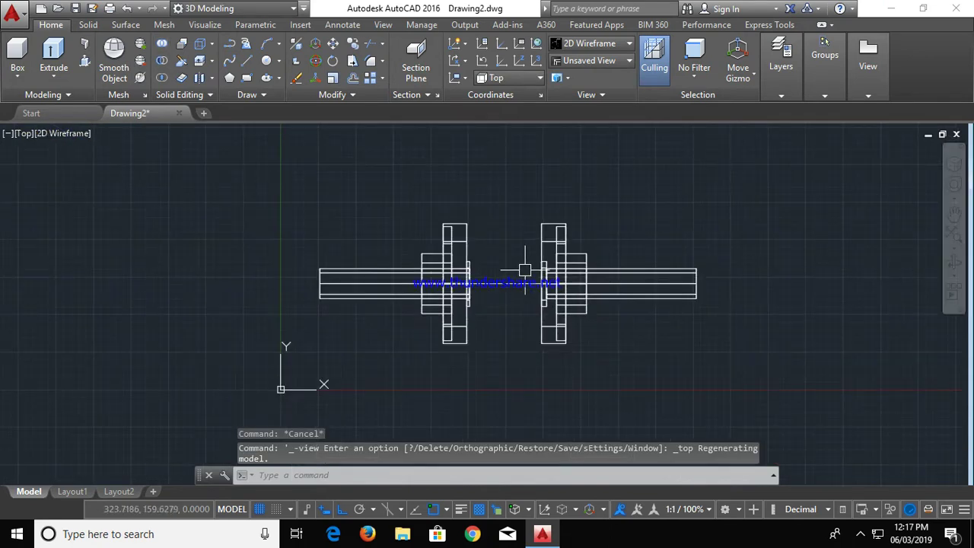
{"action": "middle_click_drag", "start_coordinate": [494, 242], "coordinate": [341, 241]}
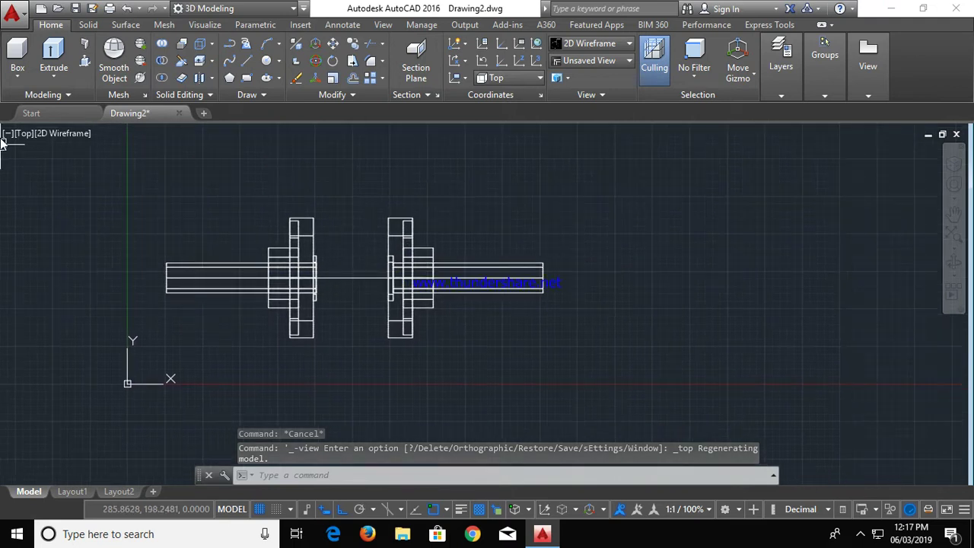
Set the visual style to X-ray, then back to 2D Wireframe
{"action": "left_click", "coordinate": [74, 134]}
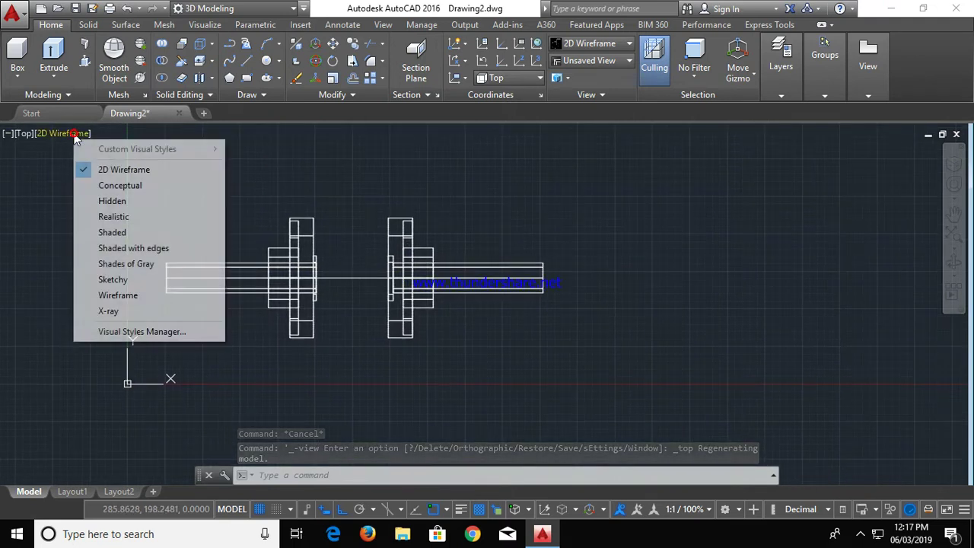
{"action": "left_click", "coordinate": [136, 312]}
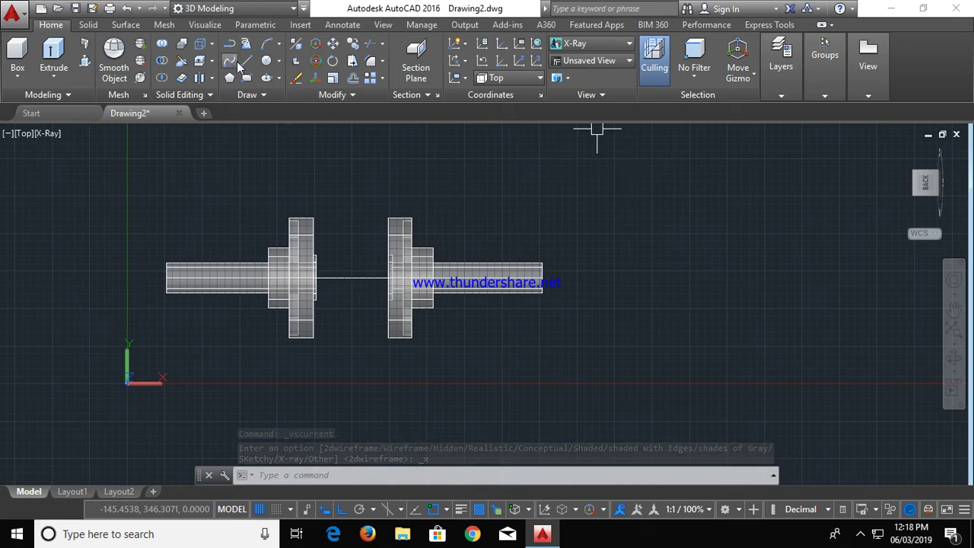
{"action": "left_click", "coordinate": [51, 133]}
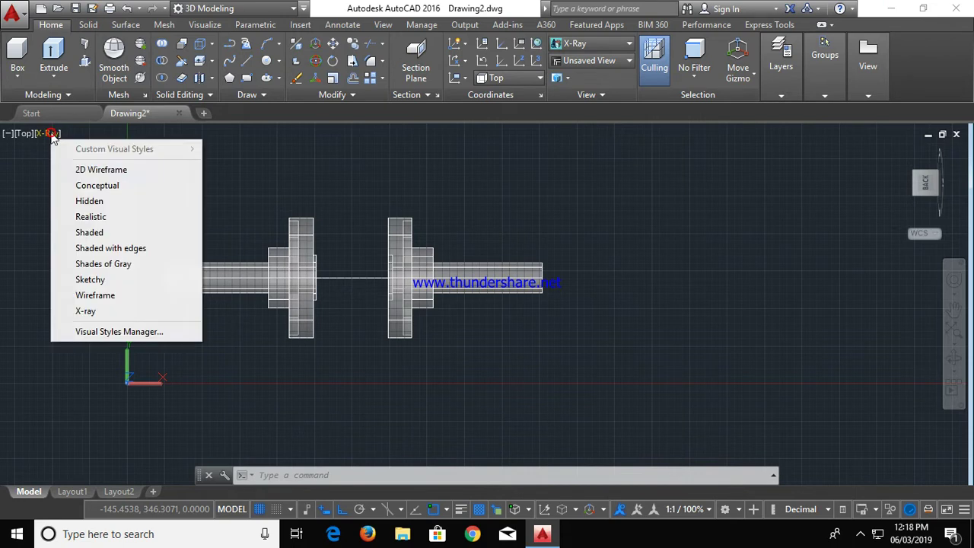
{"action": "left_click", "coordinate": [80, 170]}
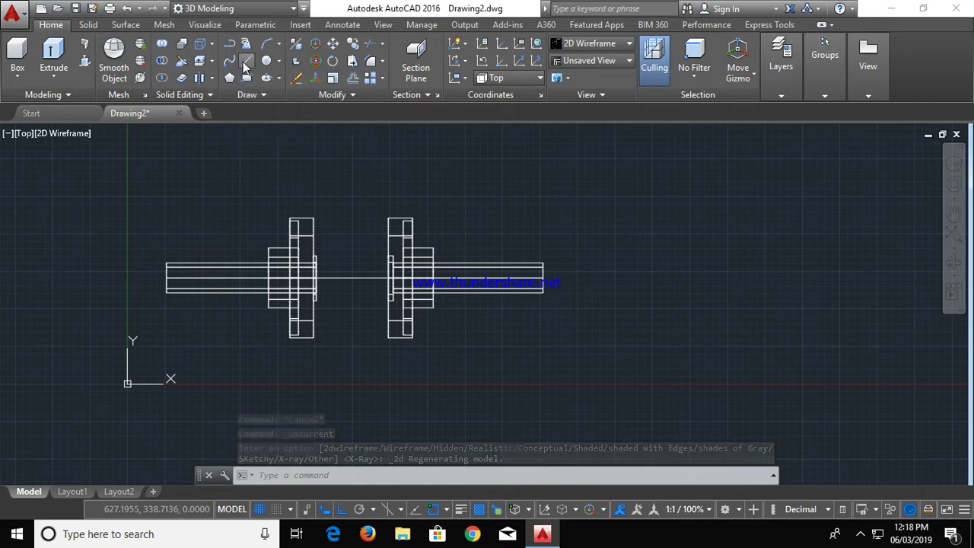
{"action": "type", "text": "l"}
{"action": "key", "text": "Return"}
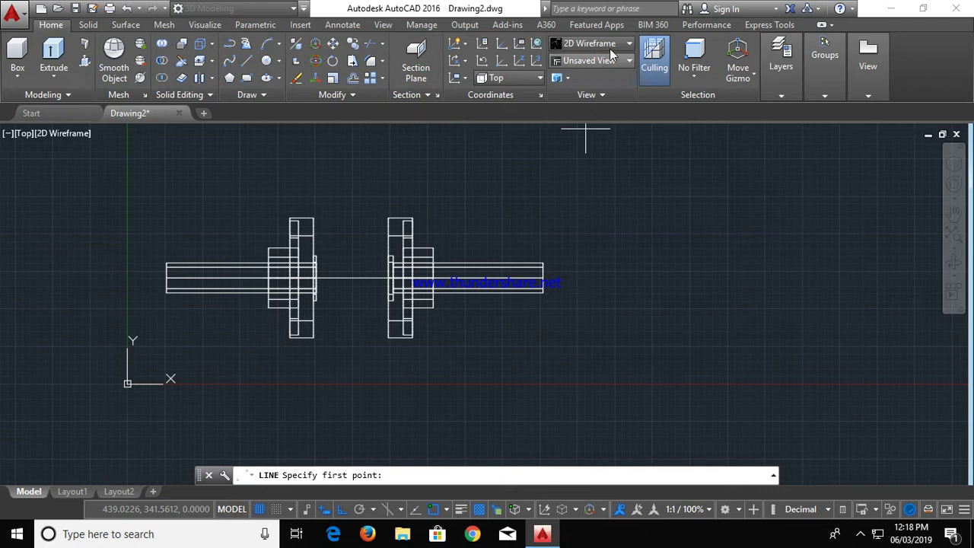
Draw a closed thin rectangle above the assembly with edges of 75, 12 and 75 units
{"action": "left_click", "coordinate": [181, 146]}
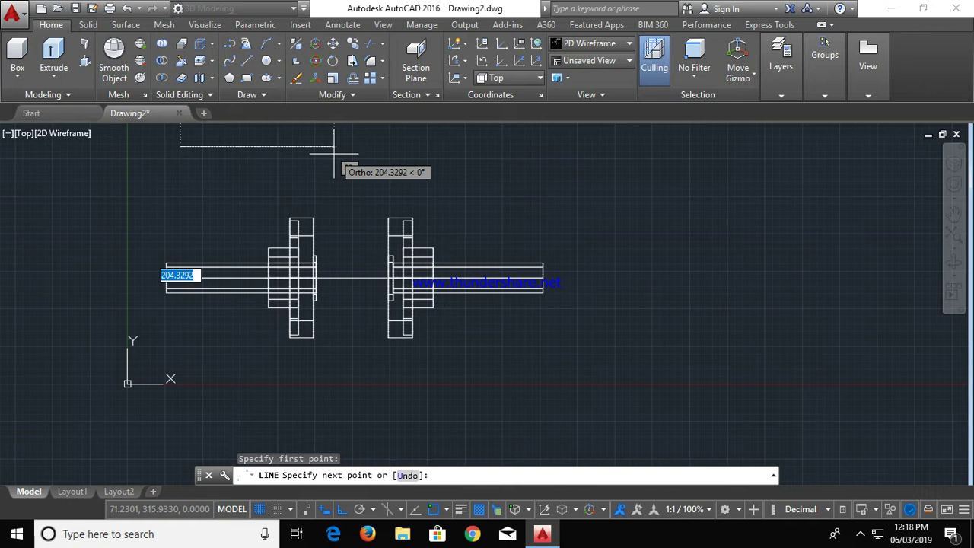
{"action": "type", "text": "75"}
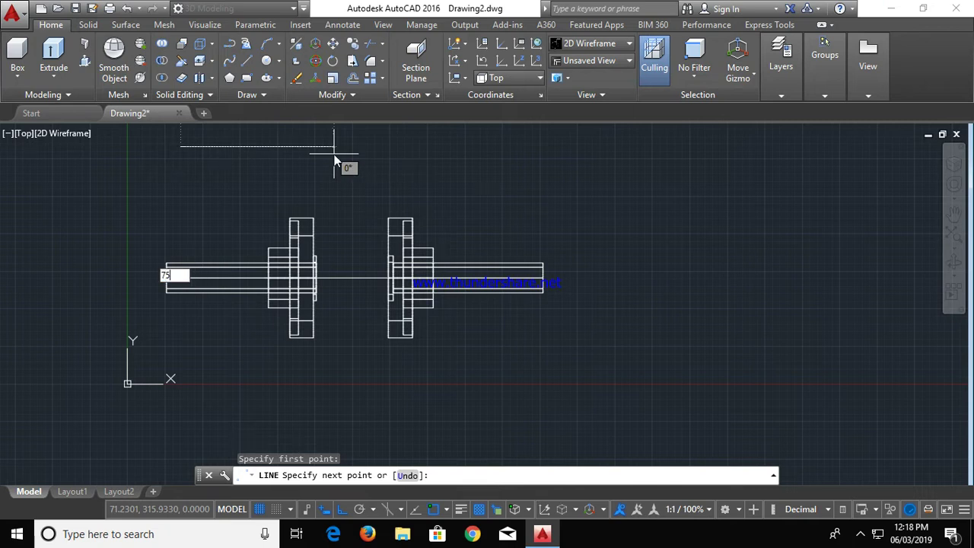
{"action": "key", "text": "Return"}
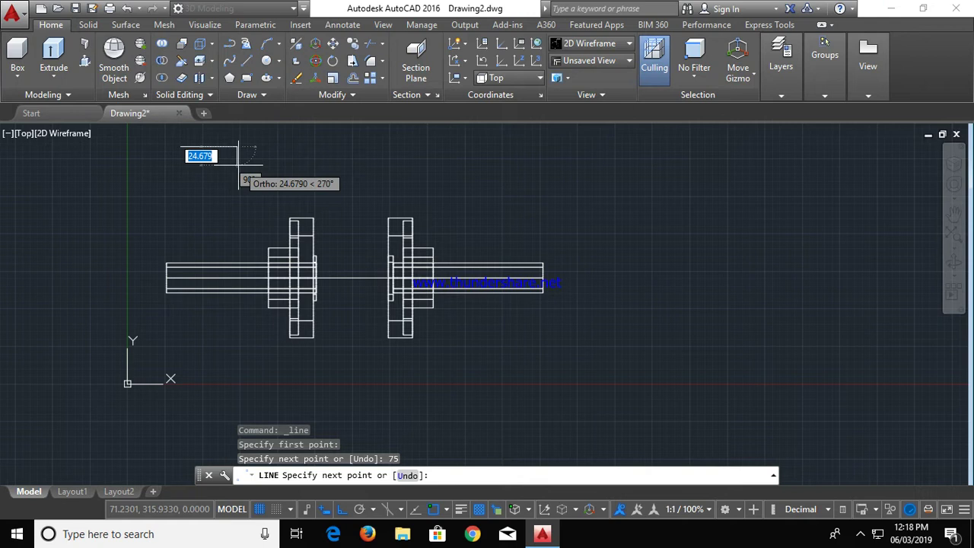
{"action": "type", "text": "12"}
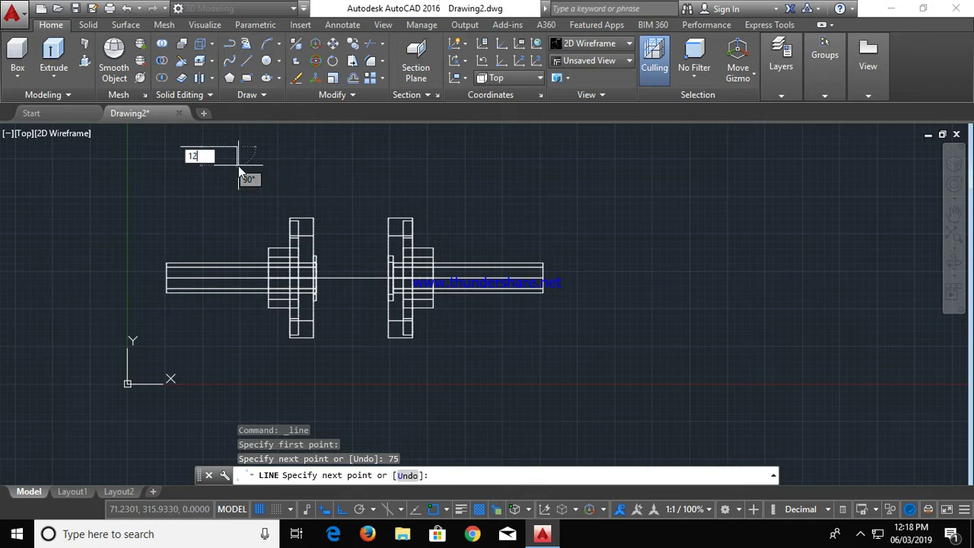
{"action": "key", "text": "Return"}
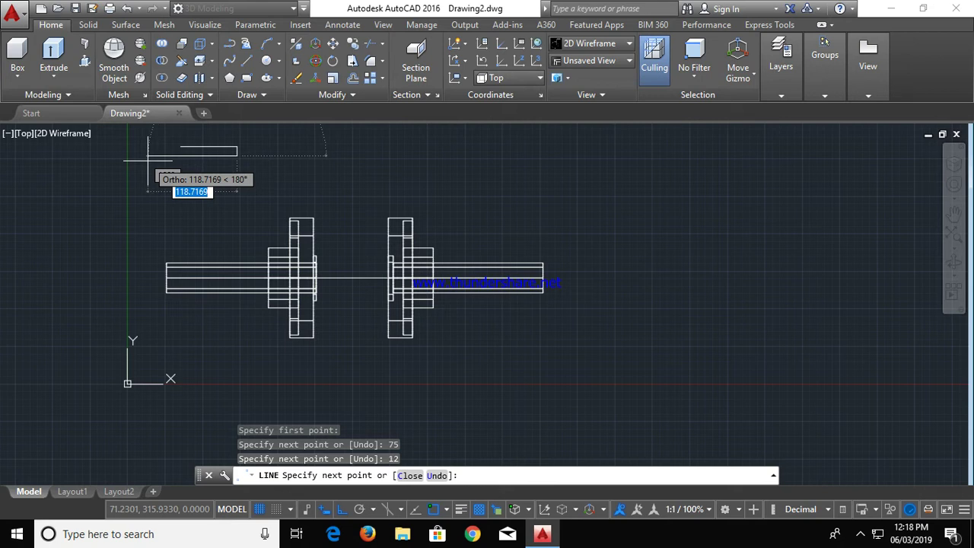
{"action": "type", "text": "75"}
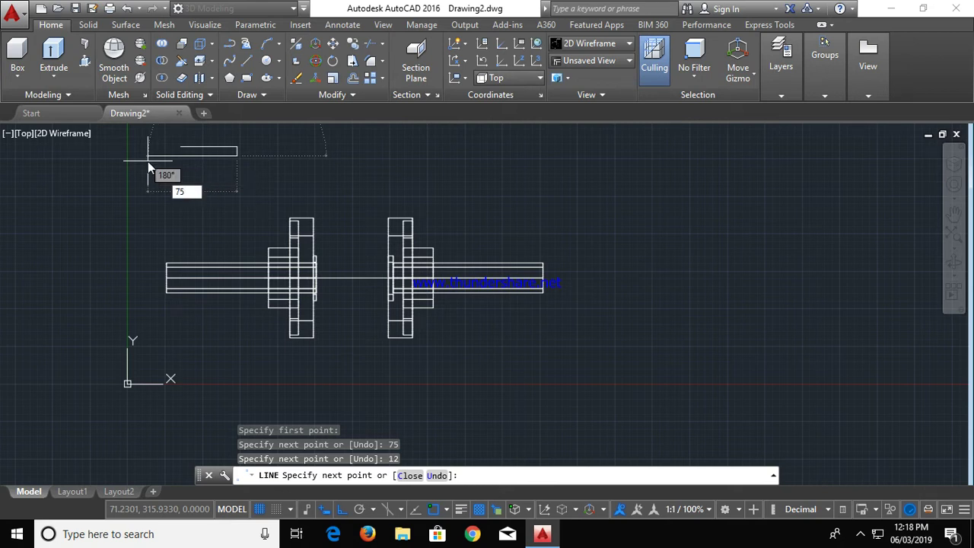
{"action": "key", "text": "Return"}
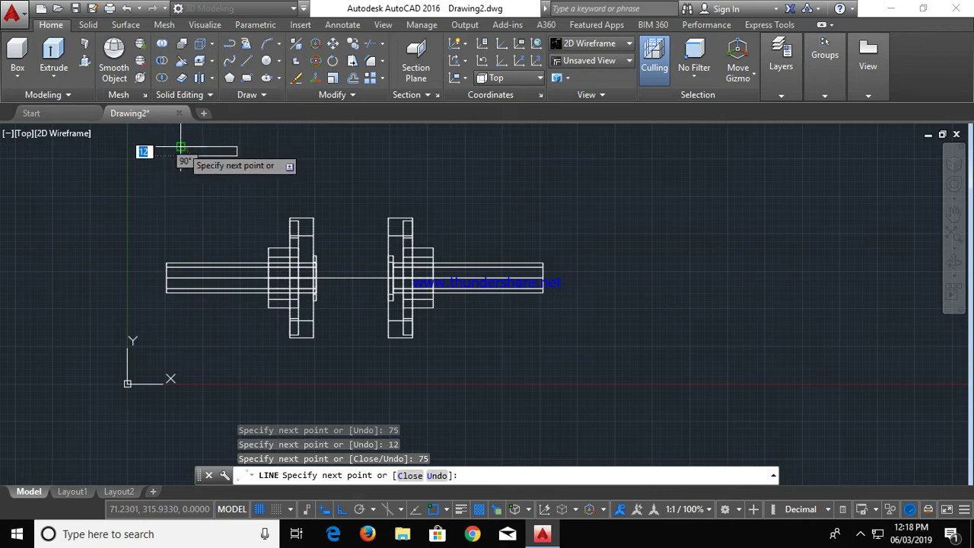
{"action": "left_click", "coordinate": [181, 147]}
{"action": "key", "text": "Escape"}
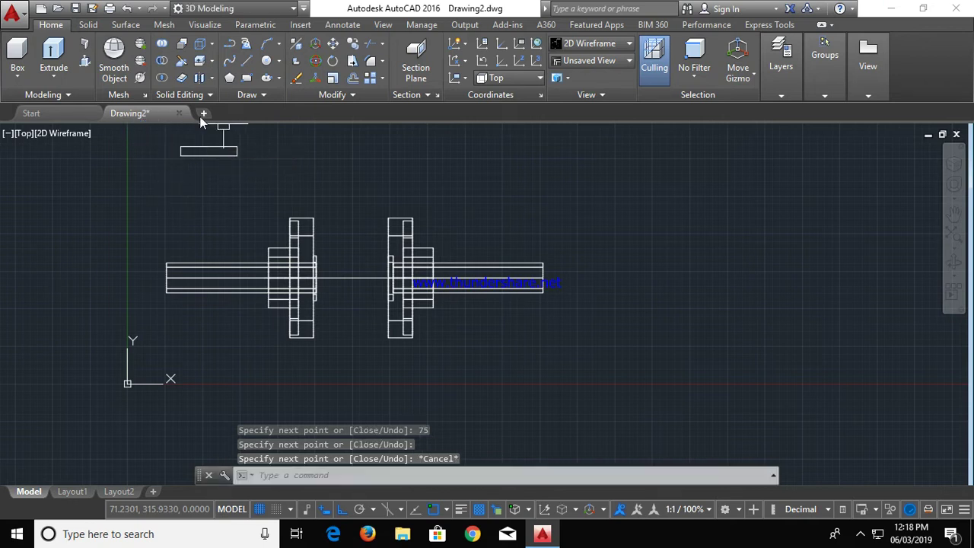
{"action": "left_click", "coordinate": [265, 61]}
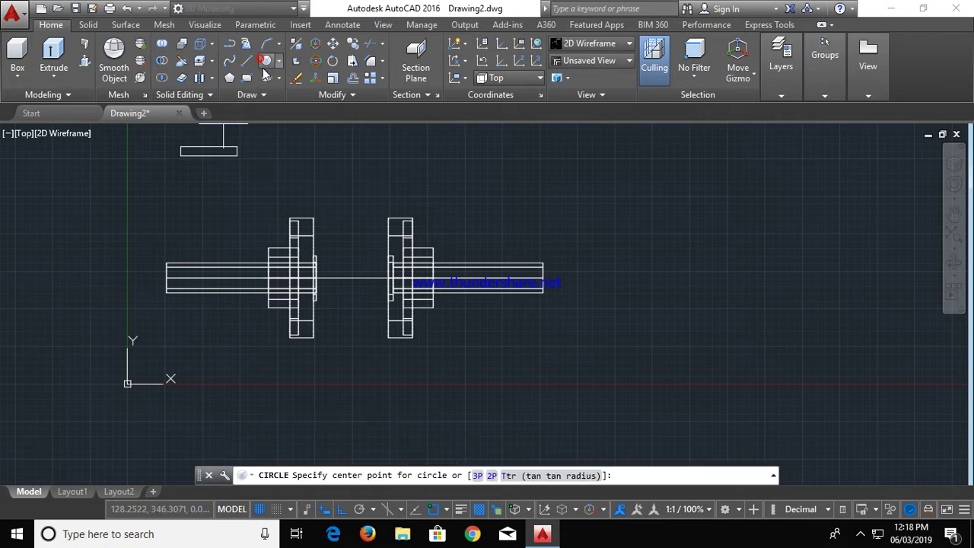
Draw a circle at the bar's left end with radius equal to the bar width
{"action": "left_click", "coordinate": [180, 150]}
{"action": "scroll", "coordinate": [175, 151], "scroll_direction": "up", "scroll_amount": 2}
{"action": "scroll", "coordinate": [163, 156], "scroll_direction": "up", "scroll_amount": 3}
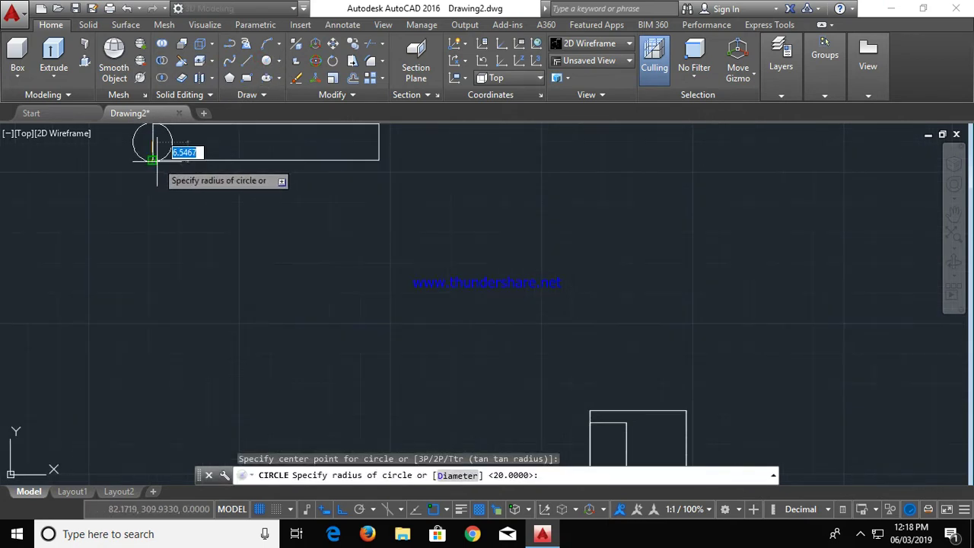
{"action": "left_click", "coordinate": [157, 159]}
{"action": "scroll", "coordinate": [269, 191], "scroll_direction": "down", "scroll_amount": 2}
{"action": "scroll", "coordinate": [272, 189], "scroll_direction": "down", "scroll_amount": 2}
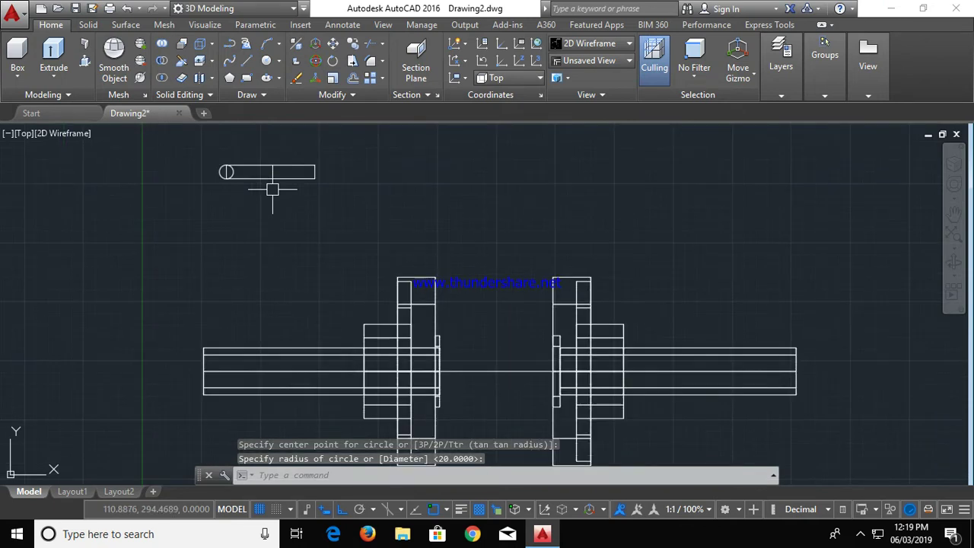
{"action": "type", "text": "TR"}
Trim away the inner half of the circle against the bar edges
{"action": "key", "text": "Return"}
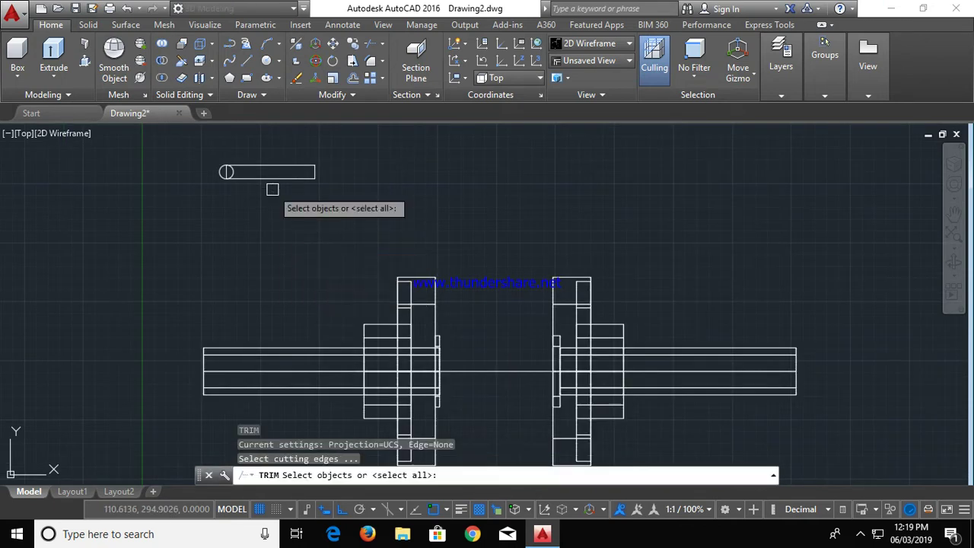
{"action": "key", "text": "Return"}
{"action": "scroll", "coordinate": [213, 164], "scroll_direction": "up", "scroll_amount": 1}
{"action": "scroll", "coordinate": [196, 155], "scroll_direction": "up", "scroll_amount": 3}
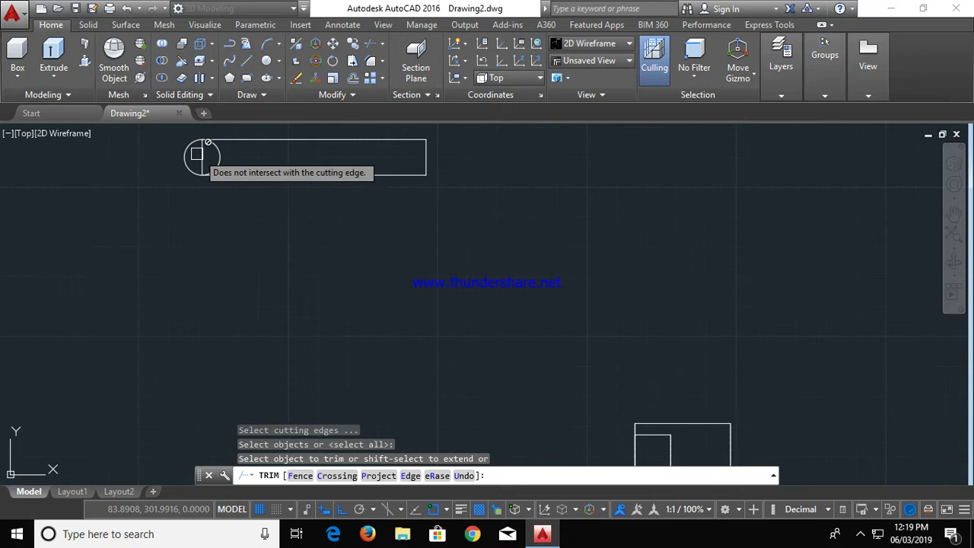
{"action": "left_click", "coordinate": [199, 156]}
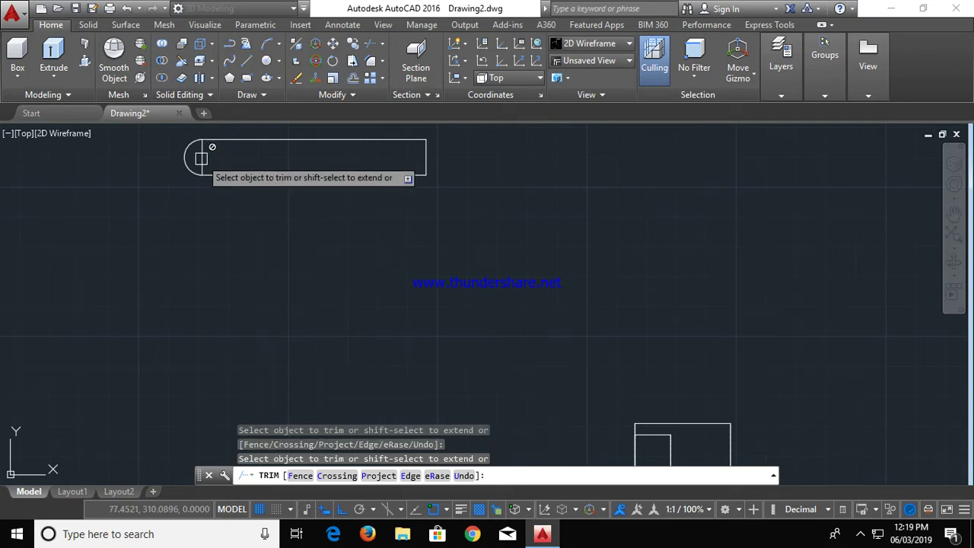
{"action": "key", "text": "Escape"}
Delete the straight left end line of the bar
{"action": "left_click", "coordinate": [201, 157]}
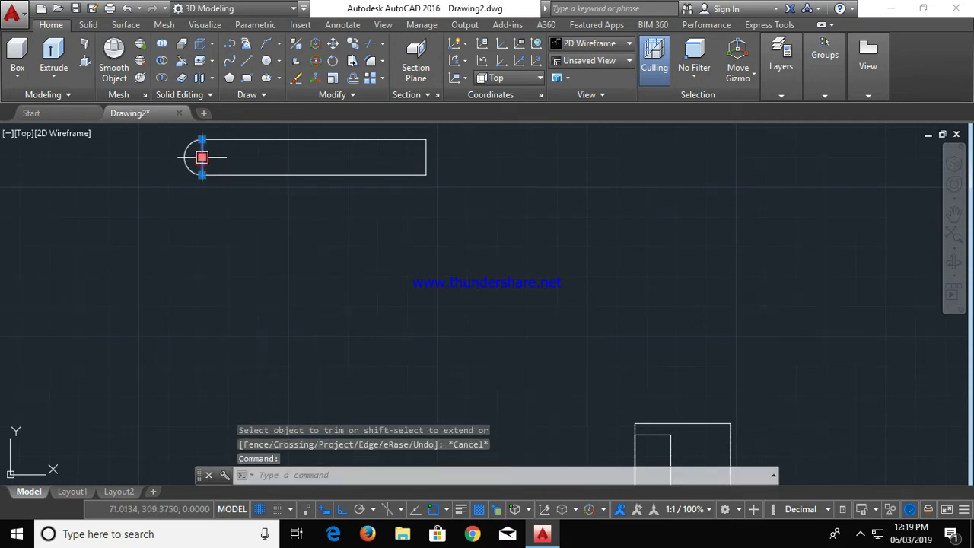
{"action": "key", "text": "Delete"}
{"action": "key", "text": "Escape"}
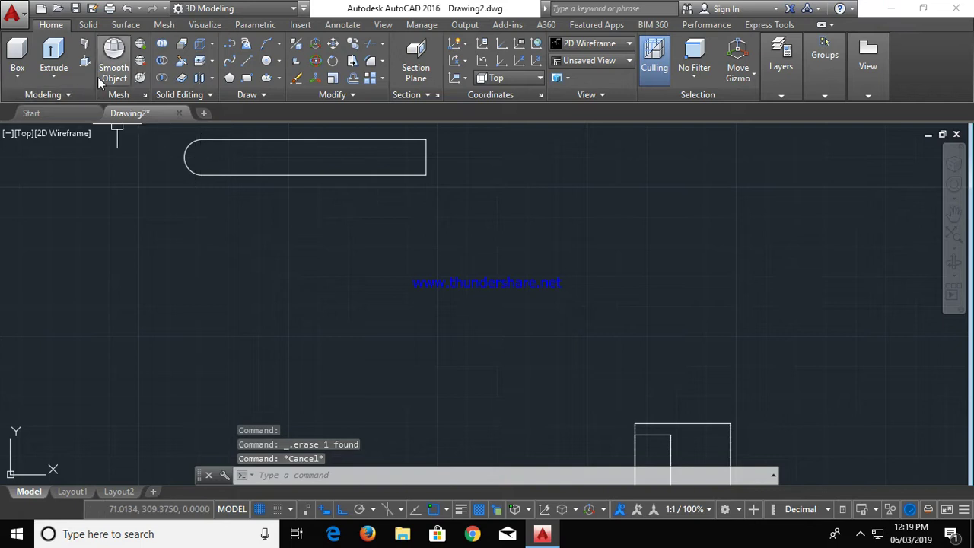
{"action": "left_click", "coordinate": [85, 62]}
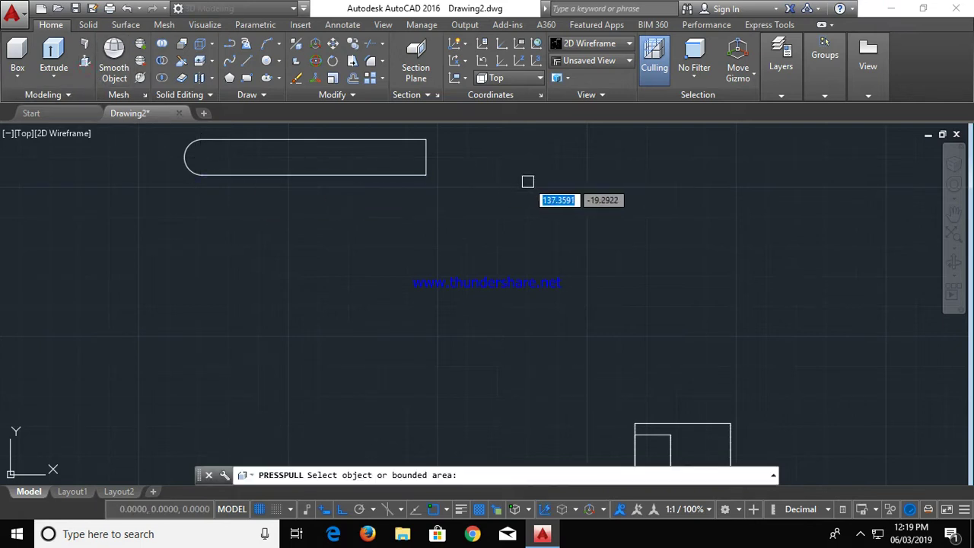
Join the four slot outline pieces into a single closed polyline
{"action": "key", "text": "Return"}
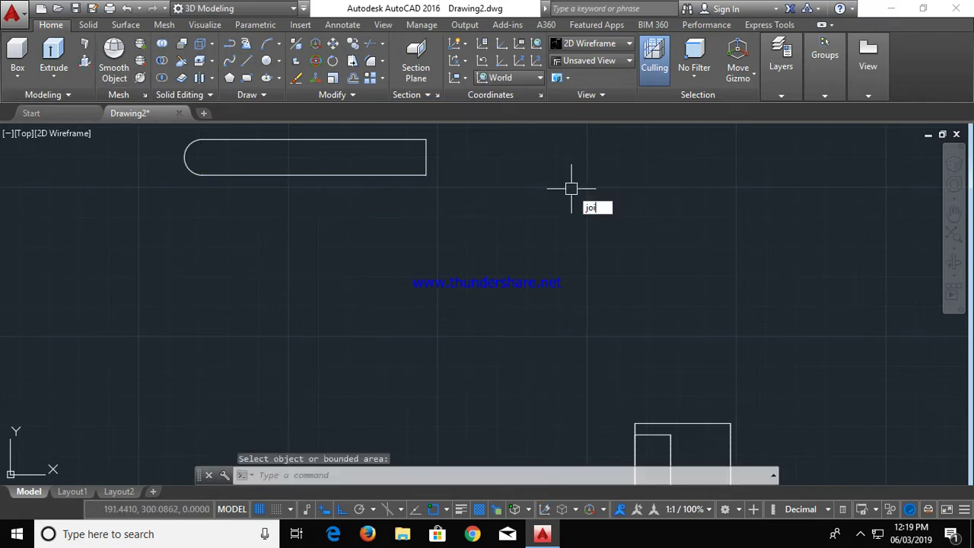
{"action": "type", "text": "JOI"}
{"action": "key", "text": "Return"}
{"action": "left_click_drag", "start_coordinate": [467, 140], "coordinate": [147, 120]}
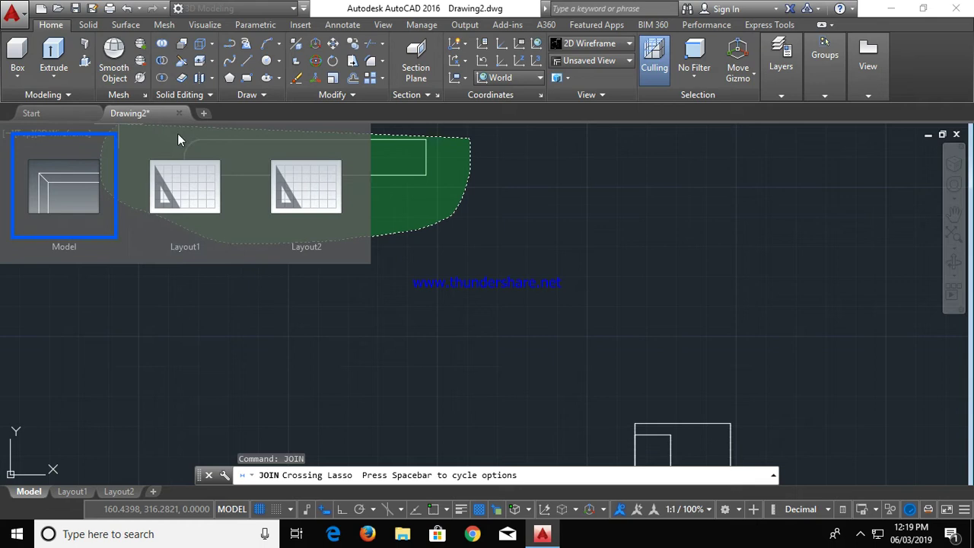
{"action": "left_click_drag", "start_coordinate": [147, 120], "coordinate": [178, 133]}
{"action": "key", "text": "Return"}
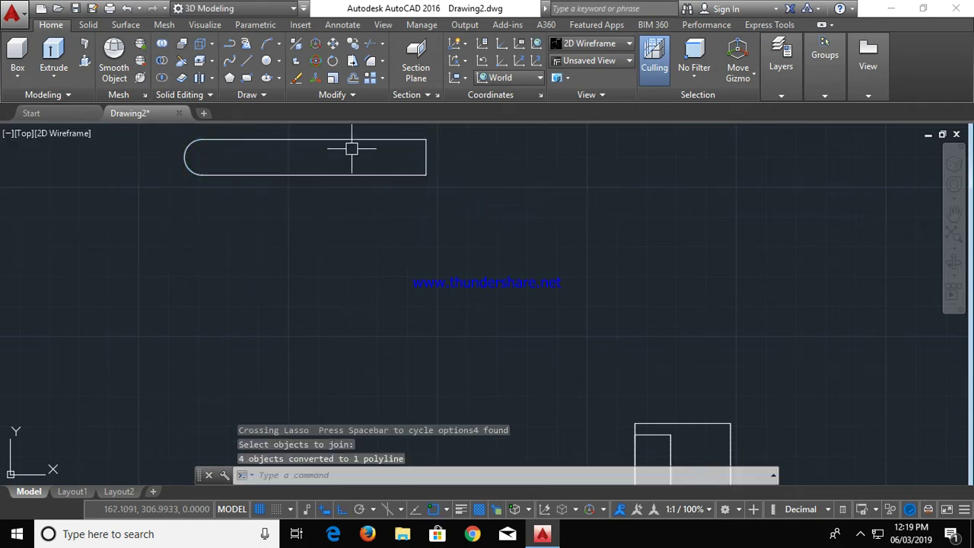
{"action": "left_click", "coordinate": [426, 159]}
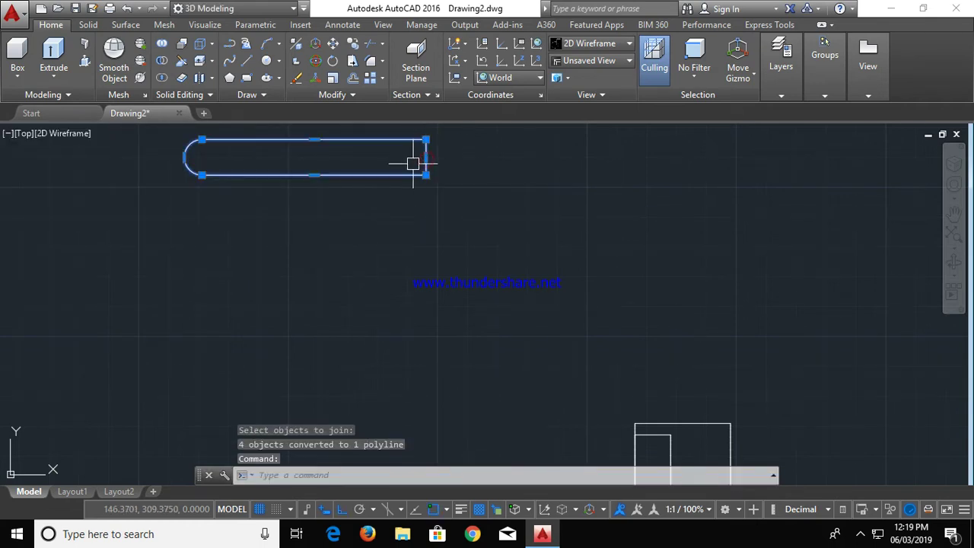
{"action": "key", "text": "Escape"}
{"action": "key", "text": "Escape"}
Extrude the slot polyline 8 units into a solid
{"action": "left_click", "coordinate": [49, 51]}
{"action": "left_click", "coordinate": [305, 166]}
{"action": "left_click", "coordinate": [403, 177]}
{"action": "left_click", "coordinate": [404, 177]}
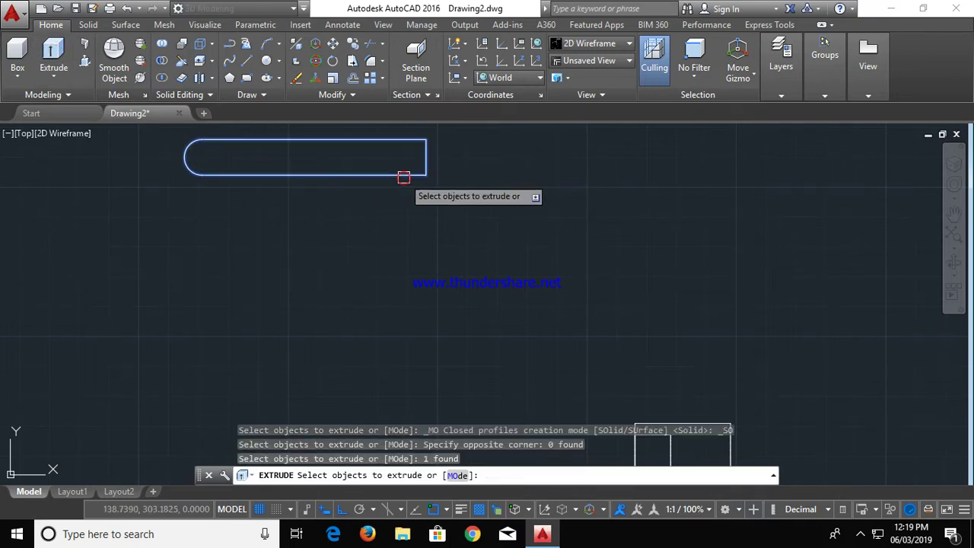
{"action": "key", "text": "Return"}
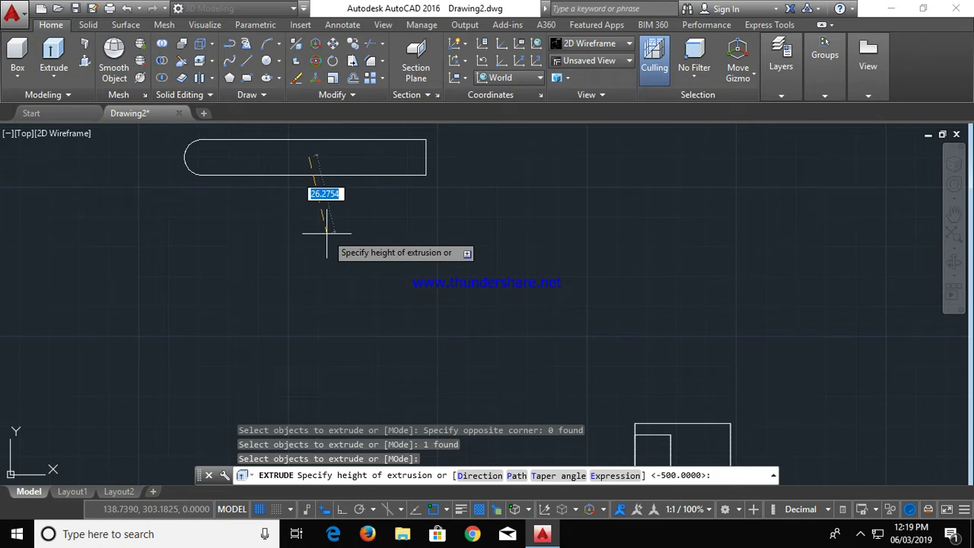
{"action": "key", "text": "Return"}
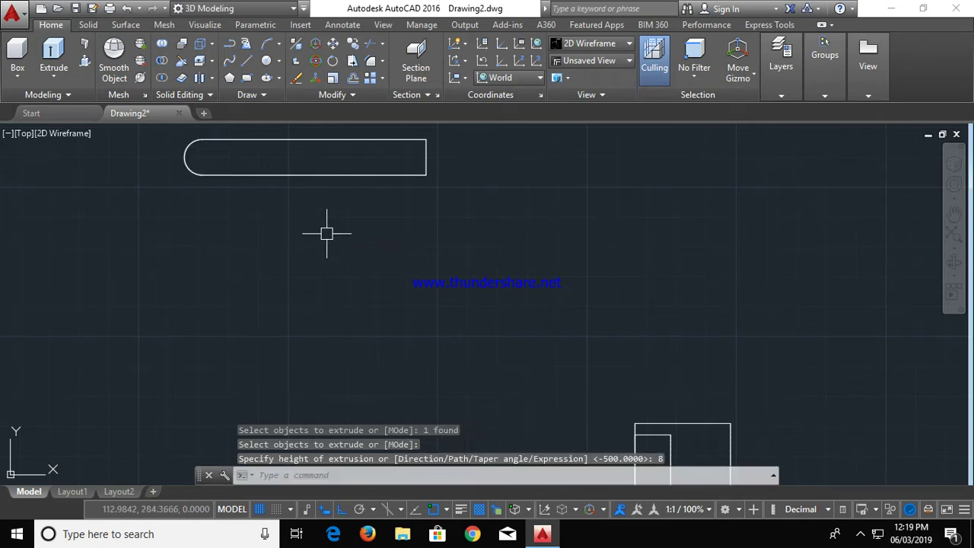
Orbit the view to see the key bar and wheels side-on in 3D
{"action": "left_click", "coordinate": [953, 261]}
{"action": "mouse_move", "coordinate": [456, 238]}
{"action": "left_mouse_down"}
{"action": "mouse_move", "coordinate": [452, 211]}
{"action": "mouse_move", "coordinate": [476, 196]}
{"action": "mouse_move", "coordinate": [462, 180]}
{"action": "left_mouse_up"}
{"action": "mouse_move", "coordinate": [461, 183]}
{"action": "middle_mouse_down"}
{"action": "mouse_move", "coordinate": [459, 159]}
{"action": "mouse_move", "coordinate": [461, 222]}
{"action": "mouse_move", "coordinate": [383, 243]}
{"action": "middle_mouse_up"}
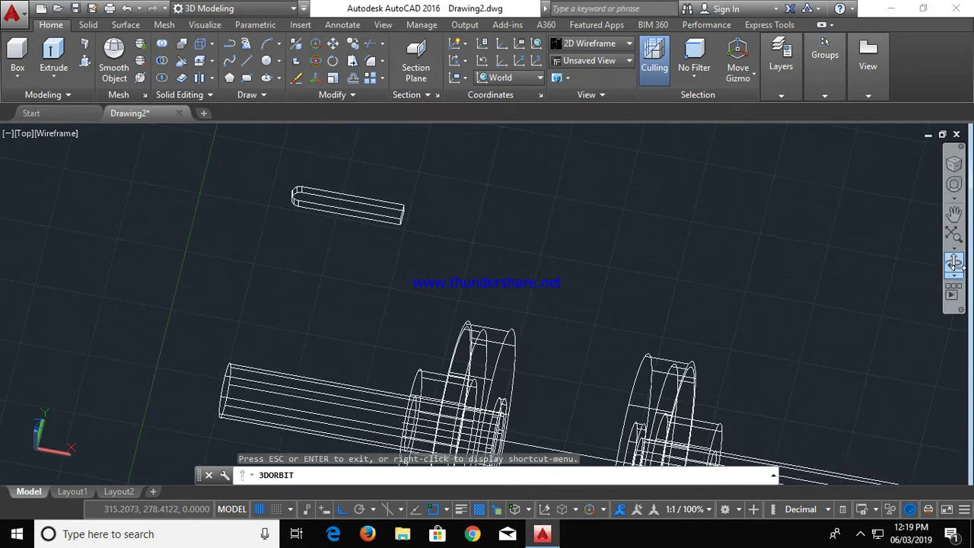
{"action": "left_click", "coordinate": [956, 263]}
{"action": "mouse_move", "coordinate": [276, 272]}
{"action": "left_mouse_down"}
{"action": "mouse_move", "coordinate": [355, 239]}
{"action": "mouse_move", "coordinate": [406, 277]}
{"action": "mouse_move", "coordinate": [321, 276]}
{"action": "mouse_move", "coordinate": [285, 220]}
{"action": "mouse_move", "coordinate": [223, 302]}
{"action": "mouse_move", "coordinate": [266, 343]}
{"action": "mouse_move", "coordinate": [282, 302]}
{"action": "mouse_move", "coordinate": [265, 297]}
{"action": "left_mouse_up"}
{"action": "key", "text": "Escape"}
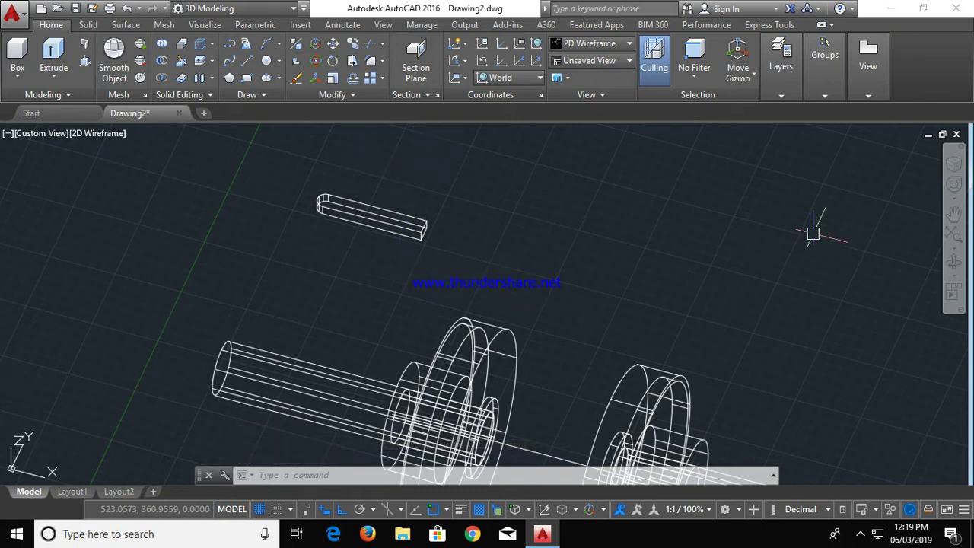
{"action": "left_click", "coordinate": [953, 267]}
{"action": "mouse_move", "coordinate": [515, 252]}
{"action": "left_mouse_down"}
{"action": "mouse_move", "coordinate": [469, 401]}
{"action": "mouse_move", "coordinate": [555, 313]}
{"action": "mouse_move", "coordinate": [549, 302]}
{"action": "left_mouse_up"}
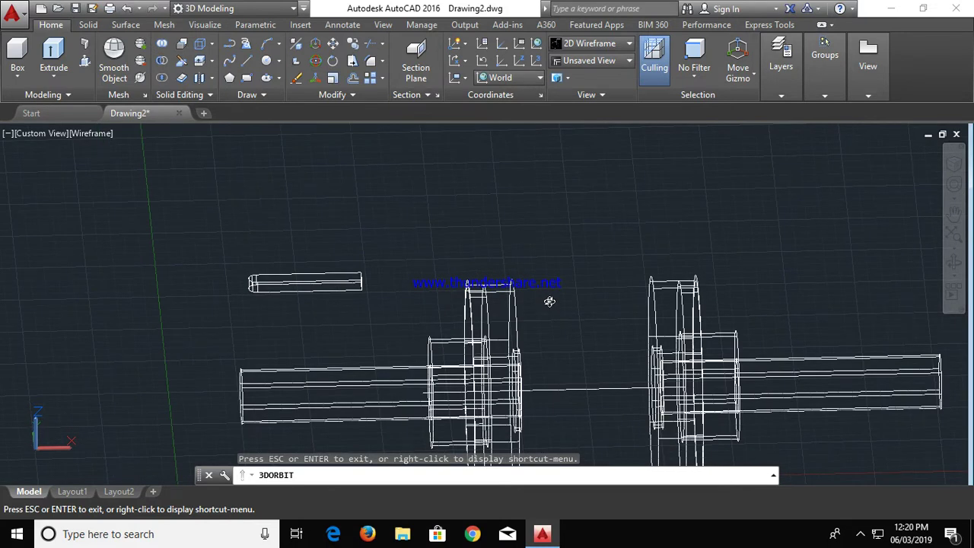
{"action": "key", "text": "Escape"}
Select both wheel assemblies and bring up their context menu
{"action": "left_click", "coordinate": [490, 313]}
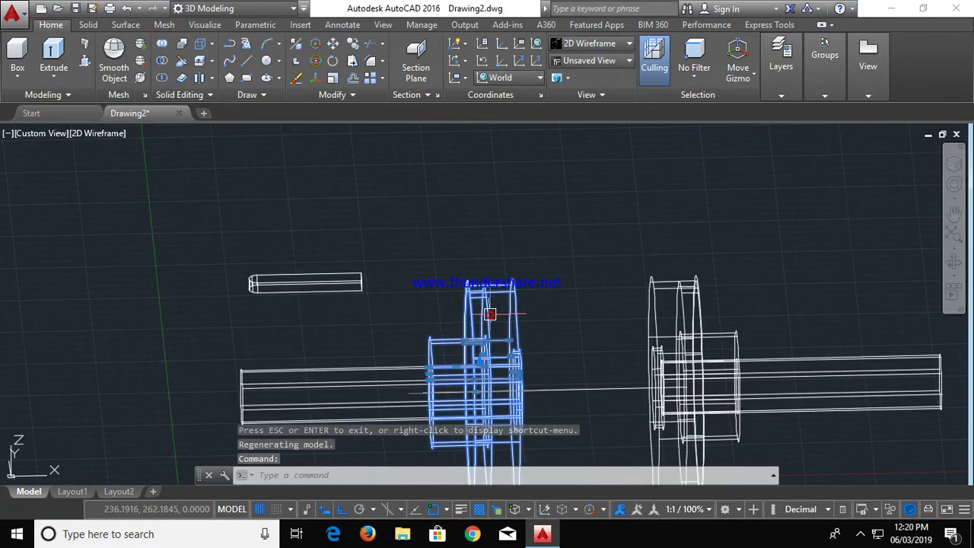
{"action": "left_click", "coordinate": [704, 298]}
{"action": "right_click", "coordinate": [679, 304]}
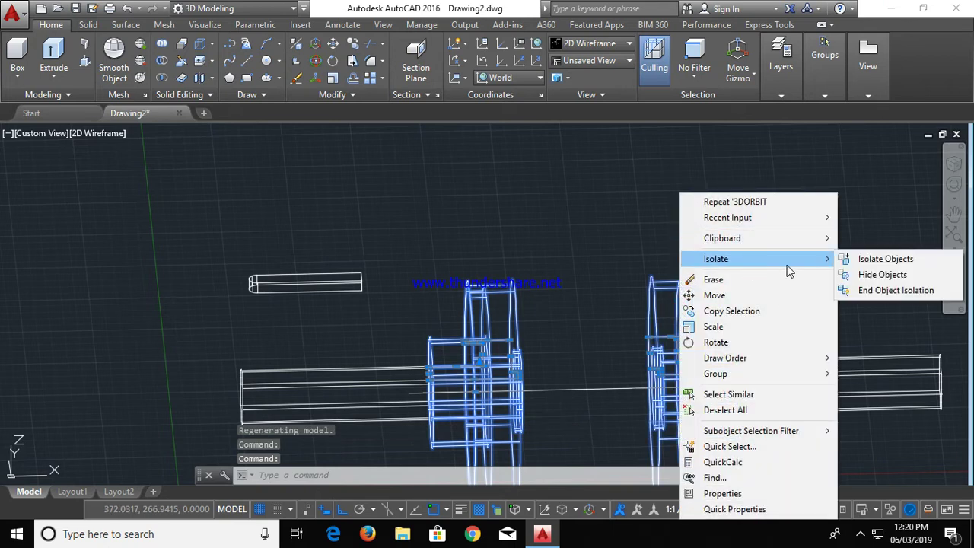
Hide the wheels and copy the key bar, using its corner as base point
{"action": "left_click", "coordinate": [868, 274]}
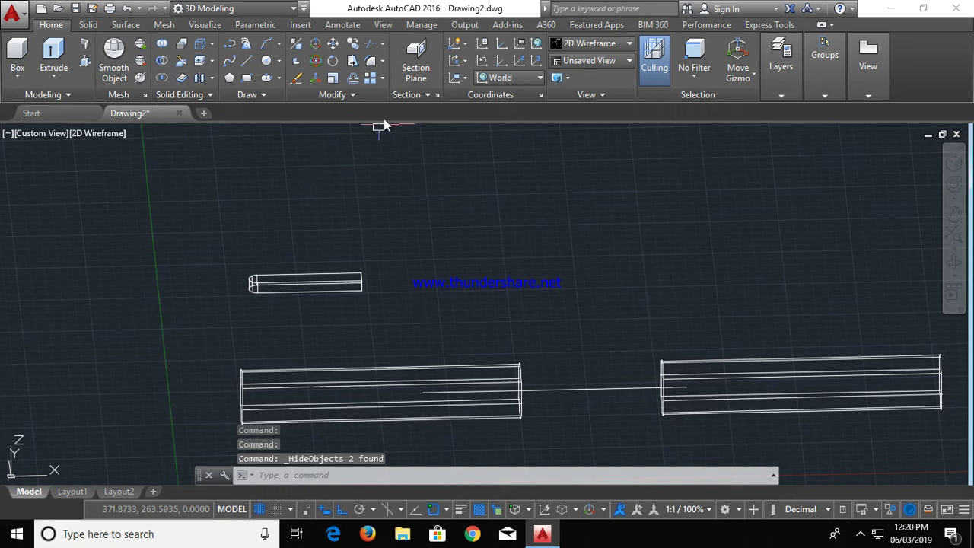
{"action": "left_click", "coordinate": [352, 60]}
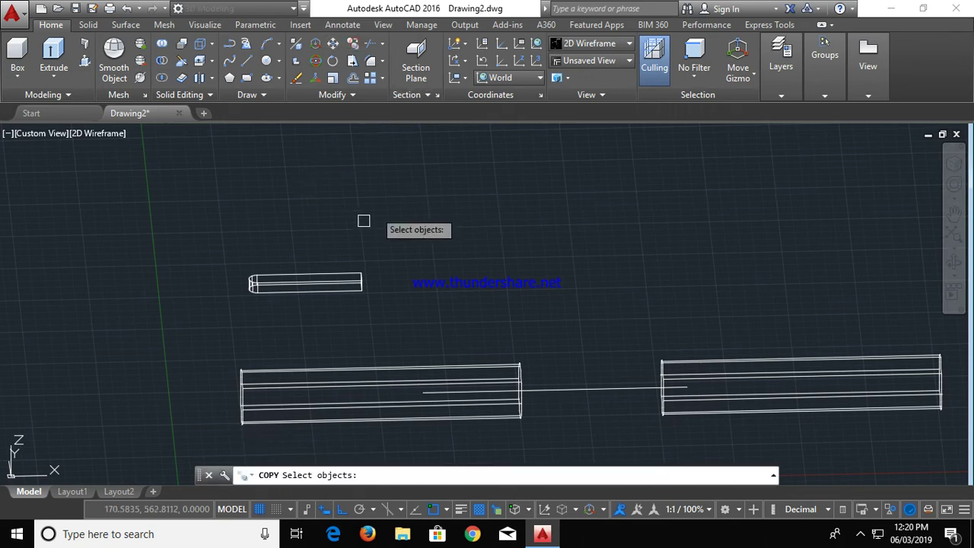
{"action": "left_click", "coordinate": [343, 275]}
{"action": "key", "text": "Return"}
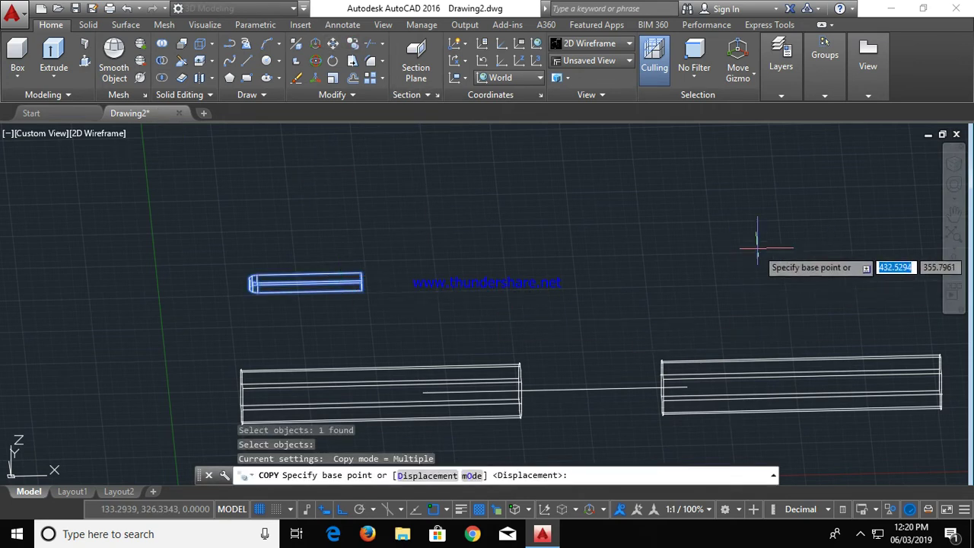
{"action": "left_click", "coordinate": [953, 261]}
{"action": "mouse_move", "coordinate": [660, 266]}
{"action": "left_mouse_down"}
{"action": "mouse_move", "coordinate": [496, 244]}
{"action": "mouse_move", "coordinate": [519, 261]}
{"action": "left_mouse_up"}
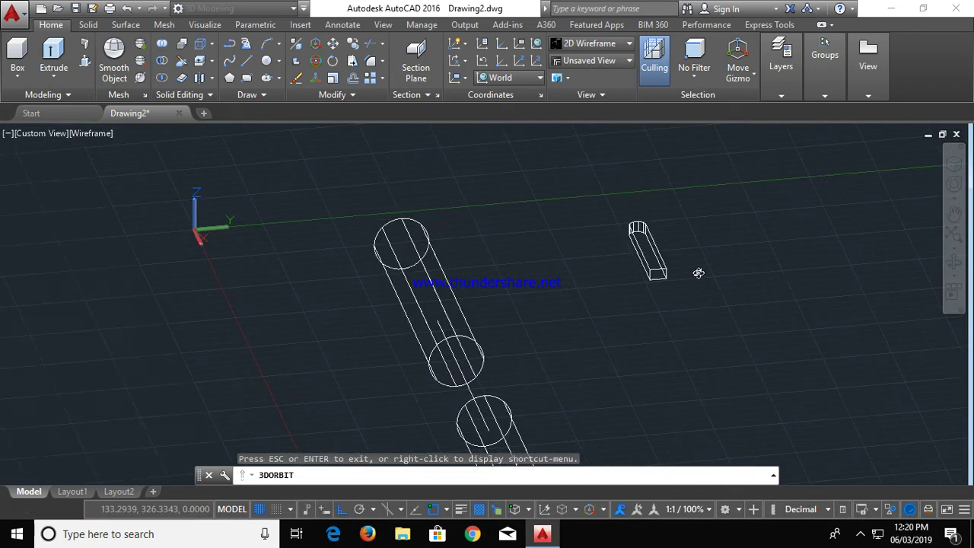
{"action": "key", "text": "Escape"}
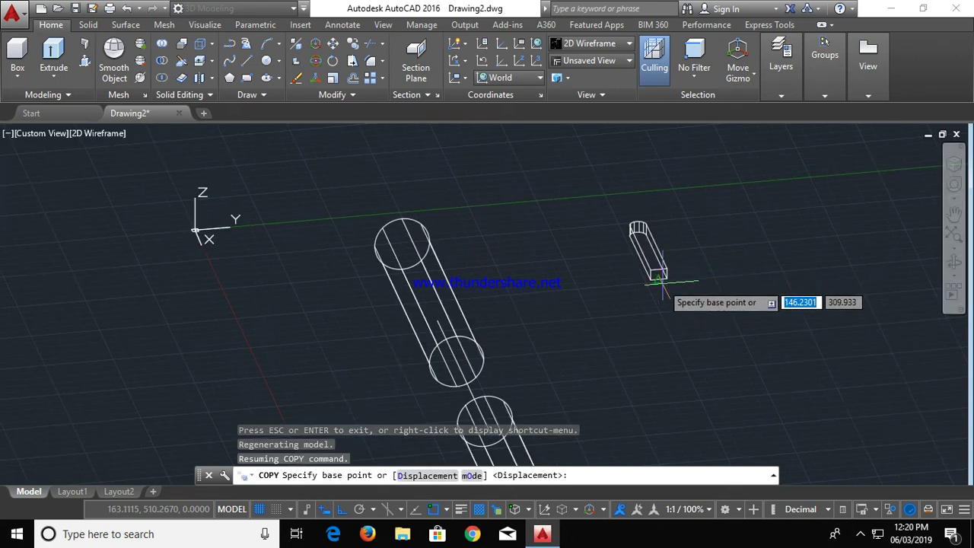
{"action": "scroll", "coordinate": [658, 282], "scroll_direction": "up", "scroll_amount": 5}
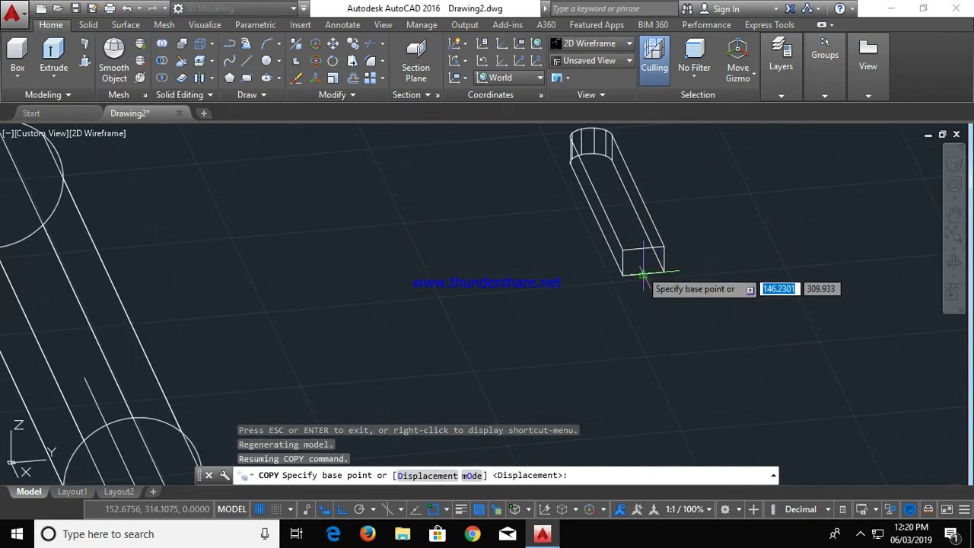
{"action": "left_click", "coordinate": [643, 274]}
Place the key bar copy at the end of the upper axle cylinder
{"action": "scroll", "coordinate": [403, 326], "scroll_direction": "down", "scroll_amount": 2}
{"action": "scroll", "coordinate": [401, 325], "scroll_direction": "down", "scroll_amount": 2}
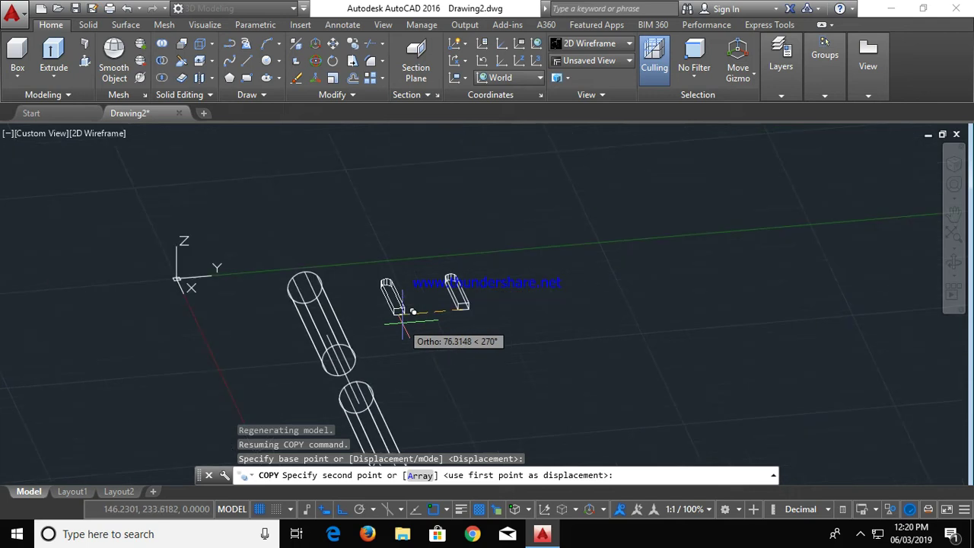
{"action": "middle_click_drag", "start_coordinate": [401, 323], "coordinate": [373, 221]}
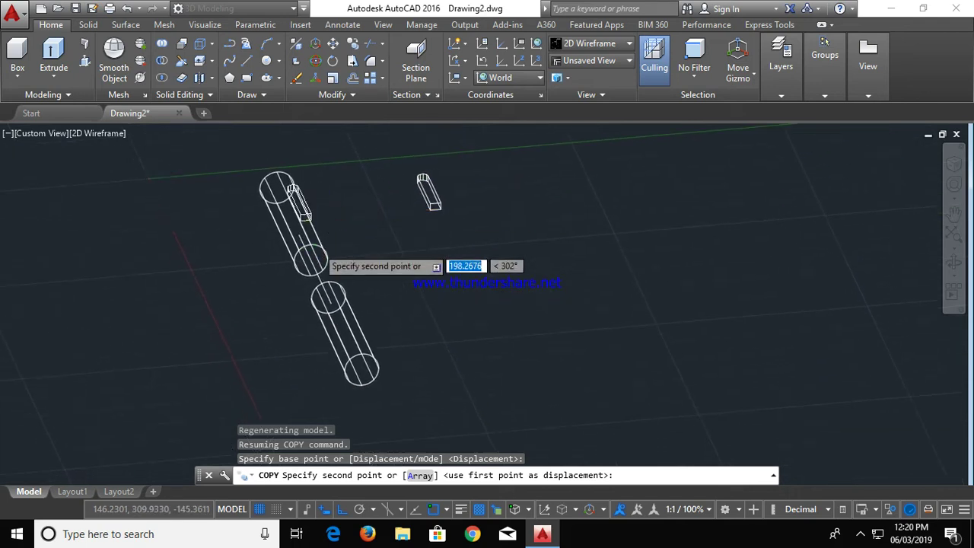
{"action": "scroll", "coordinate": [327, 222], "scroll_direction": "up", "scroll_amount": 2}
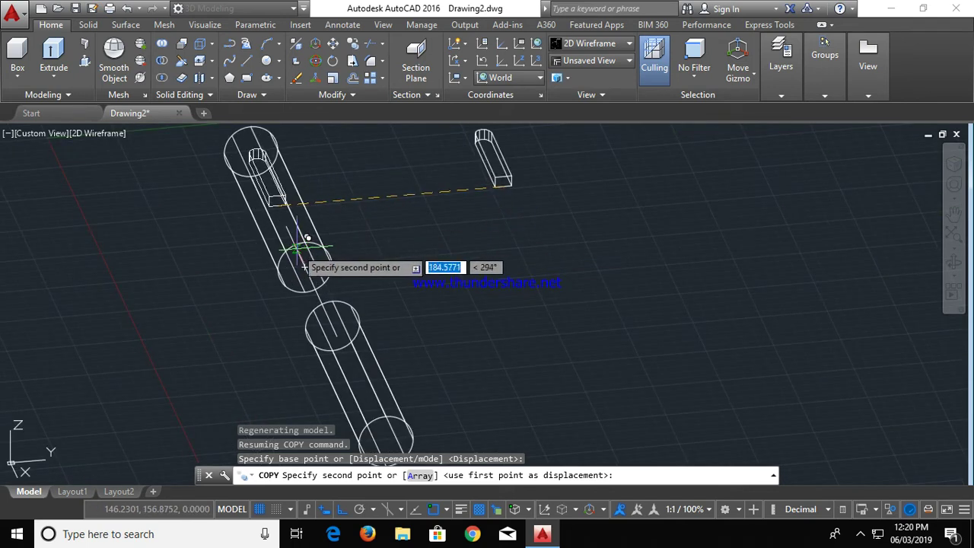
{"action": "scroll", "coordinate": [305, 249], "scroll_direction": "up", "scroll_amount": 3}
{"action": "left_click", "coordinate": [302, 222]}
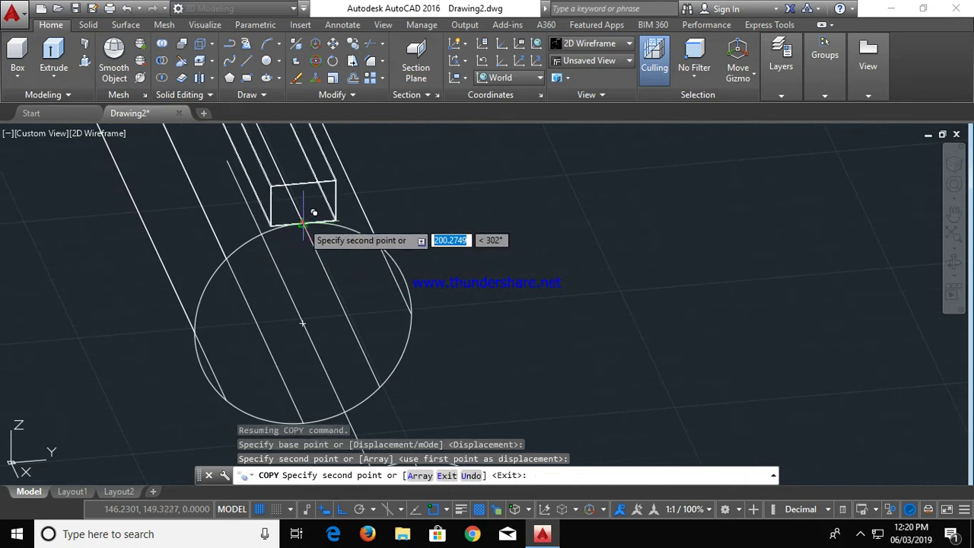
{"action": "key", "text": "Escape"}
{"action": "scroll", "coordinate": [681, 222], "scroll_direction": "down", "scroll_amount": 4}
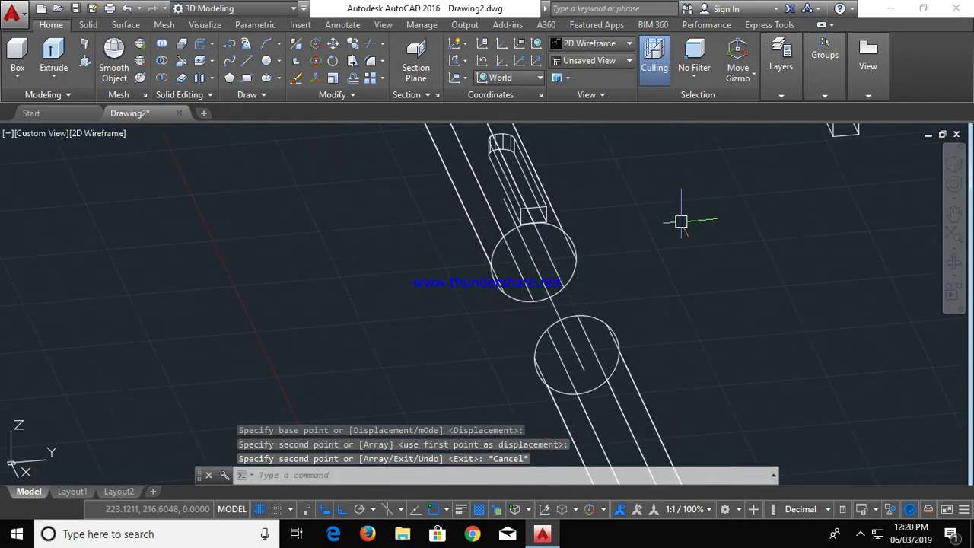
{"action": "scroll", "coordinate": [745, 283], "scroll_direction": "down", "scroll_amount": 2}
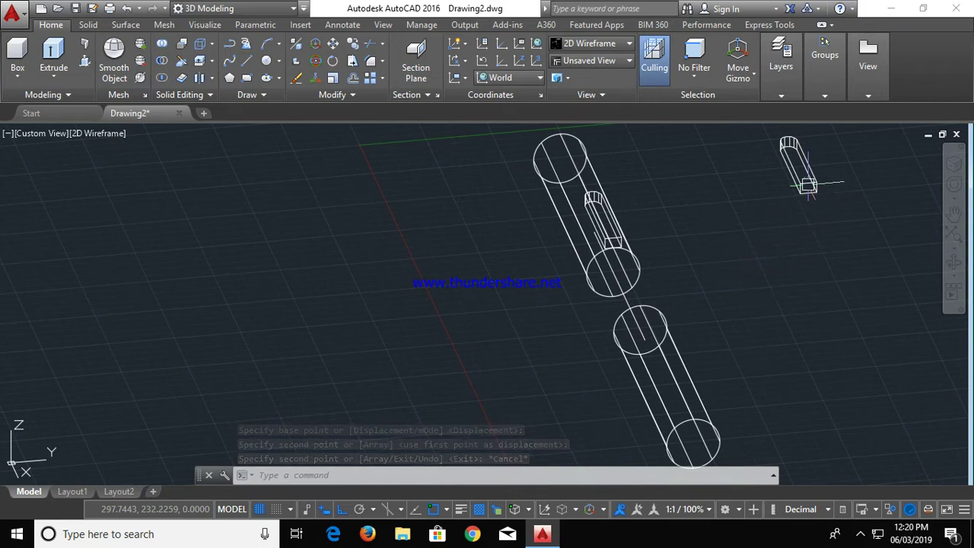
{"action": "key", "text": "Escape"}
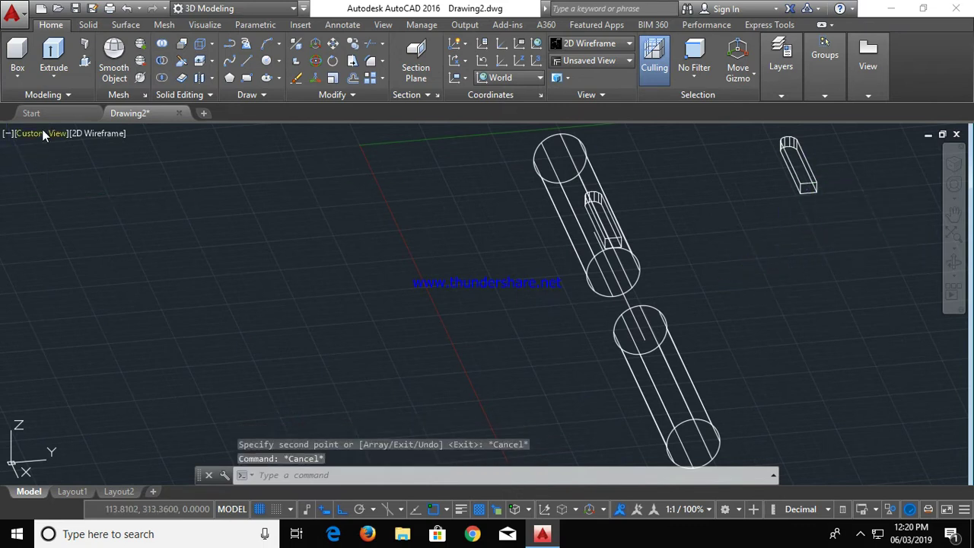
{"action": "left_click", "coordinate": [43, 135]}
Switch to the Top view and select the small capsule outline for rotation
{"action": "left_click", "coordinate": [74, 167]}
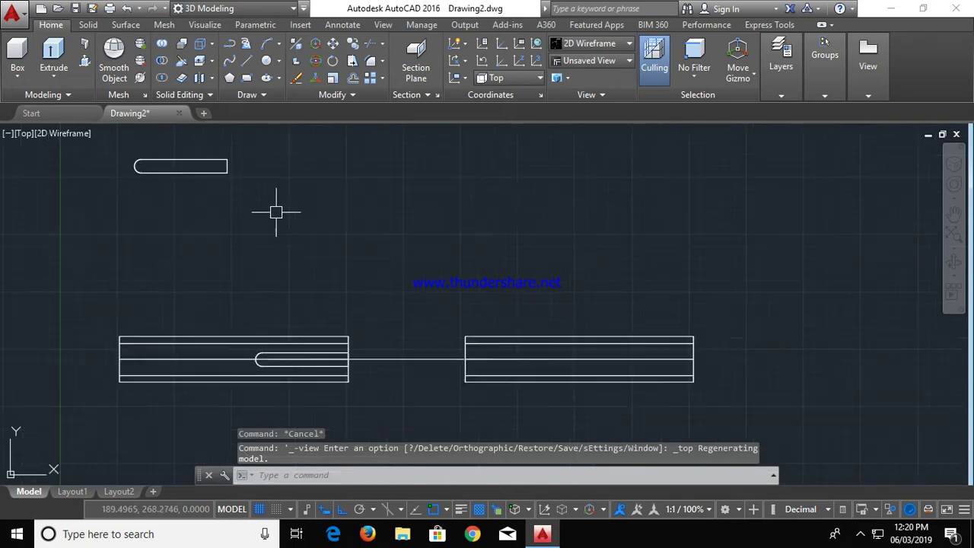
{"action": "scroll", "coordinate": [276, 213], "scroll_direction": "down", "scroll_amount": 2}
{"action": "left_click", "coordinate": [226, 187]}
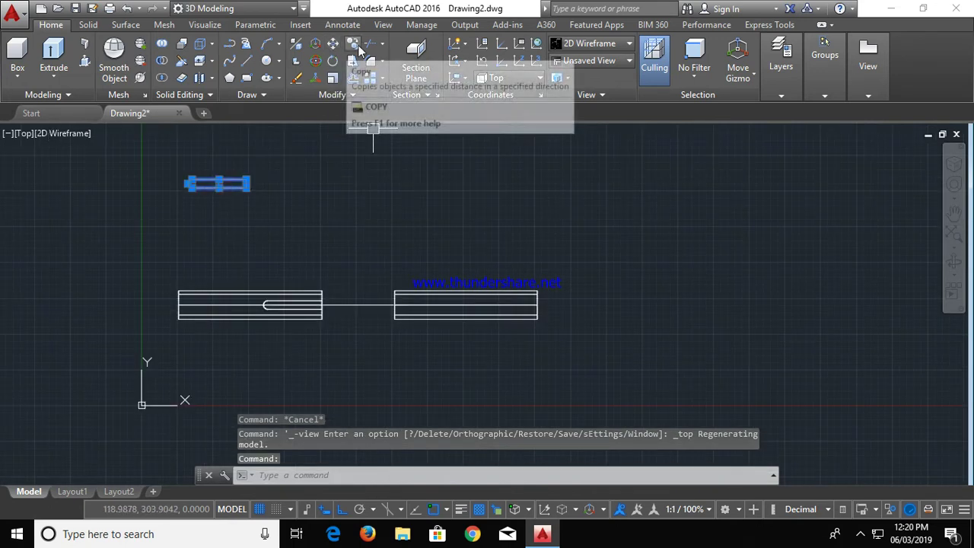
{"action": "left_click", "coordinate": [317, 60]}
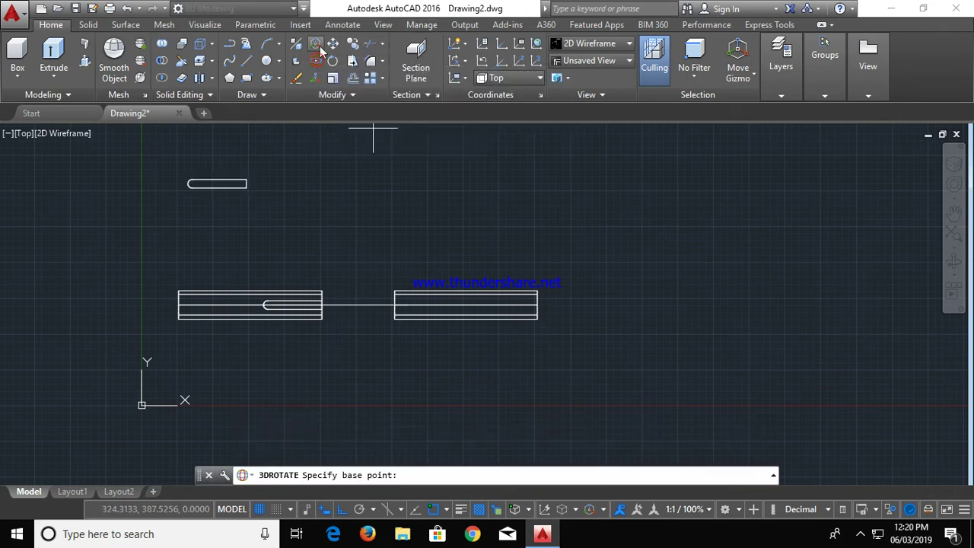
{"action": "left_click", "coordinate": [333, 61]}
{"action": "left_click_drag", "start_coordinate": [265, 166], "coordinate": [224, 181]}
{"action": "left_click", "coordinate": [224, 182]}
Make two trial ROTATE runs on the capsule and abandon both
{"action": "left_click", "coordinate": [334, 63]}
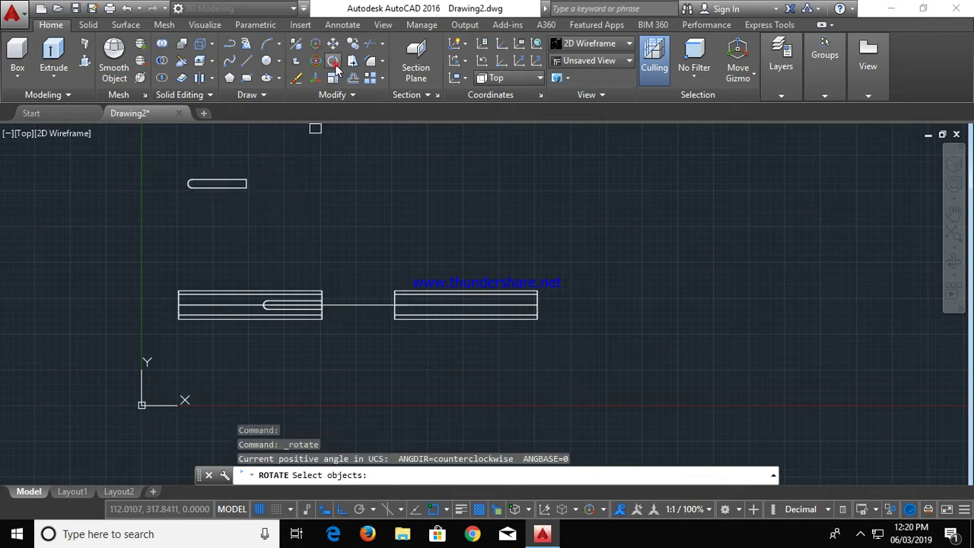
{"action": "left_click", "coordinate": [231, 187]}
{"action": "key", "text": "Return"}
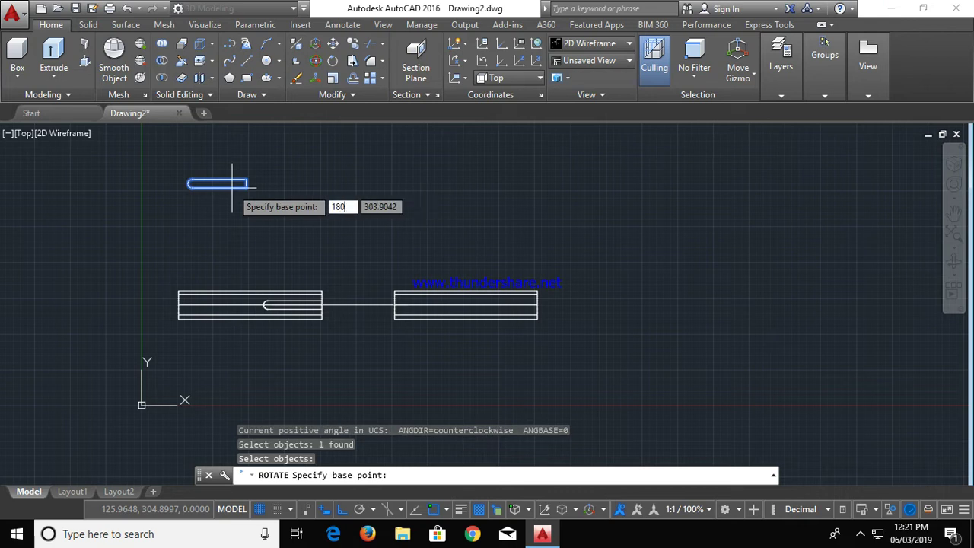
{"action": "key", "text": "Return"}
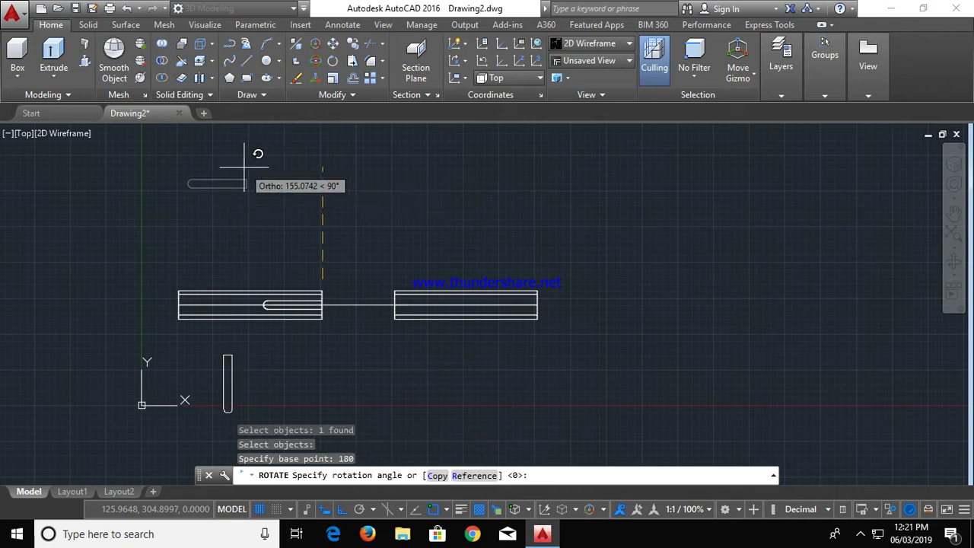
{"action": "key", "text": "Escape"}
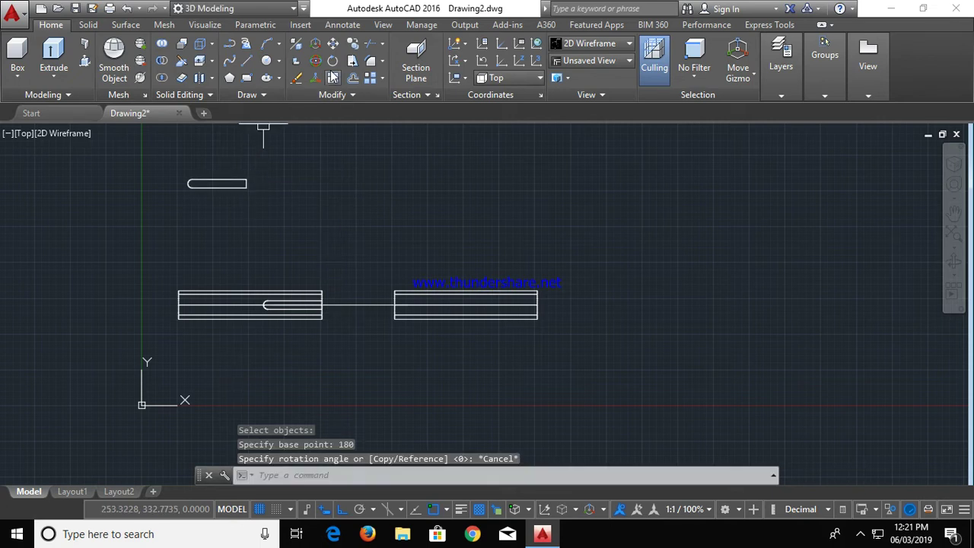
{"action": "left_click", "coordinate": [332, 61]}
{"action": "left_click", "coordinate": [232, 178]}
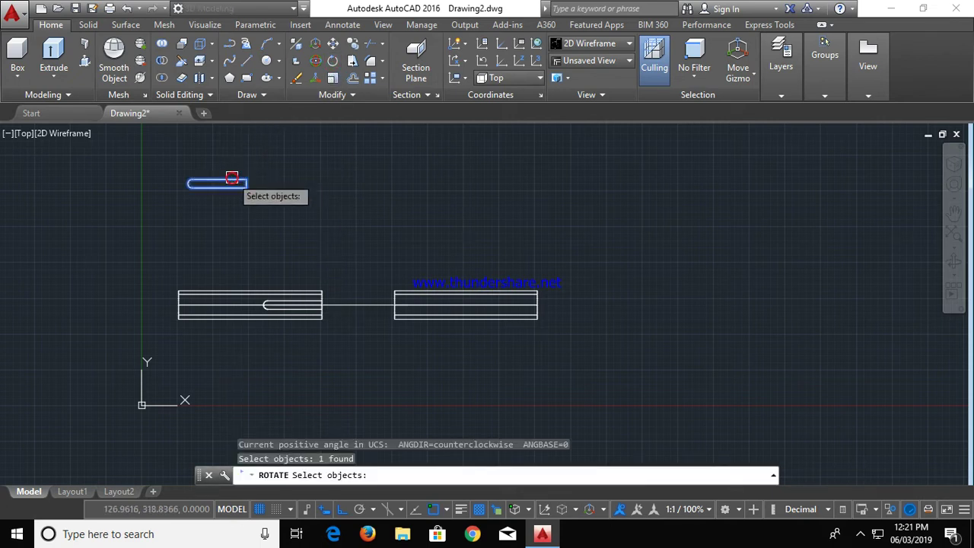
{"action": "key", "text": "Return"}
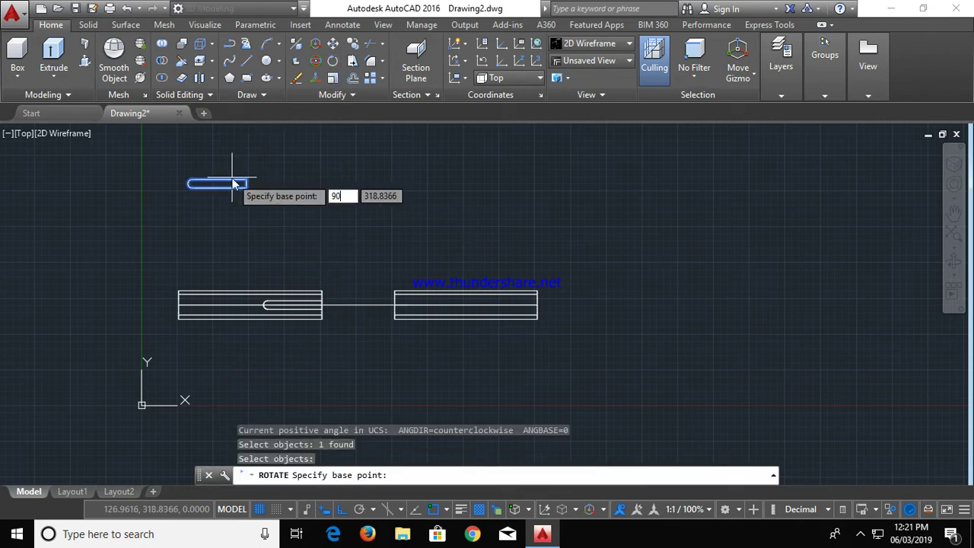
{"action": "key", "text": "Return"}
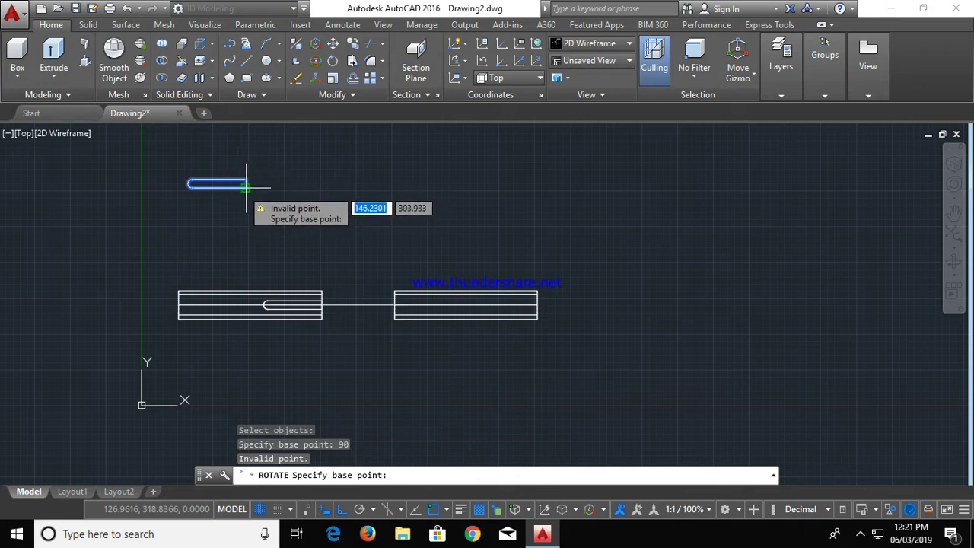
{"action": "left_click", "coordinate": [246, 186]}
{"action": "key", "text": "Return"}
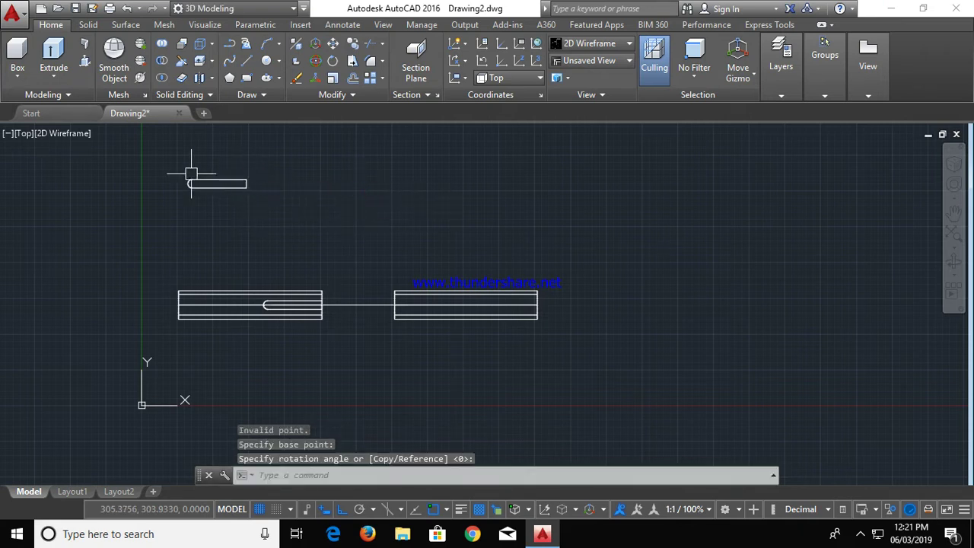
Rotate the capsule 180° about its right endpoint so its rounded end points right
{"action": "left_click", "coordinate": [323, 68]}
{"action": "left_click", "coordinate": [225, 184]}
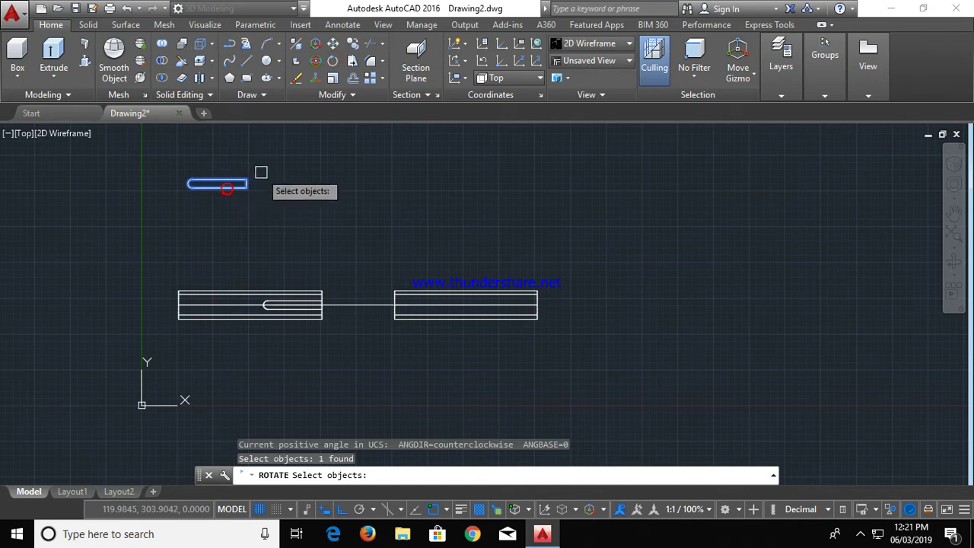
{"action": "key", "text": "Return"}
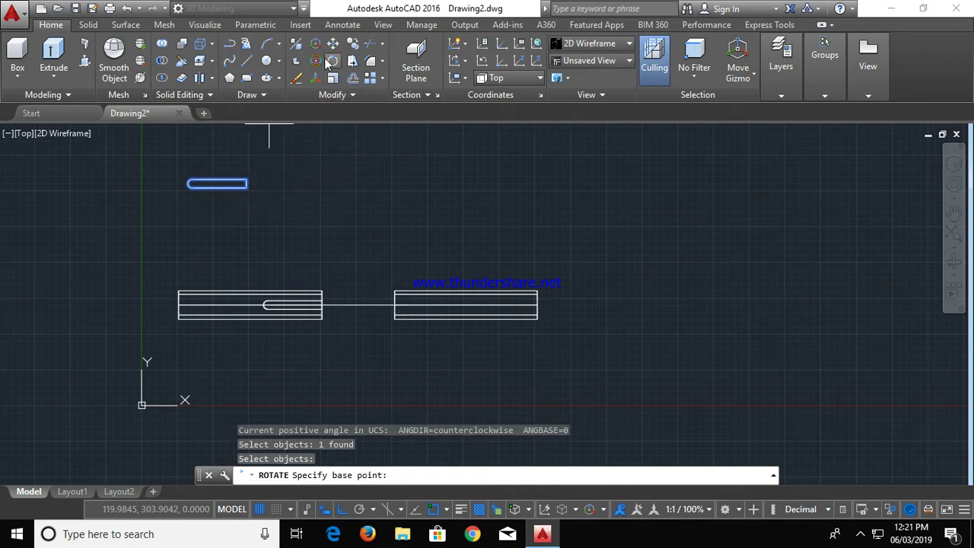
{"action": "left_click", "coordinate": [245, 187]}
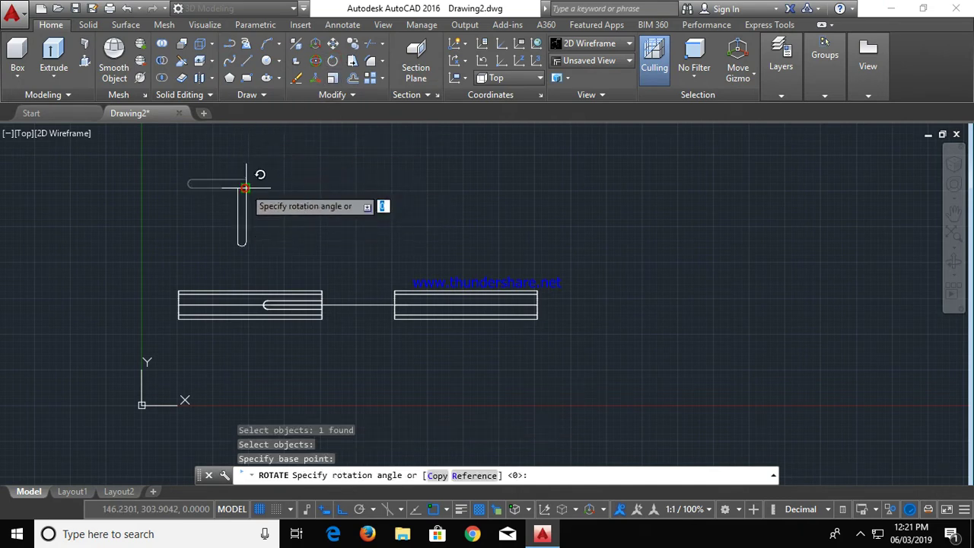
{"action": "left_click", "coordinate": [203, 197]}
{"action": "key", "text": "Escape"}
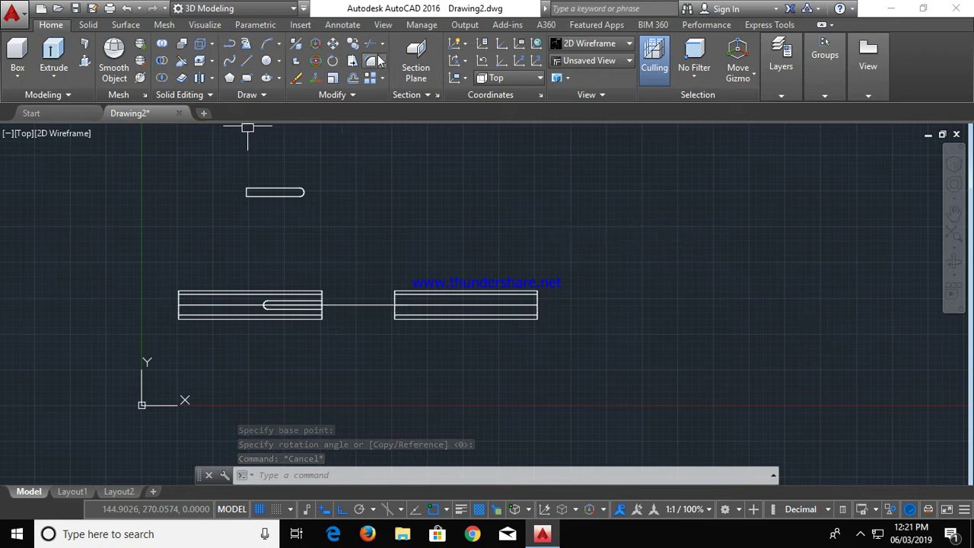
{"action": "left_click", "coordinate": [356, 46]}
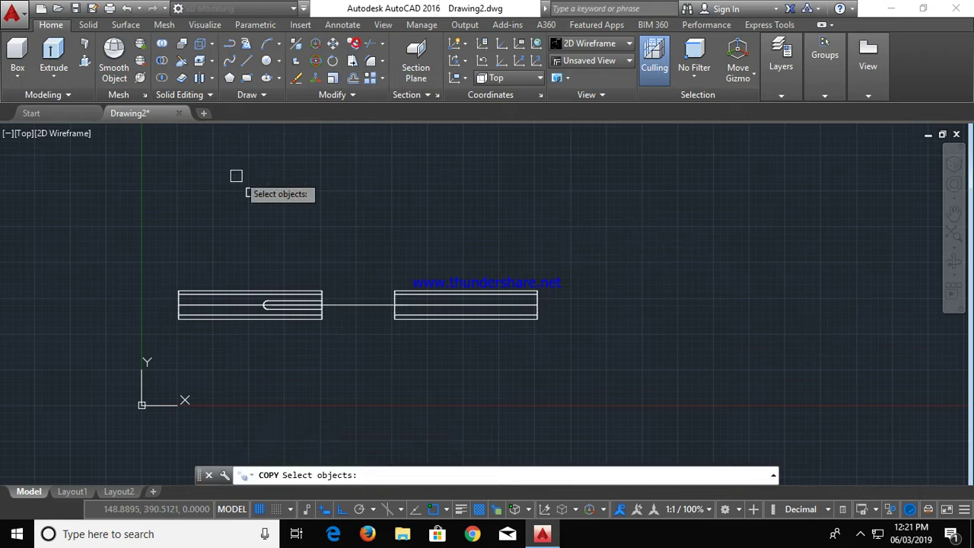
Orbit into a 3D view and 3D-rotate the small bar 90° about a gizmo axis
{"action": "left_click", "coordinate": [954, 261]}
{"action": "mouse_move", "coordinate": [404, 226]}
{"action": "left_mouse_down"}
{"action": "mouse_move", "coordinate": [464, 121]}
{"action": "mouse_move", "coordinate": [364, 134]}
{"action": "mouse_move", "coordinate": [297, 238]}
{"action": "left_mouse_up"}
{"action": "left_click_drag", "start_coordinate": [129, 350], "coordinate": [223, 344]}
{"action": "left_click", "coordinate": [315, 61]}
{"action": "left_click", "coordinate": [277, 372]}
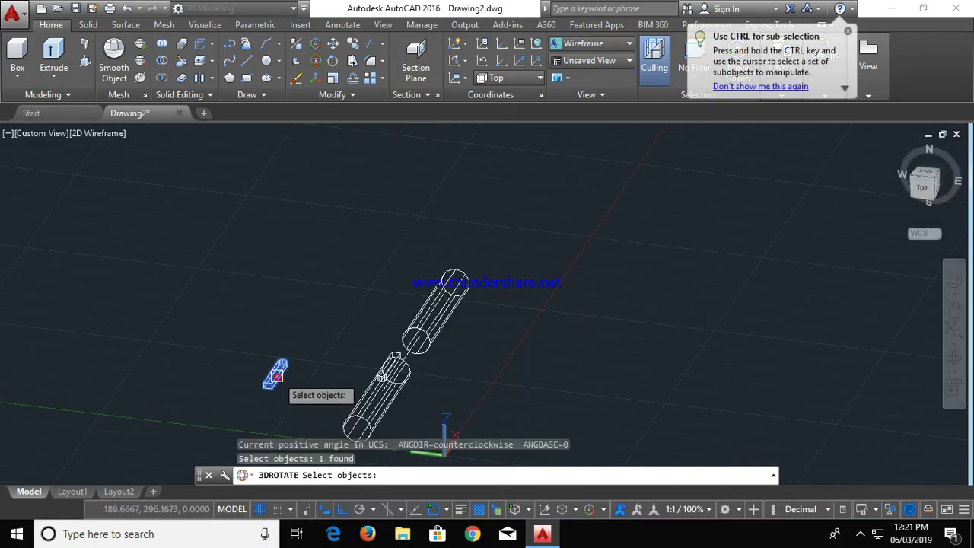
{"action": "key", "text": "Return"}
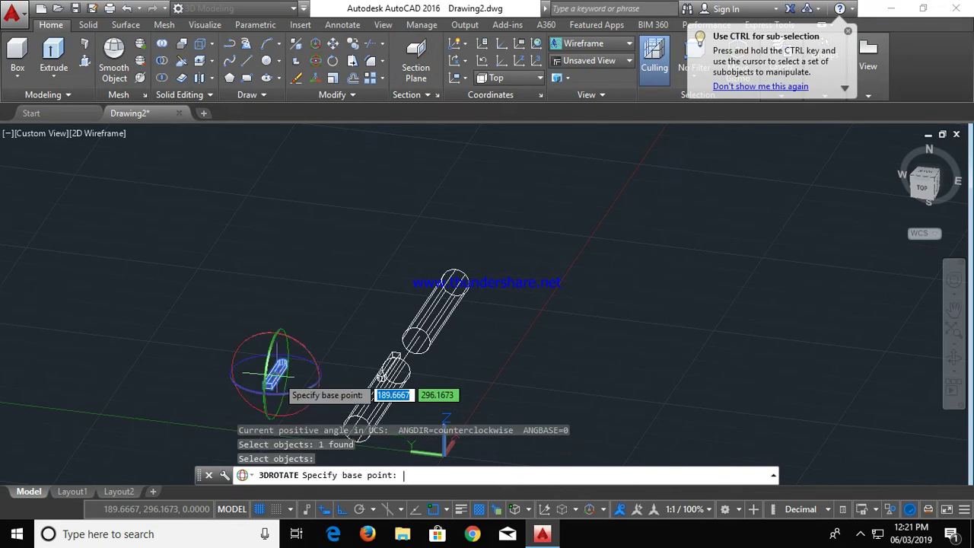
{"action": "left_click", "coordinate": [315, 362]}
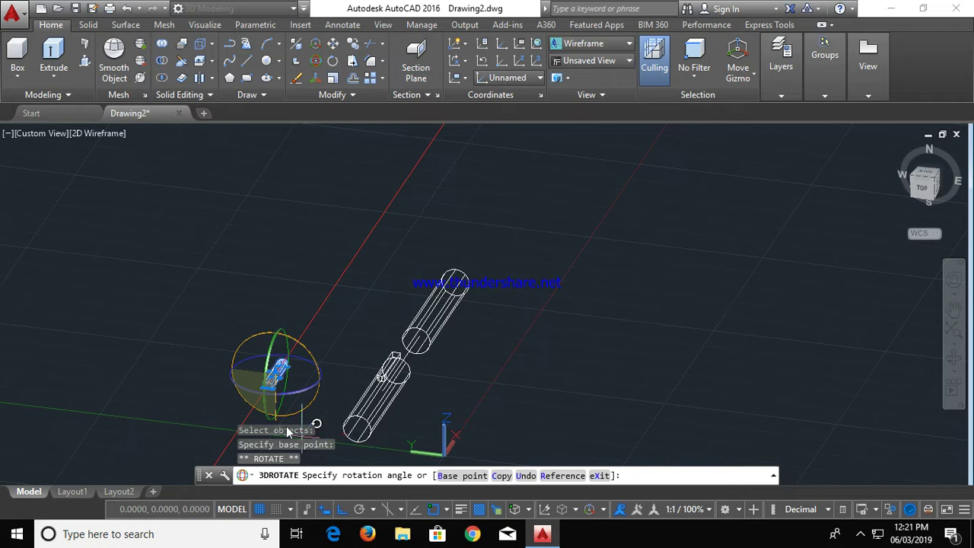
{"action": "type", "text": "90"}
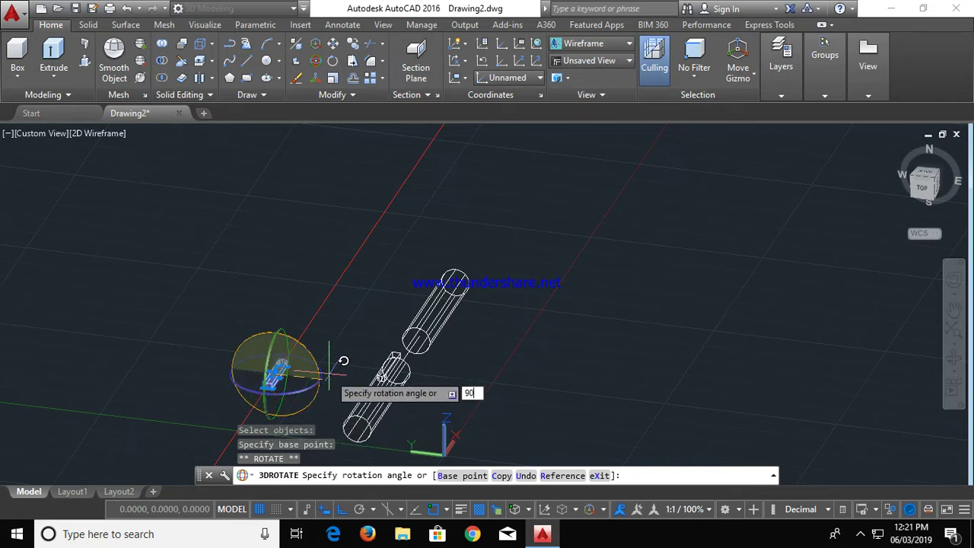
{"action": "key", "text": "Return"}
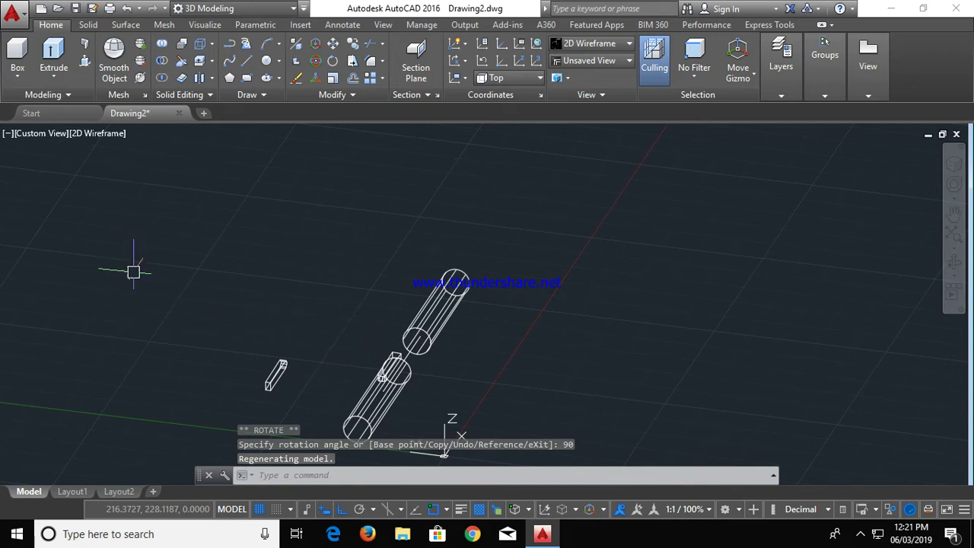
{"action": "scroll", "coordinate": [305, 311], "scroll_direction": "up", "scroll_amount": 4}
{"action": "mouse_move", "coordinate": [264, 374]}
{"action": "middle_mouse_down"}
{"action": "mouse_move", "coordinate": [404, 241]}
{"action": "mouse_move", "coordinate": [413, 212]}
{"action": "mouse_move", "coordinate": [413, 226]}
{"action": "middle_mouse_up"}
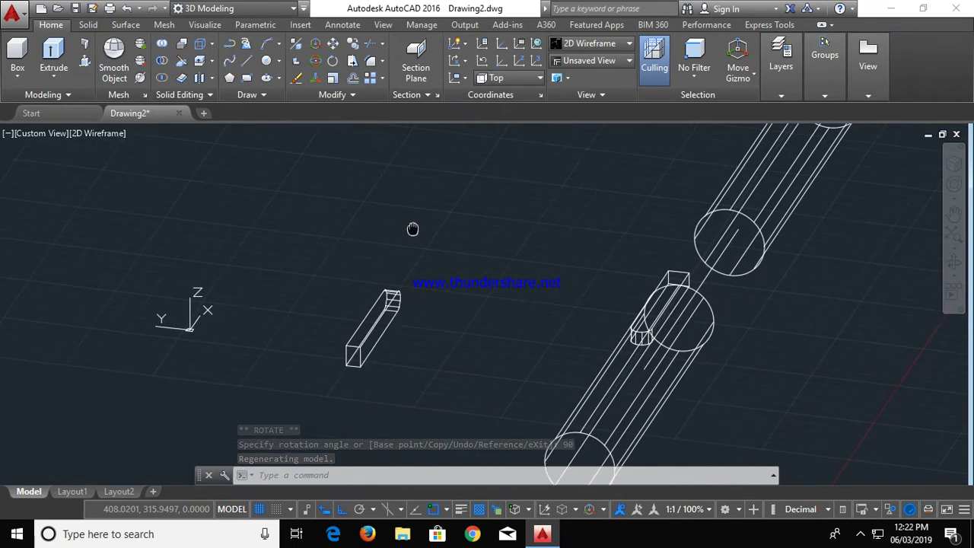
3D-move the key bar from its corner onto the upper axle's end-circle quadrant point
{"action": "left_click", "coordinate": [316, 47]}
{"action": "left_click", "coordinate": [354, 343]}
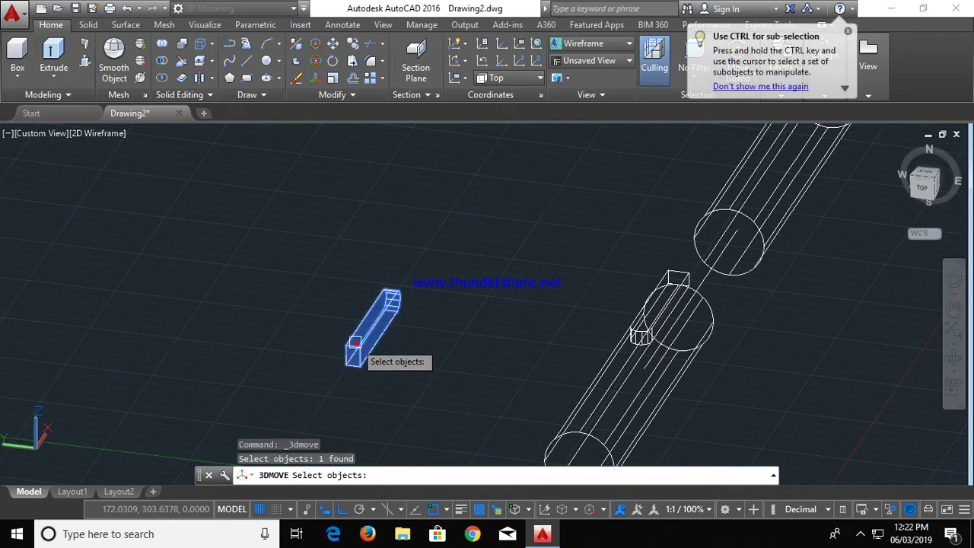
{"action": "key", "text": "Return"}
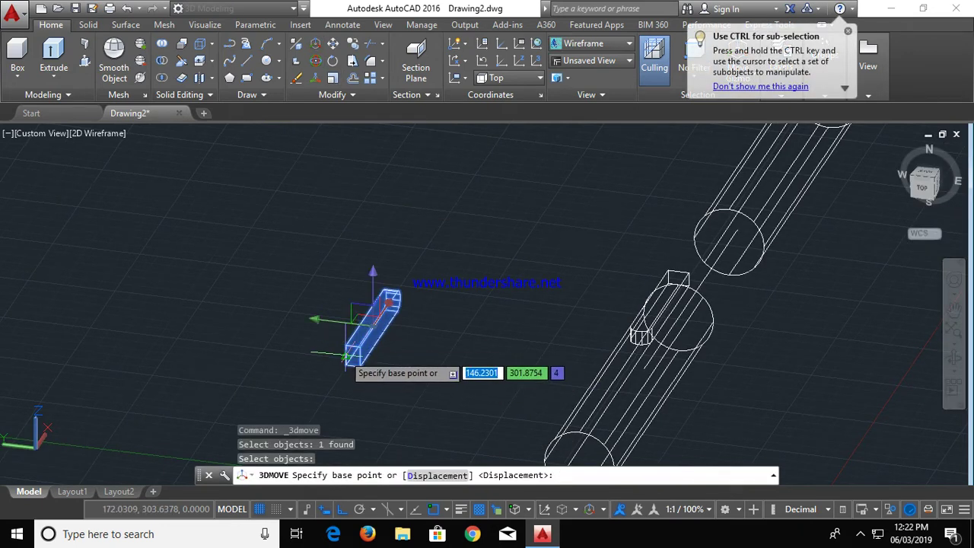
{"action": "left_click", "coordinate": [348, 354]}
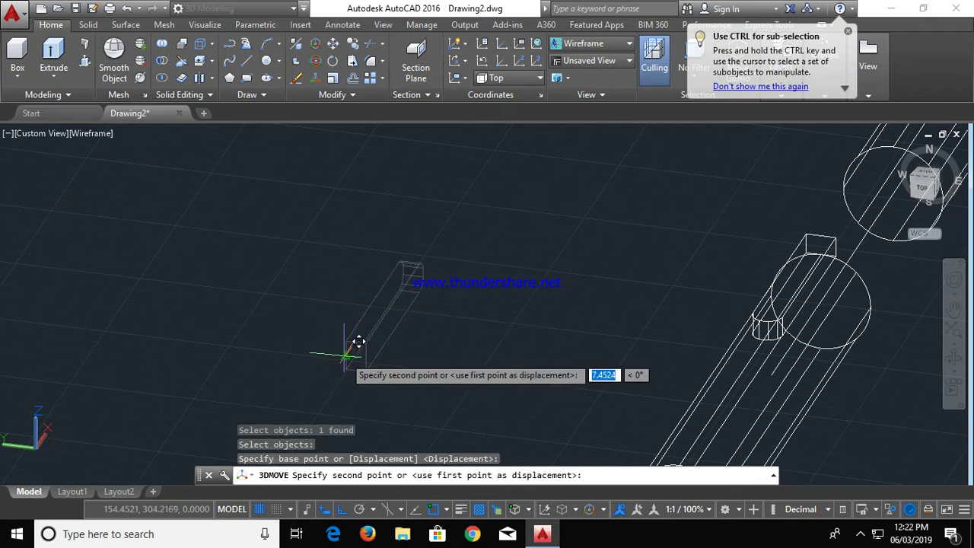
{"action": "mouse_move", "coordinate": [528, 299]}
{"action": "middle_mouse_down"}
{"action": "mouse_move", "coordinate": [373, 341]}
{"action": "mouse_move", "coordinate": [209, 341]}
{"action": "middle_mouse_up"}
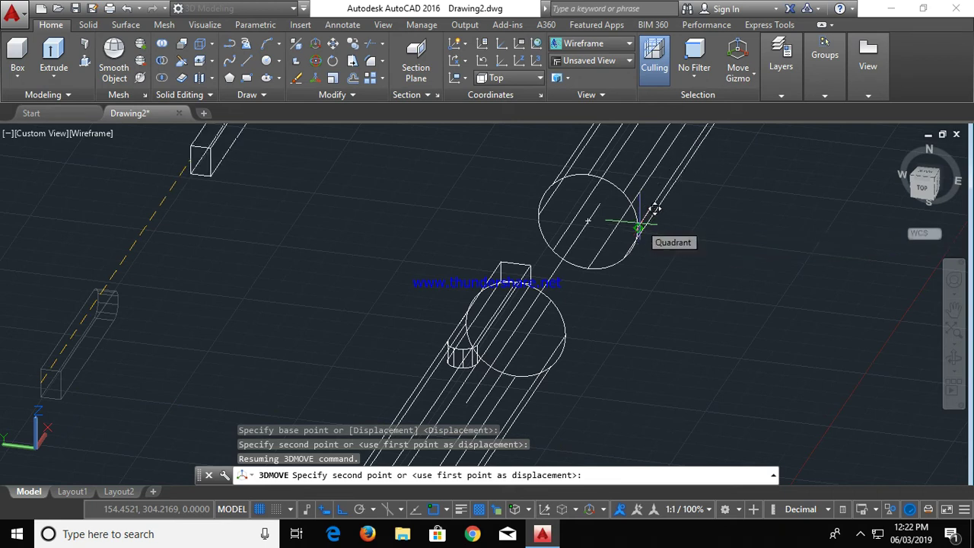
{"action": "left_click", "coordinate": [639, 227]}
{"action": "scroll", "coordinate": [683, 228], "scroll_direction": "up", "scroll_amount": 5}
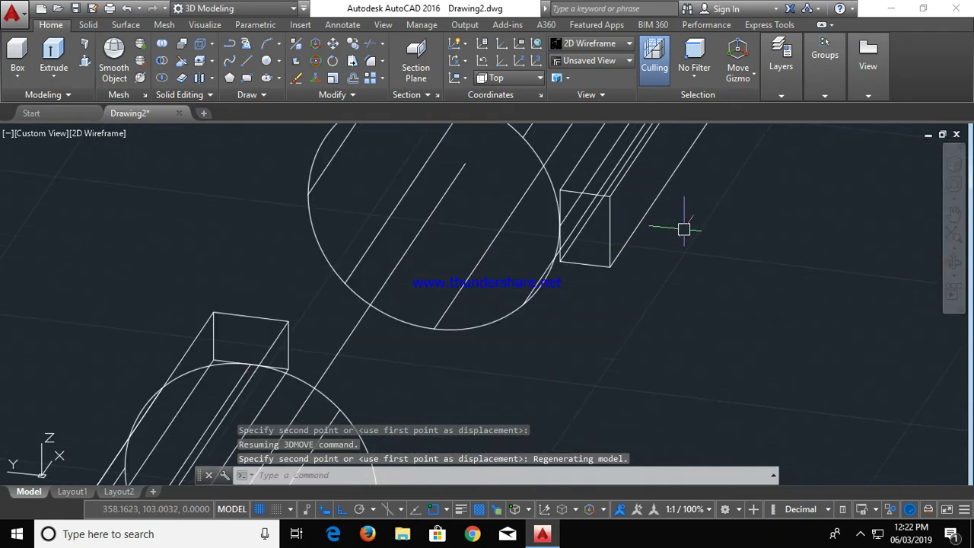
{"action": "scroll", "coordinate": [683, 229], "scroll_direction": "down", "scroll_amount": 3}
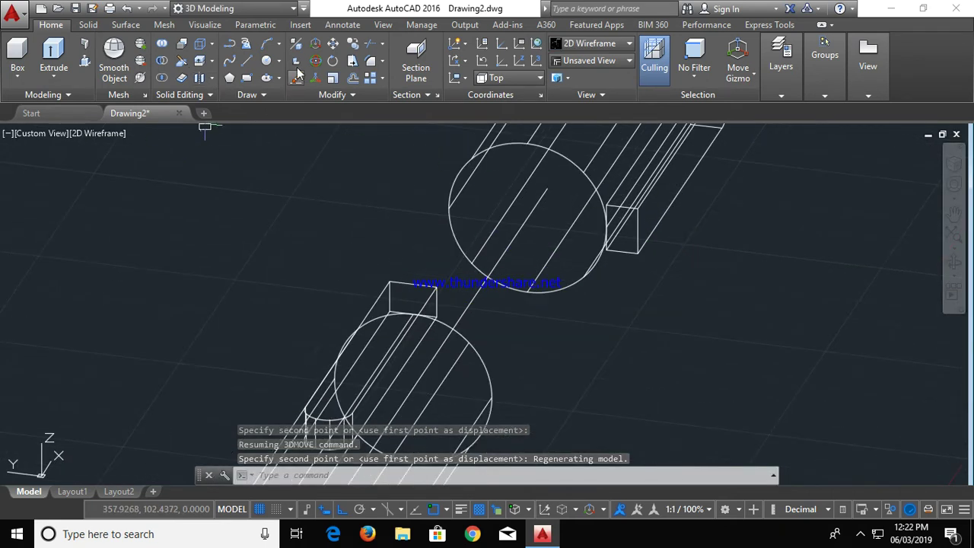
{"action": "left_click", "coordinate": [316, 43]}
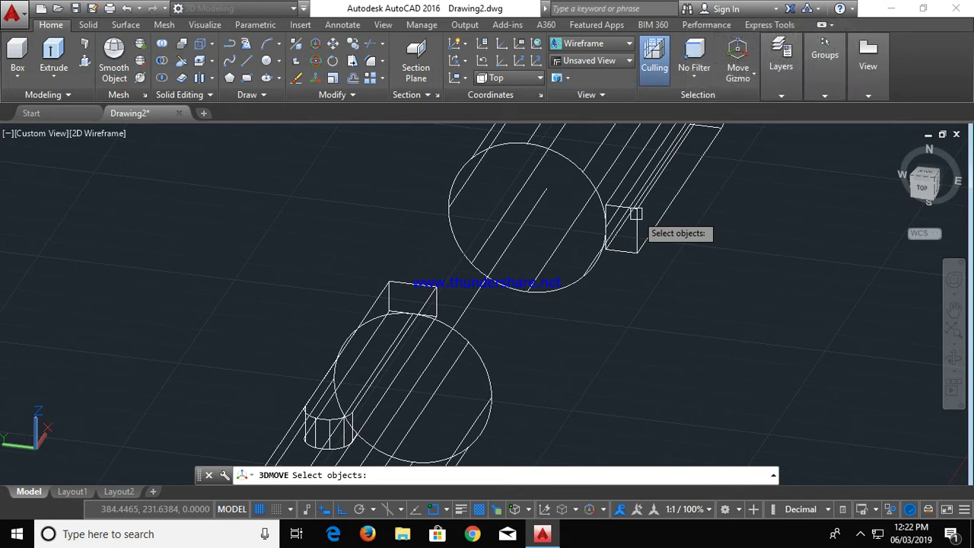
Move the upper axle's key box 4 units along the axle with 3D Move
{"action": "scroll", "coordinate": [635, 214], "scroll_direction": "down", "scroll_amount": 2}
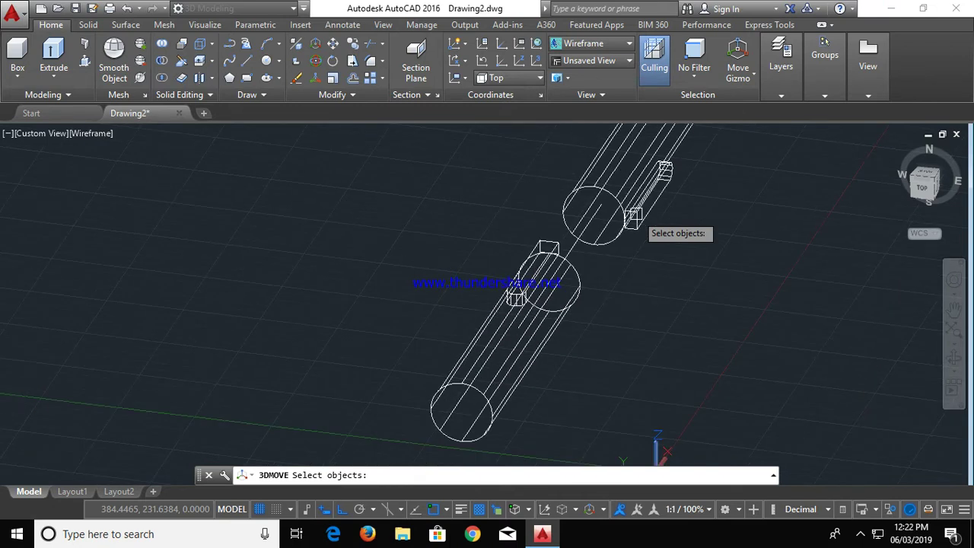
{"action": "middle_click_drag", "start_coordinate": [619, 248], "coordinate": [607, 281]}
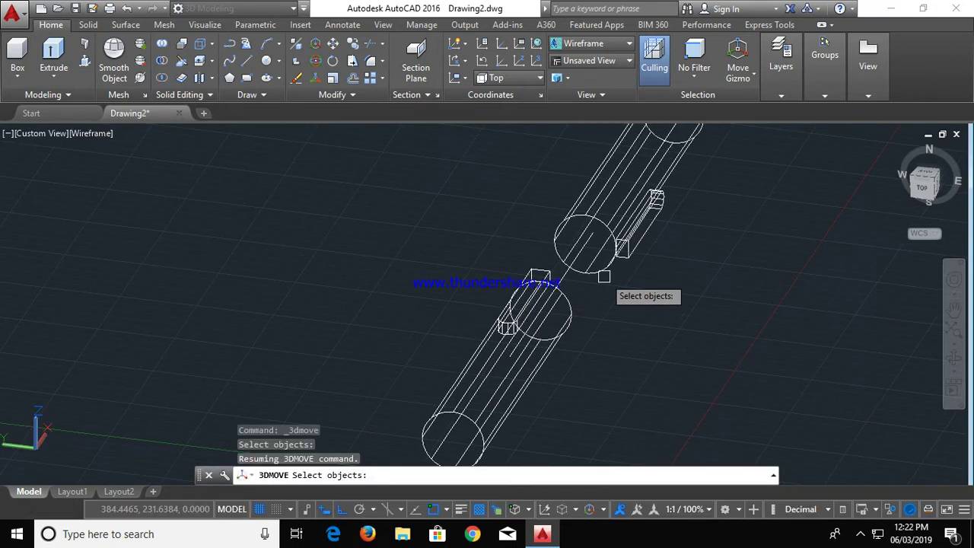
{"action": "scroll", "coordinate": [593, 268], "scroll_direction": "up", "scroll_amount": 1}
{"action": "middle_click_drag", "start_coordinate": [593, 268], "coordinate": [549, 323]}
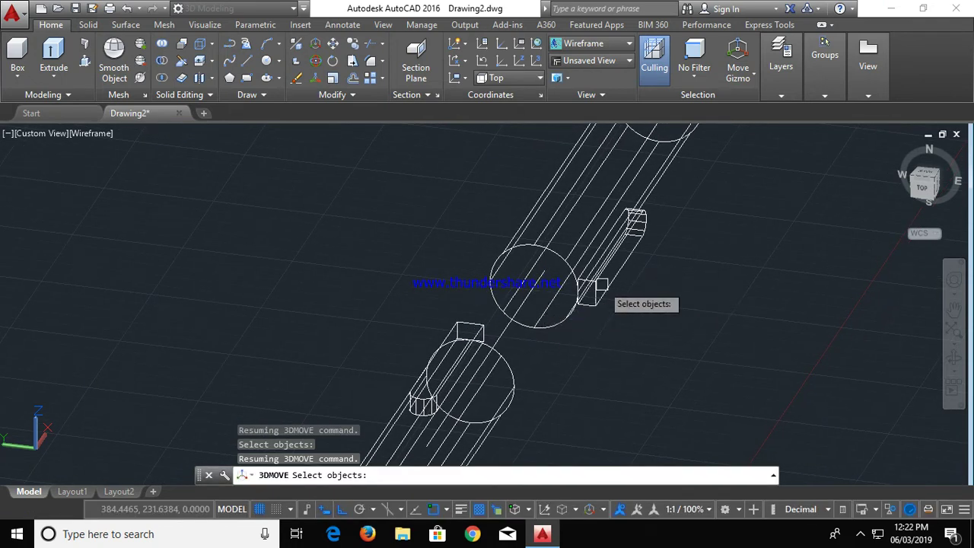
{"action": "left_click", "coordinate": [601, 289]}
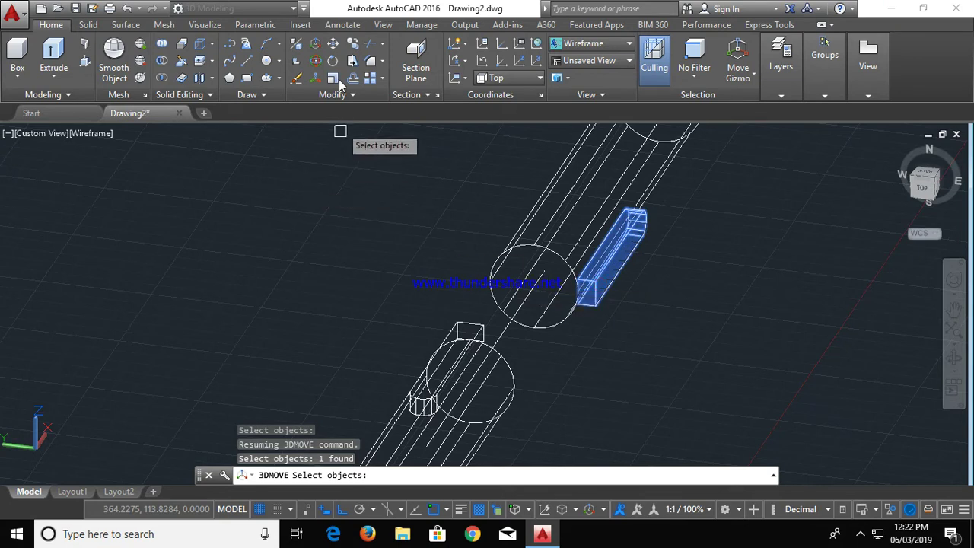
{"action": "left_click", "coordinate": [315, 45]}
{"action": "left_click", "coordinate": [601, 284]}
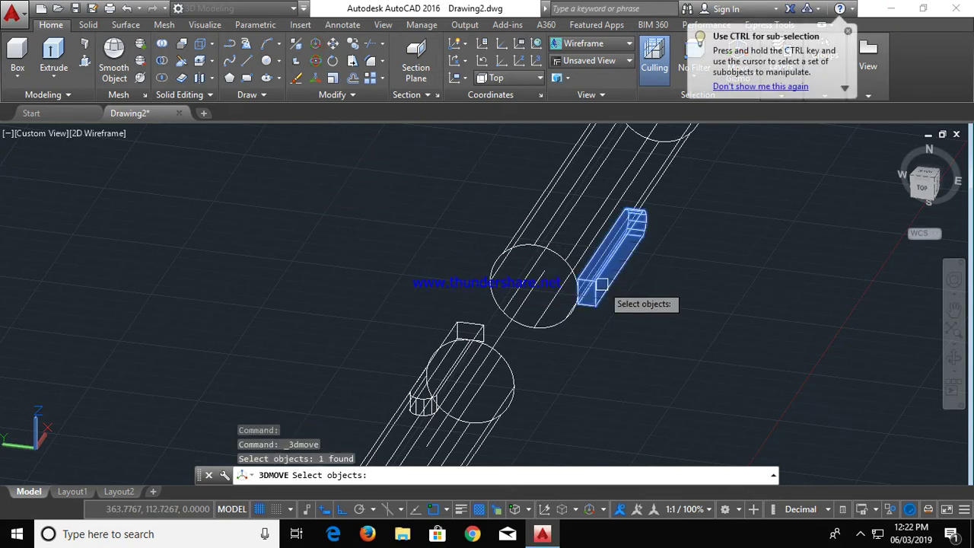
{"action": "key", "text": "Return"}
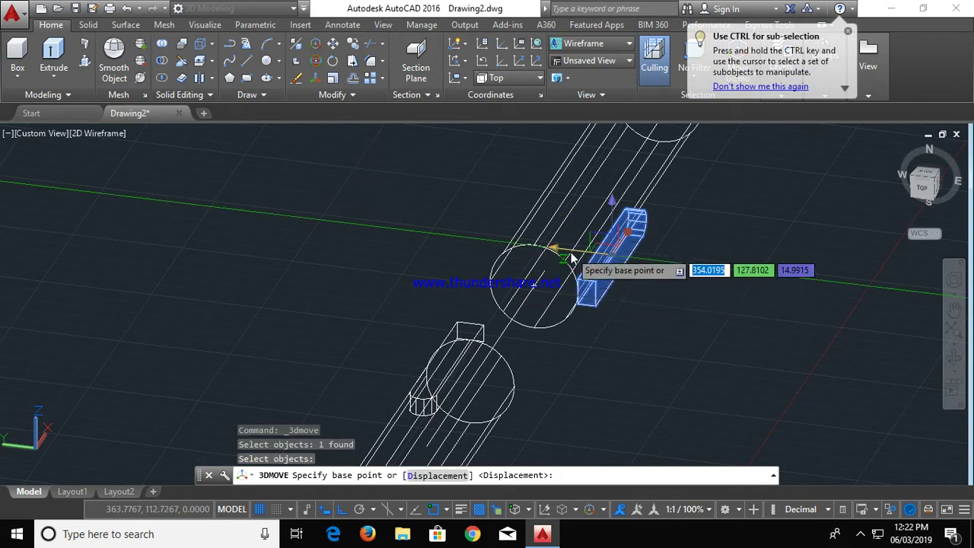
{"action": "left_click", "coordinate": [561, 257]}
{"action": "type", "text": "4"}
{"action": "key", "text": "Return"}
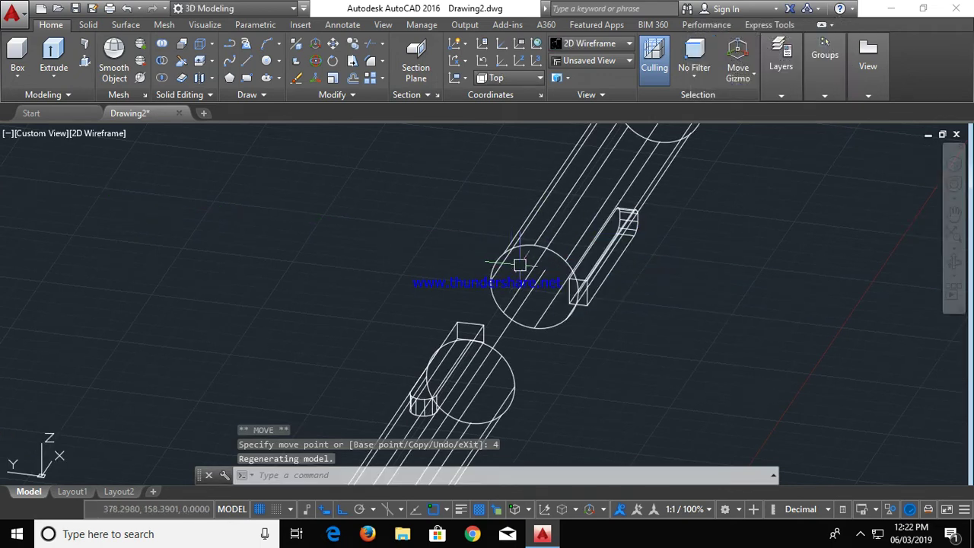
Orbit to a new angle and move the key box on the upper axle another 4 units
{"action": "left_click", "coordinate": [953, 261]}
{"action": "mouse_move", "coordinate": [667, 287]}
{"action": "left_mouse_down"}
{"action": "mouse_move", "coordinate": [454, 317]}
{"action": "mouse_move", "coordinate": [454, 294]}
{"action": "left_mouse_up"}
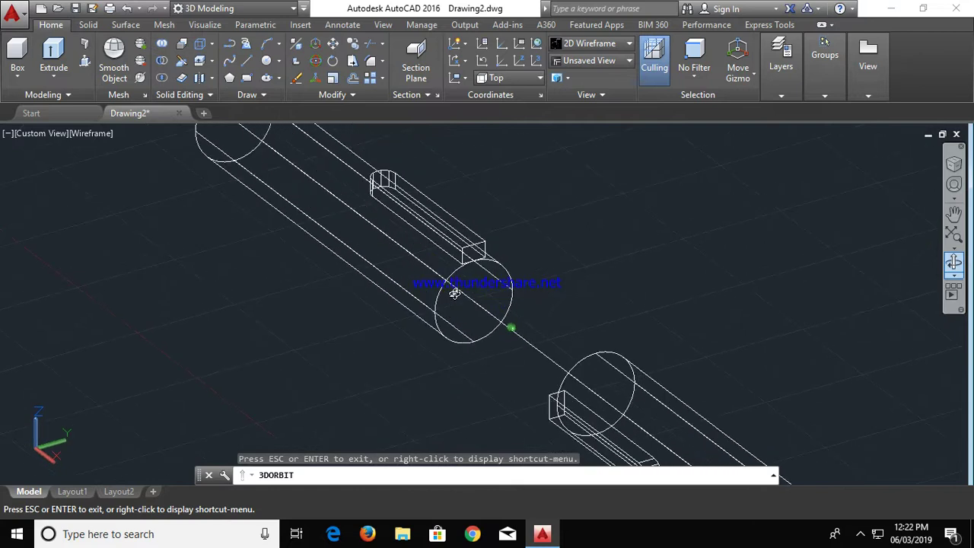
{"action": "left_click", "coordinate": [314, 44]}
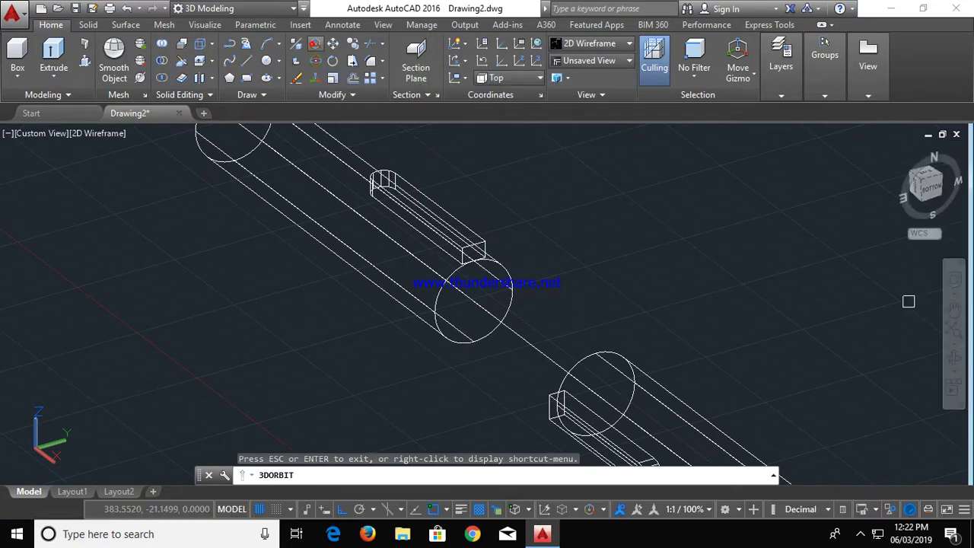
{"action": "left_click", "coordinate": [477, 242]}
{"action": "left_click", "coordinate": [484, 247]}
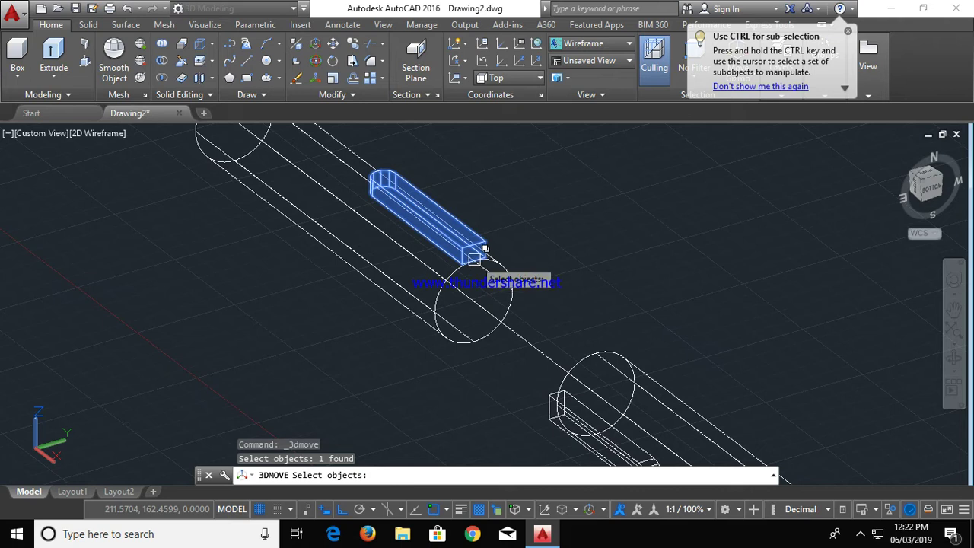
{"action": "key", "text": "Return"}
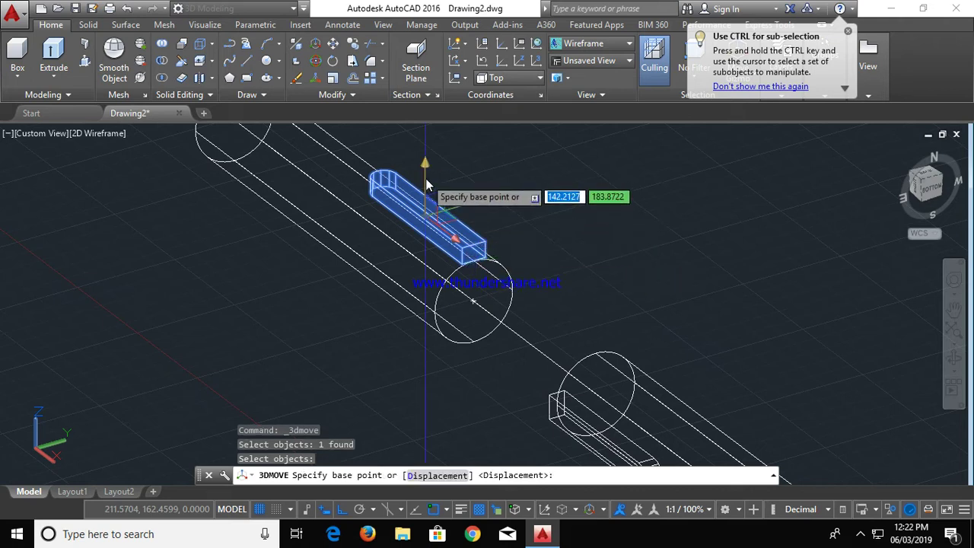
{"action": "left_click", "coordinate": [430, 263]}
{"action": "type", "text": "4"}
{"action": "key", "text": "Return"}
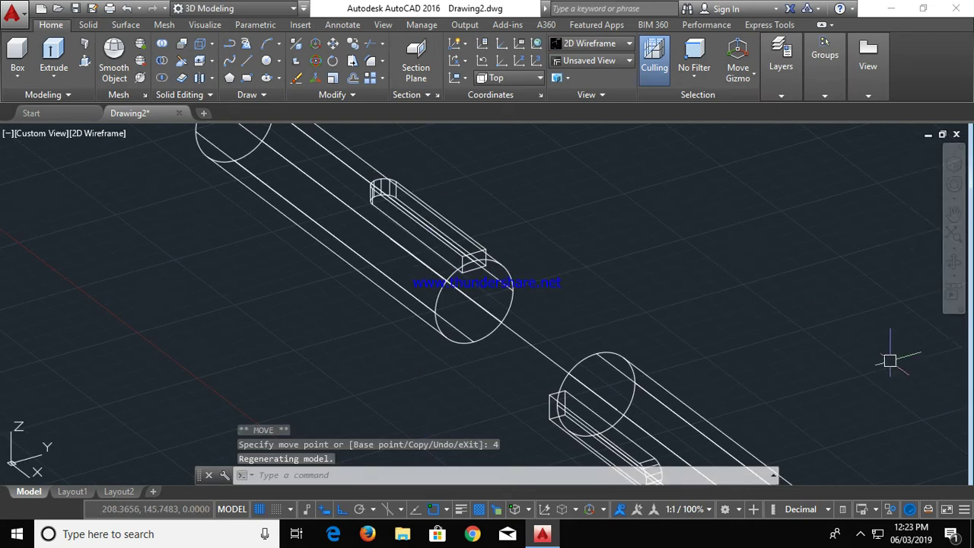
Preview the axles in X-Ray while orbiting, then shade them in the Conceptual style
{"action": "left_click", "coordinate": [76, 133]}
{"action": "left_click", "coordinate": [108, 310]}
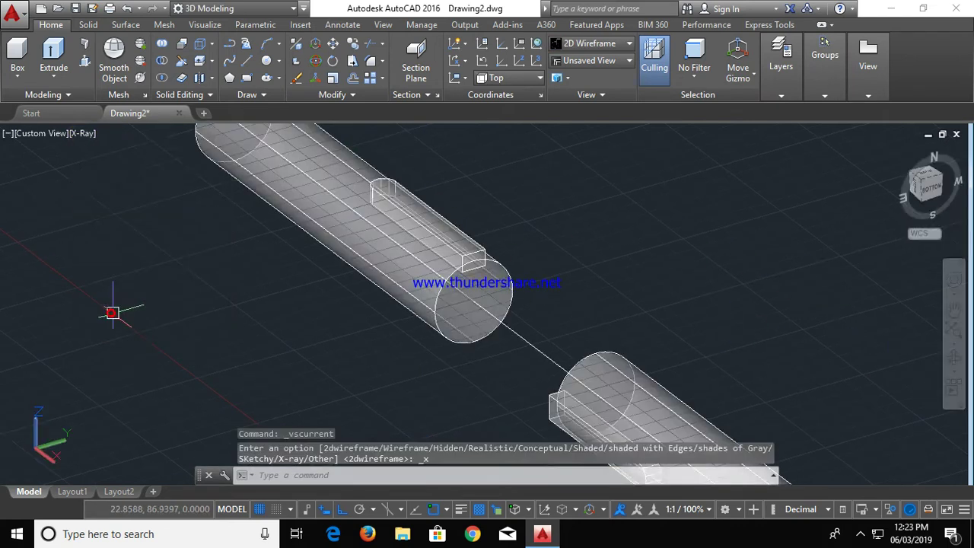
{"action": "left_click", "coordinate": [953, 359]}
{"action": "mouse_move", "coordinate": [536, 278]}
{"action": "left_mouse_down"}
{"action": "mouse_move", "coordinate": [486, 260]}
{"action": "mouse_move", "coordinate": [741, 267]}
{"action": "mouse_move", "coordinate": [506, 268]}
{"action": "mouse_move", "coordinate": [513, 260]}
{"action": "left_mouse_up"}
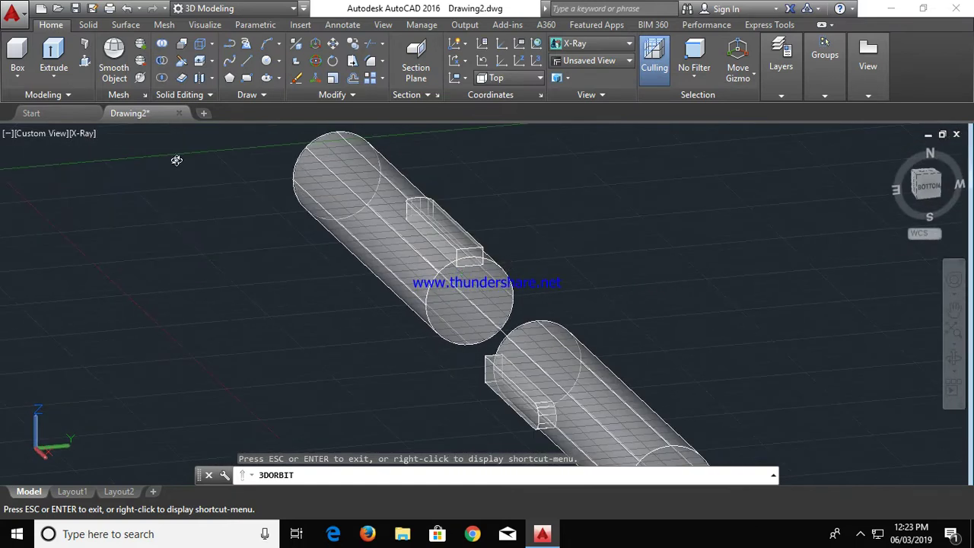
{"action": "key", "text": "Escape"}
{"action": "left_click", "coordinate": [84, 134]}
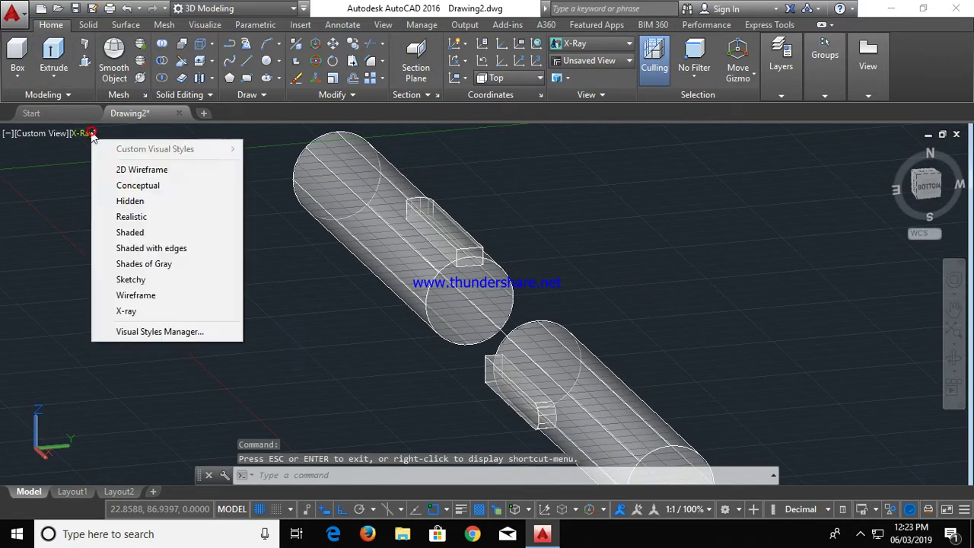
{"action": "left_click", "coordinate": [137, 185]}
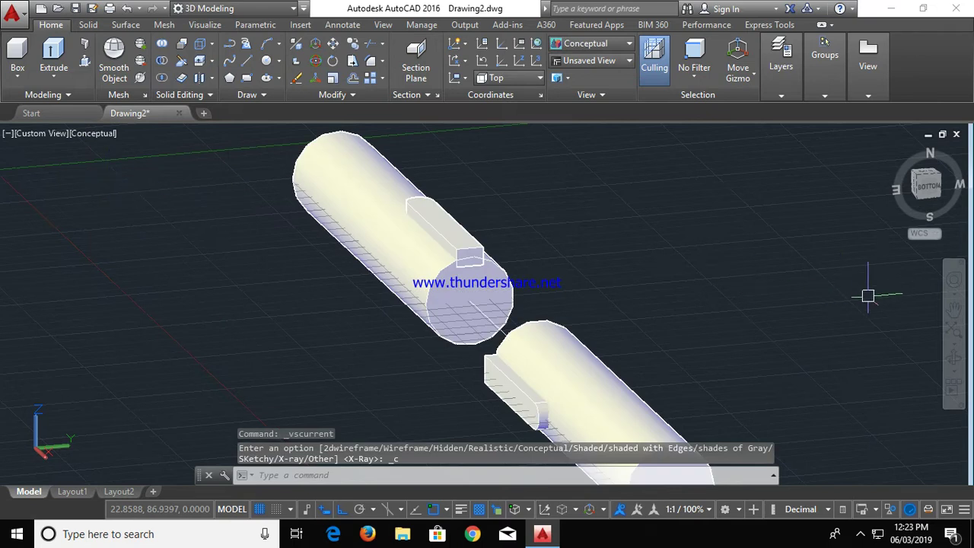
{"action": "left_click", "coordinate": [162, 61]}
{"action": "left_click", "coordinate": [367, 178]}
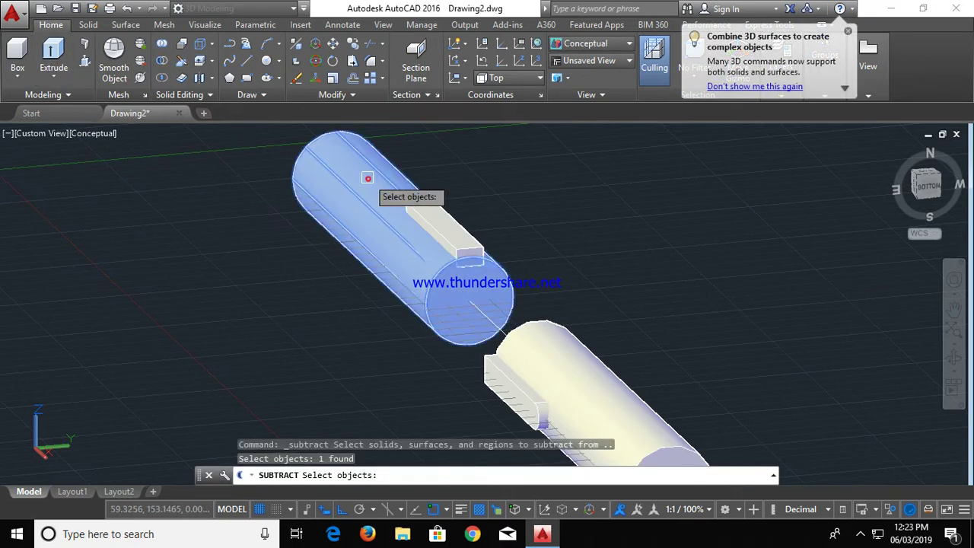
Subtract both key boxes from the two axles and orbit to inspect the new keyway slots
{"action": "left_click", "coordinate": [582, 371]}
{"action": "key", "text": "Return"}
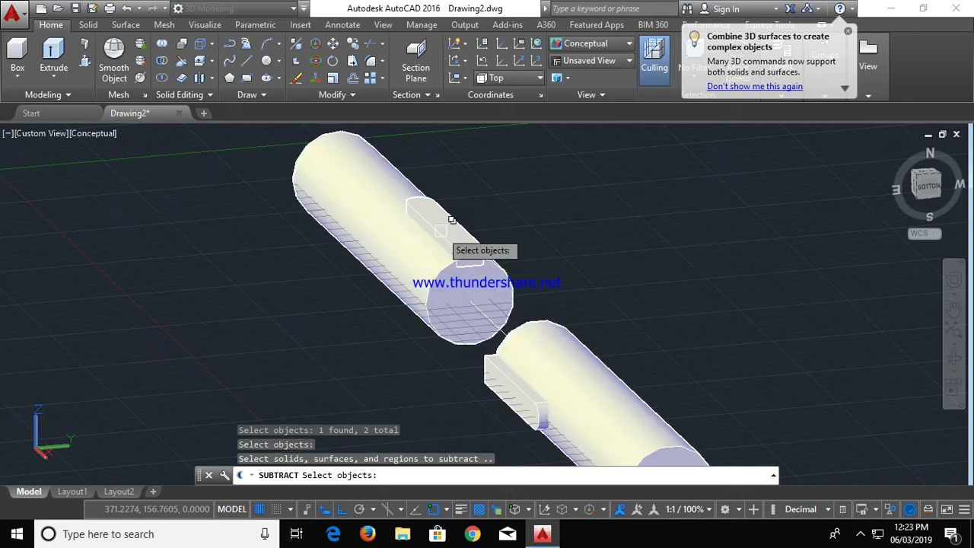
{"action": "left_click", "coordinate": [446, 233]}
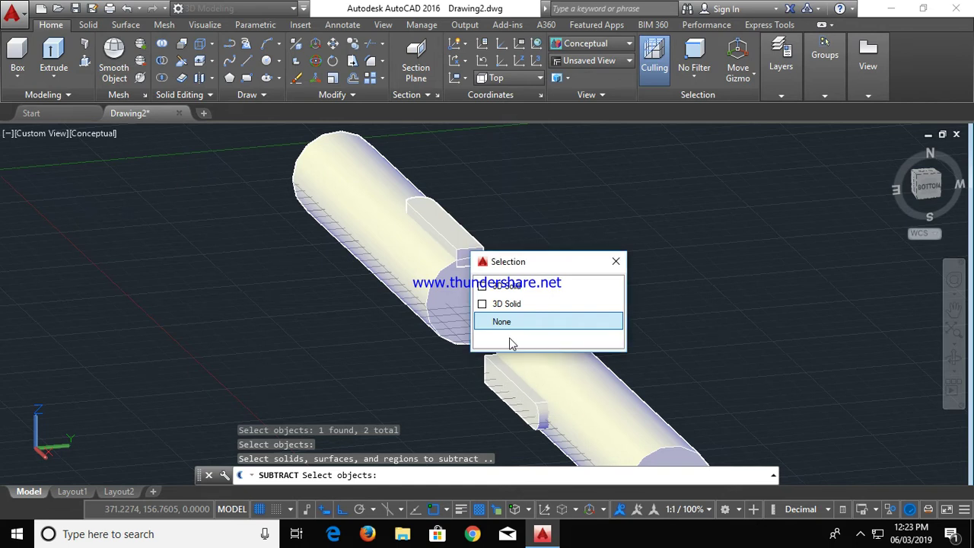
{"action": "left_click", "coordinate": [503, 293]}
{"action": "left_click", "coordinate": [508, 395]}
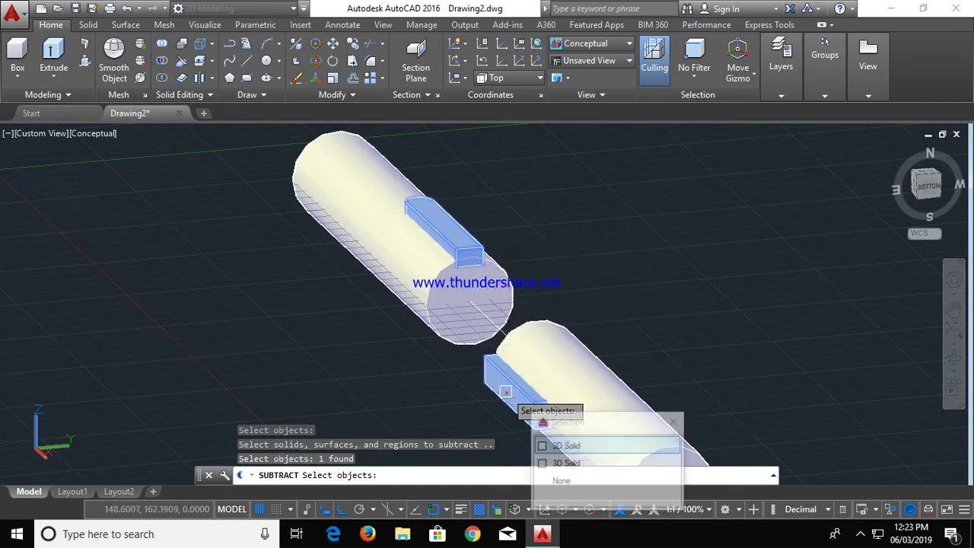
{"action": "left_click", "coordinate": [545, 447]}
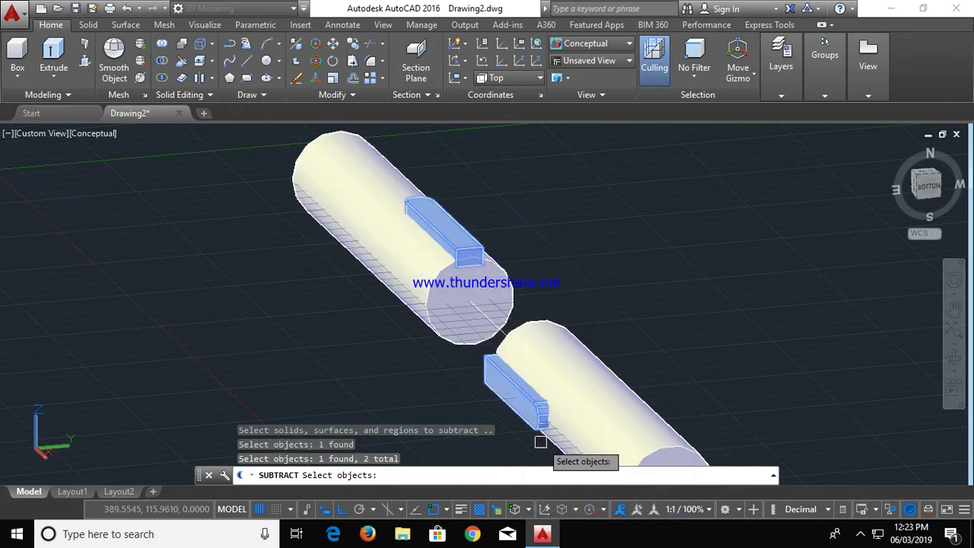
{"action": "key", "text": "Return"}
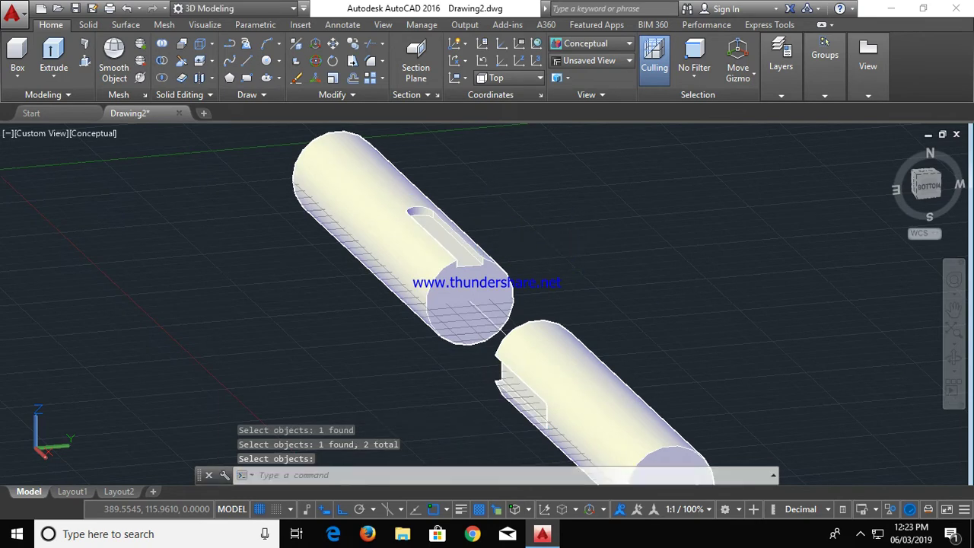
{"action": "left_click", "coordinate": [953, 357]}
{"action": "mouse_move", "coordinate": [570, 368]}
{"action": "left_mouse_down"}
{"action": "mouse_move", "coordinate": [627, 275]}
{"action": "mouse_move", "coordinate": [583, 307]}
{"action": "mouse_move", "coordinate": [583, 348]}
{"action": "mouse_move", "coordinate": [700, 424]}
{"action": "mouse_move", "coordinate": [692, 445]}
{"action": "mouse_move", "coordinate": [598, 452]}
{"action": "mouse_move", "coordinate": [500, 387]}
{"action": "mouse_move", "coordinate": [495, 344]}
{"action": "mouse_move", "coordinate": [563, 358]}
{"action": "mouse_move", "coordinate": [704, 360]}
{"action": "mouse_move", "coordinate": [706, 380]}
{"action": "left_mouse_up"}
{"action": "key", "text": "Escape"}
Return to the Top view in 2D Wireframe with the axles panned lower on screen
{"action": "scroll", "coordinate": [445, 307], "scroll_direction": "down", "scroll_amount": 5}
{"action": "scroll", "coordinate": [445, 307], "scroll_direction": "down", "scroll_amount": 2}
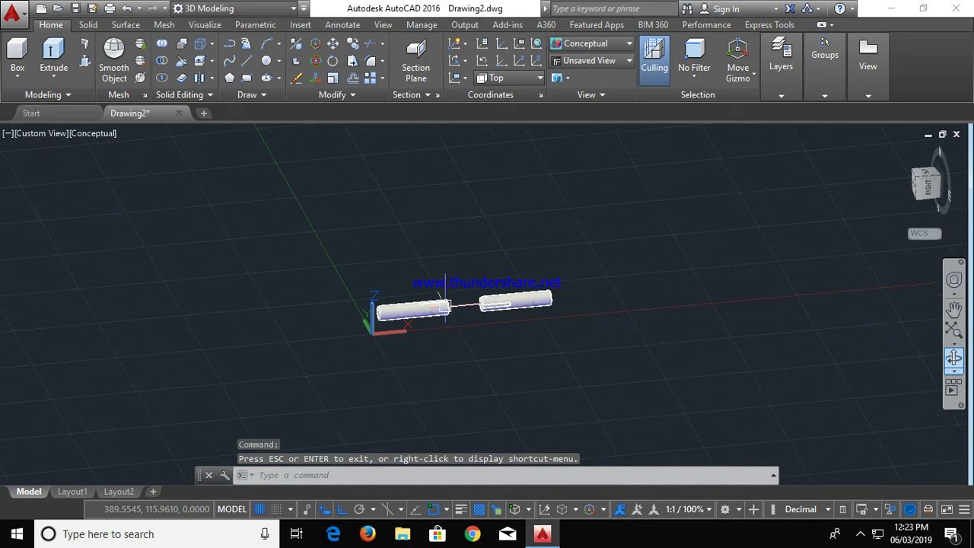
{"action": "key", "text": "Escape"}
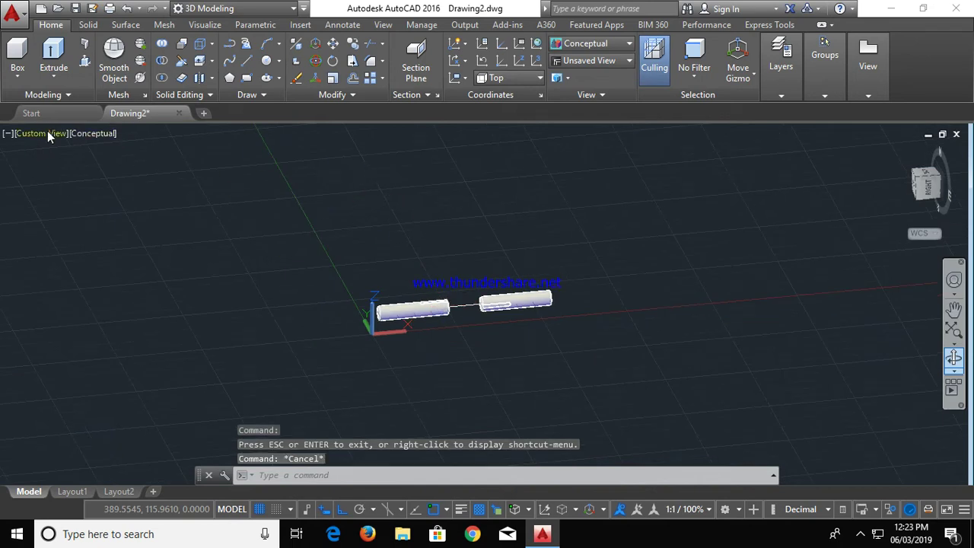
{"action": "left_click", "coordinate": [48, 134]}
{"action": "left_click", "coordinate": [78, 168]}
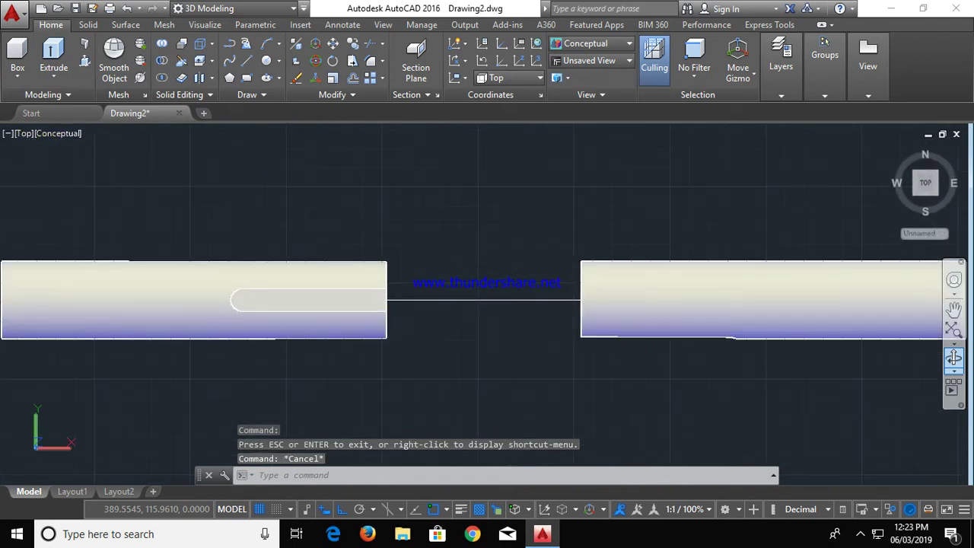
{"action": "mouse_move", "coordinate": [380, 211]}
{"action": "left_mouse_down"}
{"action": "mouse_move", "coordinate": [475, 335]}
{"action": "mouse_move", "coordinate": [476, 317]}
{"action": "left_mouse_up"}
{"action": "key", "text": "Escape"}
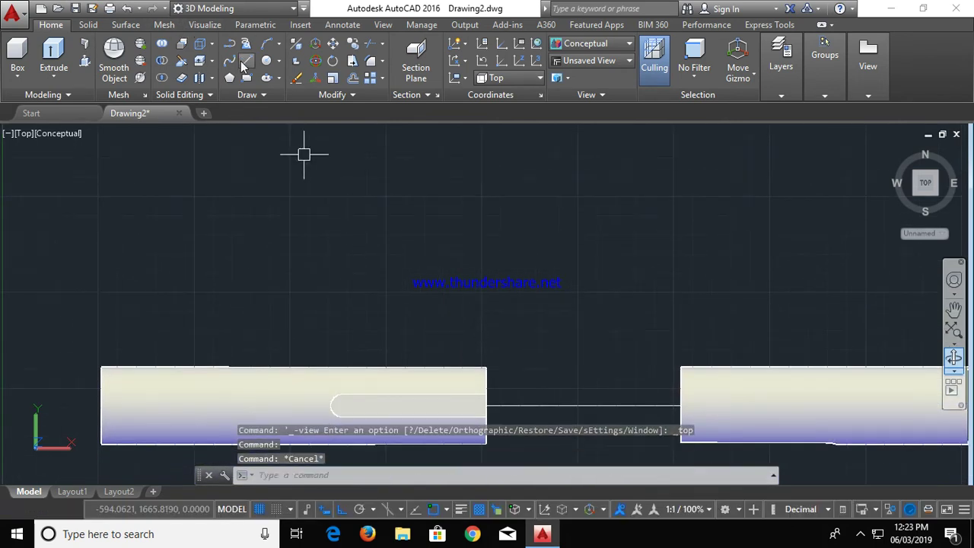
{"action": "left_click", "coordinate": [242, 66]}
{"action": "key", "text": "Escape"}
{"action": "left_click", "coordinate": [59, 133]}
{"action": "left_click", "coordinate": [73, 170]}
Draw line segments 12 down, 68 left and 12 back up, closing a 68 × 12 rectangle
{"action": "left_click", "coordinate": [246, 60]}
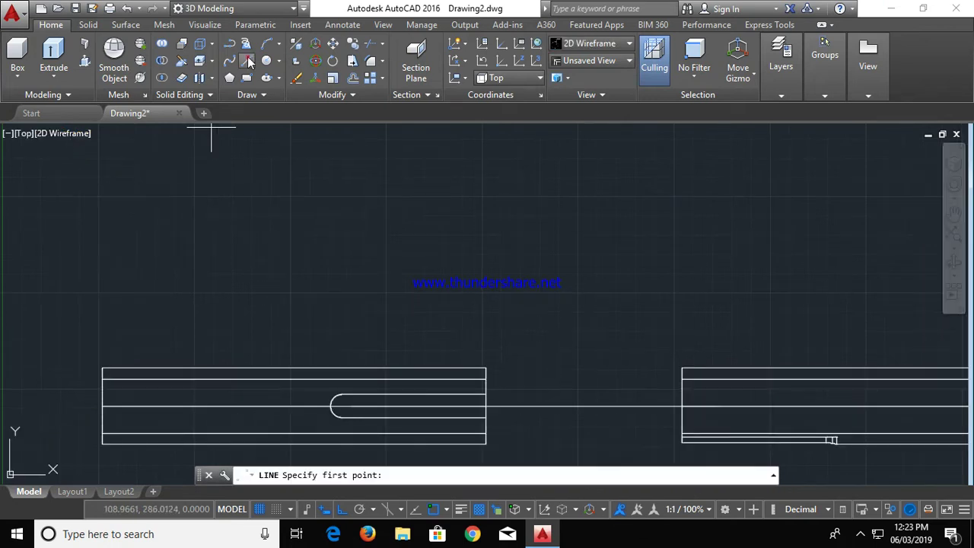
{"action": "left_click", "coordinate": [447, 195]}
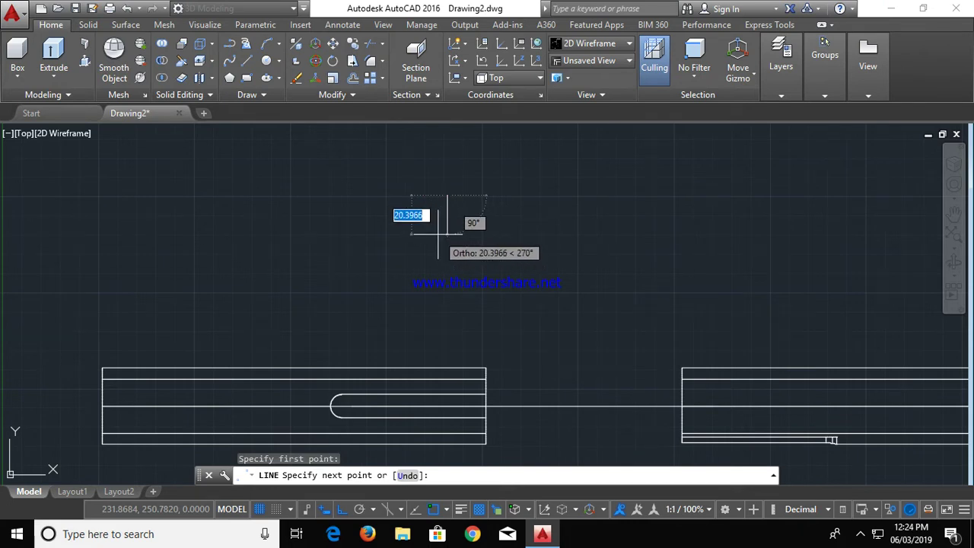
{"action": "type", "text": "12"}
{"action": "key", "text": "Return"}
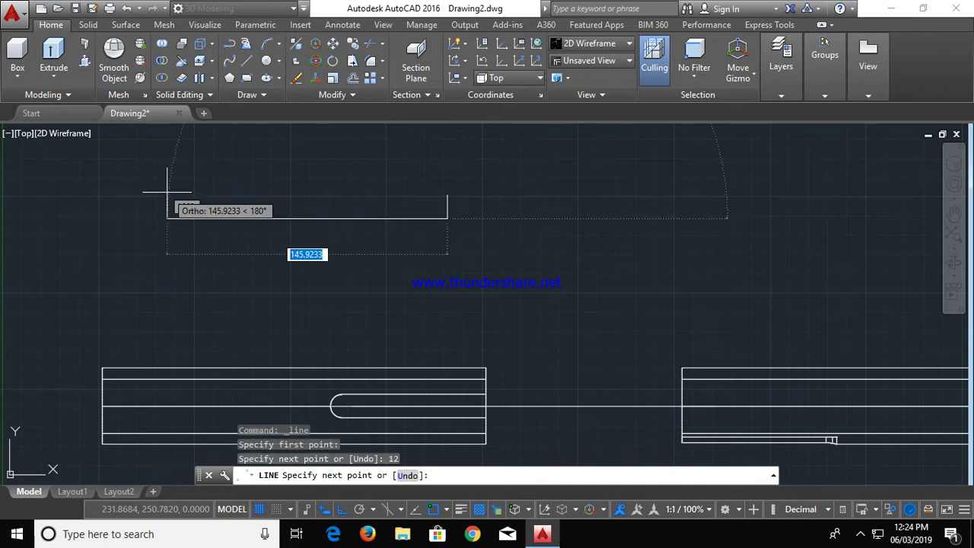
{"action": "type", "text": "68"}
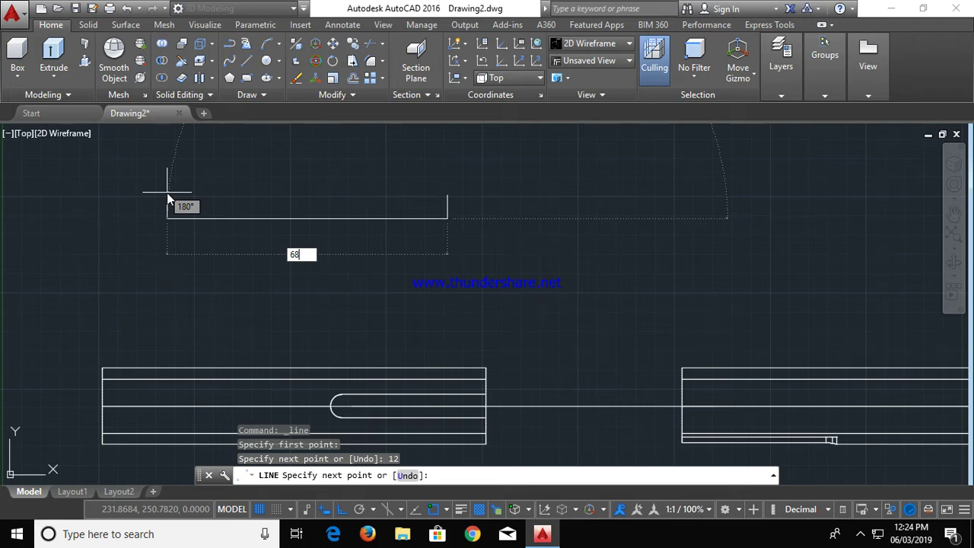
{"action": "key", "text": "Return"}
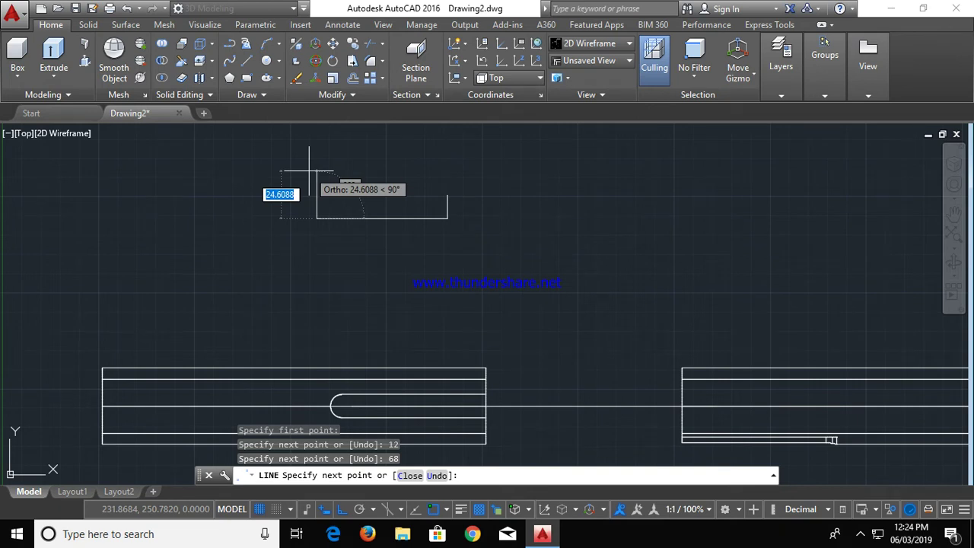
{"action": "type", "text": "1"}
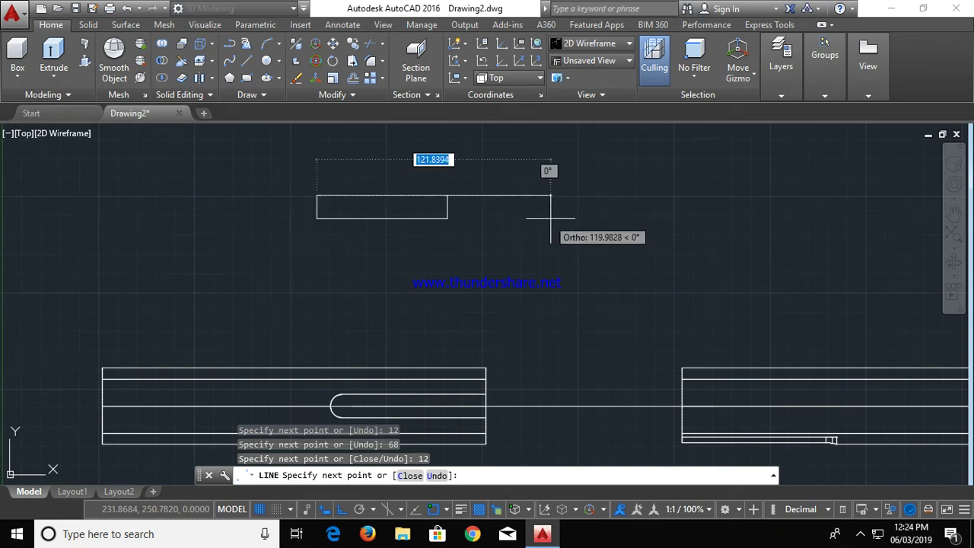
{"action": "left_click", "coordinate": [448, 195]}
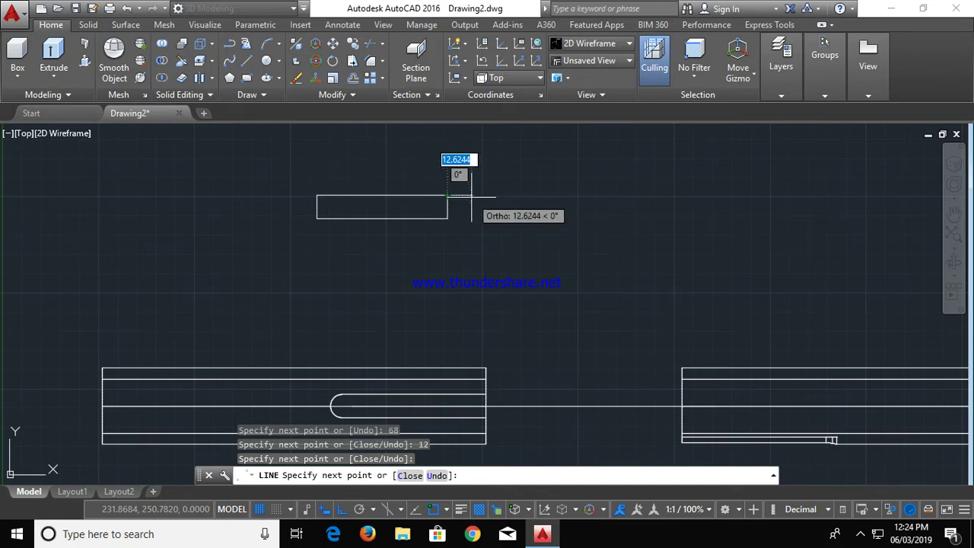
{"action": "key", "text": "Escape"}
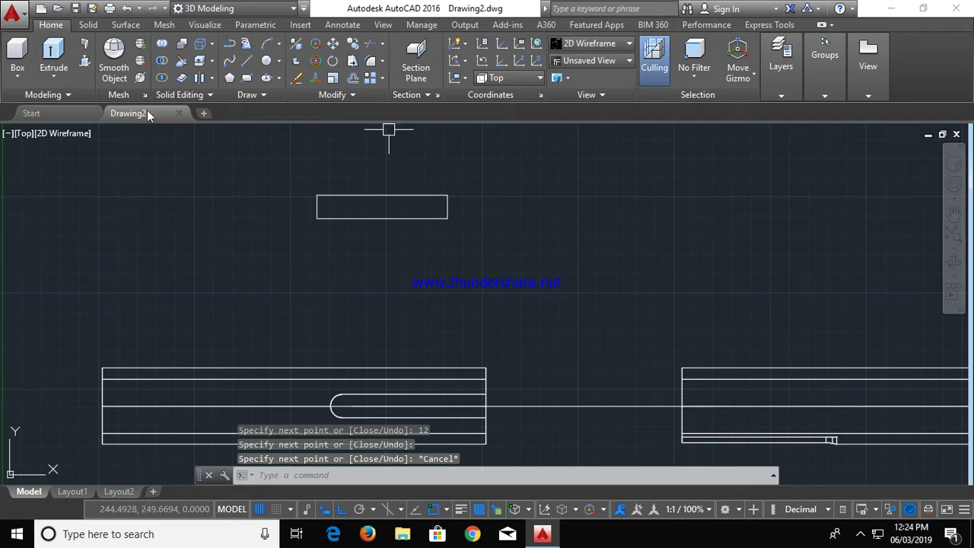
JOIN the four rectangle lines into one closed polyline
{"action": "type", "text": "join"}
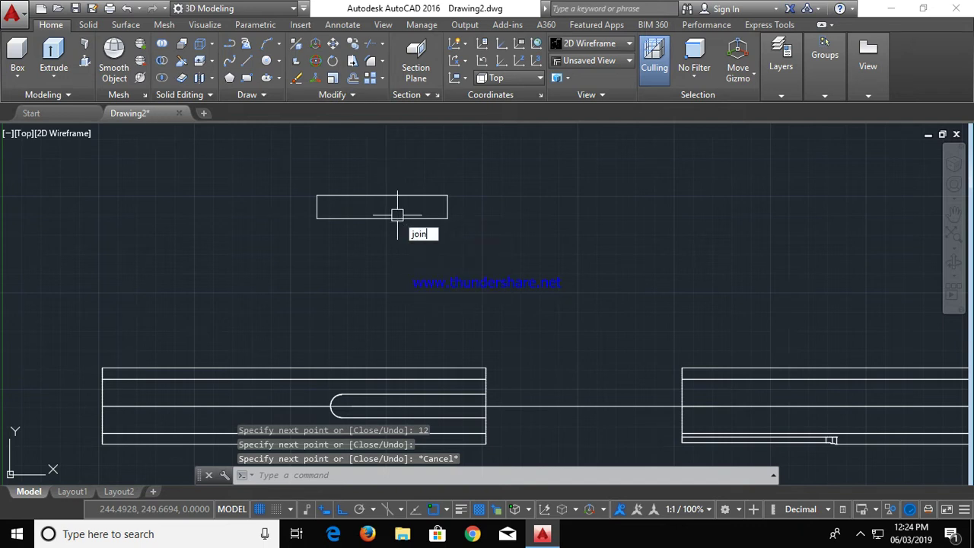
{"action": "key", "text": "Return"}
{"action": "left_click", "coordinate": [493, 189]}
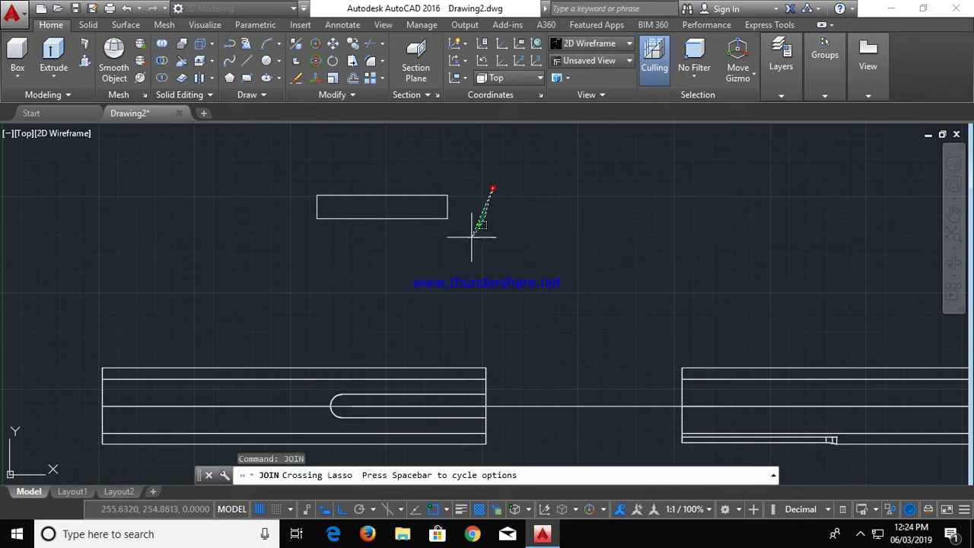
{"action": "left_click_drag", "start_coordinate": [474, 234], "coordinate": [272, 168]}
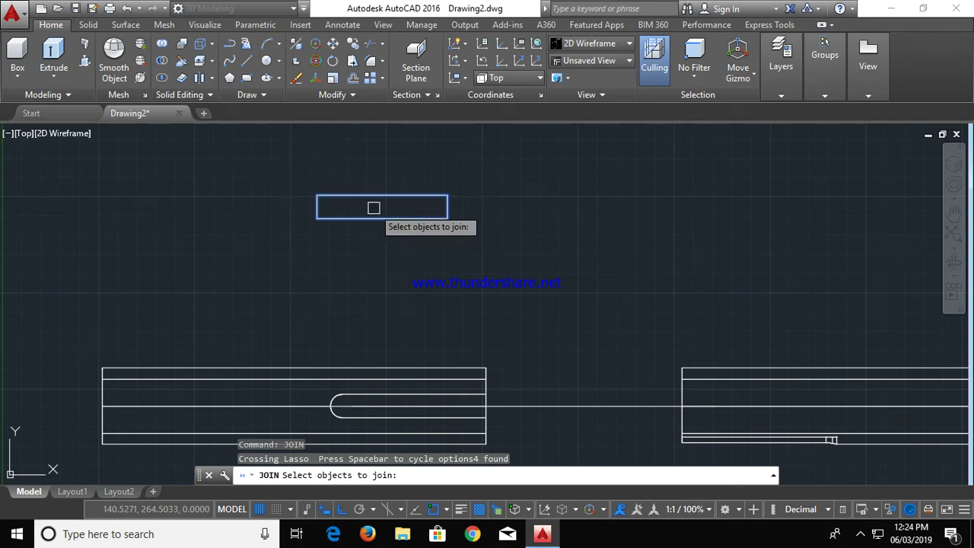
{"action": "key", "text": "Return"}
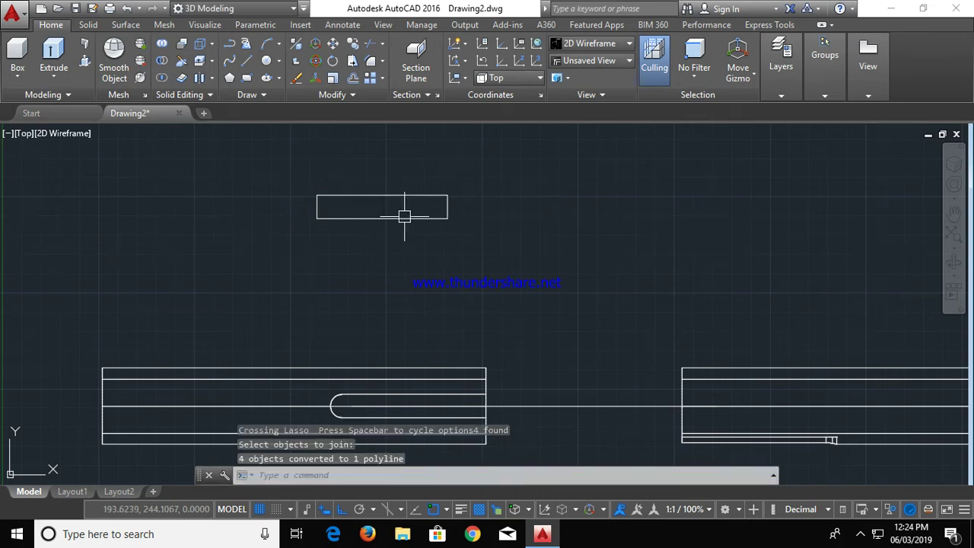
{"action": "left_click", "coordinate": [404, 216]}
{"action": "left_click", "coordinate": [620, 258]}
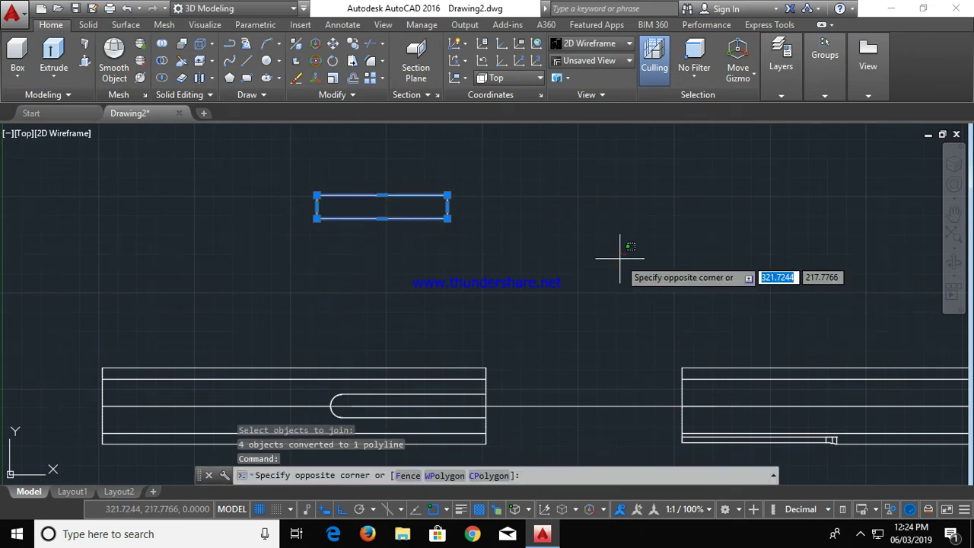
{"action": "key", "text": "Escape"}
{"action": "key", "text": "Escape"}
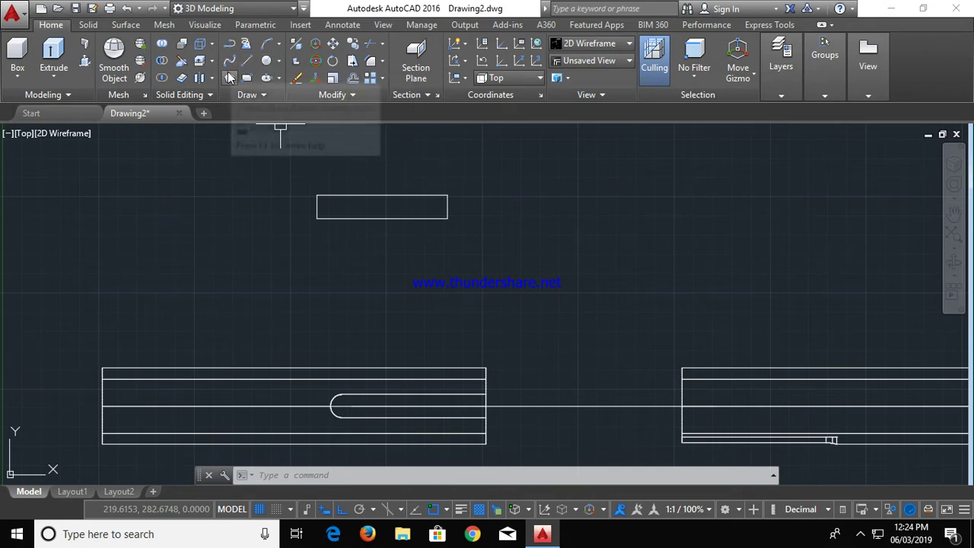
Extrude the rectangle profile 8 units into a solid bar
{"action": "left_click", "coordinate": [54, 59]}
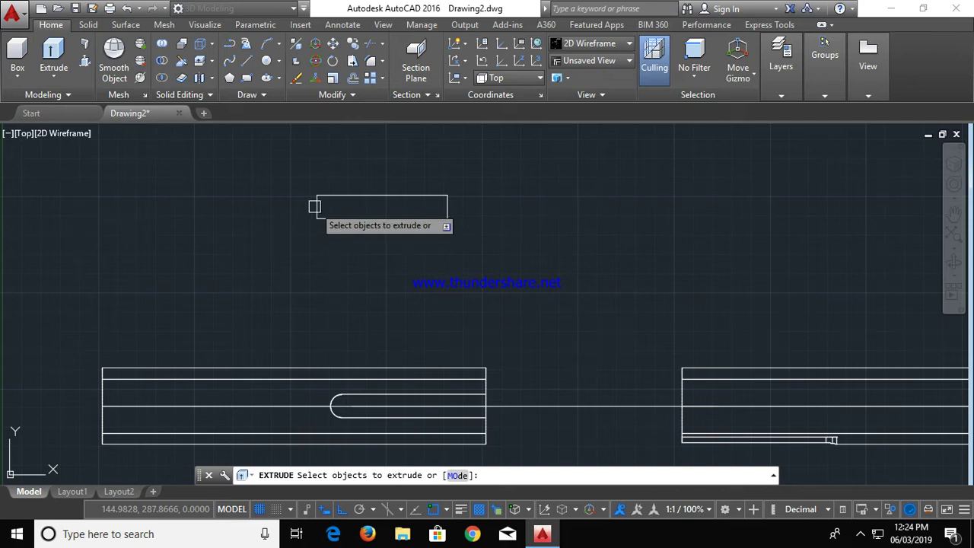
{"action": "left_click", "coordinate": [314, 206]}
{"action": "key", "text": "Return"}
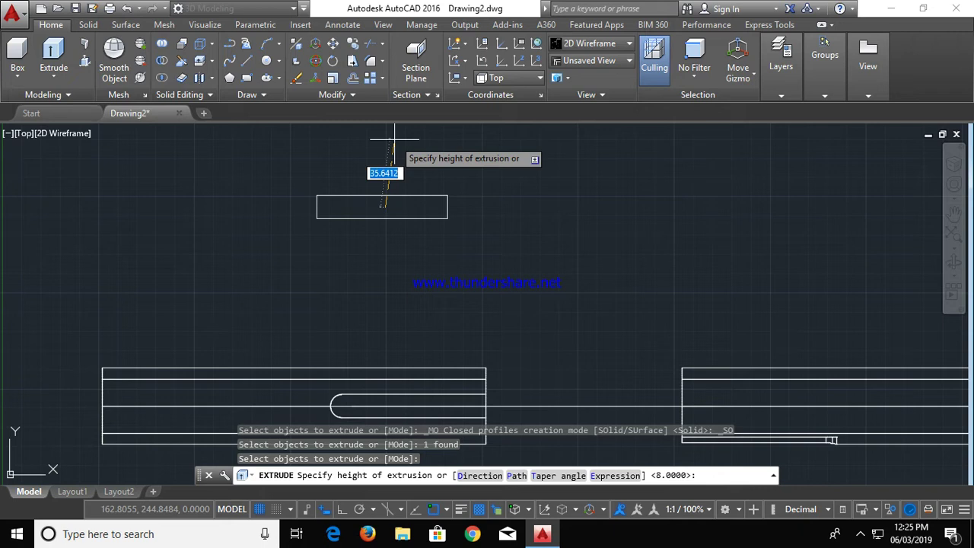
{"action": "type", "text": "8"}
{"action": "key", "text": "Return"}
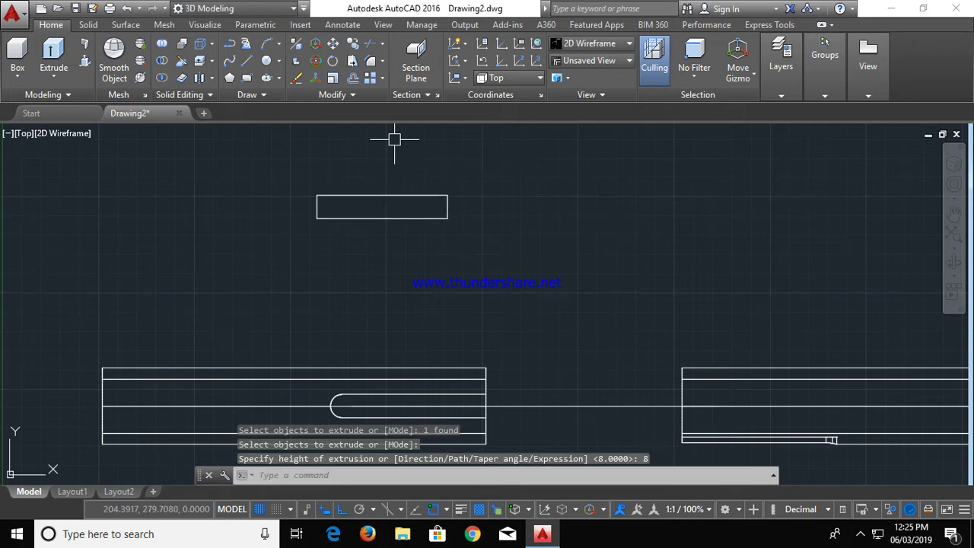
Hide the axle cylinders in a 3D view and orbit around the 68 × 12 × 8 bar
{"action": "left_click", "coordinate": [960, 274]}
{"action": "mouse_move", "coordinate": [452, 244]}
{"action": "left_mouse_down"}
{"action": "mouse_move", "coordinate": [494, 145]}
{"action": "mouse_move", "coordinate": [388, 227]}
{"action": "left_mouse_up"}
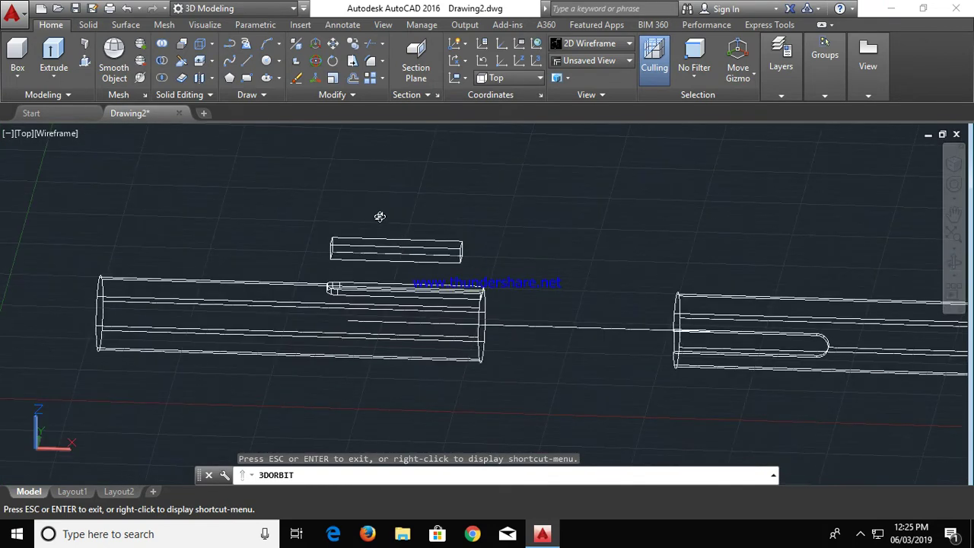
{"action": "key", "text": "Escape"}
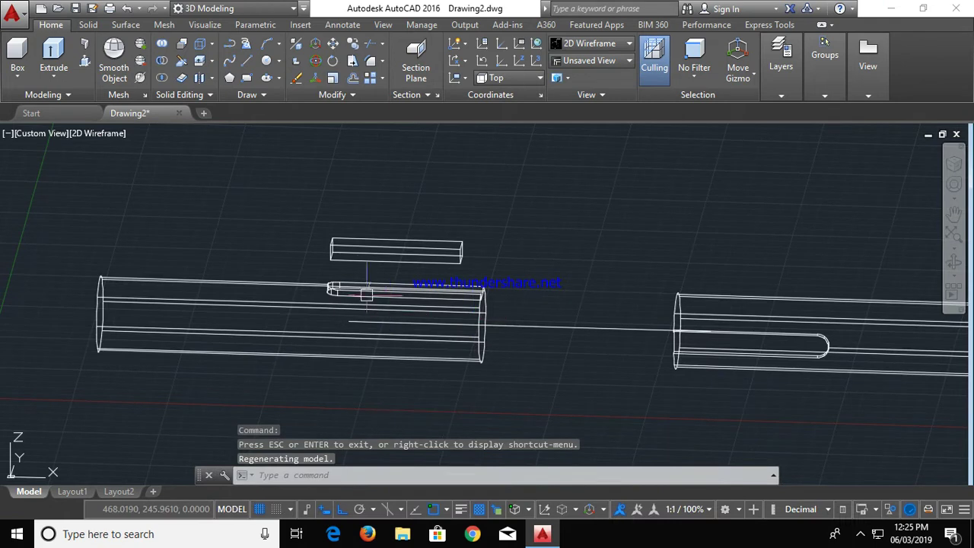
{"action": "right_click", "coordinate": [779, 325]}
{"action": "mouse_move", "coordinate": [816, 237]}
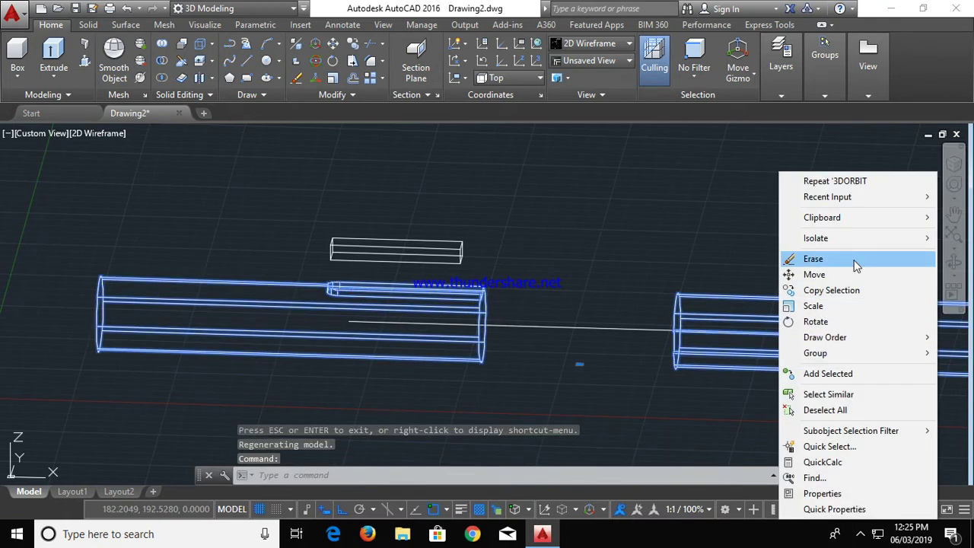
{"action": "left_click", "coordinate": [673, 255]}
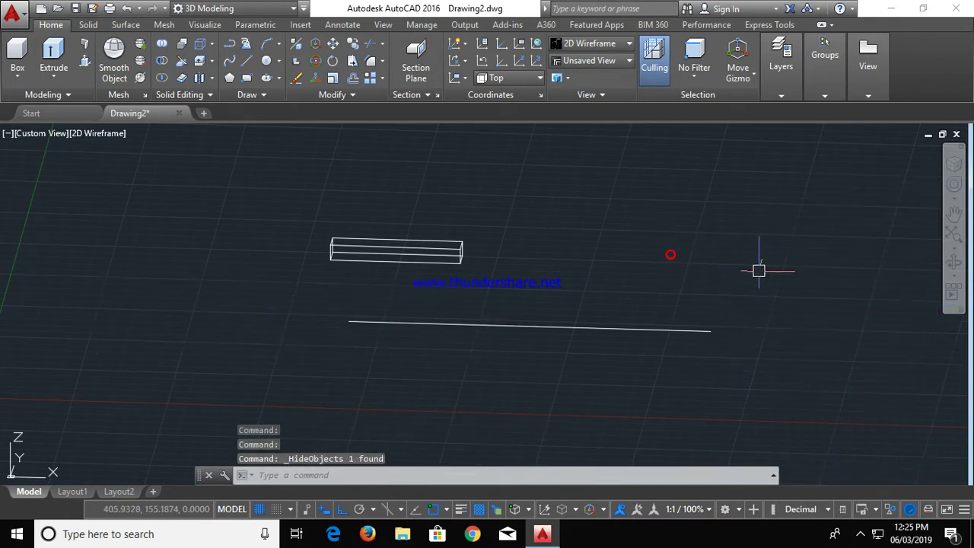
{"action": "left_click", "coordinate": [359, 255]}
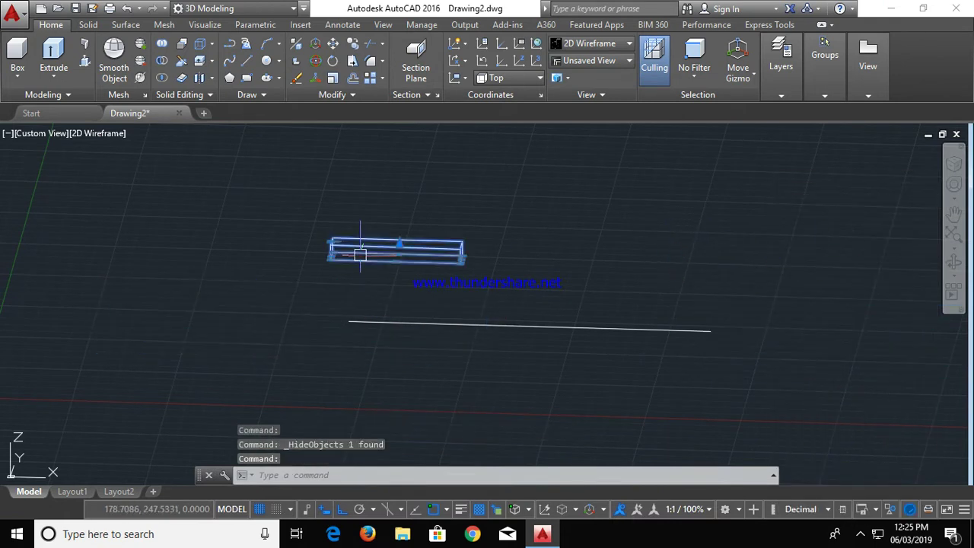
{"action": "left_click", "coordinate": [953, 263]}
{"action": "mouse_move", "coordinate": [304, 305]}
{"action": "left_mouse_down"}
{"action": "mouse_move", "coordinate": [321, 277]}
{"action": "mouse_move", "coordinate": [384, 233]}
{"action": "mouse_move", "coordinate": [361, 246]}
{"action": "left_mouse_up"}
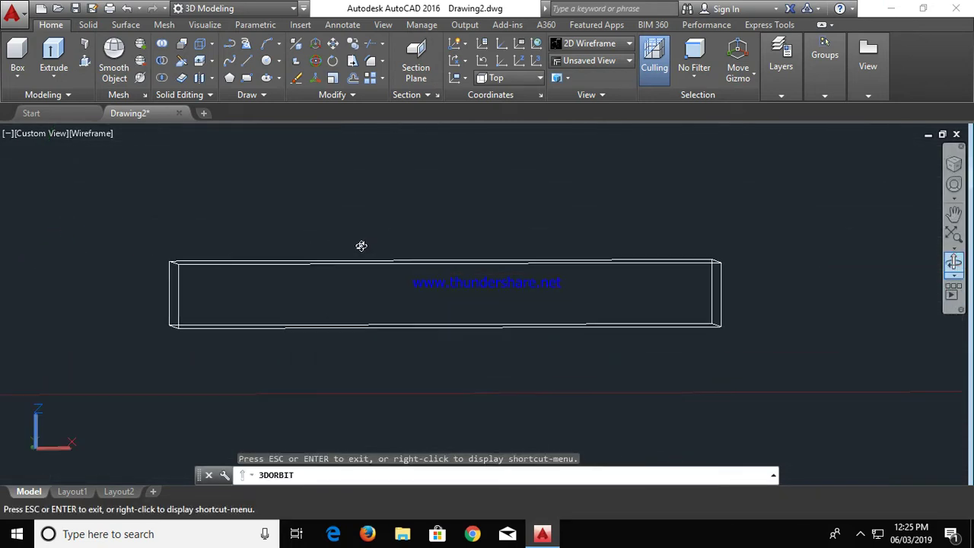
{"action": "mouse_move", "coordinate": [371, 303]}
{"action": "left_mouse_down"}
{"action": "mouse_move", "coordinate": [370, 322]}
{"action": "mouse_move", "coordinate": [337, 321]}
{"action": "mouse_move", "coordinate": [353, 316]}
{"action": "left_mouse_up"}
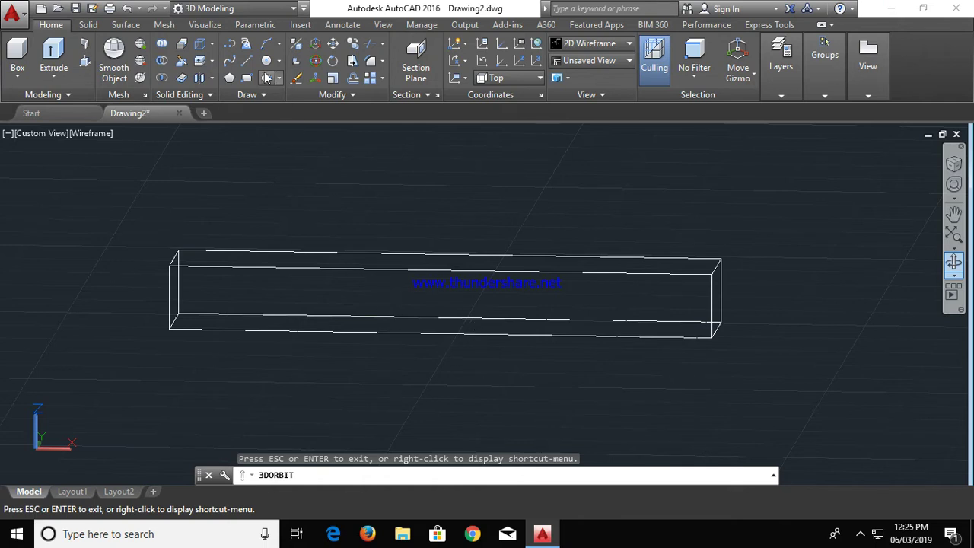
Draw a line along the bar's top edge from its top-left to top-right corner
{"action": "left_click", "coordinate": [246, 60]}
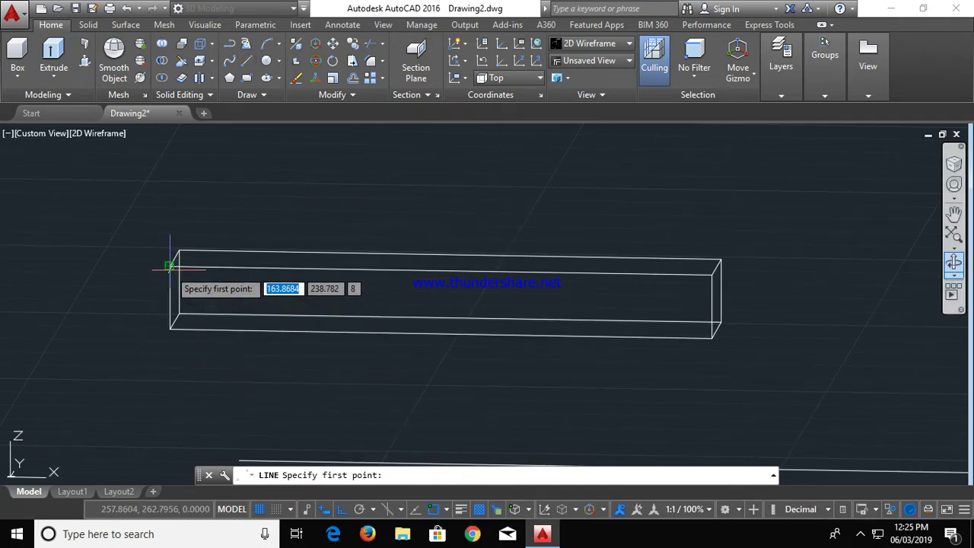
{"action": "left_click", "coordinate": [169, 265]}
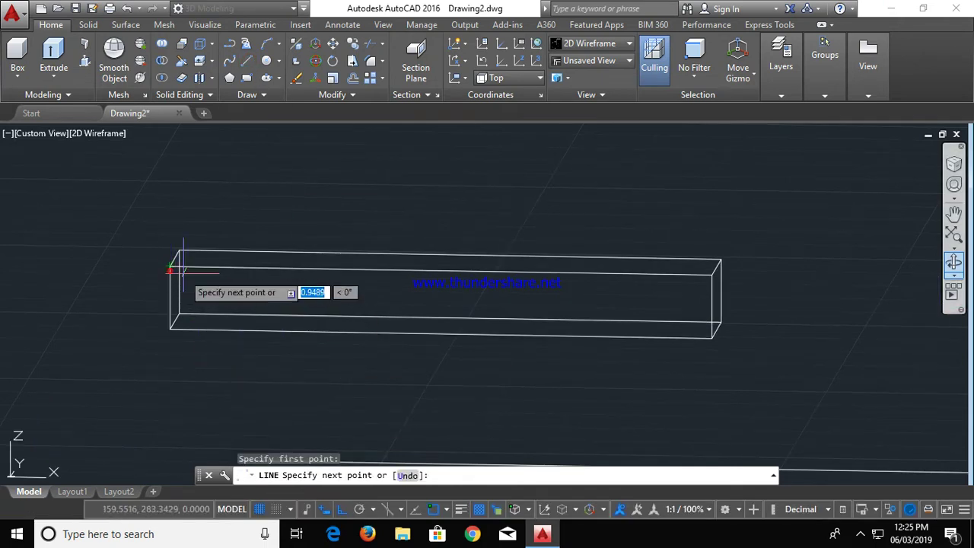
{"action": "left_click", "coordinate": [710, 275]}
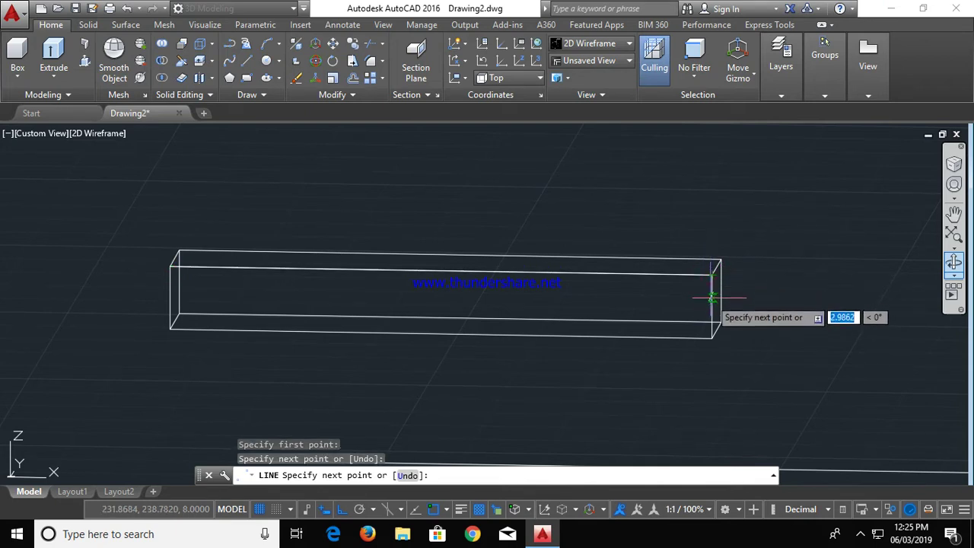
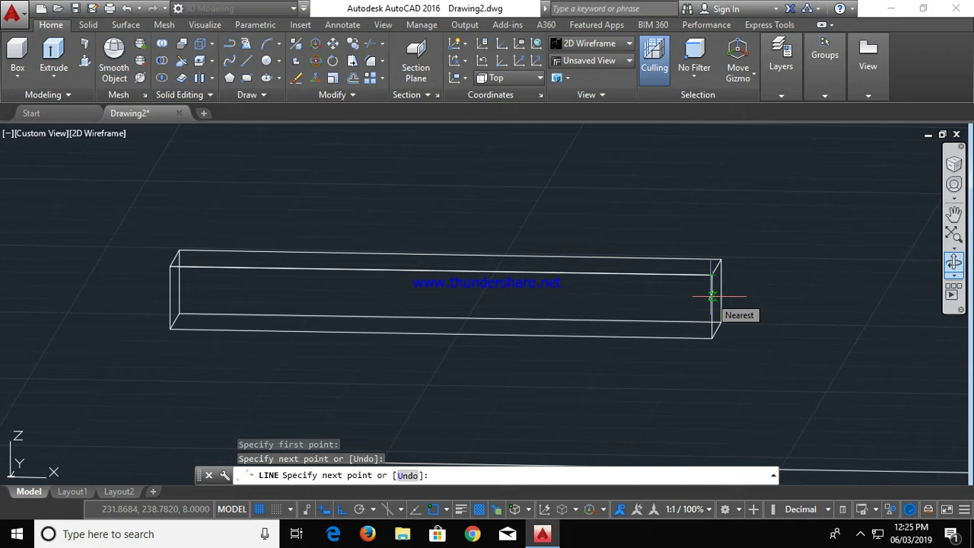
Finish the line path with a final 1-unit segment along the long box
{"action": "type", "text": "1"}
{"action": "key", "text": "Return"}
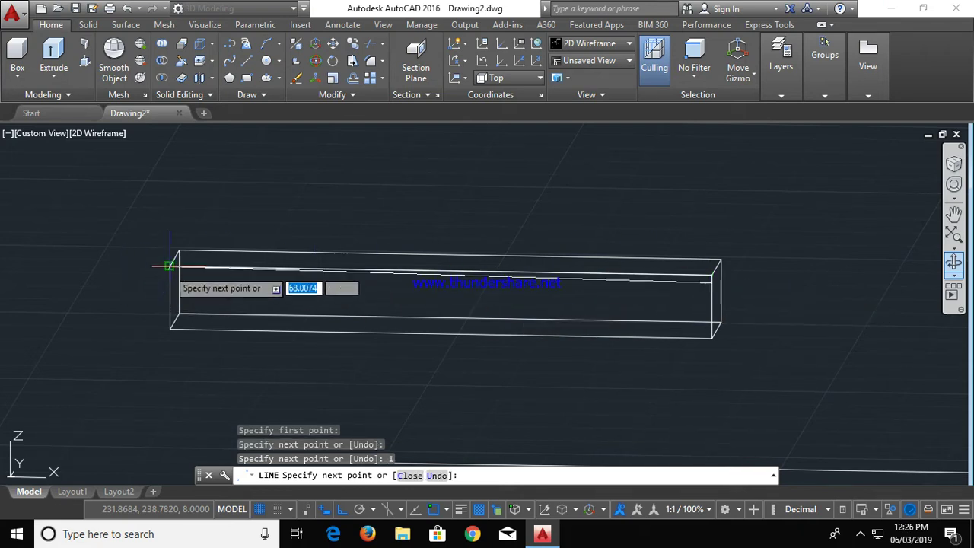
{"action": "key", "text": "Escape"}
Join the top, right-end and short end lines into one 3D polyline
{"action": "left_click", "coordinate": [406, 270]}
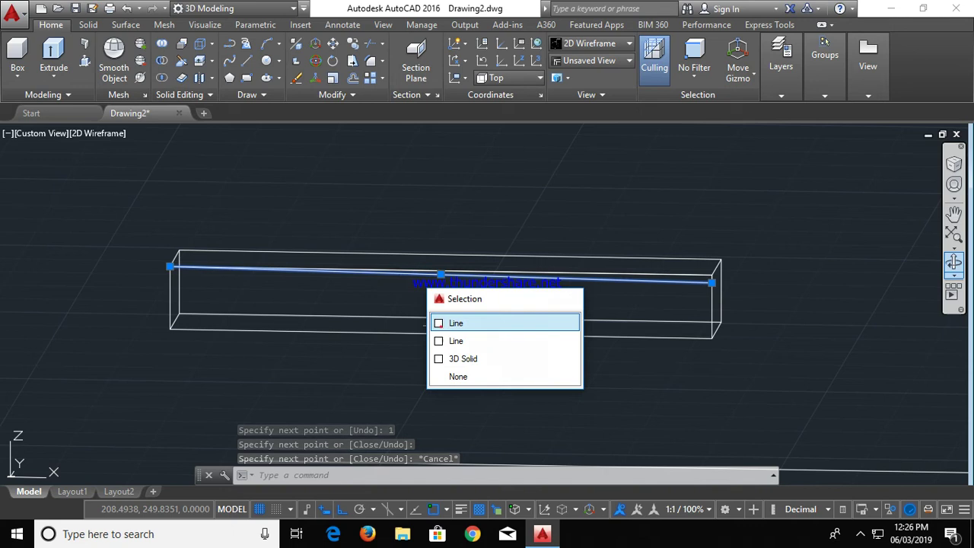
{"action": "left_click", "coordinate": [453, 323]}
{"action": "left_click", "coordinate": [688, 272]}
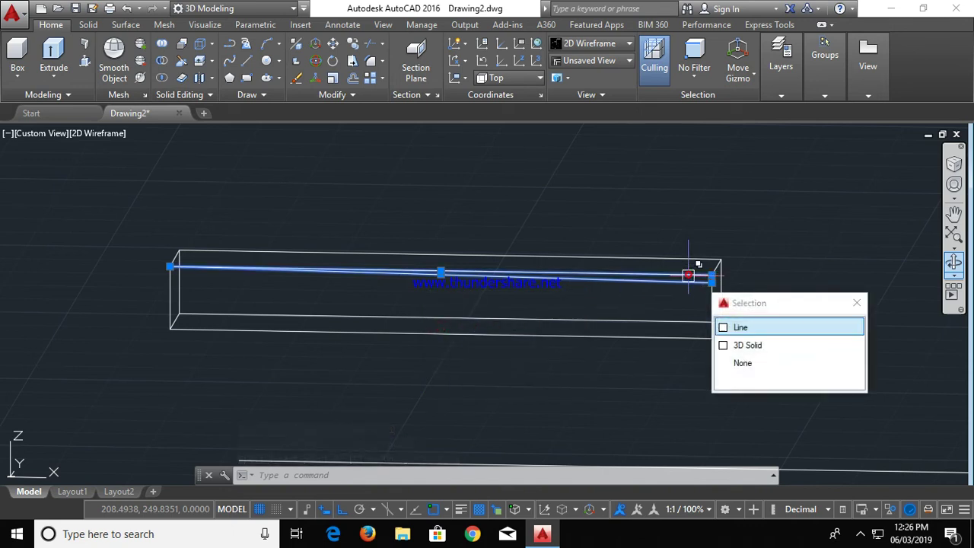
{"action": "left_click", "coordinate": [732, 329]}
{"action": "scroll", "coordinate": [707, 281], "scroll_direction": "up", "scroll_amount": 3}
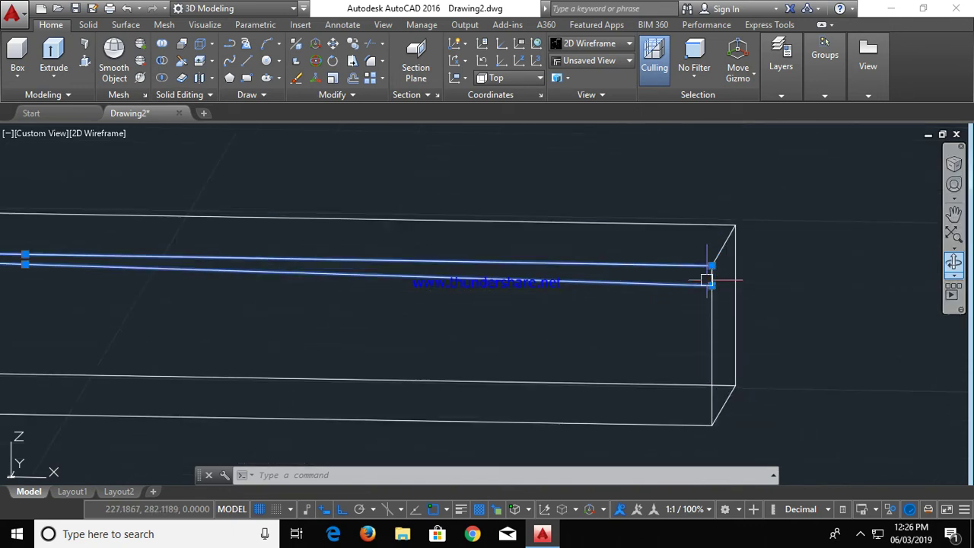
{"action": "left_click", "coordinate": [712, 277]}
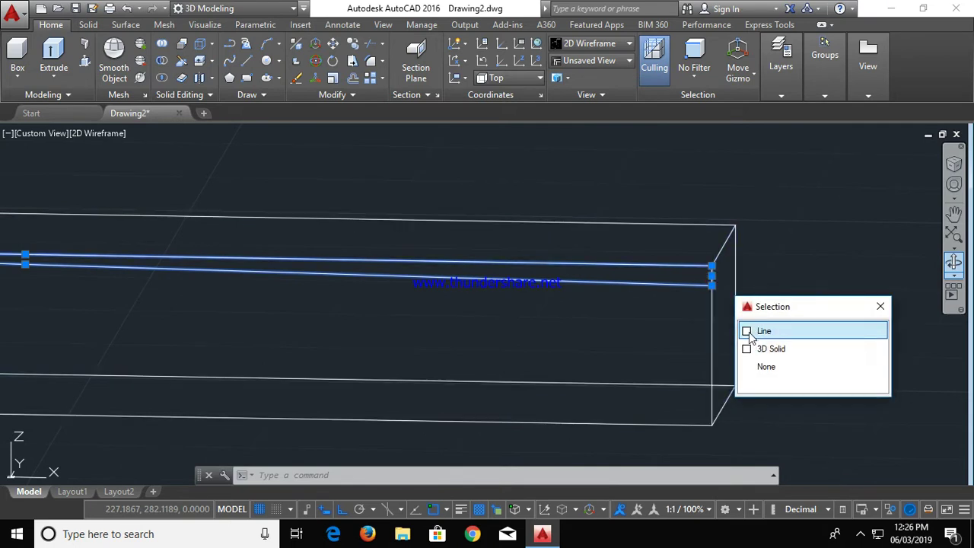
{"action": "left_click", "coordinate": [749, 331]}
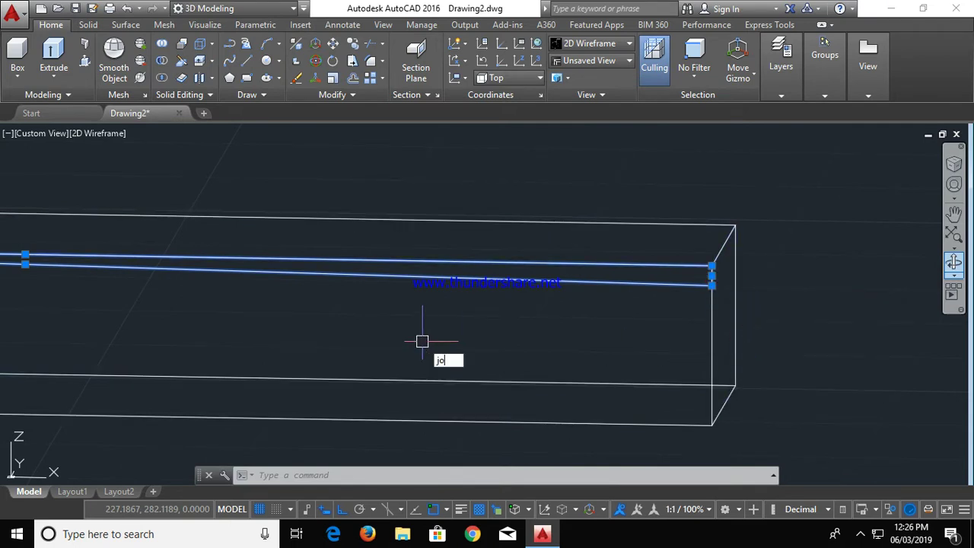
{"action": "type", "text": "i"}
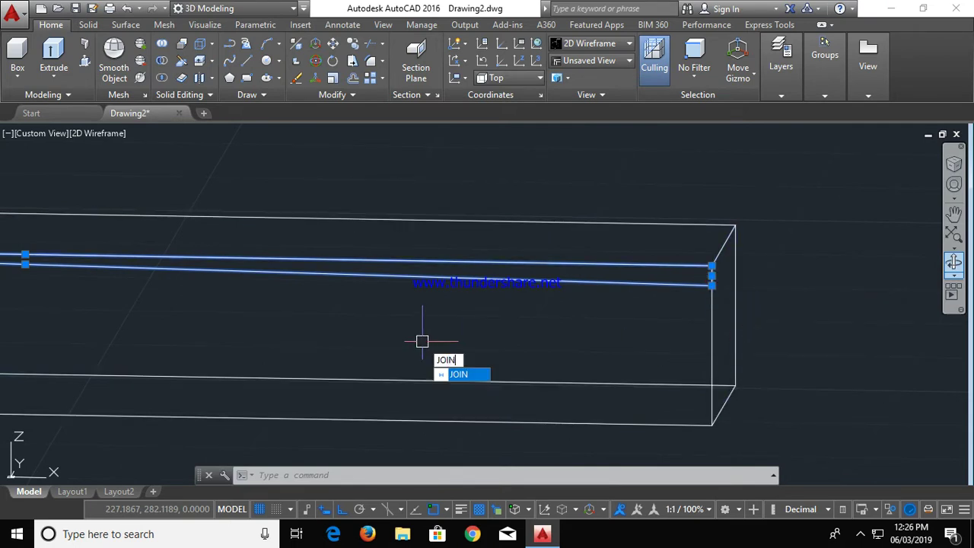
{"action": "key", "text": "Return"}
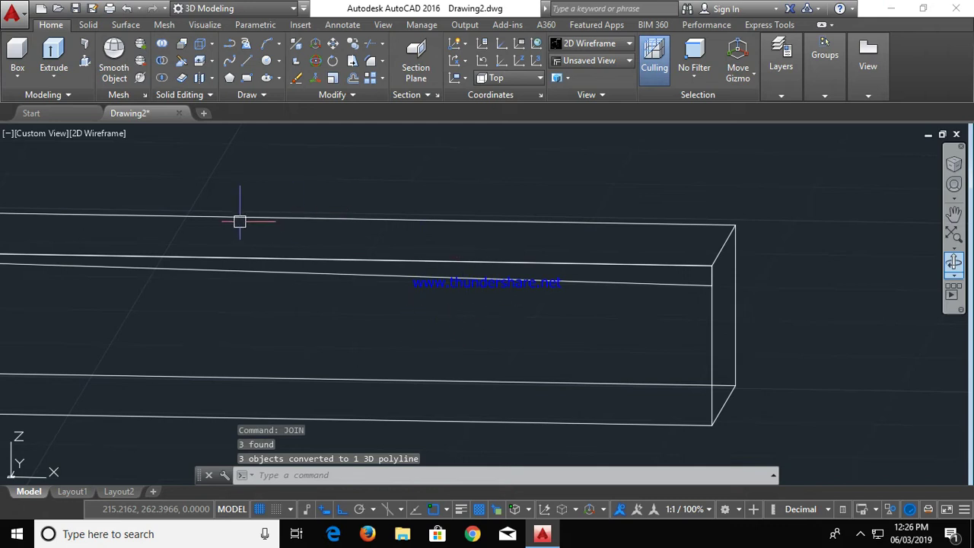
Press-pull the bounded area on the long box's top edge into one extrusion
{"action": "scroll", "coordinate": [330, 223], "scroll_direction": "down", "scroll_amount": 2}
{"action": "scroll", "coordinate": [330, 224], "scroll_direction": "down", "scroll_amount": 3}
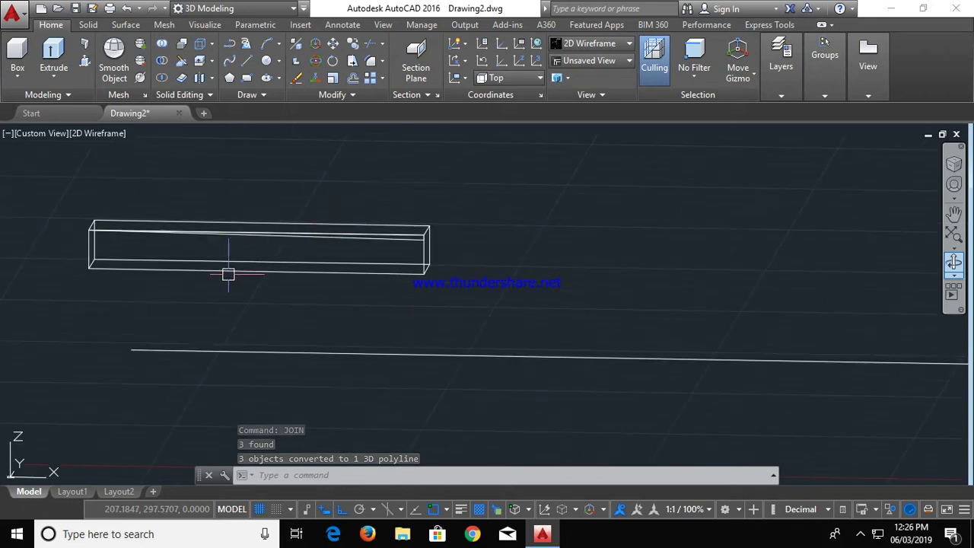
{"action": "middle_click_drag", "start_coordinate": [228, 274], "coordinate": [289, 283]}
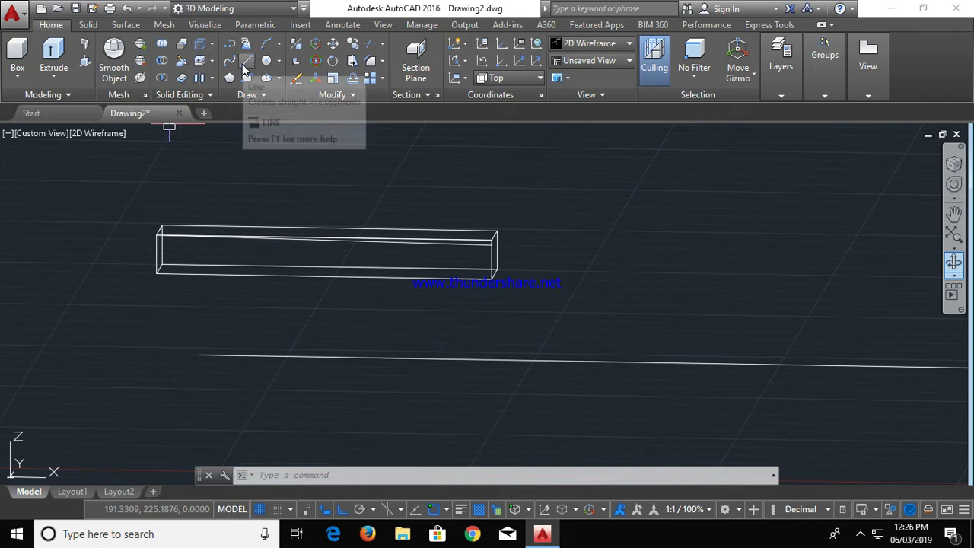
{"action": "left_click", "coordinate": [84, 62]}
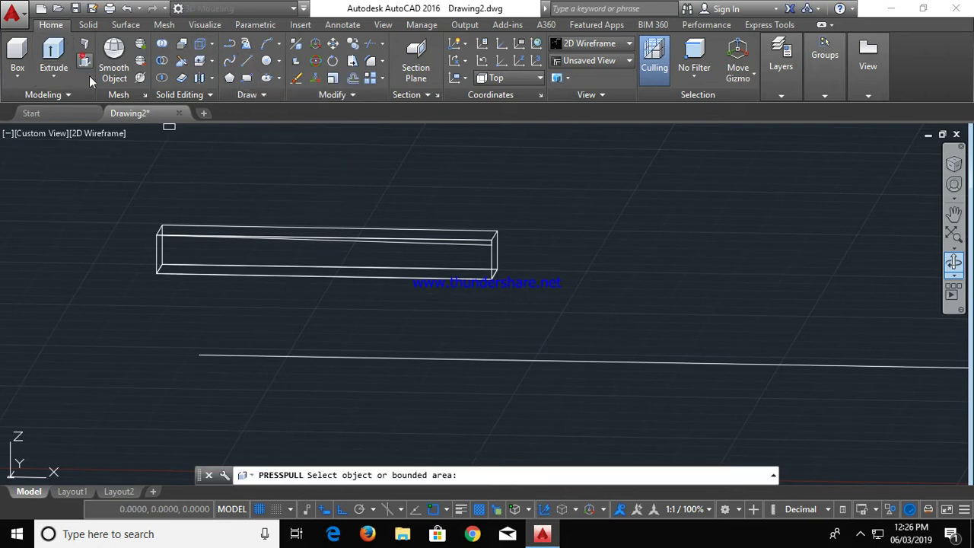
{"action": "scroll", "coordinate": [460, 257], "scroll_direction": "up", "scroll_amount": 3}
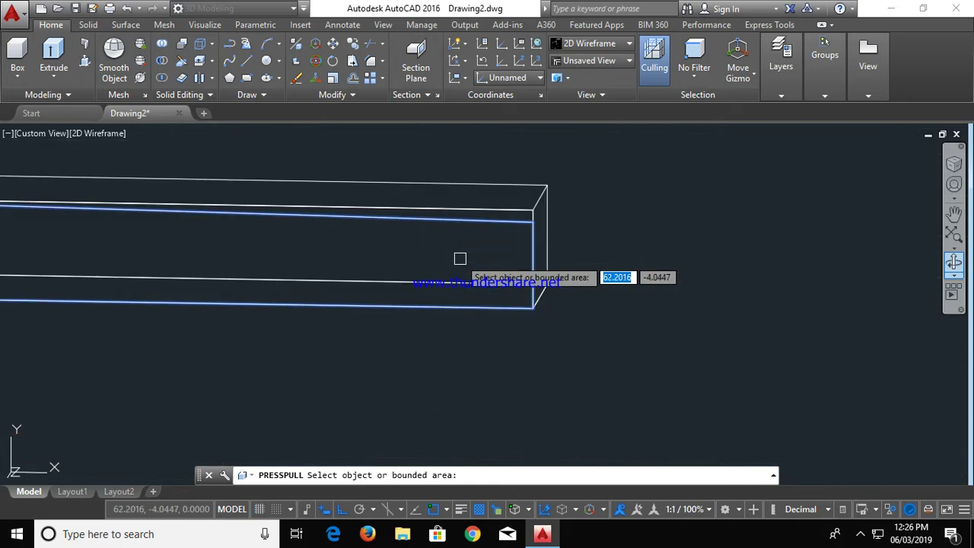
{"action": "left_click", "coordinate": [487, 215]}
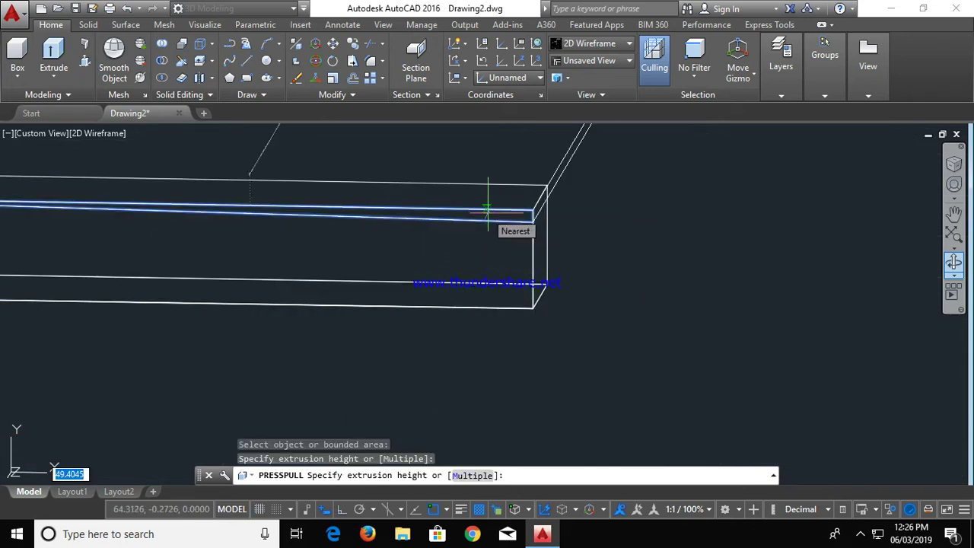
{"action": "left_click", "coordinate": [546, 184]}
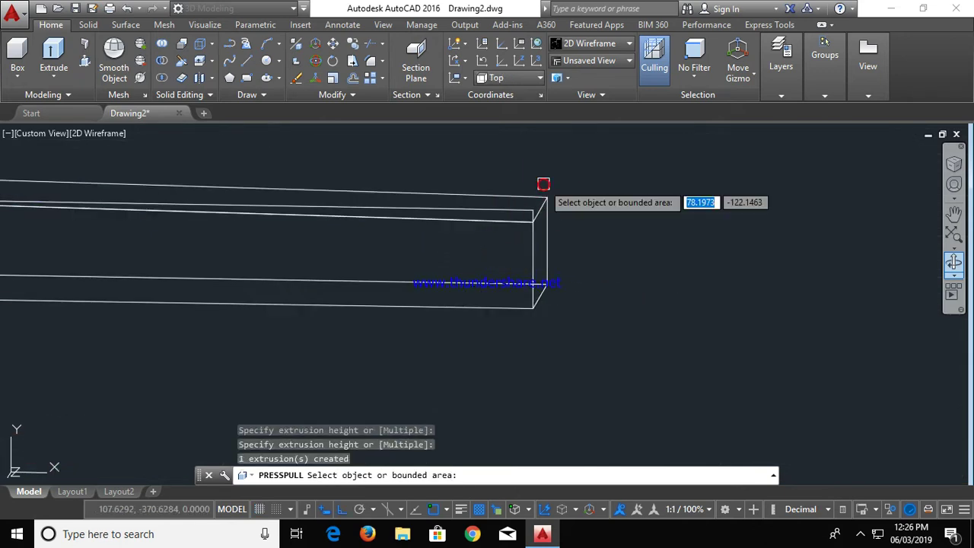
{"action": "scroll", "coordinate": [266, 188], "scroll_direction": "down", "scroll_amount": 4}
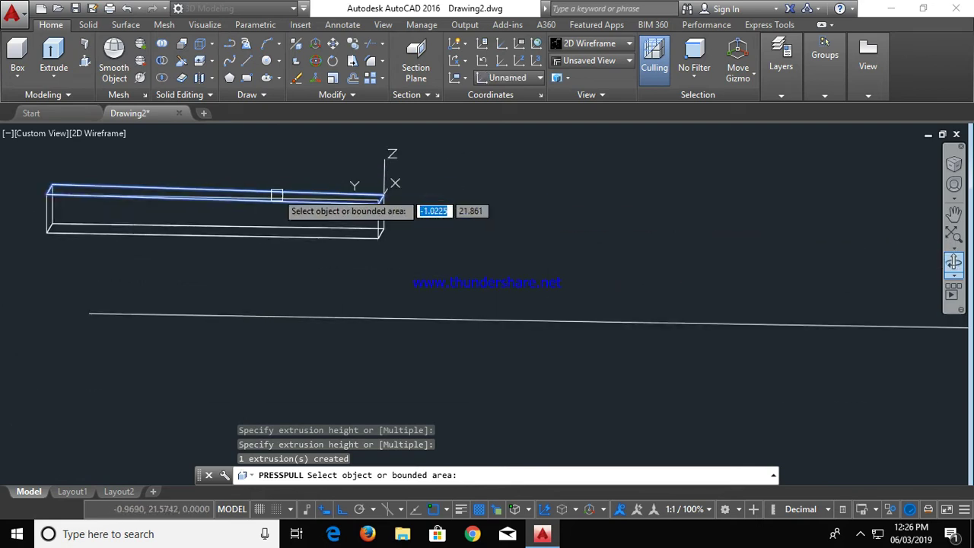
{"action": "key", "text": "Return"}
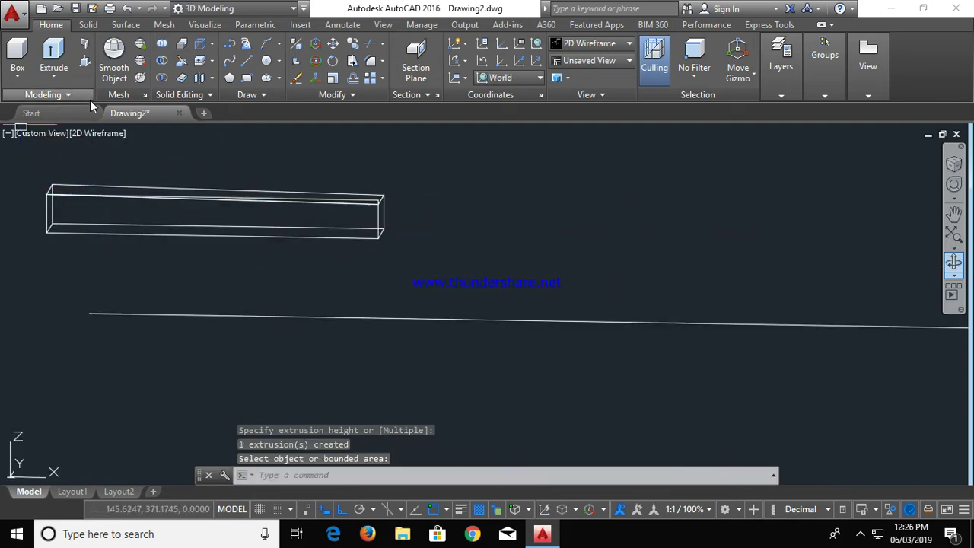
Switch the viewport to the Conceptual visual style and orbit to view the box
{"action": "left_click", "coordinate": [98, 134]}
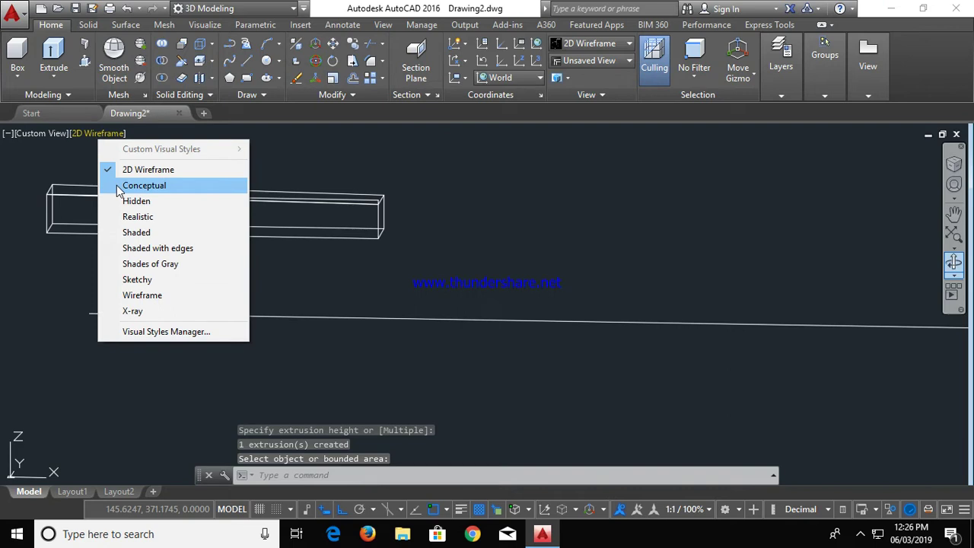
{"action": "left_click", "coordinate": [121, 185]}
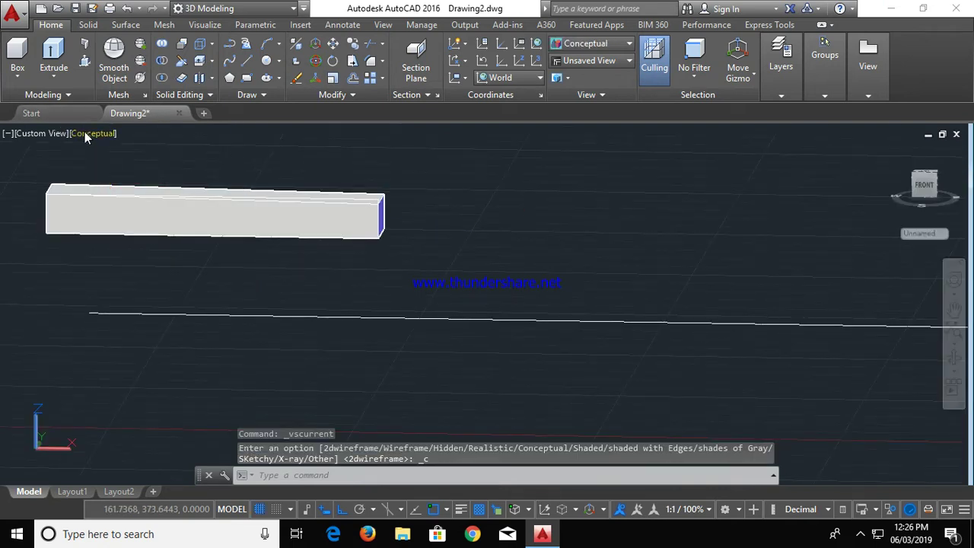
{"action": "left_click", "coordinate": [953, 364]}
{"action": "mouse_move", "coordinate": [183, 252]}
{"action": "left_mouse_down"}
{"action": "mouse_move", "coordinate": [205, 283]}
{"action": "mouse_move", "coordinate": [318, 278]}
{"action": "mouse_move", "coordinate": [367, 238]}
{"action": "mouse_move", "coordinate": [428, 271]}
{"action": "mouse_move", "coordinate": [485, 232]}
{"action": "mouse_move", "coordinate": [505, 231]}
{"action": "mouse_move", "coordinate": [465, 276]}
{"action": "mouse_move", "coordinate": [308, 336]}
{"action": "mouse_move", "coordinate": [213, 297]}
{"action": "mouse_move", "coordinate": [190, 251]}
{"action": "left_mouse_up"}
{"action": "key", "text": "Escape"}
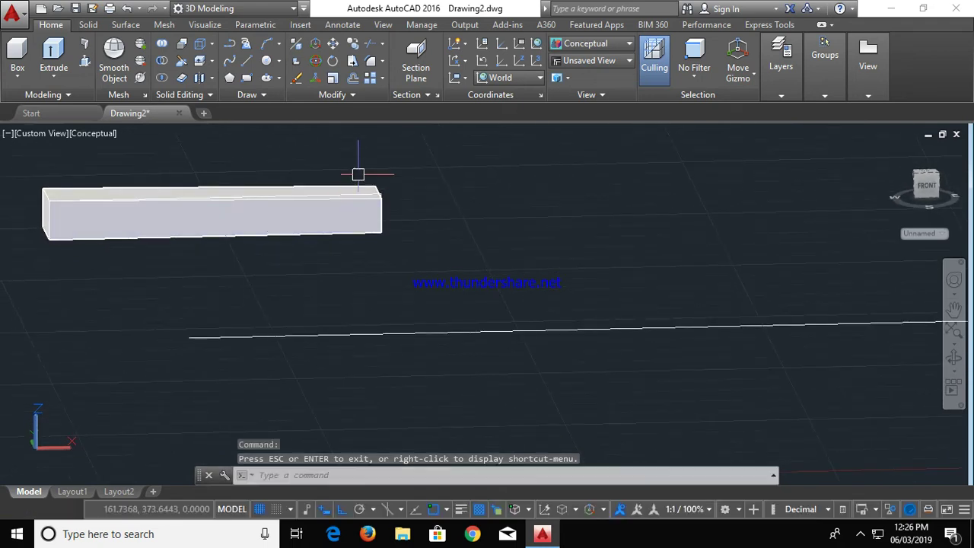
Erase the leftover 3D polyline from the long box
{"action": "left_click", "coordinate": [356, 192]}
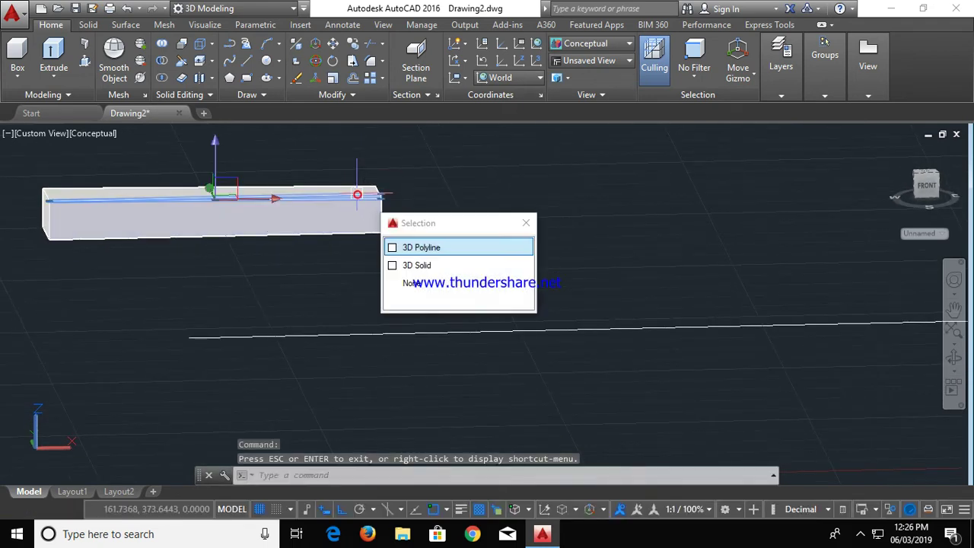
{"action": "key", "text": "Delete"}
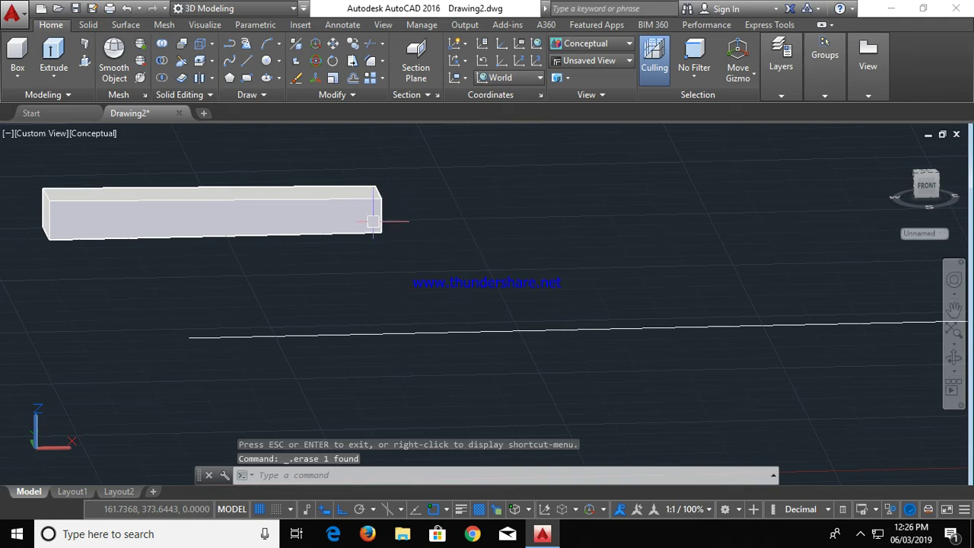
{"action": "key", "text": "Escape"}
{"action": "scroll", "coordinate": [647, 207], "scroll_direction": "down", "scroll_amount": 5}
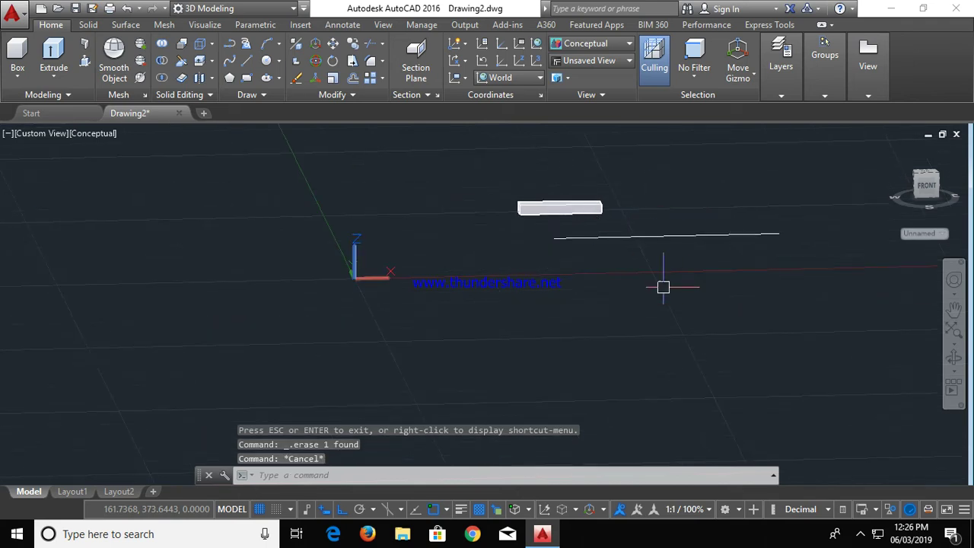
Unhide all objects, then isolate the two flanges and undo the isolation
{"action": "right_click", "coordinate": [662, 286]}
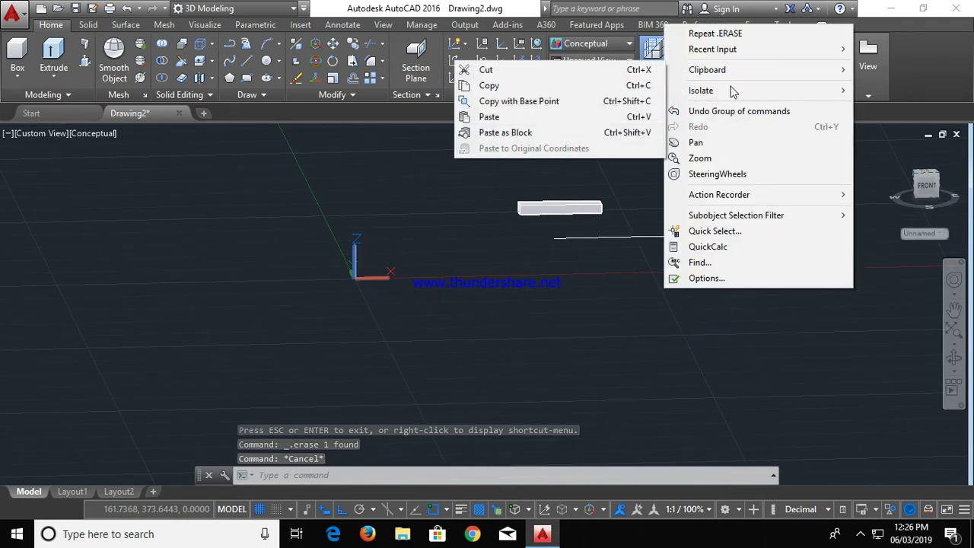
{"action": "left_click", "coordinate": [615, 122]}
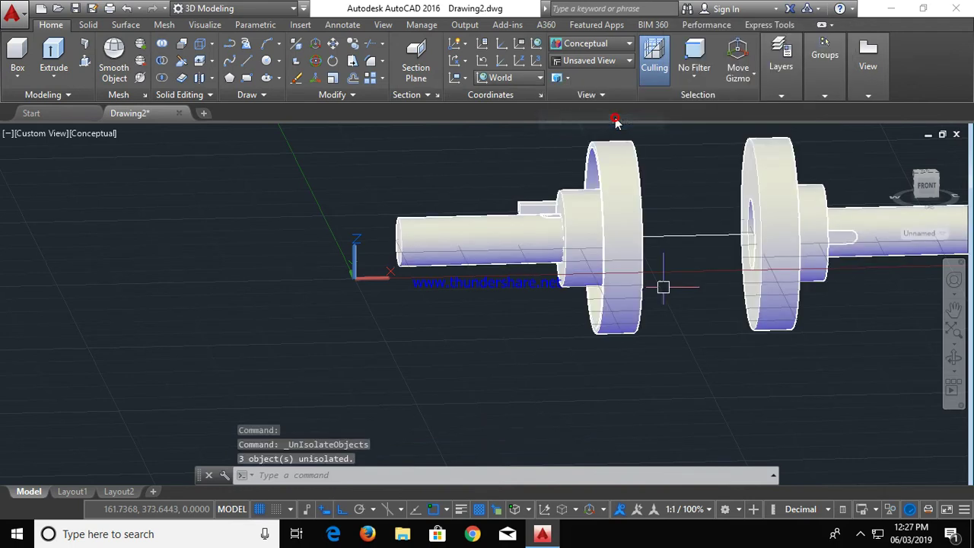
{"action": "left_click", "coordinate": [594, 226]}
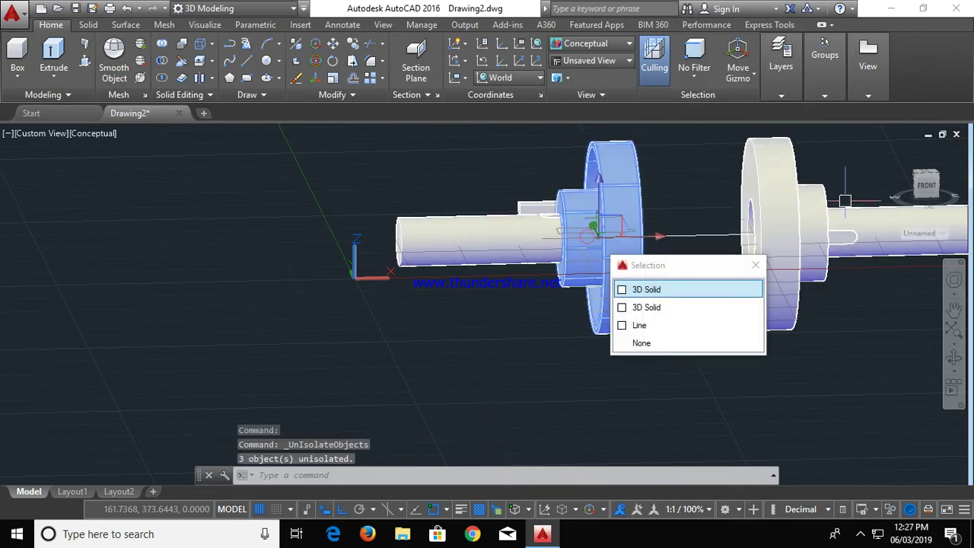
{"action": "left_click", "coordinate": [786, 191]}
{"action": "right_click", "coordinate": [788, 196]}
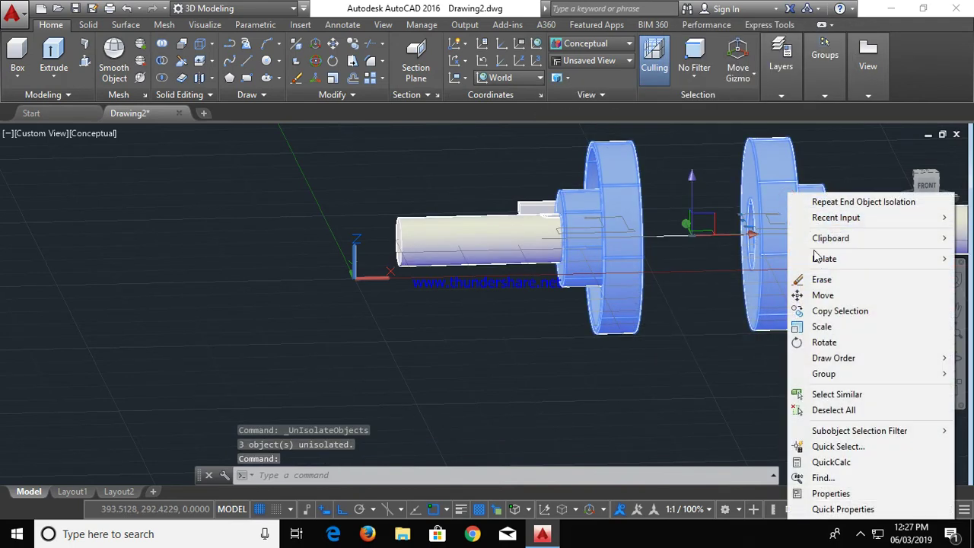
{"action": "mouse_move", "coordinate": [823, 258]}
{"action": "left_click", "coordinate": [743, 260]}
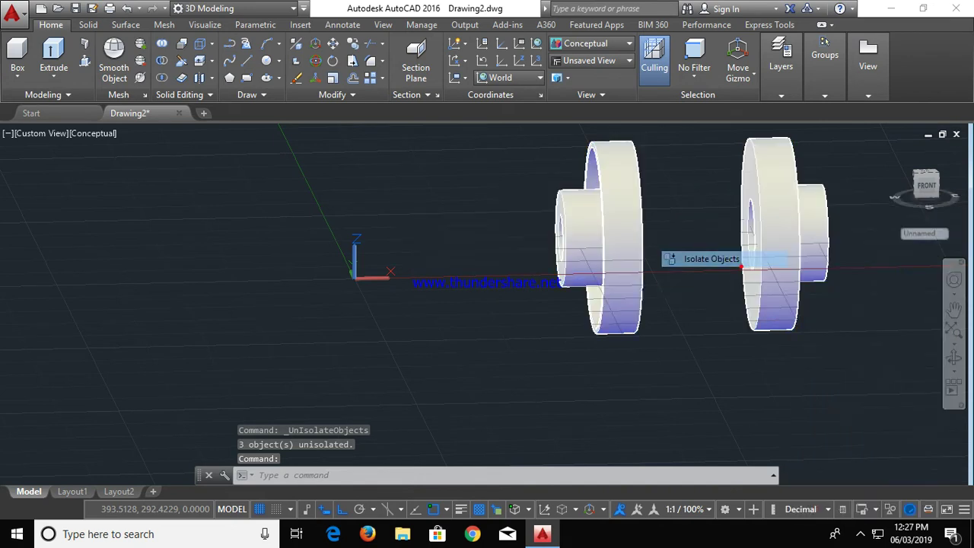
{"action": "key", "text": "ctrl+z"}
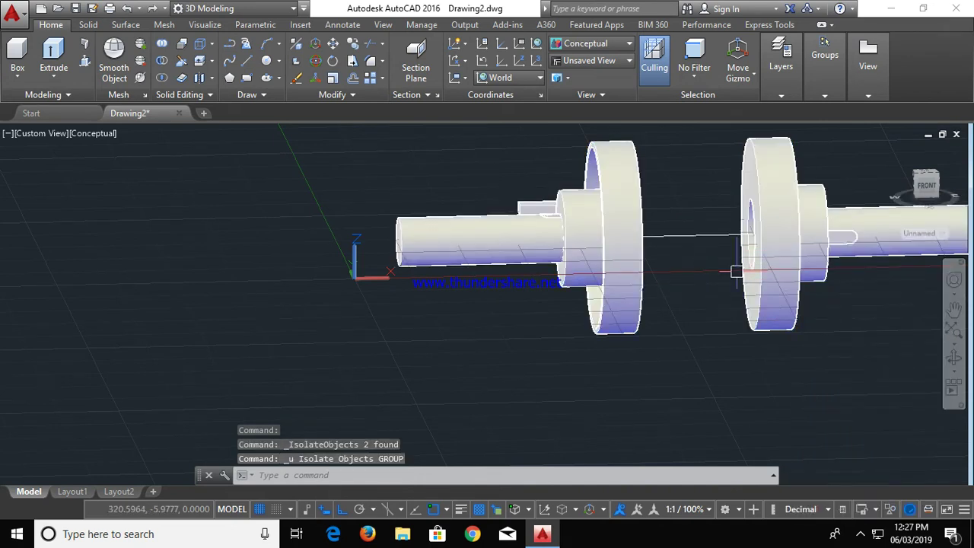
Hide the left and right flanges, leaving only the keyed shafts visible
{"action": "left_click", "coordinate": [631, 222]}
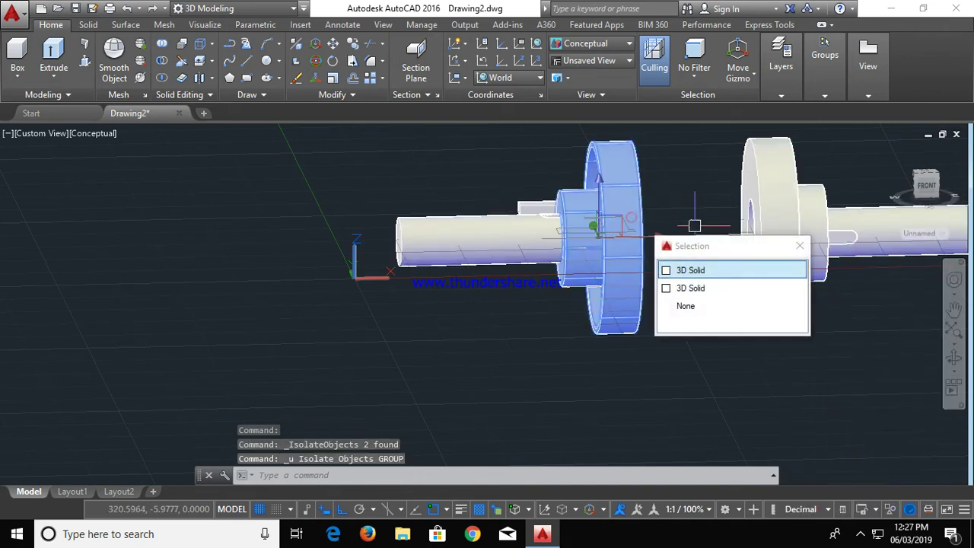
{"action": "left_click", "coordinate": [781, 202]}
{"action": "right_click", "coordinate": [782, 201]}
{"action": "mouse_move", "coordinate": [818, 259]}
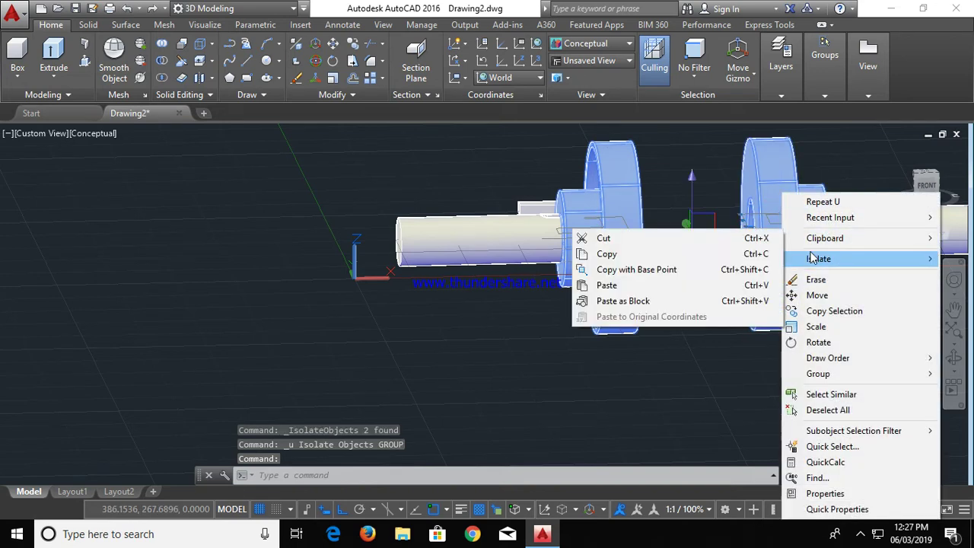
{"action": "left_click", "coordinate": [711, 274]}
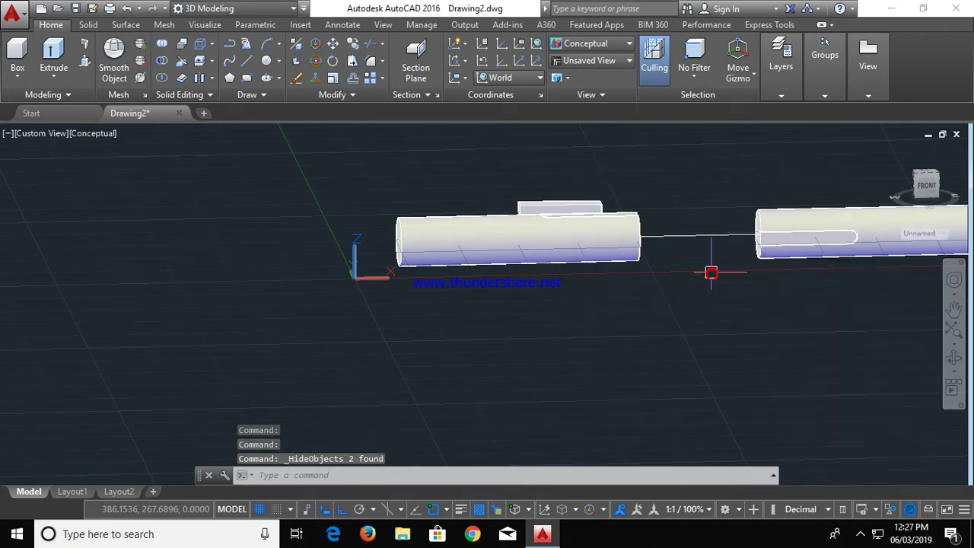
{"action": "left_click", "coordinate": [953, 359]}
3DMOVE the loose key box from its corner onto the upper shaft's keyway
{"action": "mouse_move", "coordinate": [655, 265]}
{"action": "left_mouse_down"}
{"action": "mouse_move", "coordinate": [667, 321]}
{"action": "mouse_move", "coordinate": [707, 330]}
{"action": "mouse_move", "coordinate": [613, 373]}
{"action": "mouse_move", "coordinate": [543, 362]}
{"action": "mouse_move", "coordinate": [519, 289]}
{"action": "left_mouse_up"}
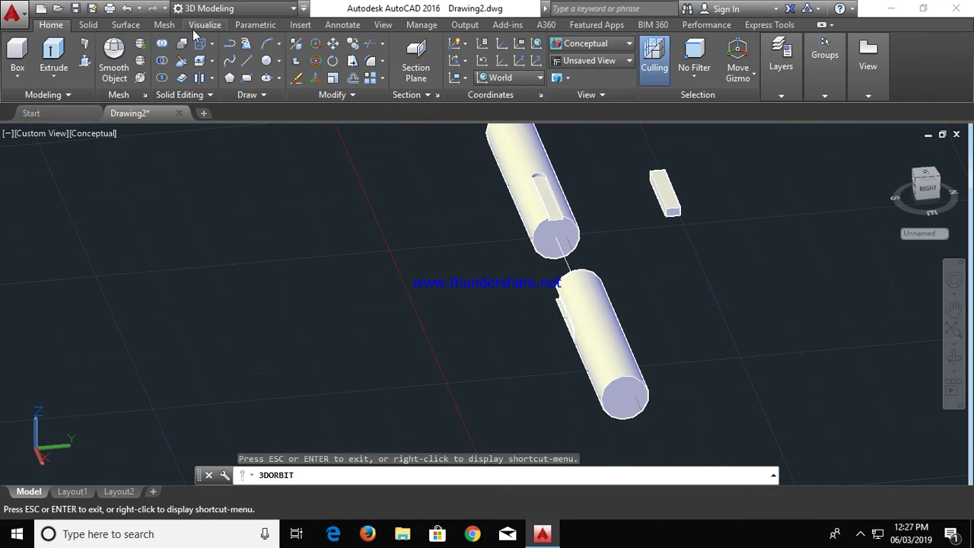
{"action": "left_click", "coordinate": [319, 45]}
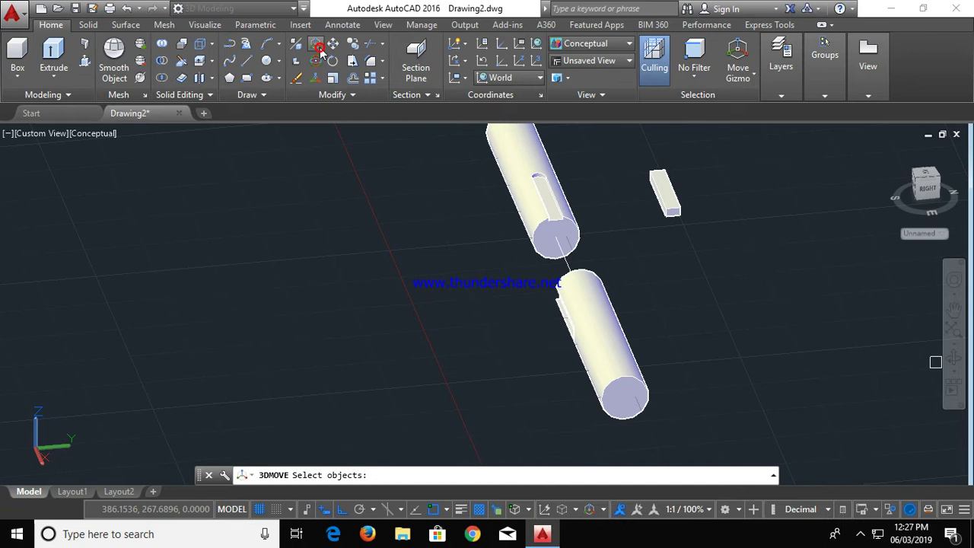
{"action": "left_click", "coordinate": [674, 205]}
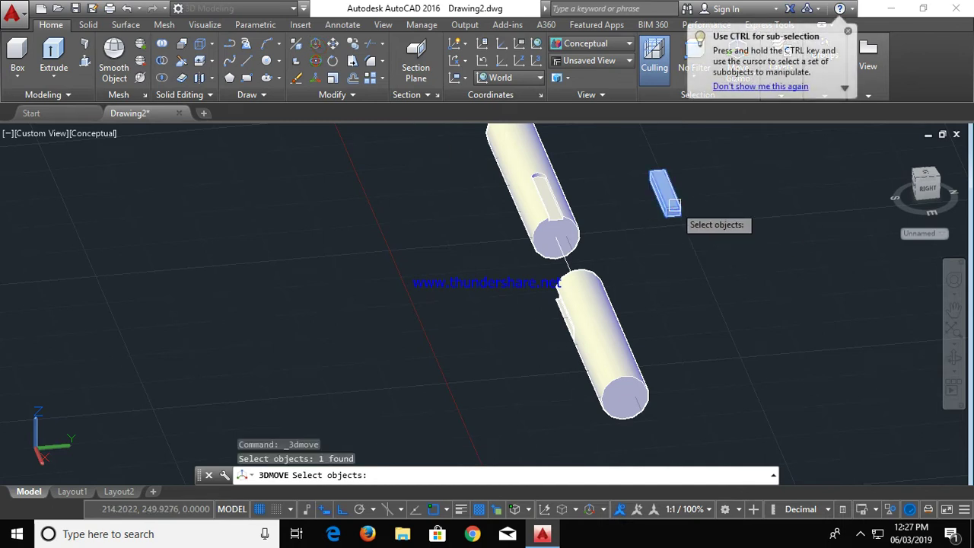
{"action": "key", "text": "Return"}
{"action": "scroll", "coordinate": [652, 191], "scroll_direction": "up", "scroll_amount": 2}
{"action": "scroll", "coordinate": [650, 189], "scroll_direction": "up", "scroll_amount": 3}
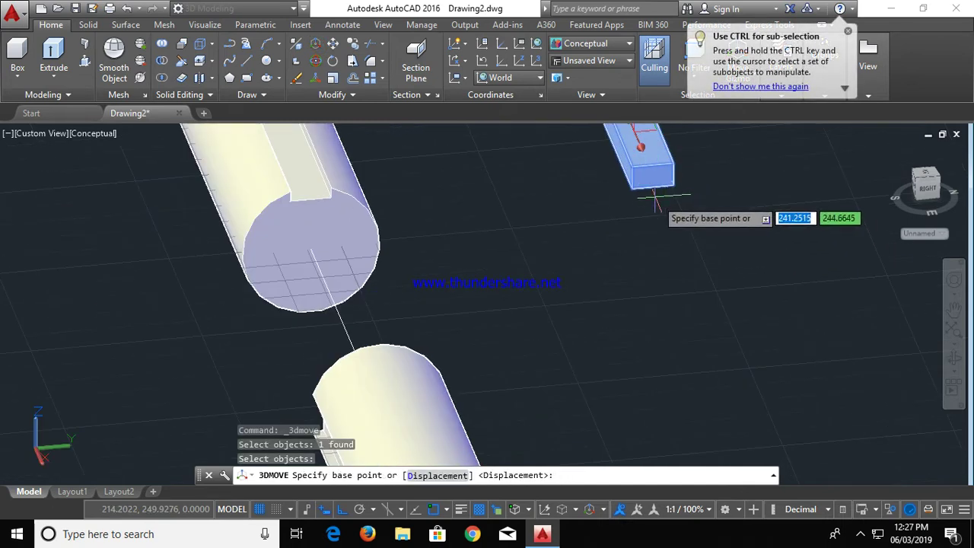
{"action": "left_click", "coordinate": [651, 190]}
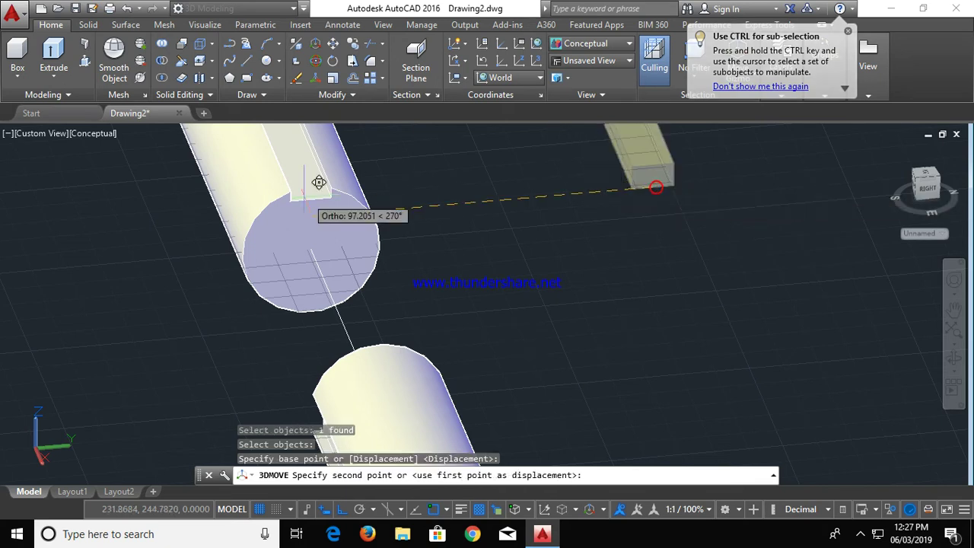
{"action": "left_click", "coordinate": [325, 184]}
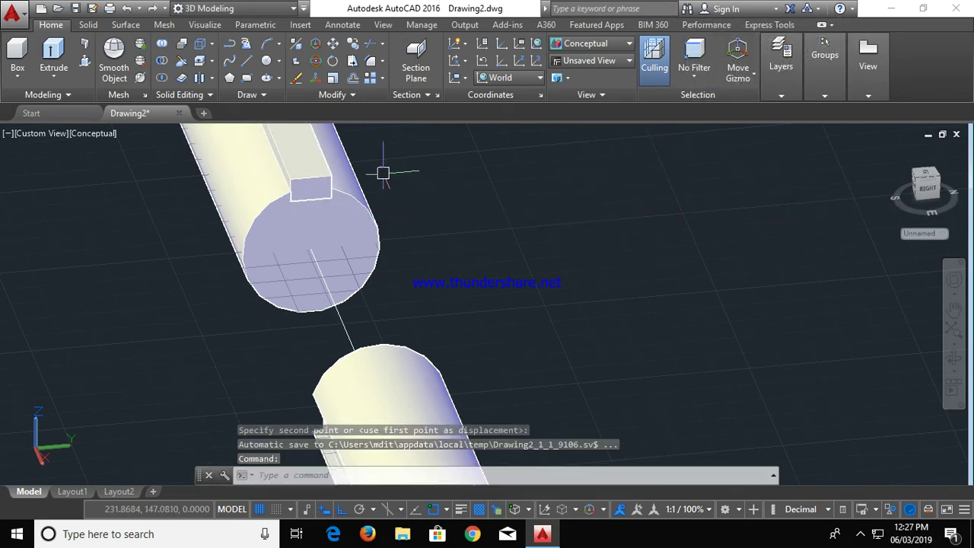
Copy the seated key solid to a spot beside the shafts
{"action": "left_click", "coordinate": [353, 43]}
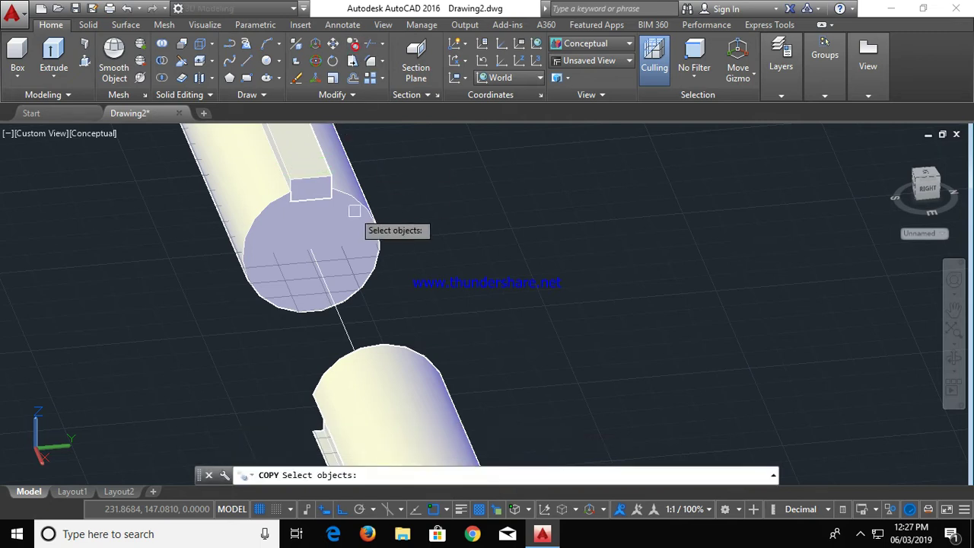
{"action": "left_click", "coordinate": [327, 186]}
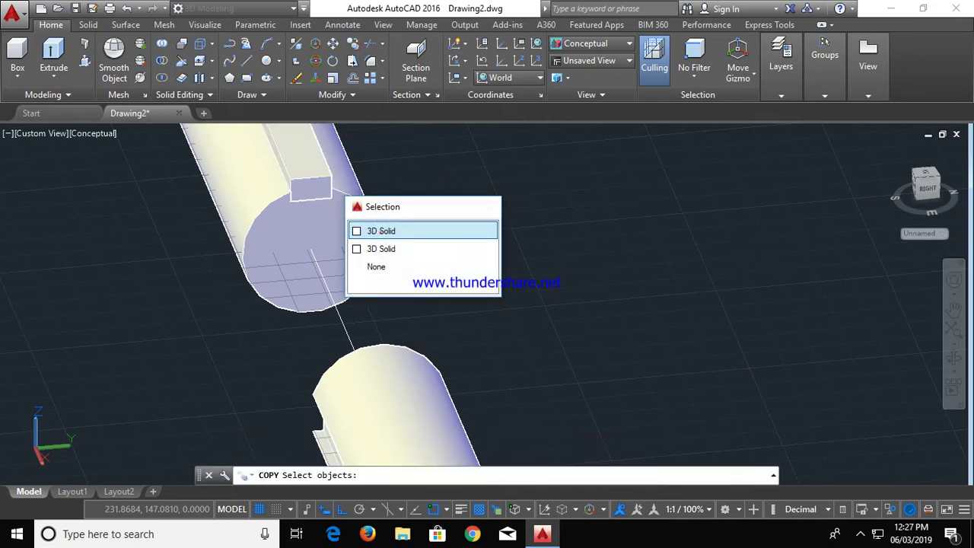
{"action": "left_click", "coordinate": [382, 232]}
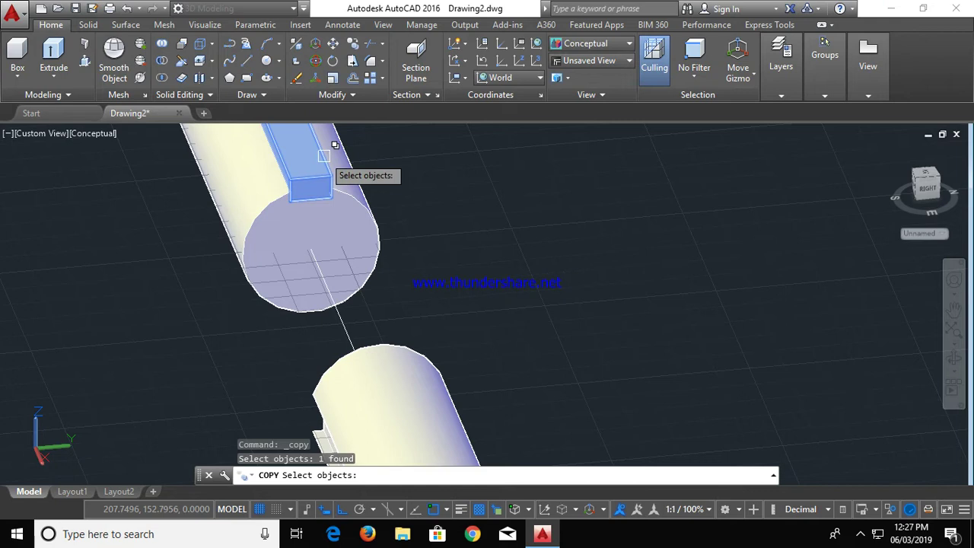
{"action": "key", "text": "Return"}
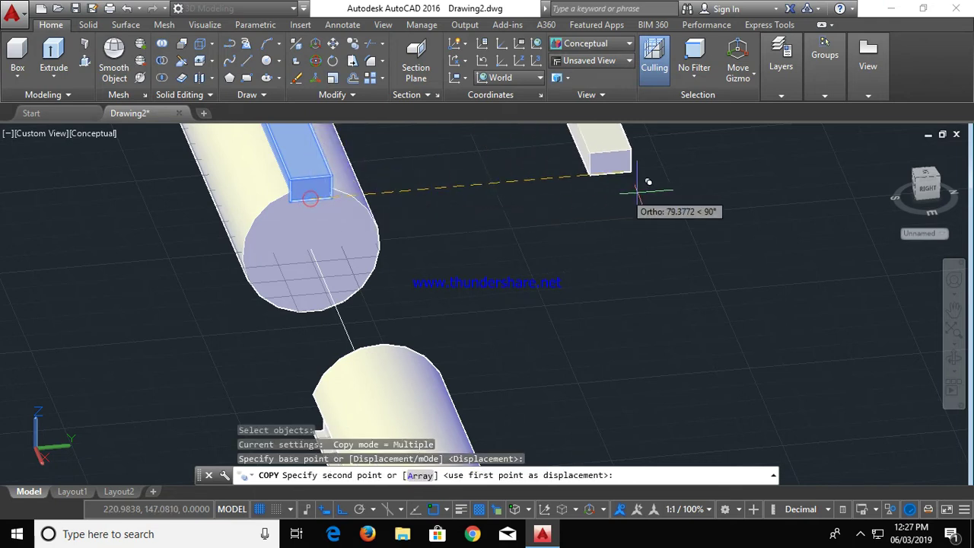
{"action": "left_click", "coordinate": [645, 191]}
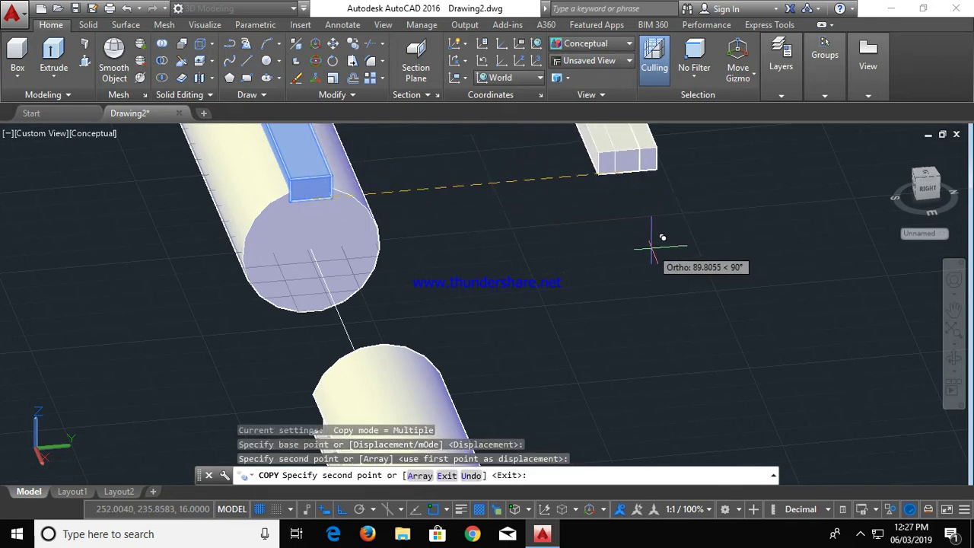
{"action": "key", "text": "Escape"}
{"action": "mouse_move", "coordinate": [597, 296]}
{"action": "middle_mouse_down", "text": "shift"}
{"action": "mouse_move", "coordinate": [578, 251]}
{"action": "mouse_move", "coordinate": [613, 242]}
{"action": "mouse_move", "coordinate": [581, 252]}
{"action": "mouse_move", "coordinate": [236, 162]}
{"action": "mouse_move", "coordinate": [272, 376]}
{"action": "middle_mouse_up", "text": "shift"}
Switch the display to 2D Wireframe with the copied key box selected
{"action": "scroll", "coordinate": [267, 358], "scroll_direction": "up", "scroll_amount": 3}
{"action": "scroll", "coordinate": [271, 359], "scroll_direction": "up", "scroll_amount": 2}
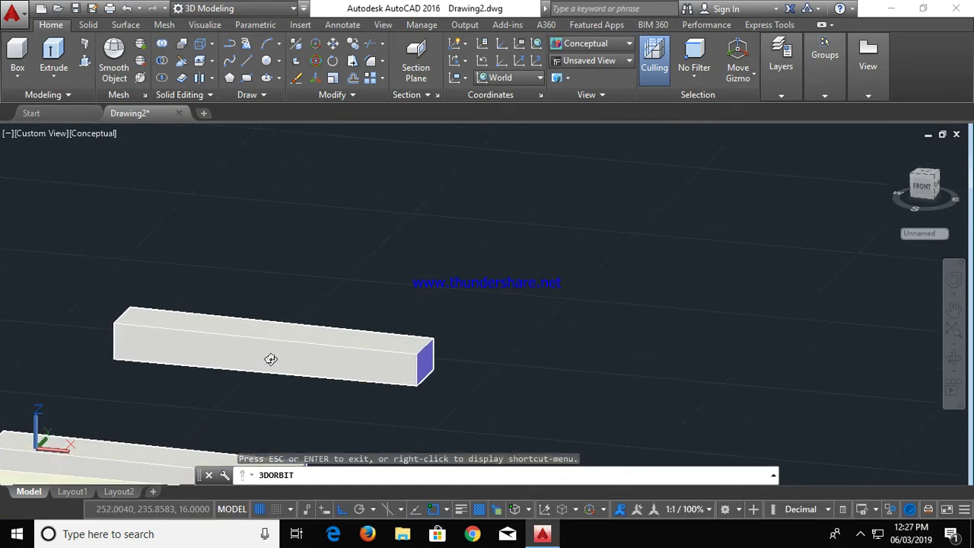
{"action": "key", "text": "Escape"}
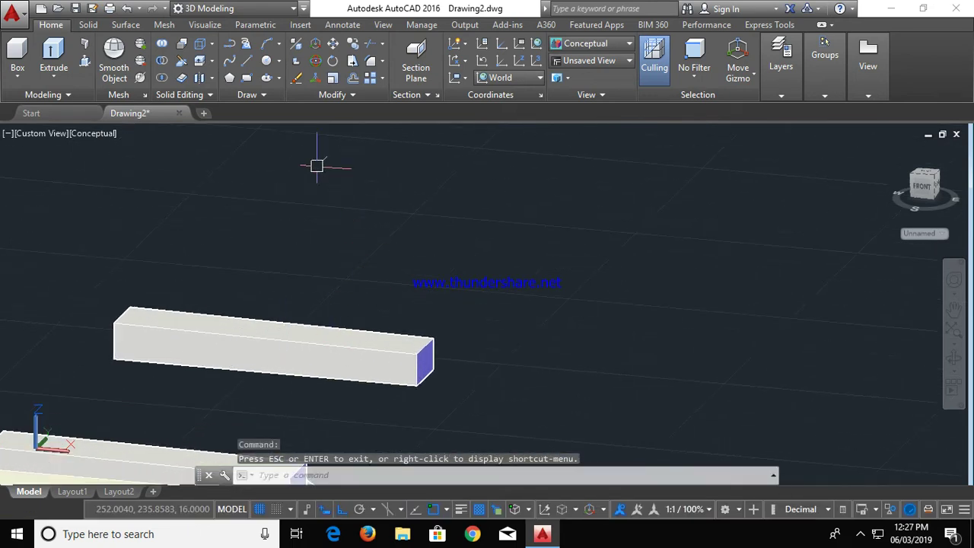
{"action": "left_click", "coordinate": [373, 375]}
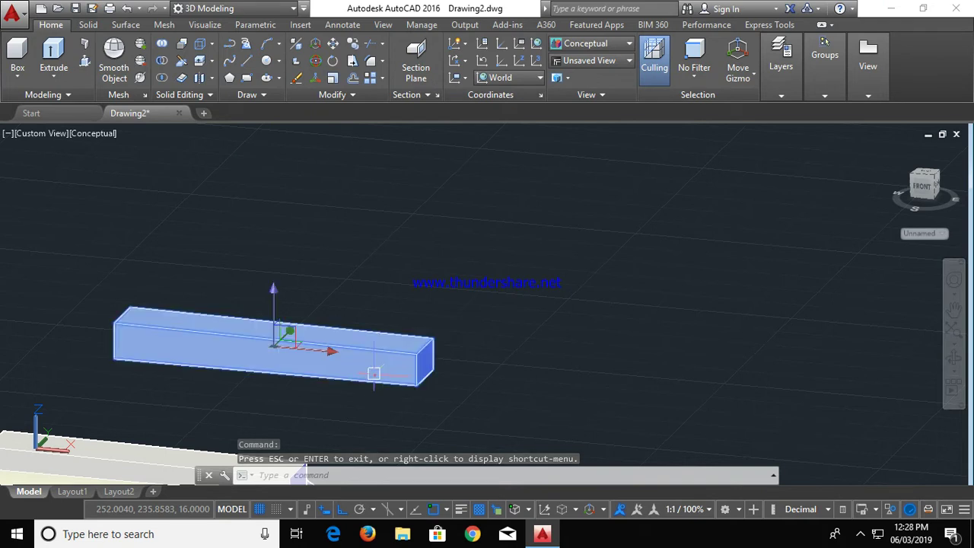
{"action": "left_click", "coordinate": [99, 135]}
{"action": "left_click", "coordinate": [118, 171]}
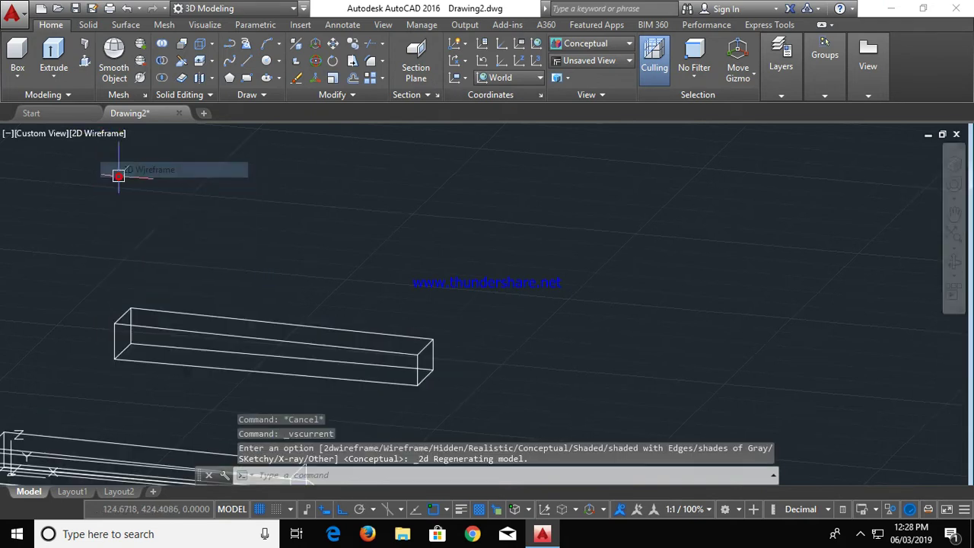
Drag the copied key box by its centre grip to a new position
{"action": "left_click", "coordinate": [385, 364]}
{"action": "left_click", "coordinate": [274, 364]}
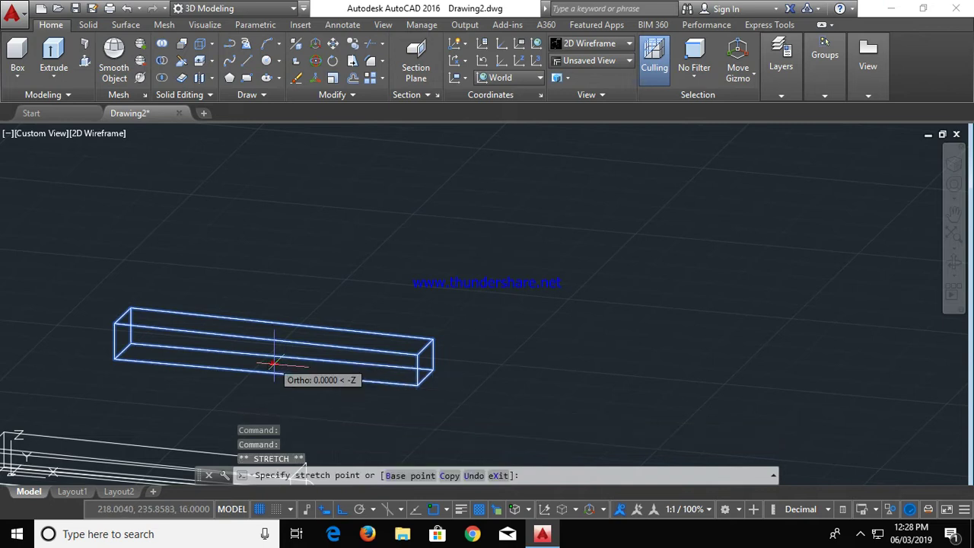
{"action": "left_click", "coordinate": [513, 309]}
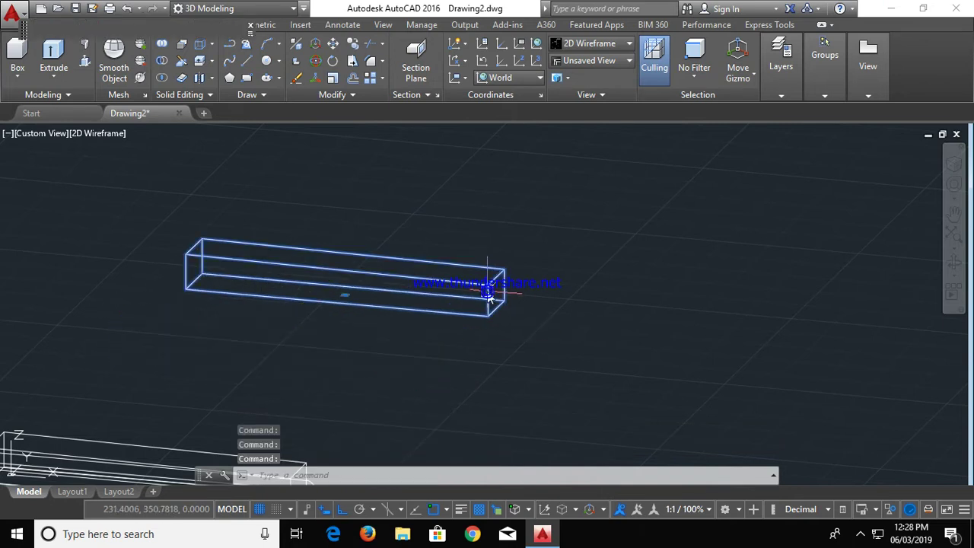
{"action": "key", "text": "Escape"}
{"action": "left_click", "coordinate": [489, 283]}
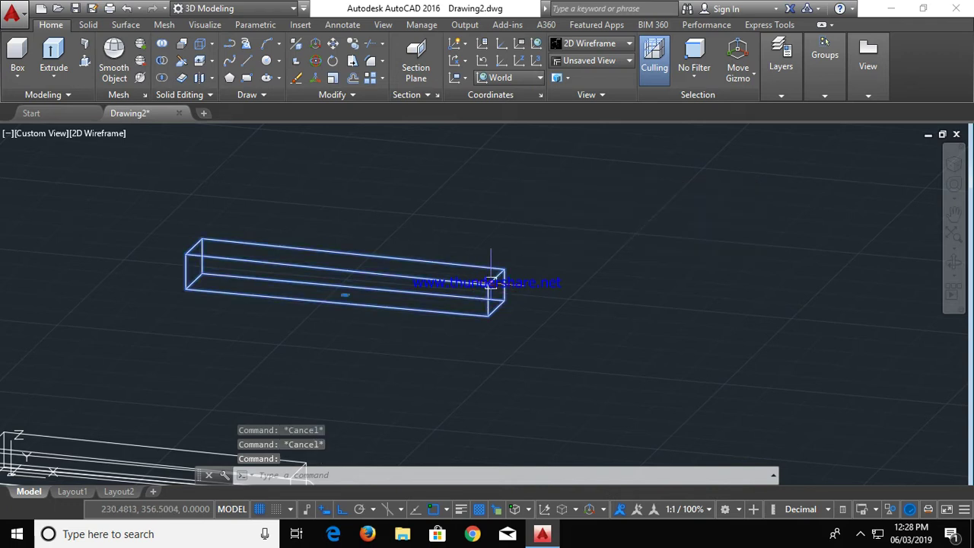
{"action": "key", "text": "Escape"}
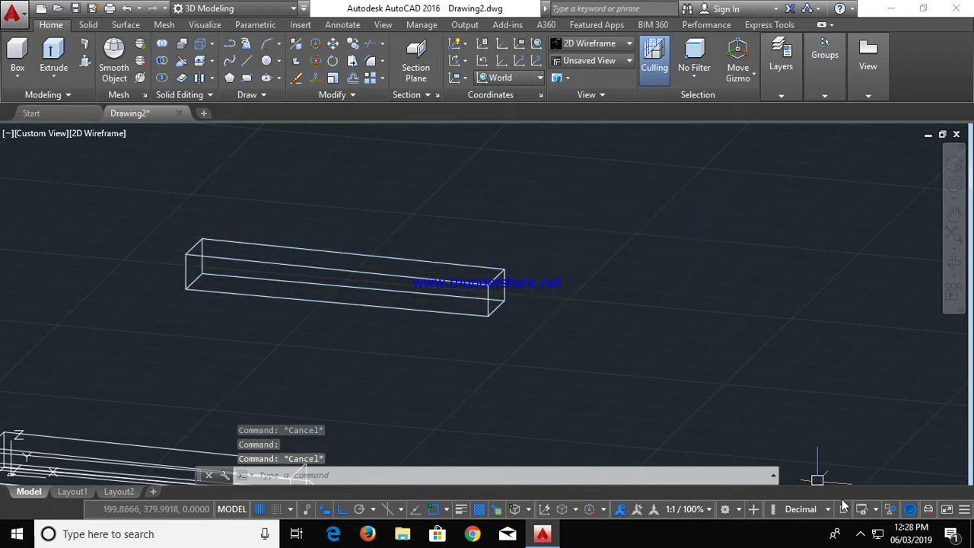
Change options from a system tray icon's menu, then start 3DROTATE
{"action": "left_click", "coordinate": [862, 534]}
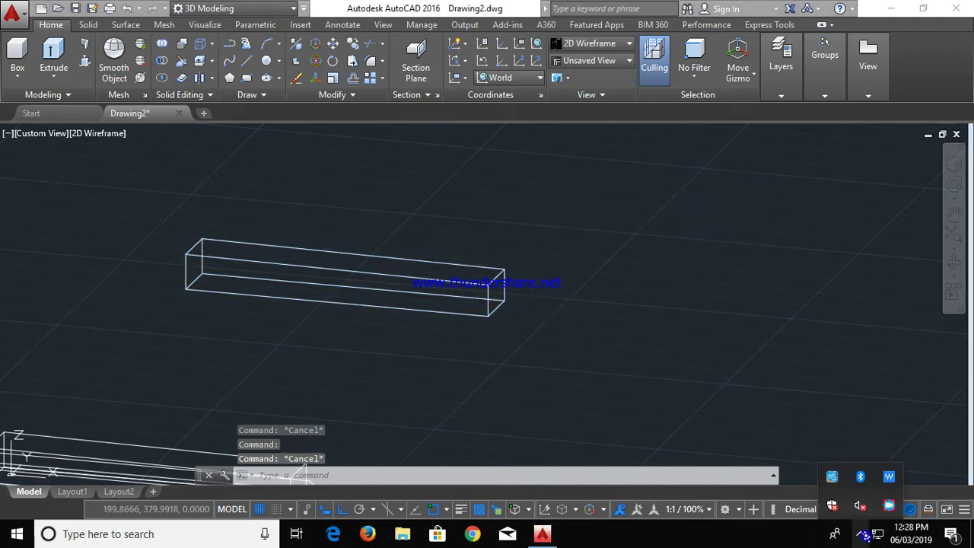
{"action": "right_click", "coordinate": [884, 515]}
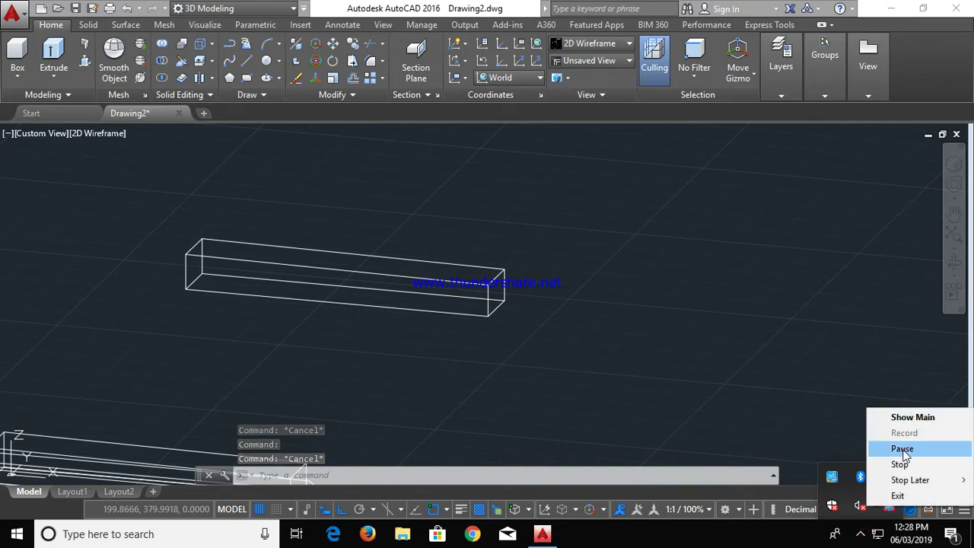
{"action": "left_click", "coordinate": [891, 448]}
{"action": "left_click", "coordinate": [636, 154]}
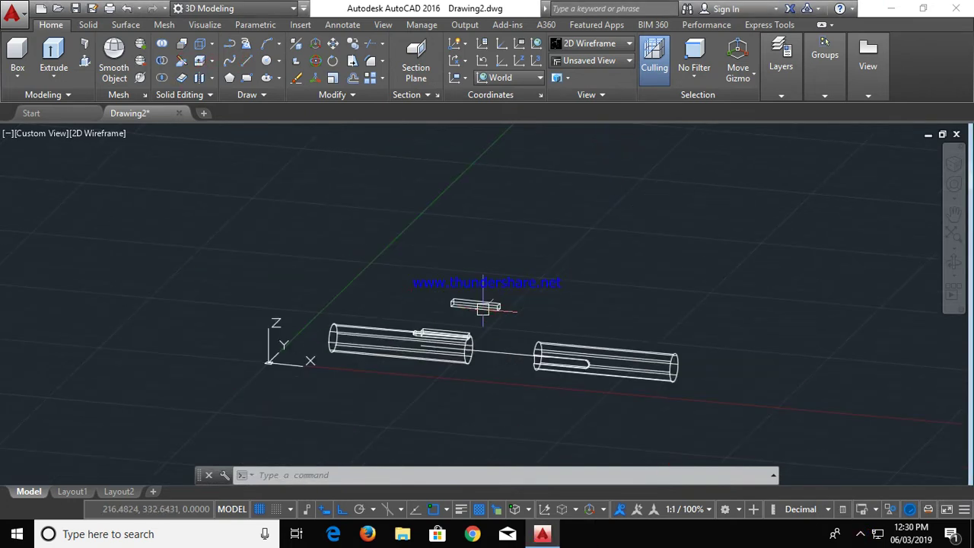
{"action": "left_click", "coordinate": [318, 60]}
Rotate the key box 90 degrees about the X axis
{"action": "left_click", "coordinate": [467, 304]}
{"action": "left_click", "coordinate": [466, 293]}
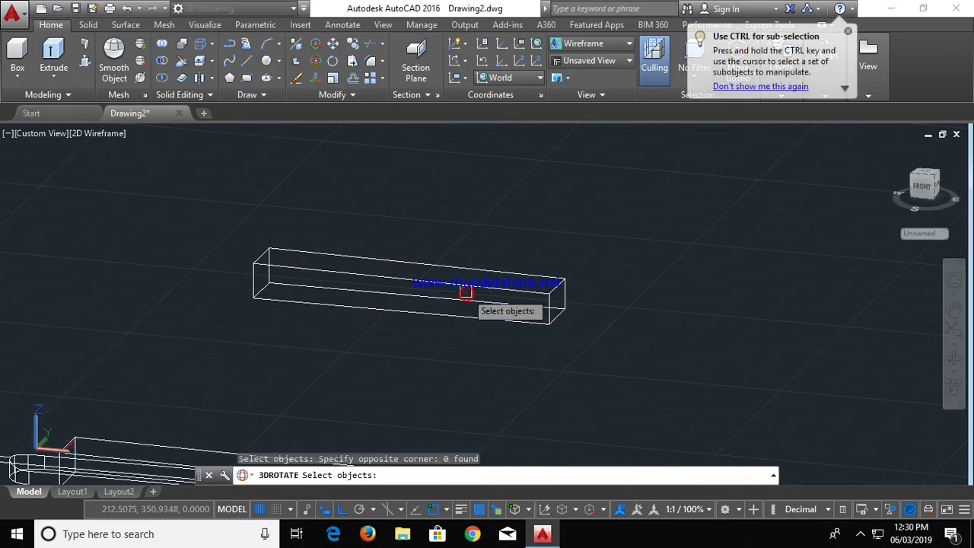
{"action": "left_click", "coordinate": [490, 313]}
{"action": "key", "text": "Return"}
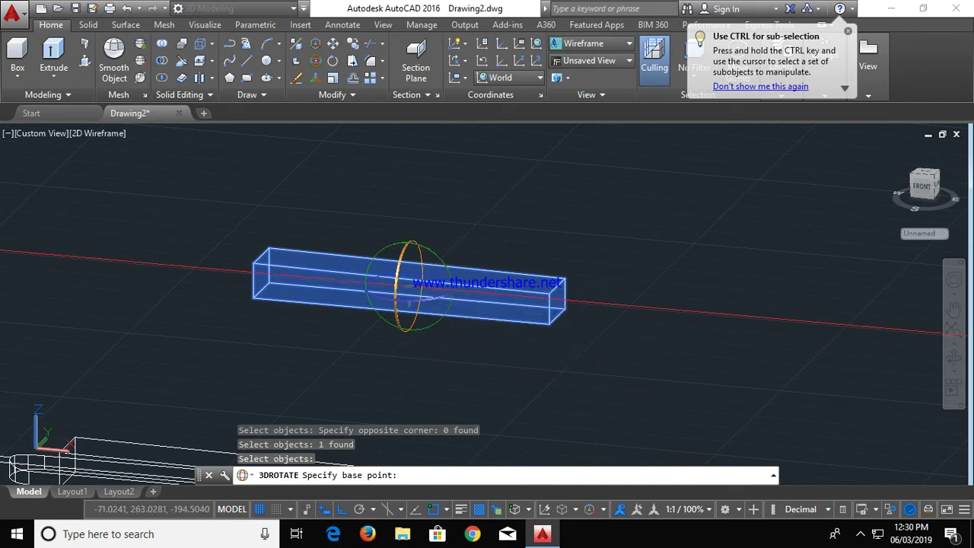
{"action": "left_click", "coordinate": [397, 278]}
{"action": "type", "text": "90"}
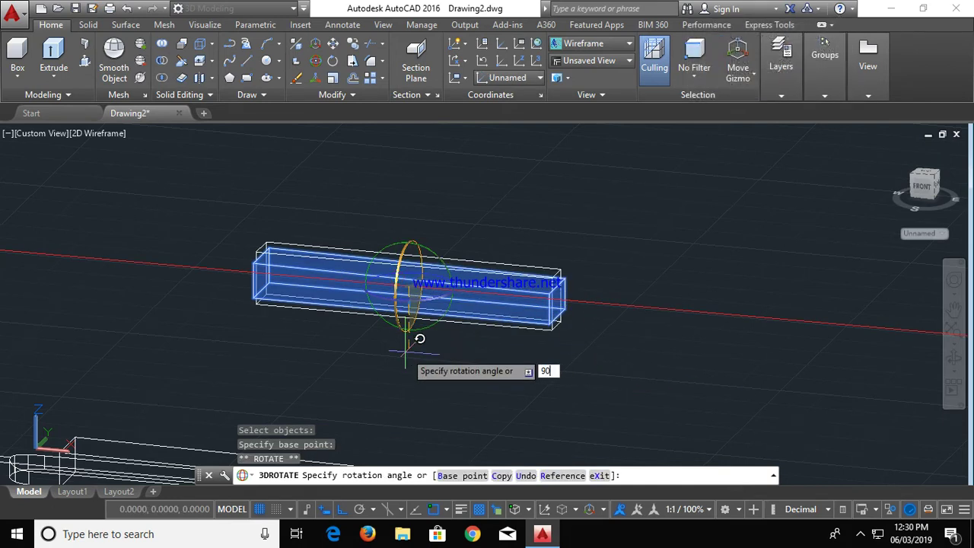
{"action": "key", "text": "Return"}
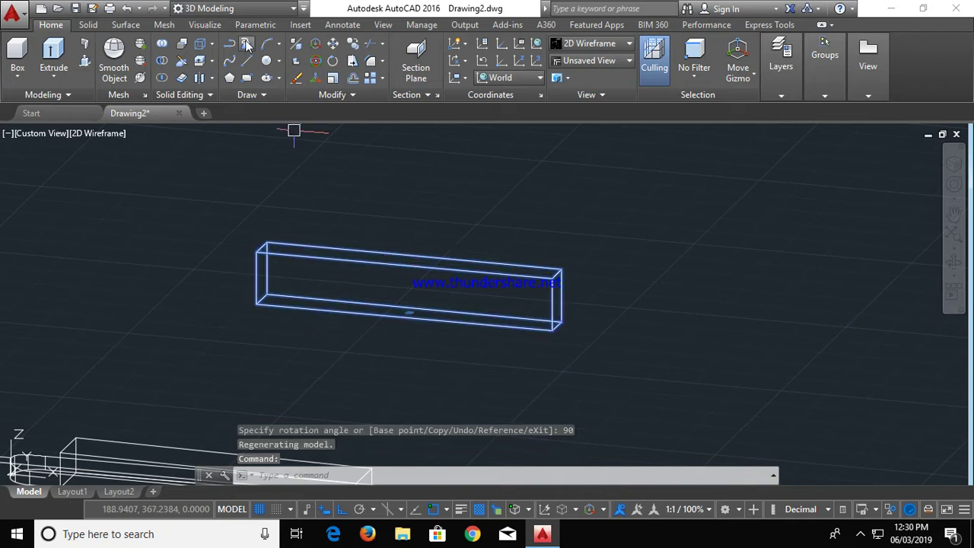
Rotate the key box 180 degrees about the vertical Z axis
{"action": "left_click", "coordinate": [317, 44]}
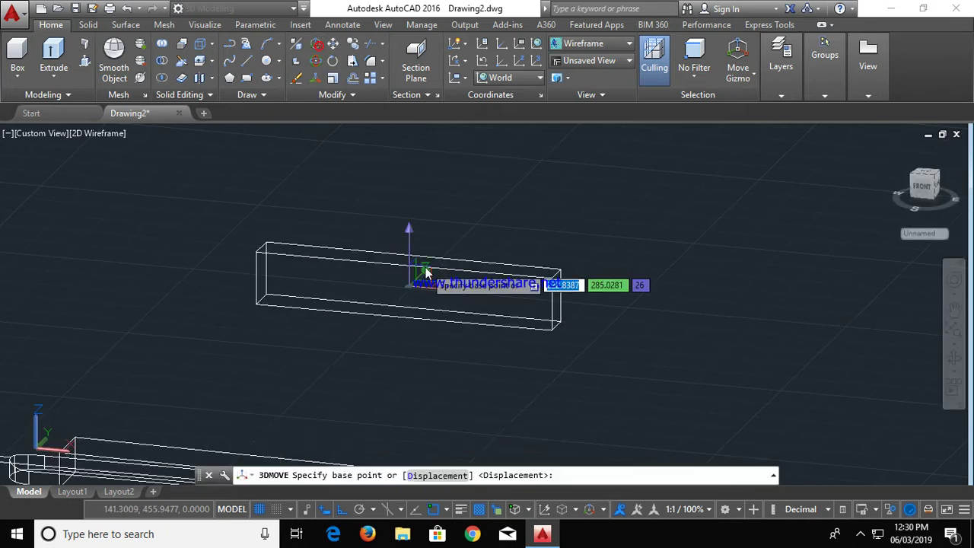
{"action": "left_click", "coordinate": [318, 63]}
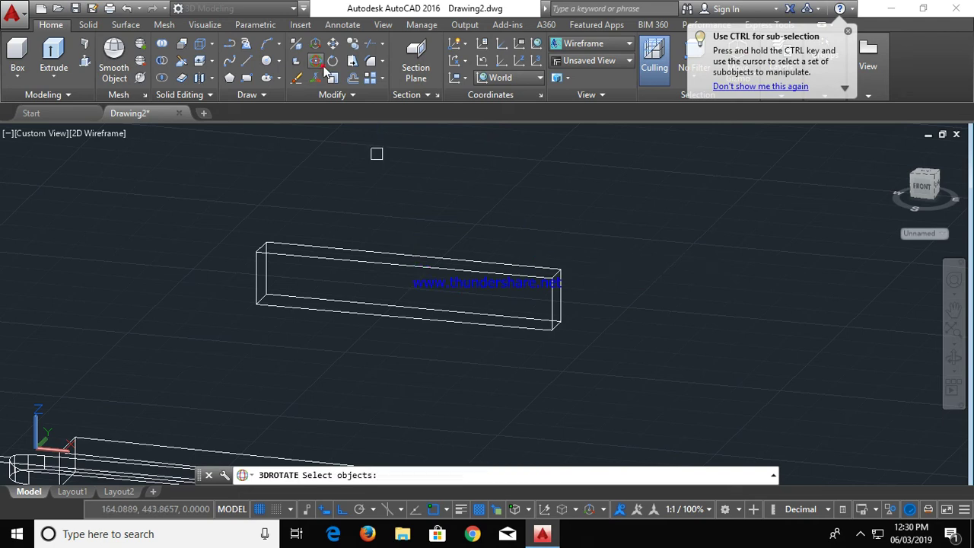
{"action": "left_click", "coordinate": [434, 269]}
{"action": "key", "text": "Return"}
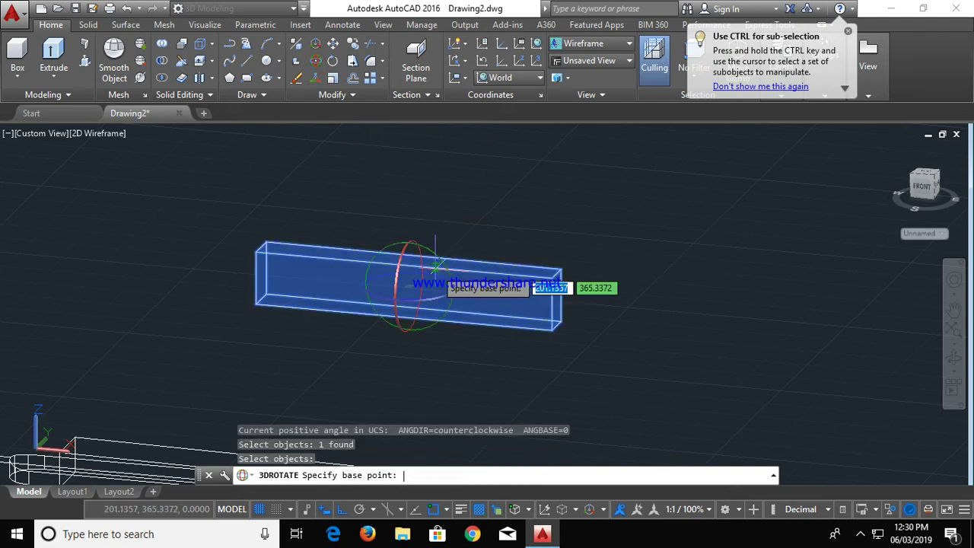
{"action": "left_click", "coordinate": [403, 245]}
{"action": "type", "text": "1"}
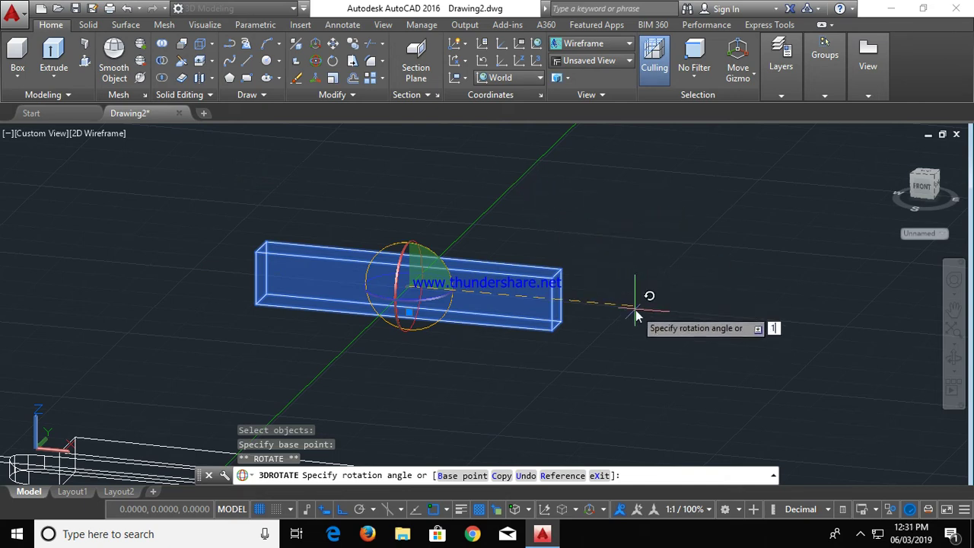
{"action": "type", "text": "80"}
{"action": "key", "text": "Return"}
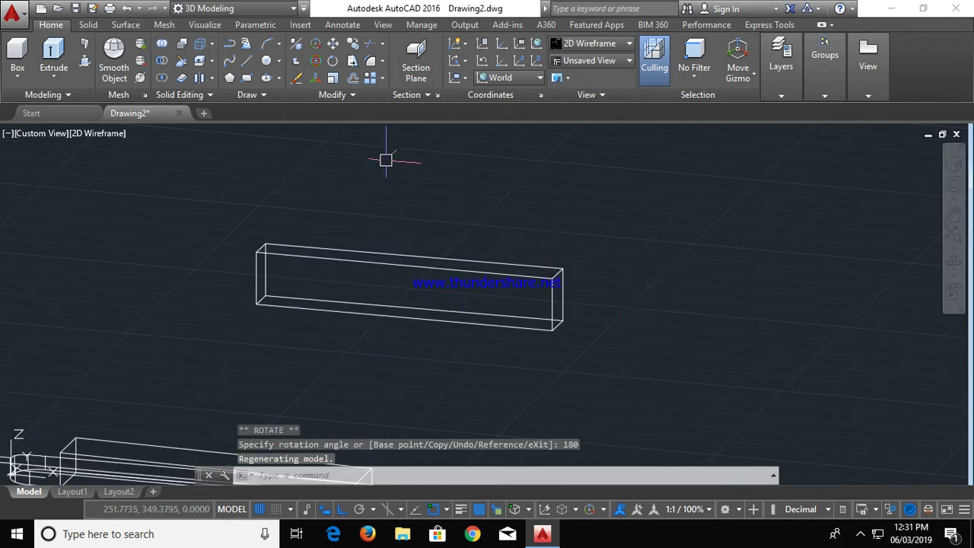
Start moving the key box, cancel, and pan to show it above the shafts
{"action": "left_click", "coordinate": [332, 44]}
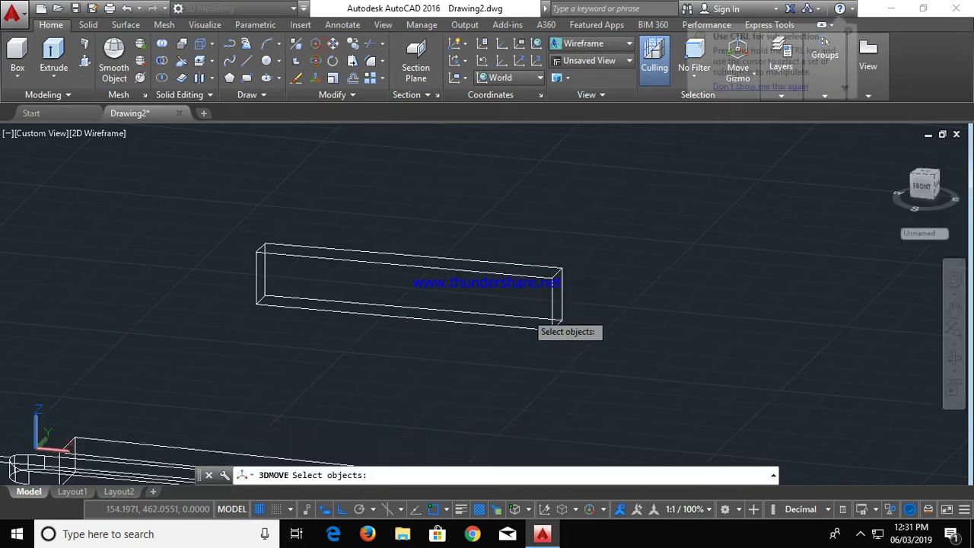
{"action": "left_click", "coordinate": [528, 311]}
{"action": "key", "text": "Return"}
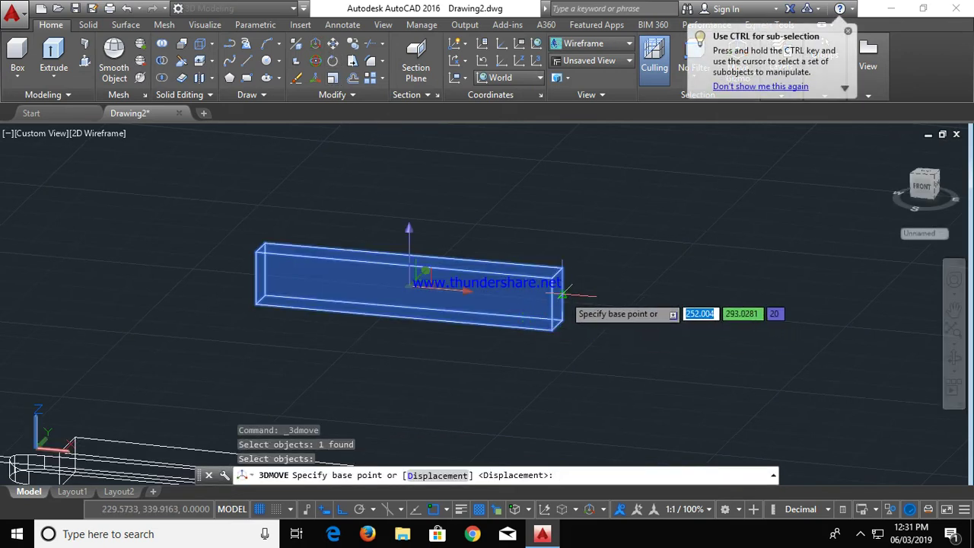
{"action": "left_click", "coordinate": [560, 293]}
{"action": "scroll", "coordinate": [613, 310], "scroll_direction": "down", "scroll_amount": 4}
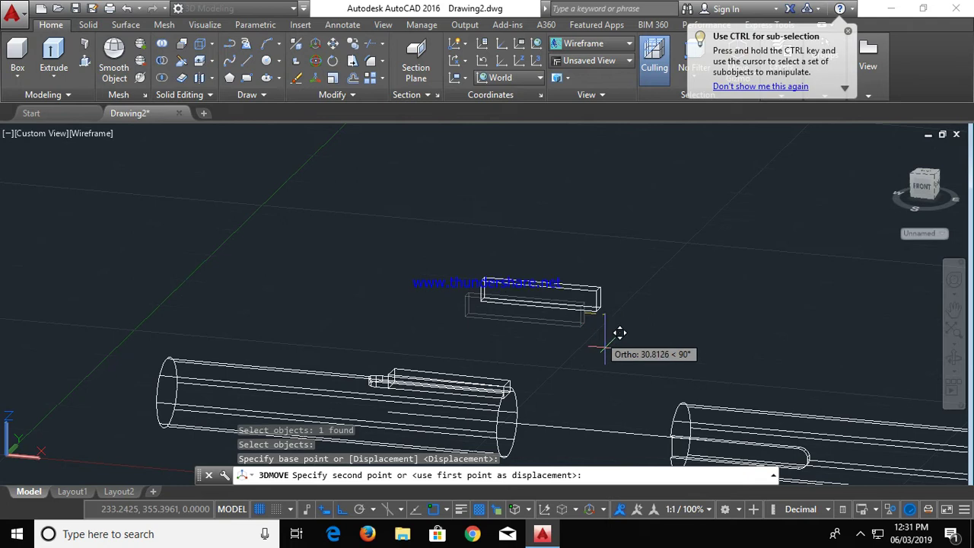
{"action": "middle_click_drag", "start_coordinate": [678, 379], "coordinate": [228, 185]}
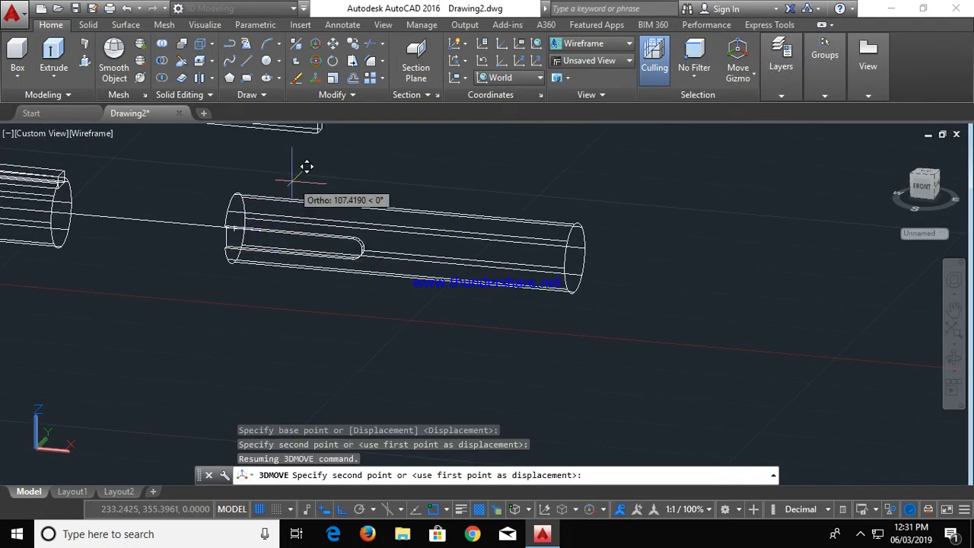
{"action": "key", "text": "Escape"}
{"action": "middle_click_drag", "start_coordinate": [150, 248], "coordinate": [387, 363]}
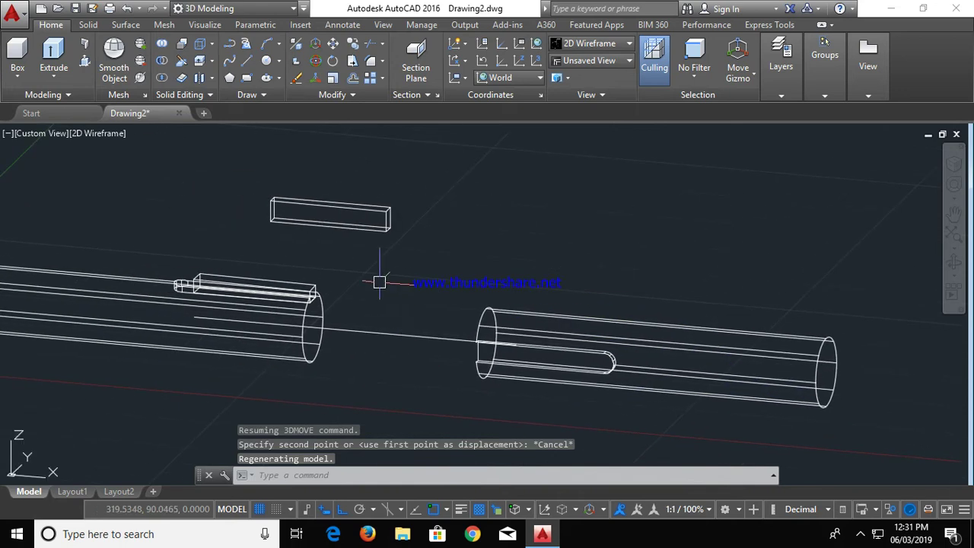
3DMOVE the key box from its corner into the right shaft's keyway
{"action": "left_click", "coordinate": [316, 46]}
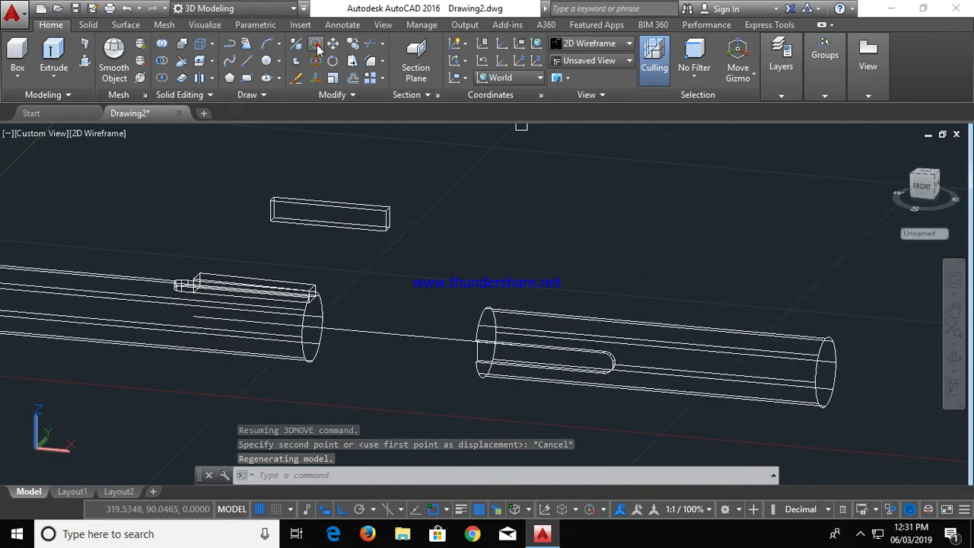
{"action": "left_click", "coordinate": [287, 201]}
{"action": "key", "text": "Return"}
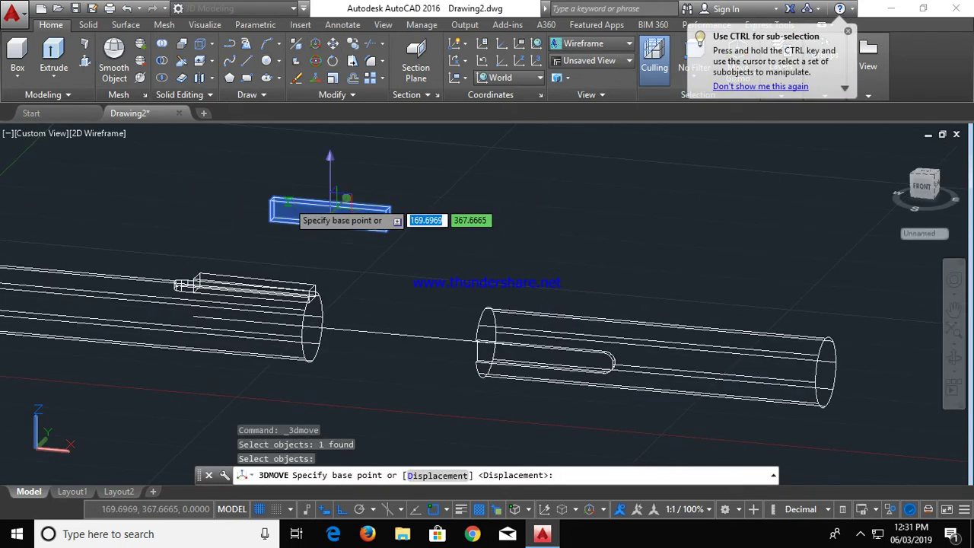
{"action": "scroll", "coordinate": [272, 217], "scroll_direction": "up", "scroll_amount": 4}
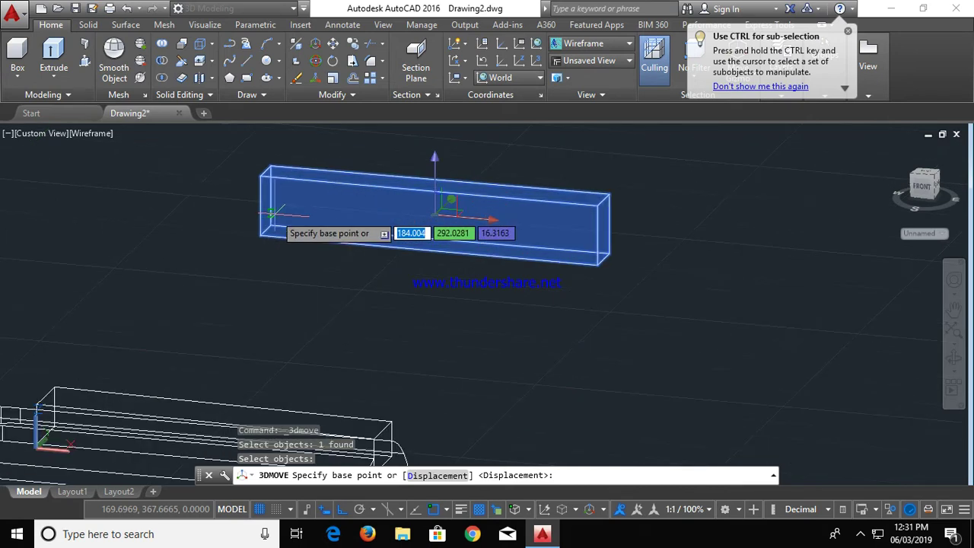
{"action": "left_click", "coordinate": [274, 192]}
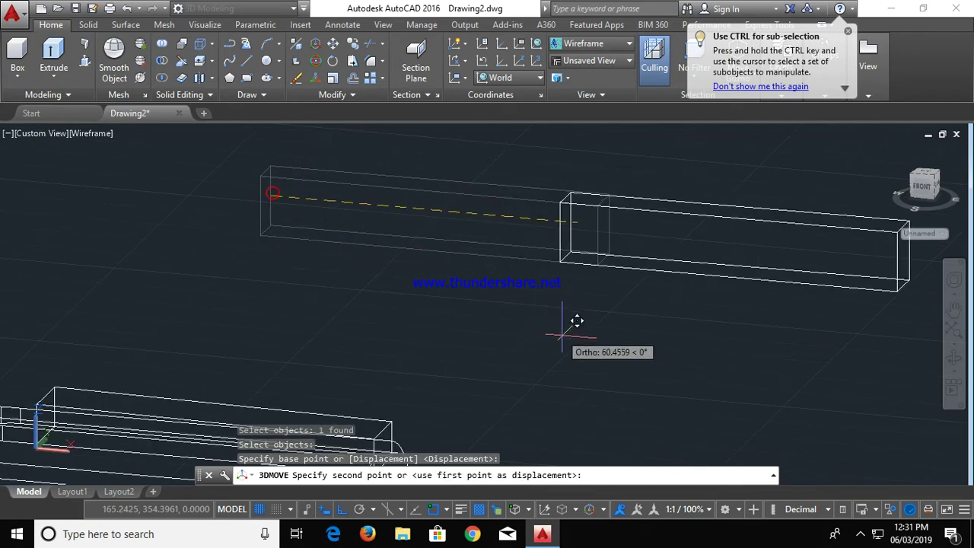
{"action": "scroll", "coordinate": [599, 342], "scroll_direction": "down", "scroll_amount": 3}
{"action": "middle_click_drag", "start_coordinate": [672, 422], "coordinate": [576, 337], "text": "shift"}
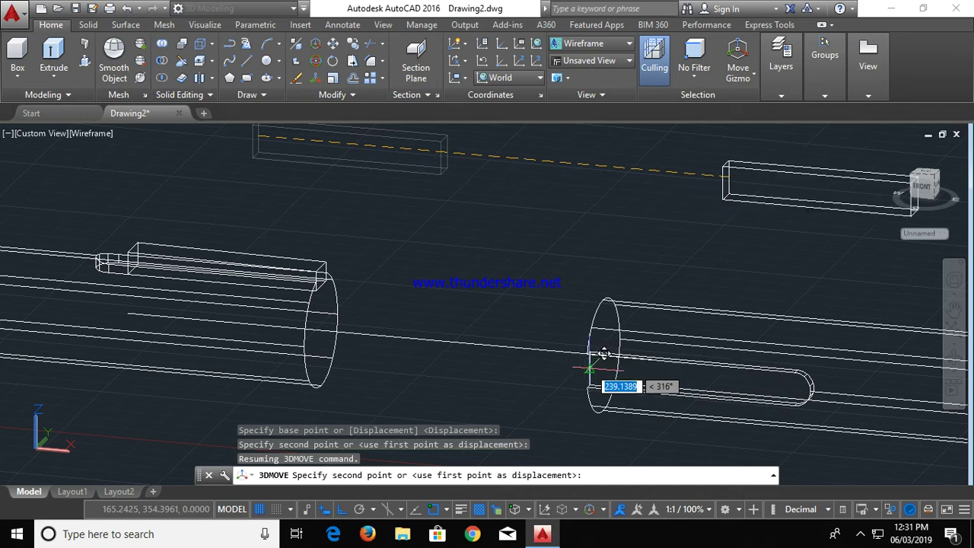
{"action": "left_click", "coordinate": [589, 368]}
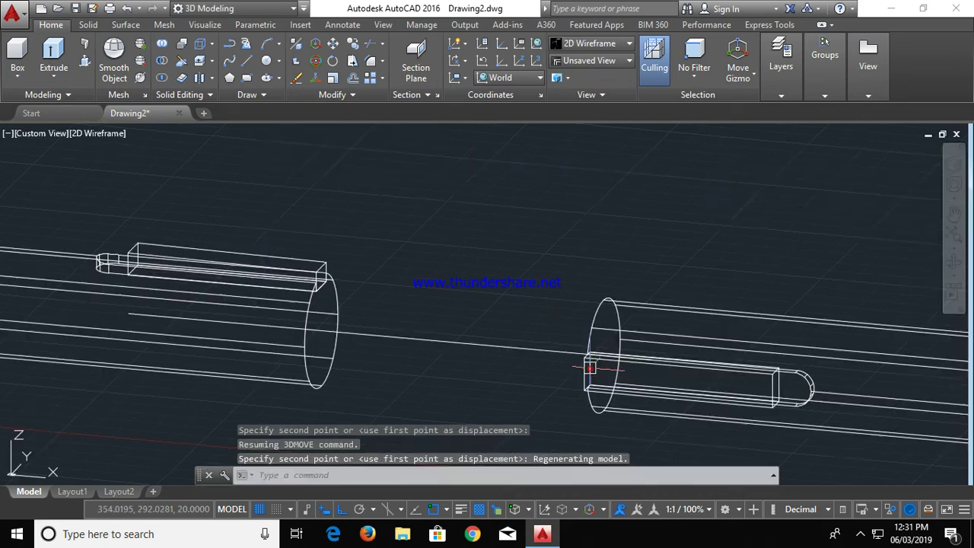
Orbit the model until the shafts lie level to check the seated key
{"action": "left_click", "coordinate": [953, 261]}
{"action": "mouse_move", "coordinate": [570, 354]}
{"action": "left_mouse_down"}
{"action": "mouse_move", "coordinate": [695, 333]}
{"action": "mouse_move", "coordinate": [743, 347]}
{"action": "mouse_move", "coordinate": [718, 430]}
{"action": "left_mouse_up"}
{"action": "mouse_move", "coordinate": [407, 255]}
{"action": "left_mouse_down"}
{"action": "mouse_move", "coordinate": [434, 282]}
{"action": "mouse_move", "coordinate": [410, 239]}
{"action": "mouse_move", "coordinate": [293, 211]}
{"action": "mouse_move", "coordinate": [291, 191]}
{"action": "mouse_move", "coordinate": [309, 183]}
{"action": "left_mouse_up"}
{"action": "key", "text": "Escape"}
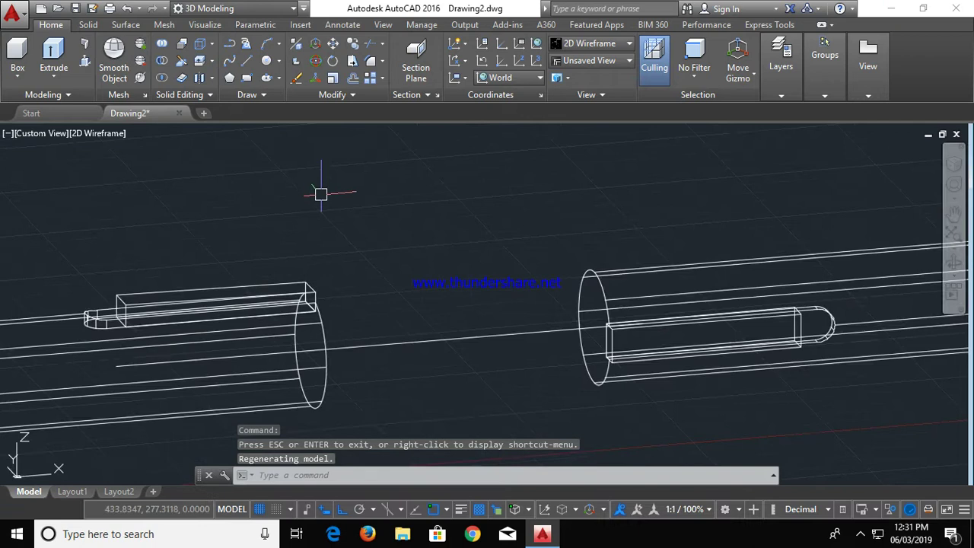
End object isolation so the two hidden flanges show again
{"action": "scroll", "coordinate": [320, 194], "scroll_direction": "down", "scroll_amount": 5}
{"action": "mouse_move", "coordinate": [339, 299]}
{"action": "middle_mouse_down"}
{"action": "mouse_move", "coordinate": [308, 438]}
{"action": "mouse_move", "coordinate": [257, 416]}
{"action": "middle_mouse_up"}
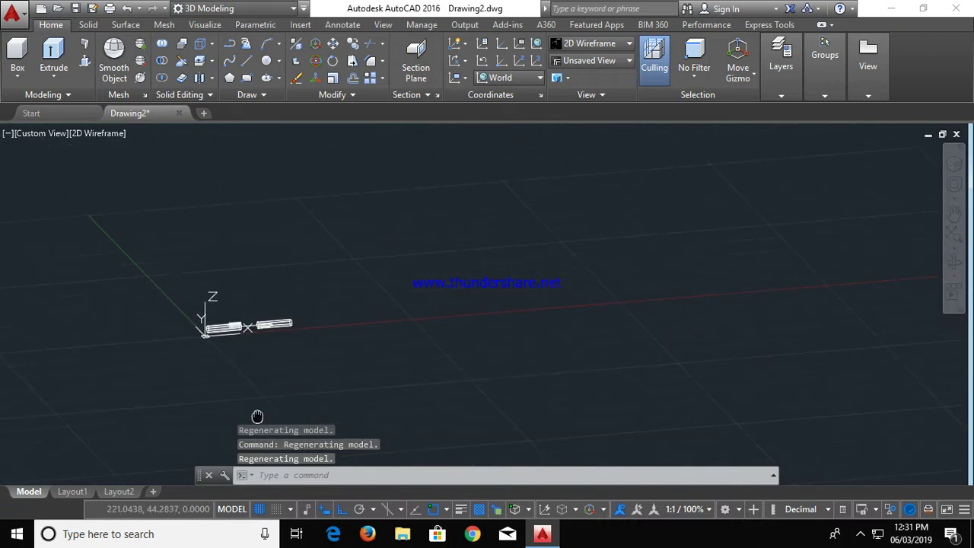
{"action": "right_click", "coordinate": [477, 249]}
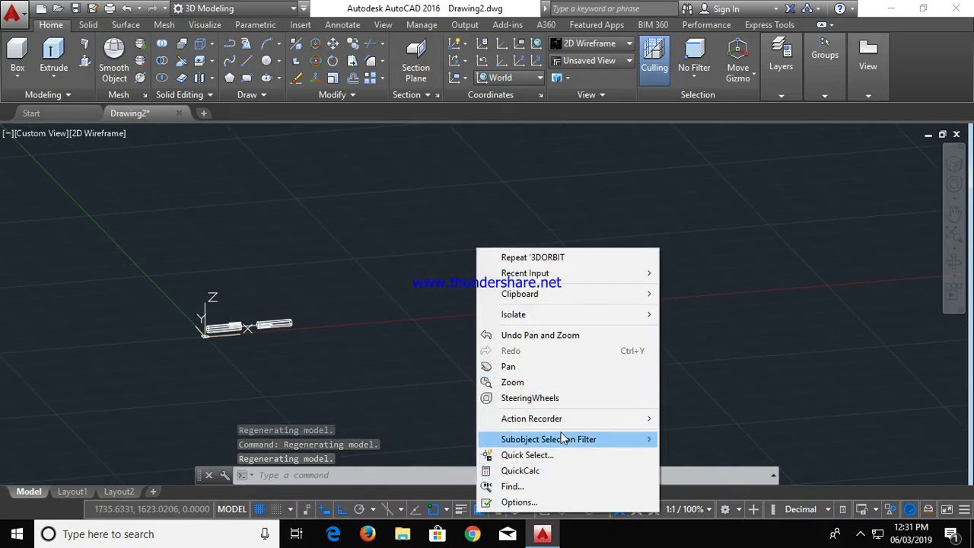
{"action": "mouse_move", "coordinate": [513, 314]}
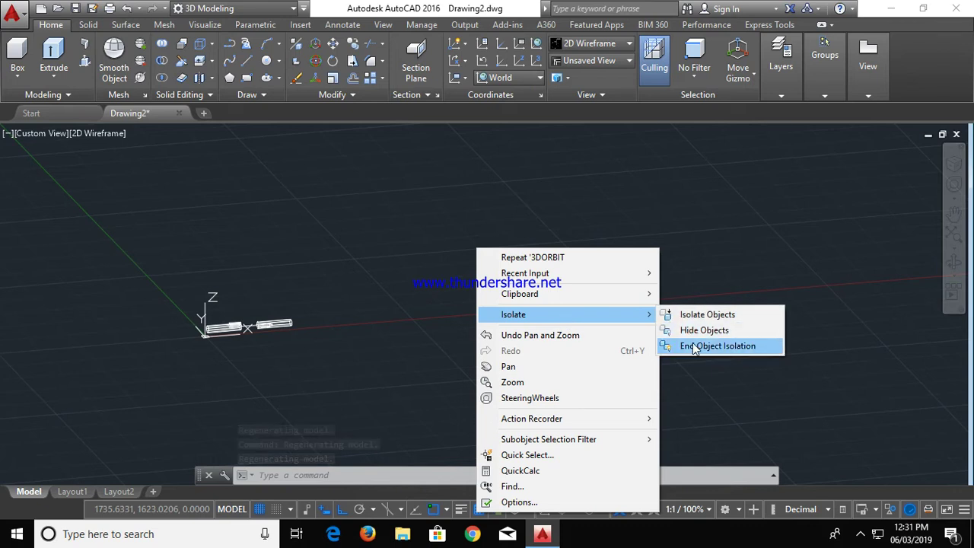
{"action": "left_click", "coordinate": [732, 346]}
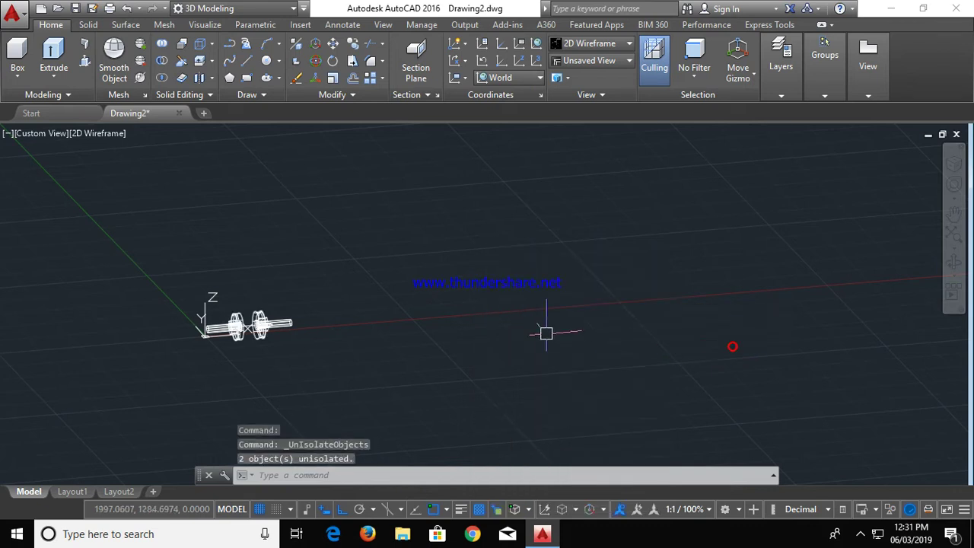
Shade the coupling in Conceptual style and orbit and zoom to face the flange
{"action": "left_click", "coordinate": [96, 140]}
{"action": "left_click", "coordinate": [150, 188]}
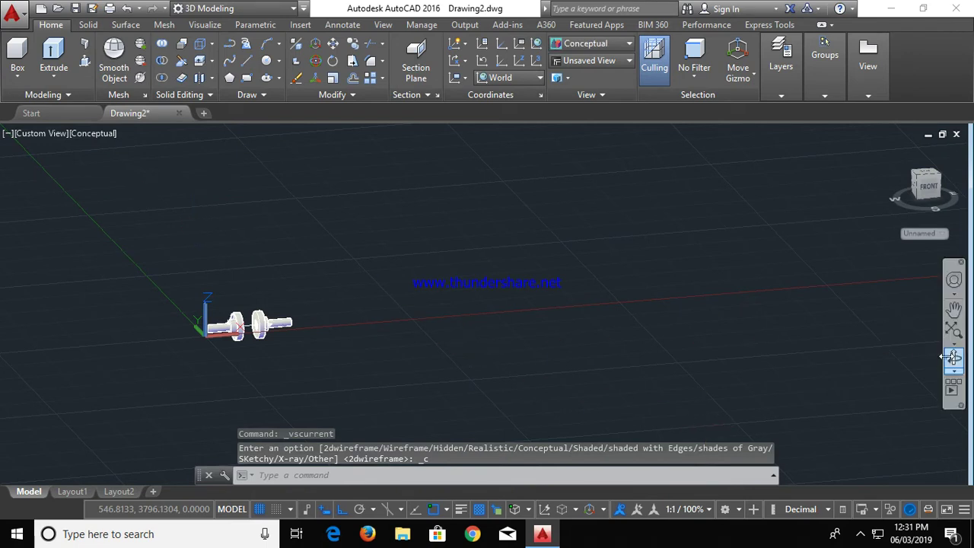
{"action": "left_click", "coordinate": [952, 356]}
{"action": "left_click_drag", "start_coordinate": [355, 311], "coordinate": [291, 335]}
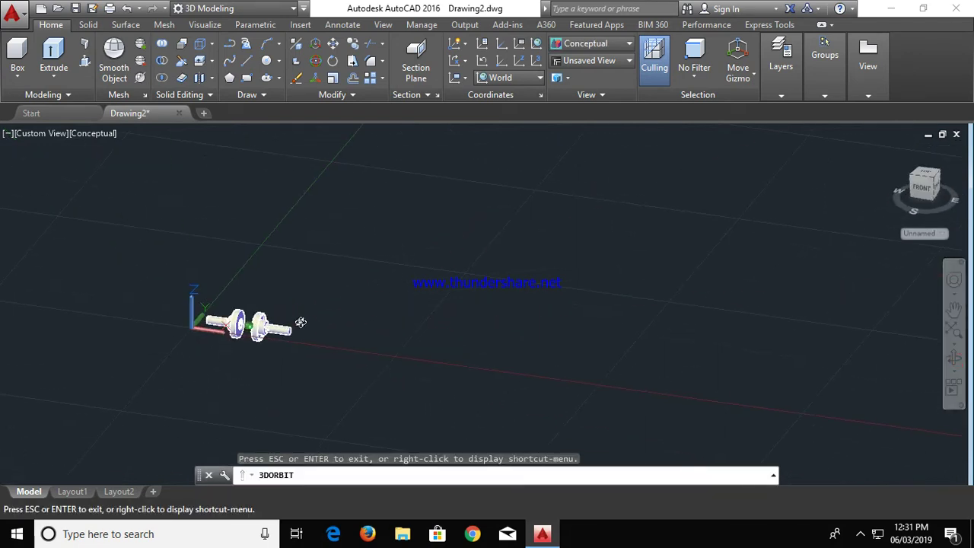
{"action": "scroll", "coordinate": [246, 307], "scroll_direction": "up", "scroll_amount": 3}
{"action": "scroll", "coordinate": [232, 313], "scroll_direction": "up", "scroll_amount": 2}
{"action": "scroll", "coordinate": [217, 321], "scroll_direction": "up", "scroll_amount": 3}
{"action": "scroll", "coordinate": [199, 332], "scroll_direction": "up", "scroll_amount": 2}
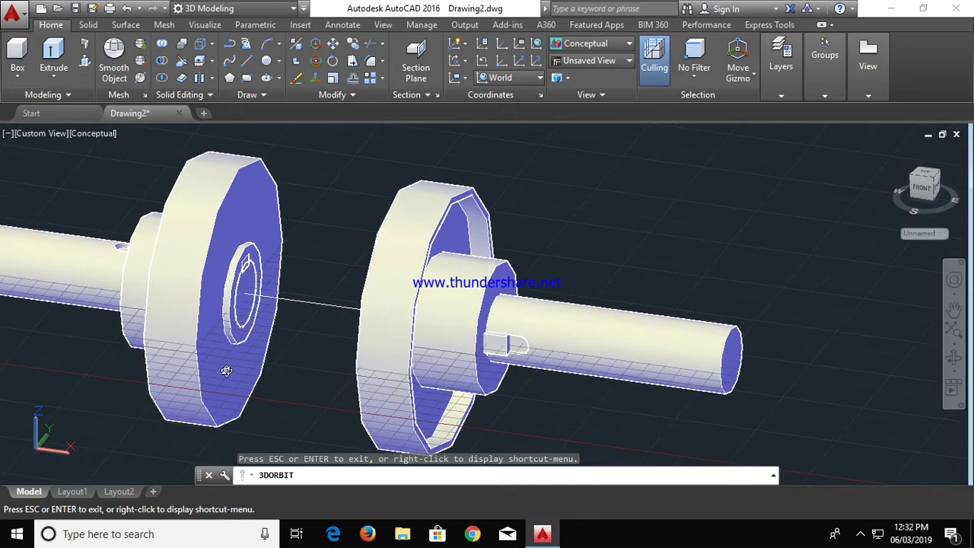
{"action": "mouse_move", "coordinate": [198, 332]}
{"action": "left_mouse_down"}
{"action": "mouse_move", "coordinate": [409, 347]}
{"action": "mouse_move", "coordinate": [387, 307]}
{"action": "mouse_move", "coordinate": [456, 311]}
{"action": "mouse_move", "coordinate": [507, 333]}
{"action": "mouse_move", "coordinate": [506, 343]}
{"action": "mouse_move", "coordinate": [615, 319]}
{"action": "mouse_move", "coordinate": [515, 396]}
{"action": "mouse_move", "coordinate": [513, 417]}
{"action": "left_mouse_up"}
{"action": "mouse_move", "coordinate": [459, 344]}
{"action": "left_mouse_down"}
{"action": "mouse_move", "coordinate": [416, 395]}
{"action": "mouse_move", "coordinate": [322, 295]}
{"action": "mouse_move", "coordinate": [295, 293]}
{"action": "mouse_move", "coordinate": [317, 289]}
{"action": "left_mouse_up"}
{"action": "key", "text": "Escape"}
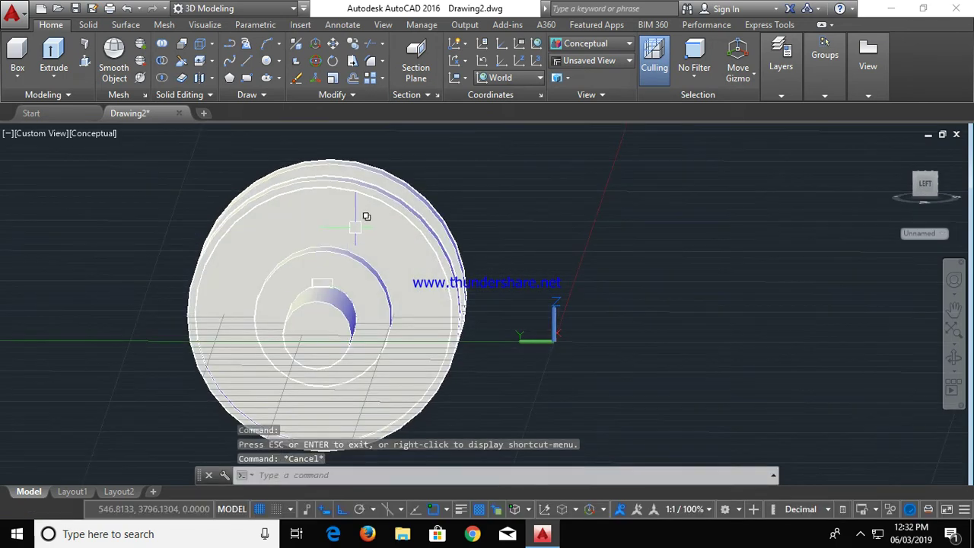
Select both flange solids with selection cycling and hide them using Isolate > Hide Objects
{"action": "left_click", "coordinate": [355, 226]}
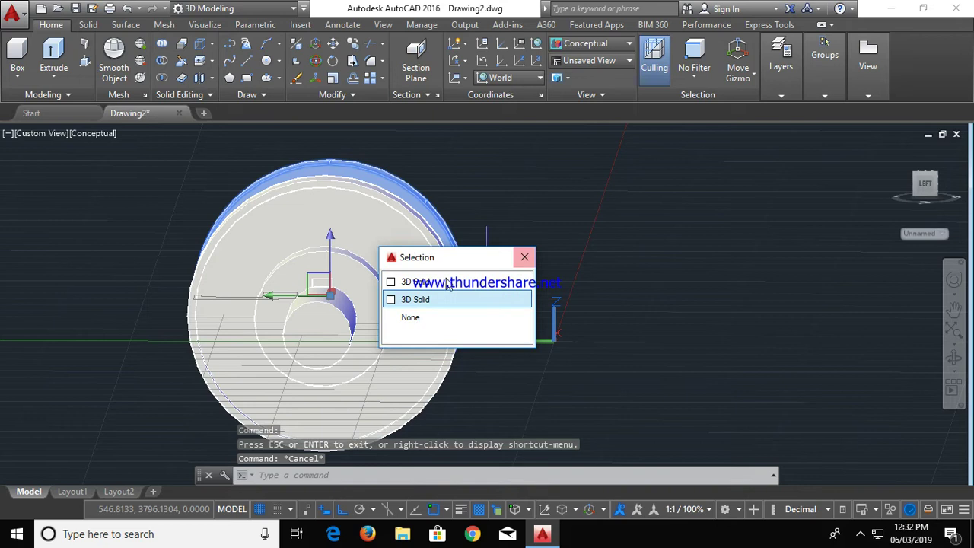
{"action": "left_click", "coordinate": [398, 282]}
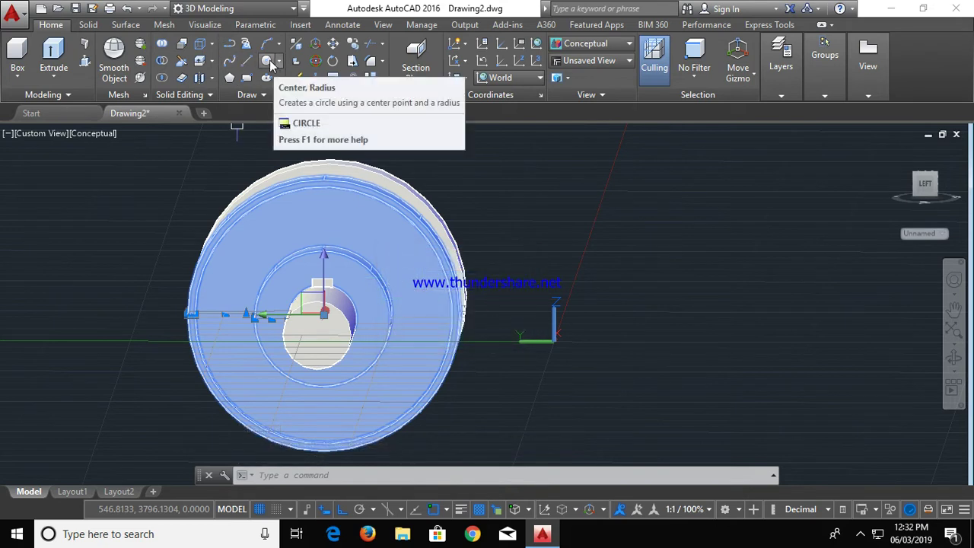
{"action": "left_click", "coordinate": [267, 62]}
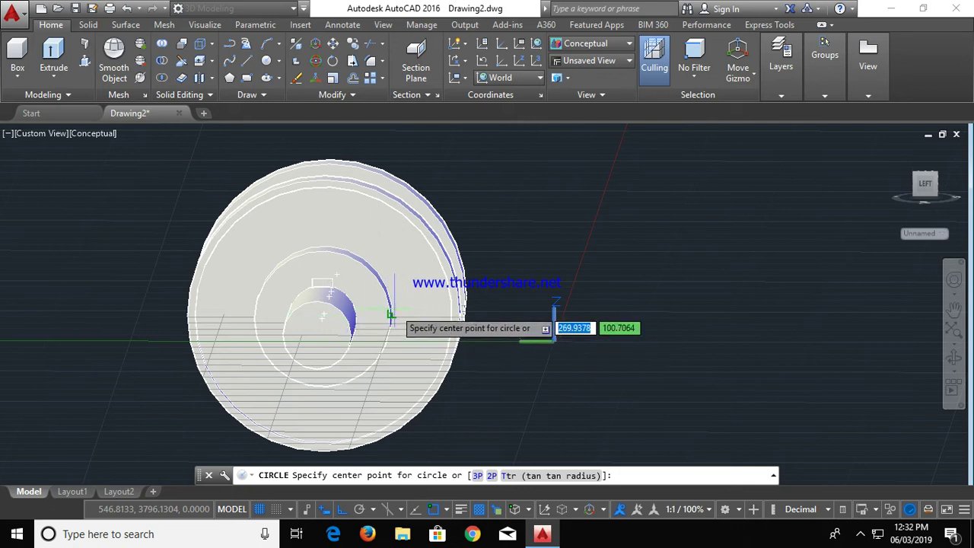
{"action": "key", "text": "Escape"}
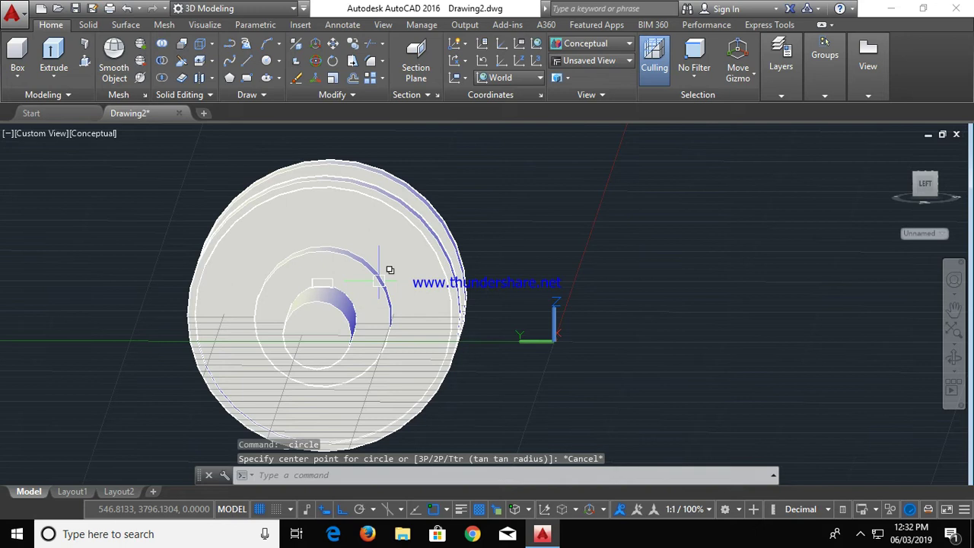
{"action": "left_click", "coordinate": [380, 266]}
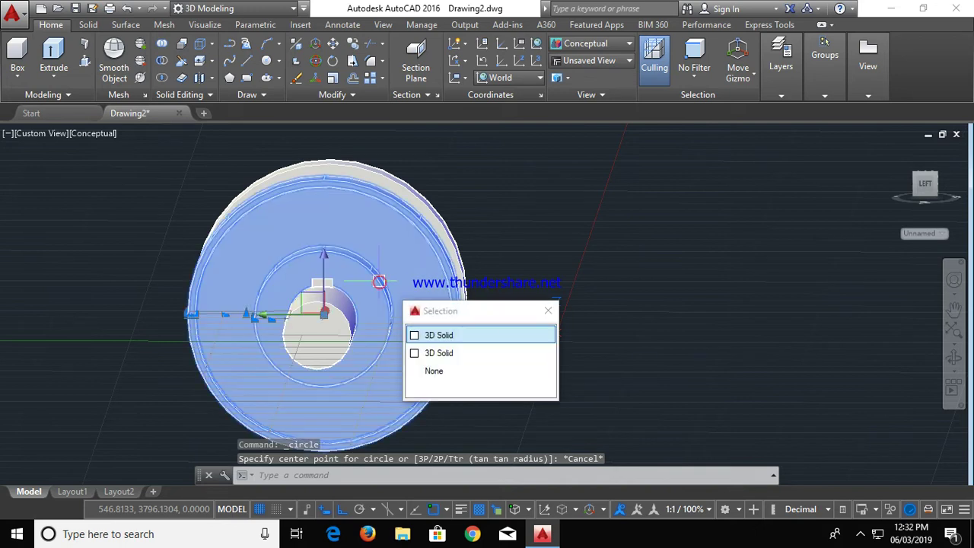
{"action": "left_click", "coordinate": [384, 178]}
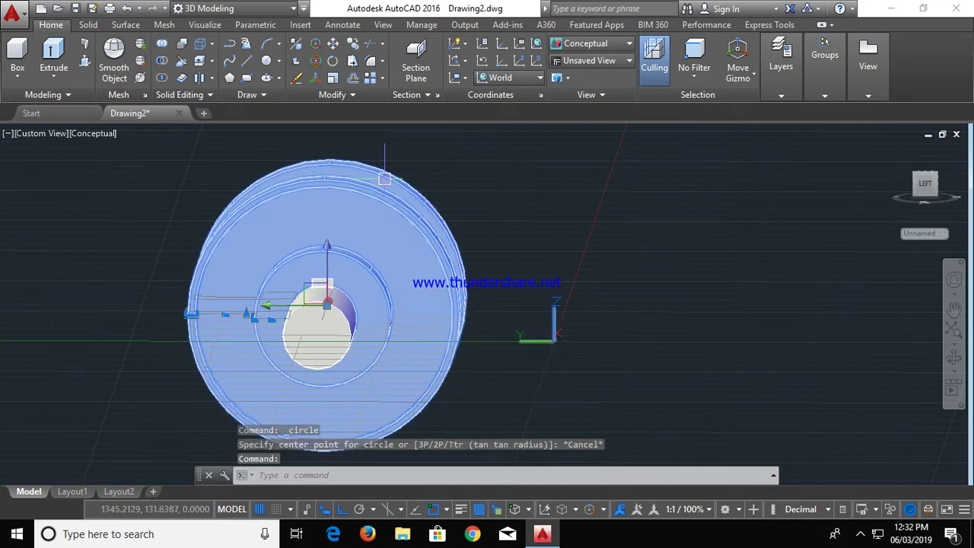
{"action": "right_click", "coordinate": [384, 178]}
{"action": "mouse_move", "coordinate": [422, 246]}
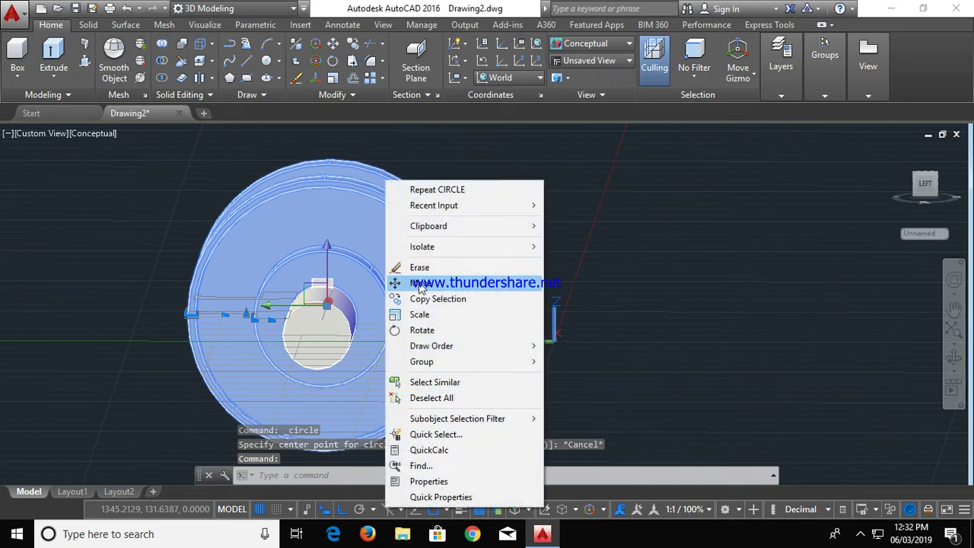
{"action": "left_click", "coordinate": [576, 263]}
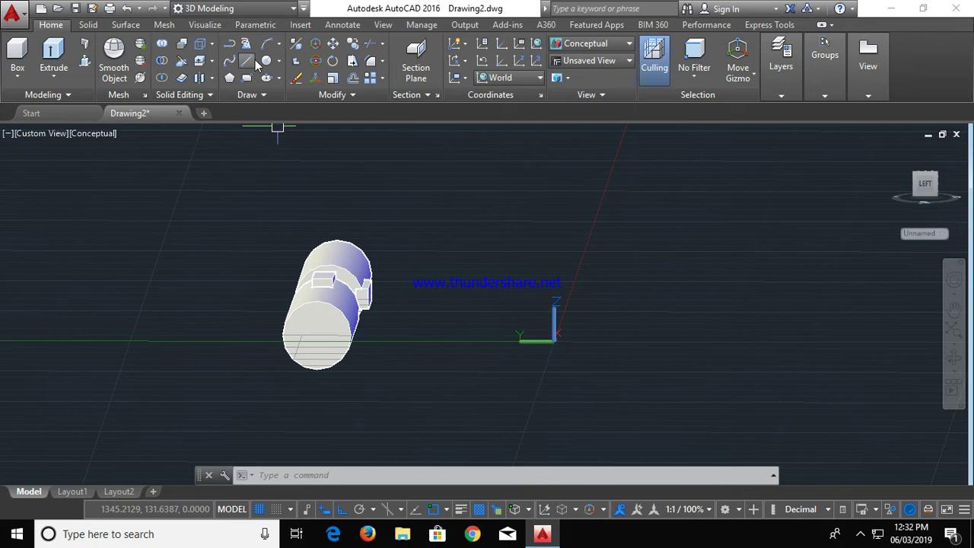
{"action": "left_click", "coordinate": [243, 64]}
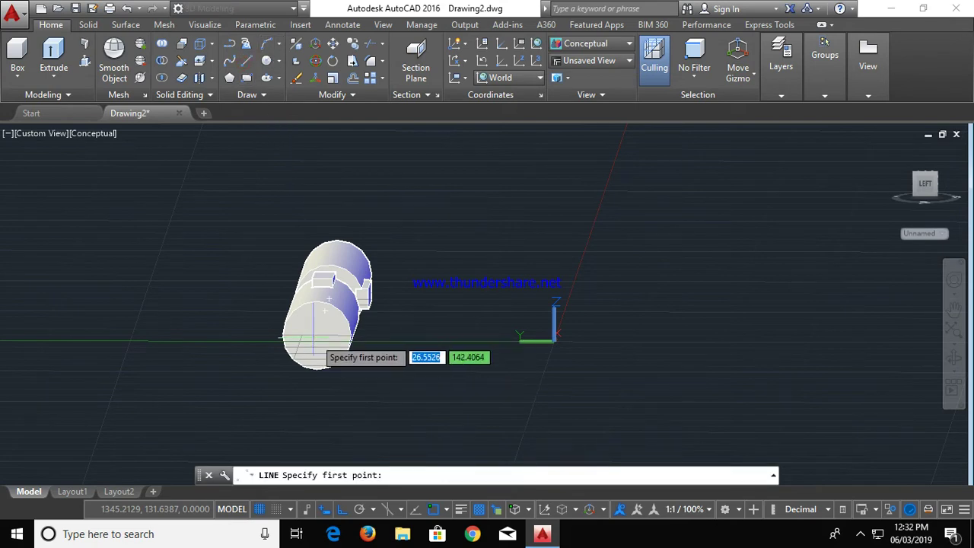
Cancel the stray line, orbit around both keyed shafts, and switch to the Left preset view
{"action": "left_click", "coordinate": [329, 297]}
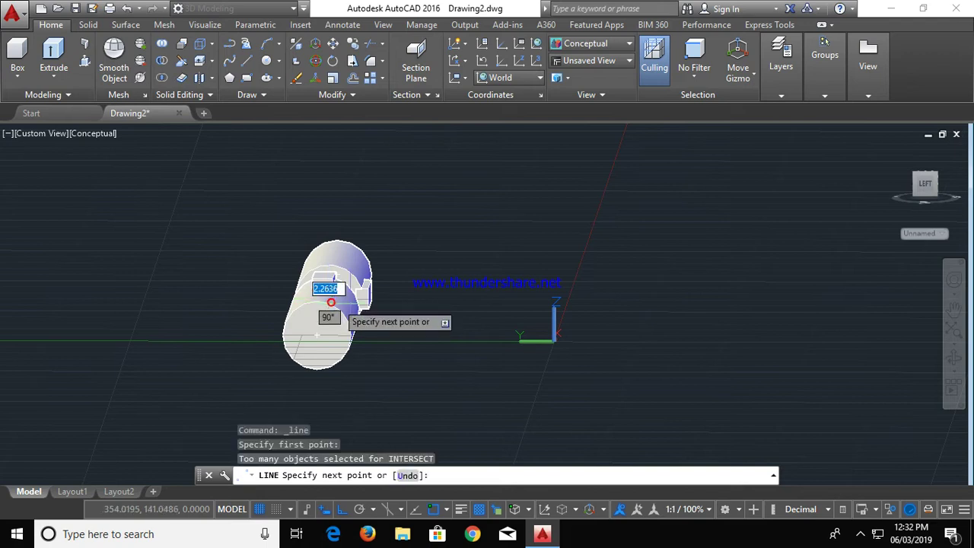
{"action": "key", "text": "Escape"}
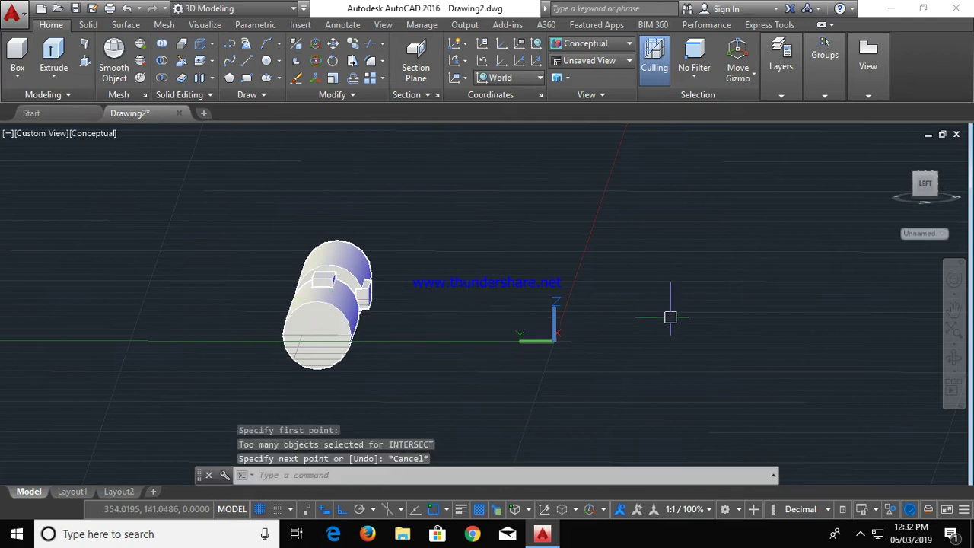
{"action": "left_click", "coordinate": [952, 357]}
{"action": "mouse_move", "coordinate": [315, 294]}
{"action": "left_mouse_down"}
{"action": "mouse_move", "coordinate": [499, 284]}
{"action": "mouse_move", "coordinate": [623, 329]}
{"action": "left_mouse_up"}
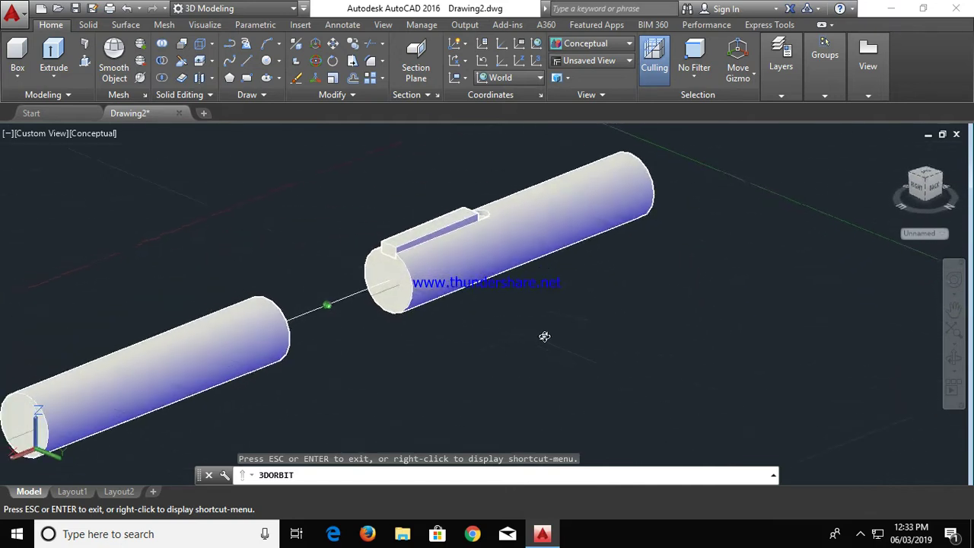
{"action": "left_click_drag", "start_coordinate": [623, 329], "coordinate": [622, 332]}
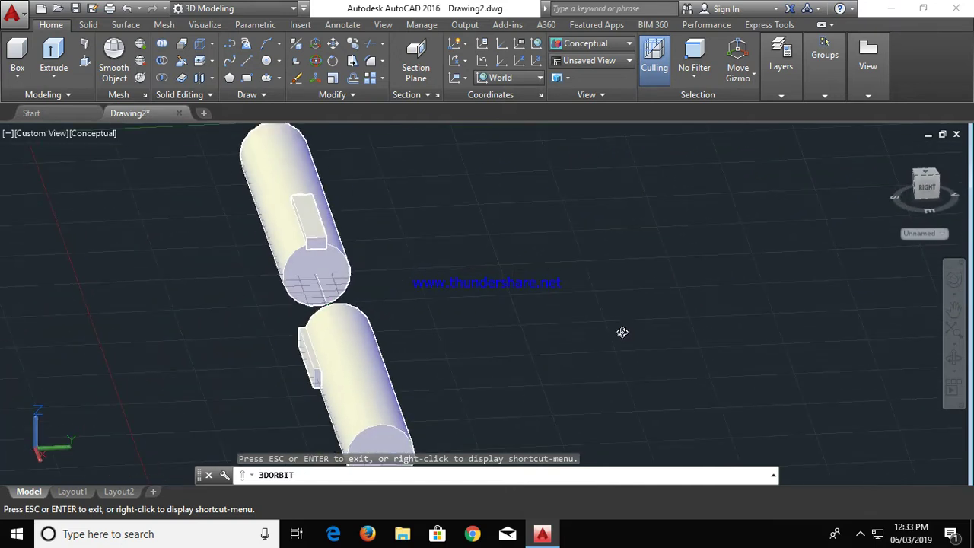
{"action": "key", "text": "Escape"}
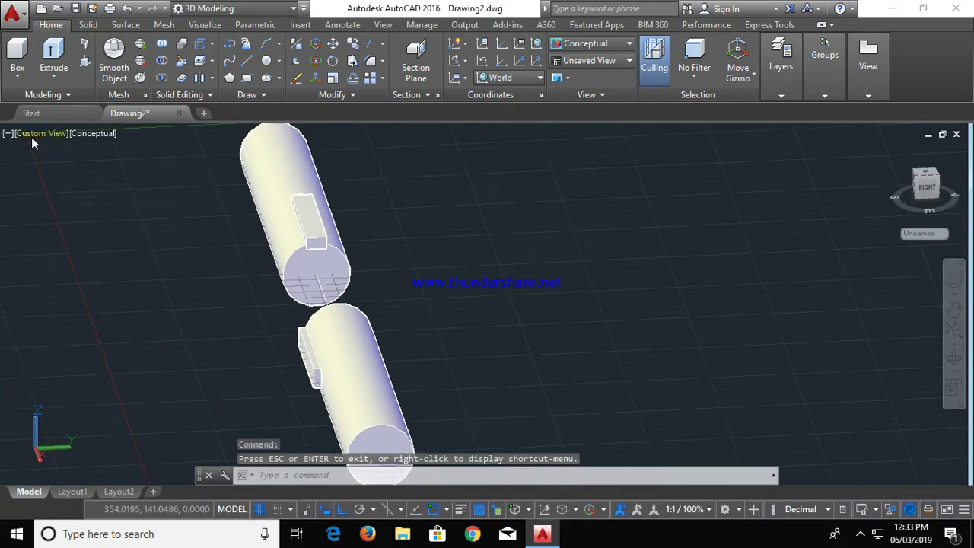
{"action": "left_click", "coordinate": [30, 136]}
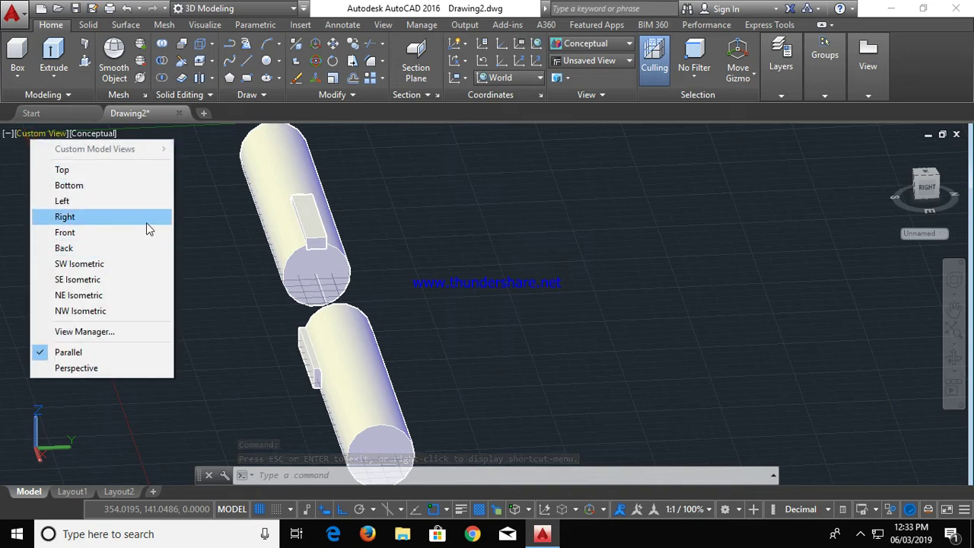
{"action": "left_click", "coordinate": [112, 203]}
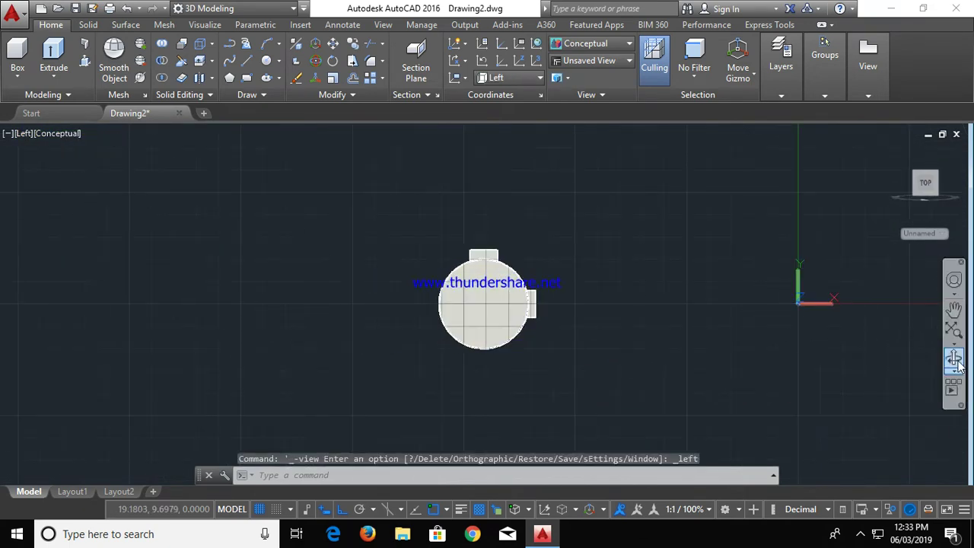
Draw a 60-unit vertical line straight up from the centre of the shaft's end face
{"action": "left_click", "coordinate": [266, 60]}
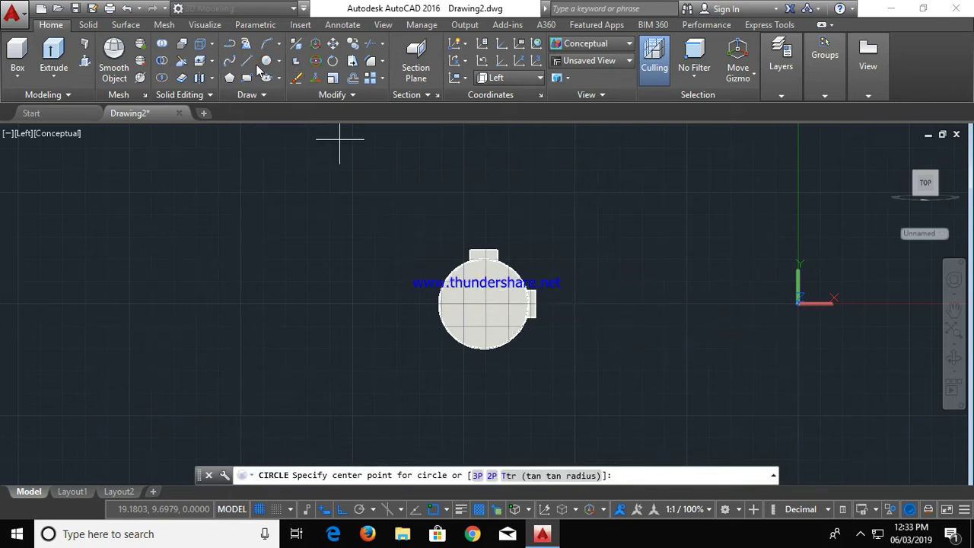
{"action": "left_click", "coordinate": [229, 43]}
{"action": "left_click", "coordinate": [482, 302]}
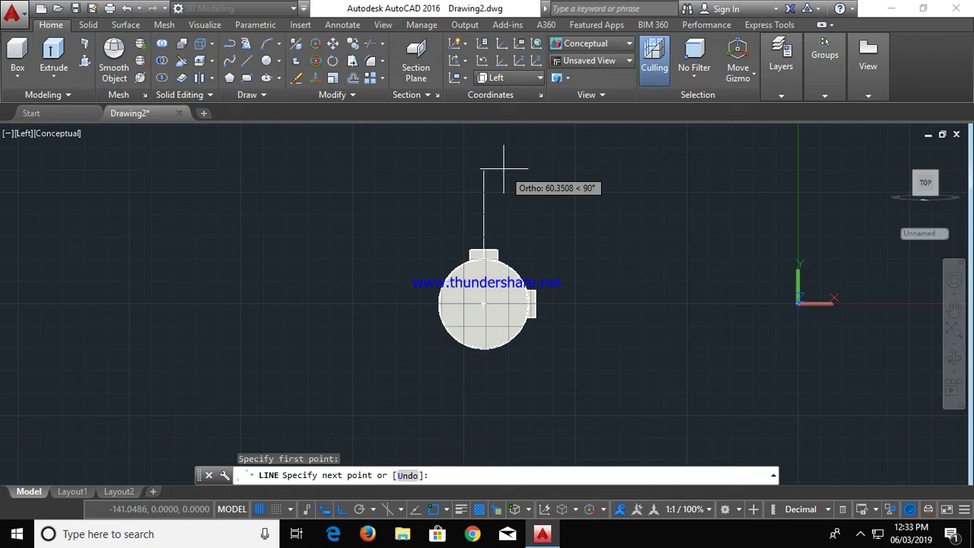
{"action": "type", "text": "60"}
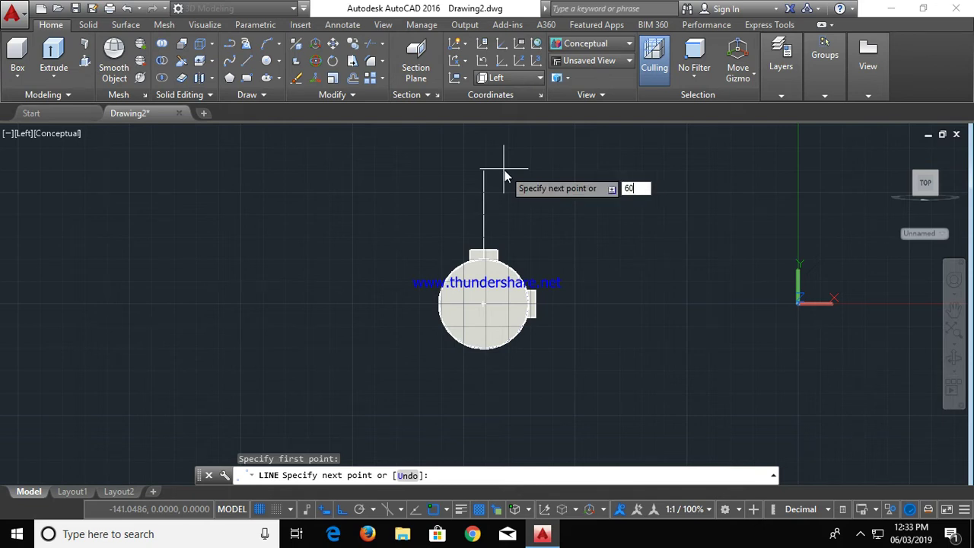
{"action": "key", "text": "Return"}
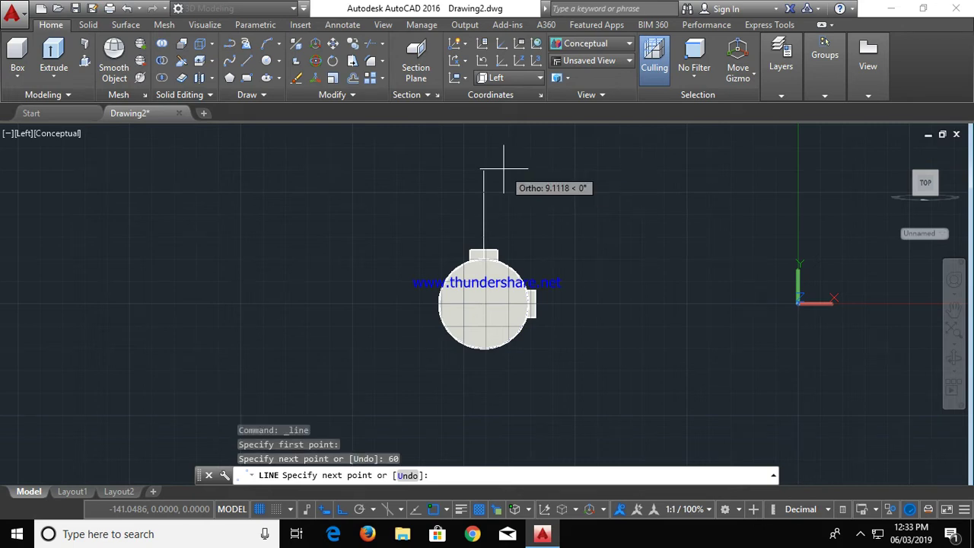
{"action": "key", "text": "Escape"}
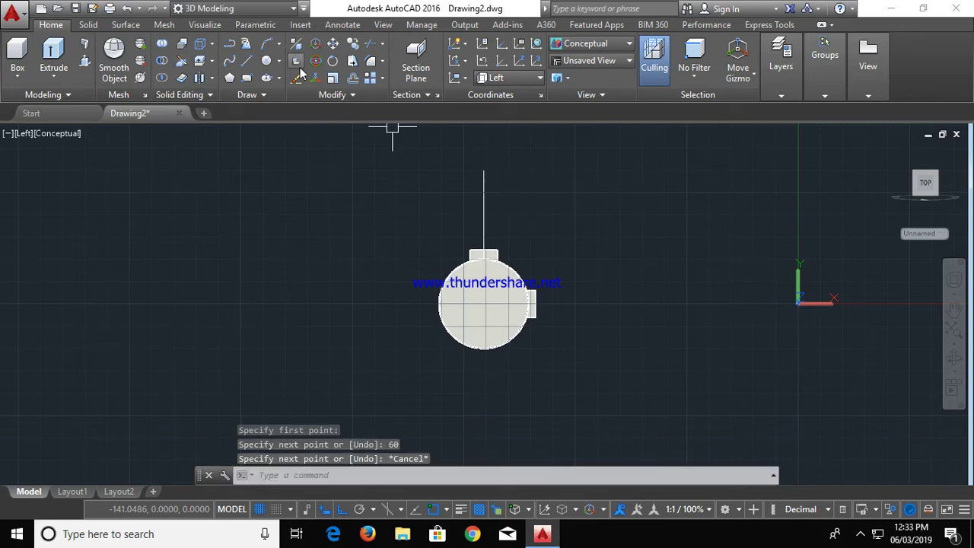
{"action": "left_click", "coordinate": [267, 61]}
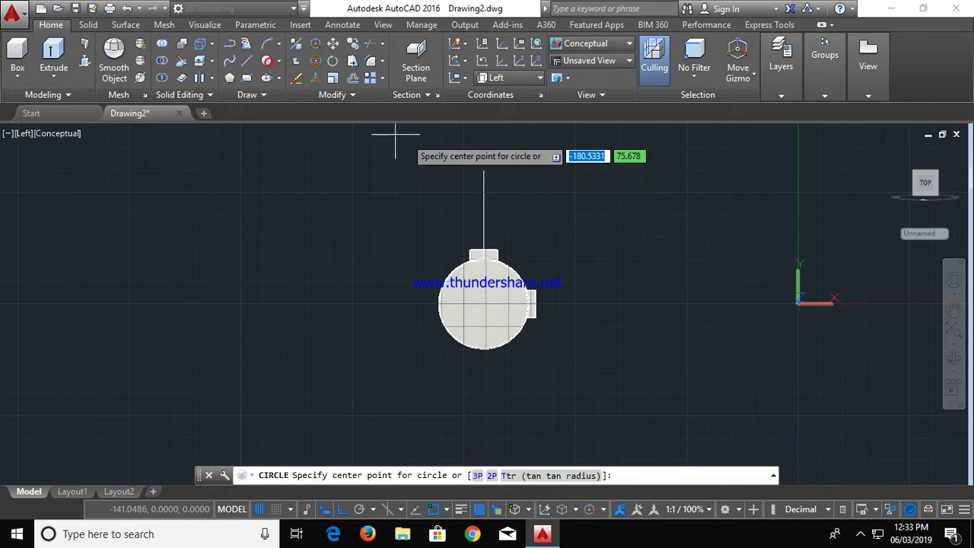
Draw a radius-5 circle at the top endpoint of the 60-unit line
{"action": "left_click", "coordinate": [483, 169]}
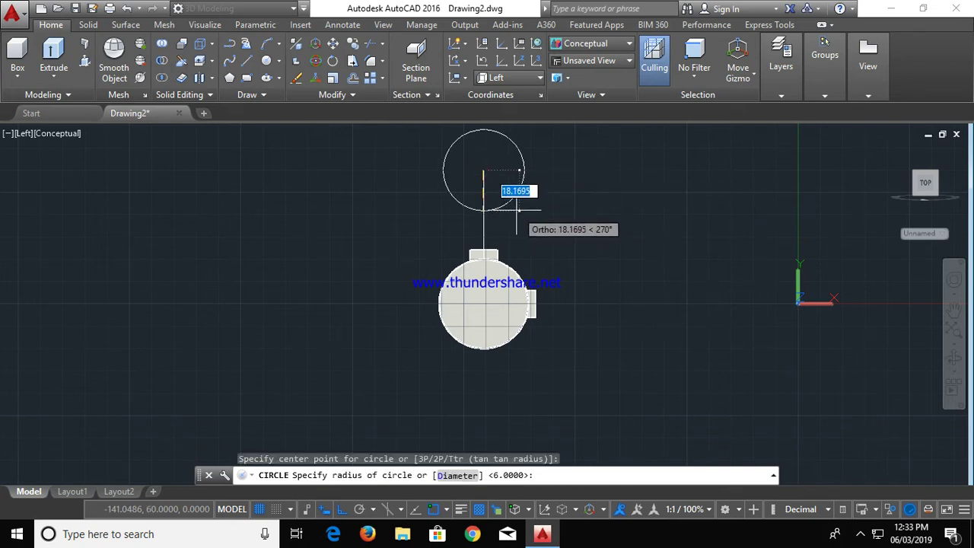
{"action": "type", "text": "5"}
{"action": "key", "text": "Return"}
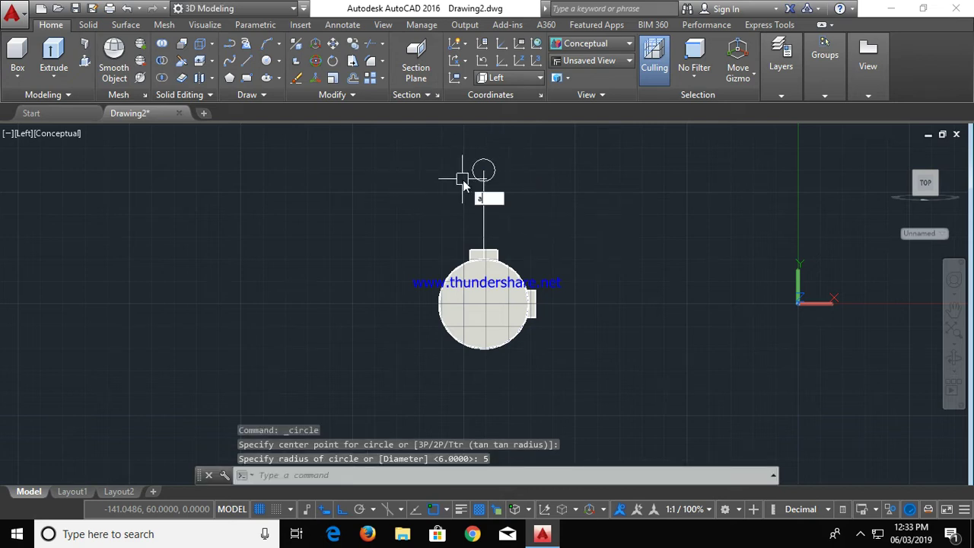
Start a polar array of the small circle, centred on the shaft's centre
{"action": "type", "text": "r"}
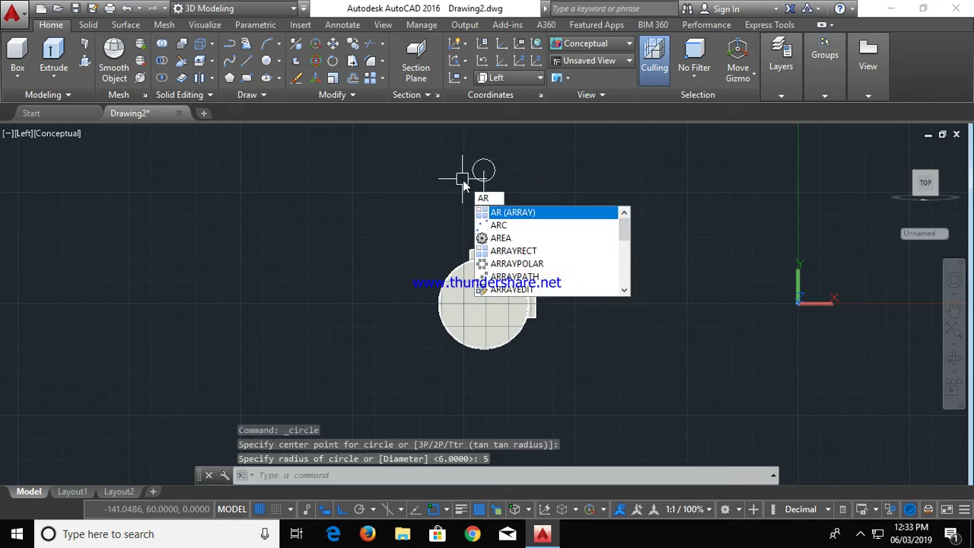
{"action": "left_click", "coordinate": [508, 266]}
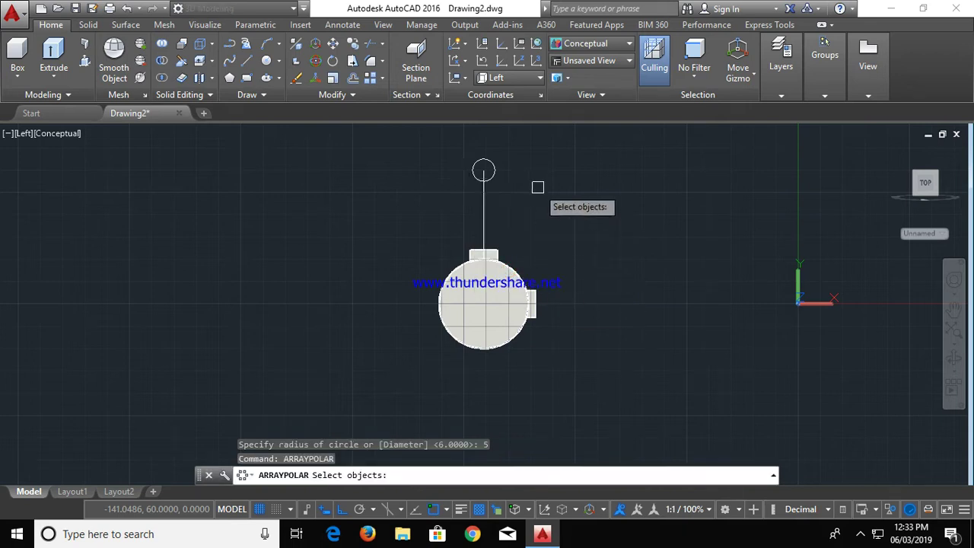
{"action": "left_click", "coordinate": [495, 174]}
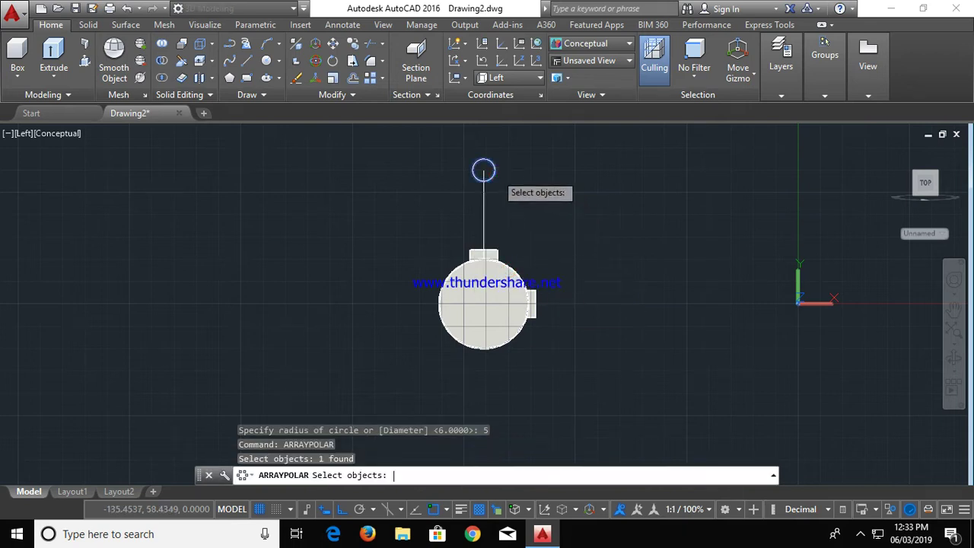
{"action": "key", "text": "Return"}
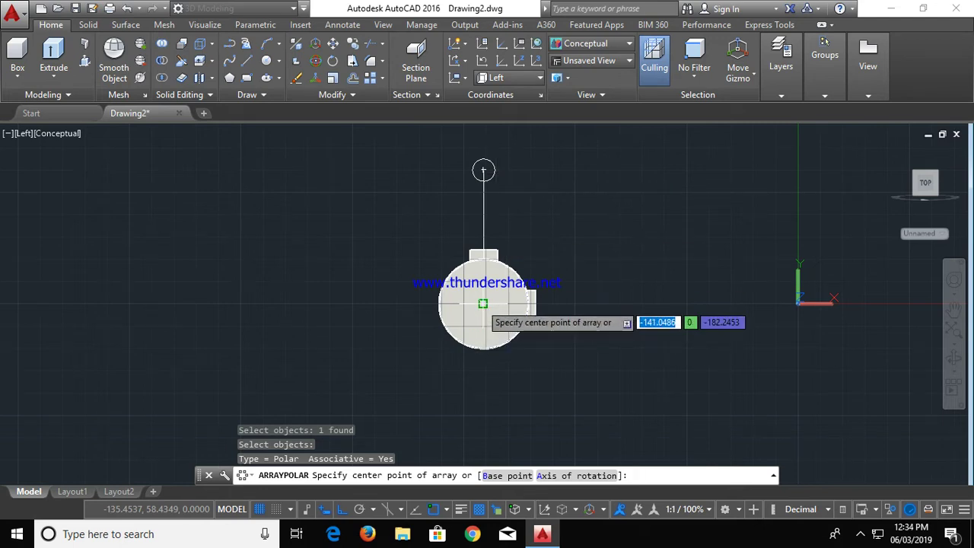
{"action": "left_click", "coordinate": [483, 304]}
{"action": "type", "text": "4"}
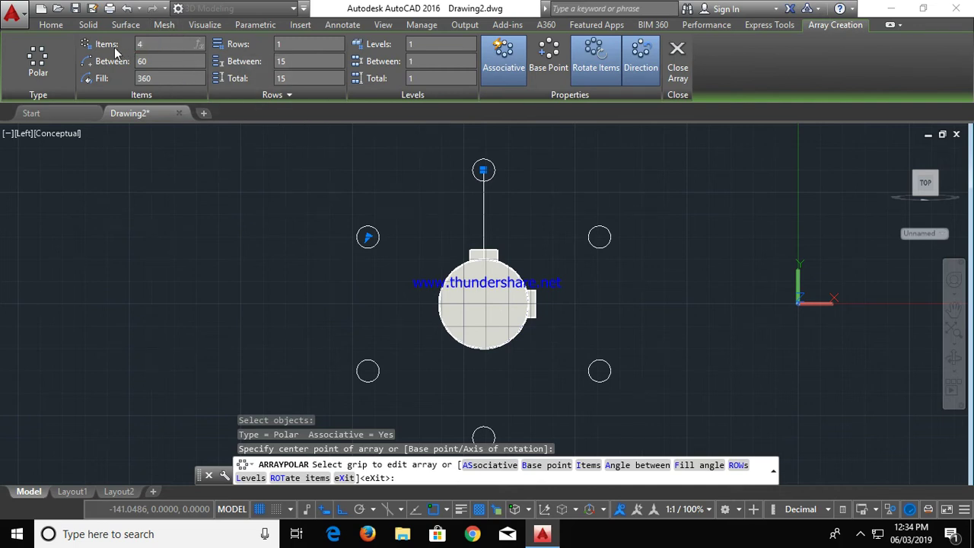
Set the polar array to 4 circles spaced 90° apart and commit it
{"action": "key", "text": "Return"}
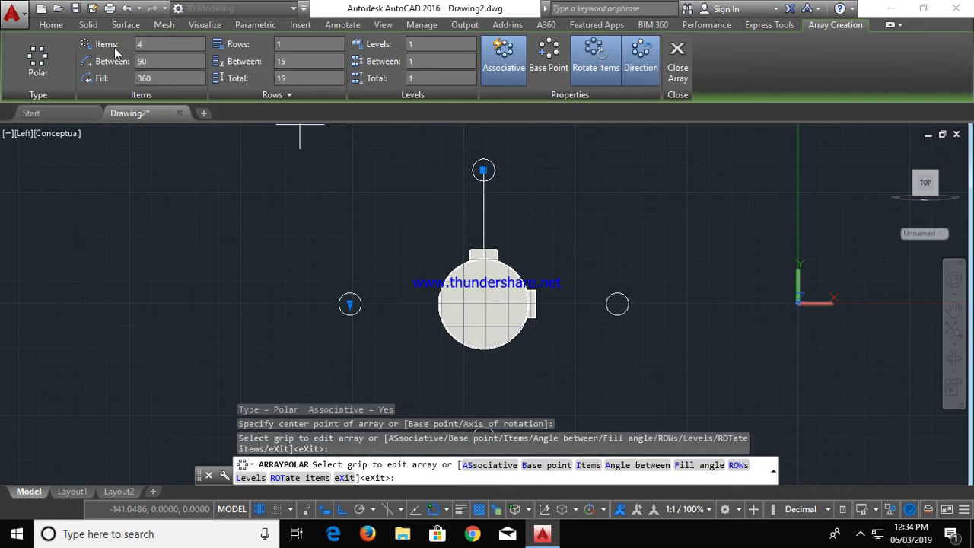
{"action": "key", "text": "Return"}
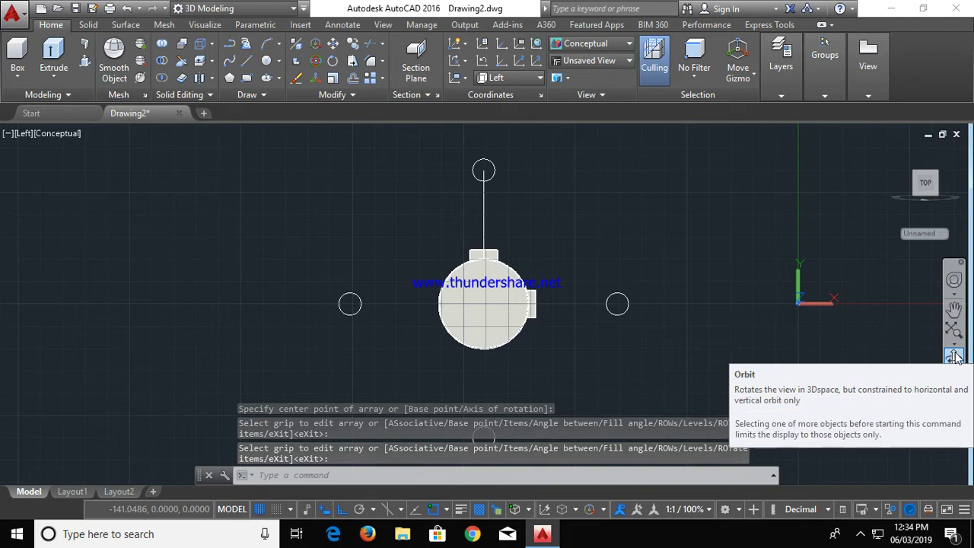
{"action": "key", "text": "Escape"}
{"action": "key", "text": "Escape"}
{"action": "type", "text": "E"}
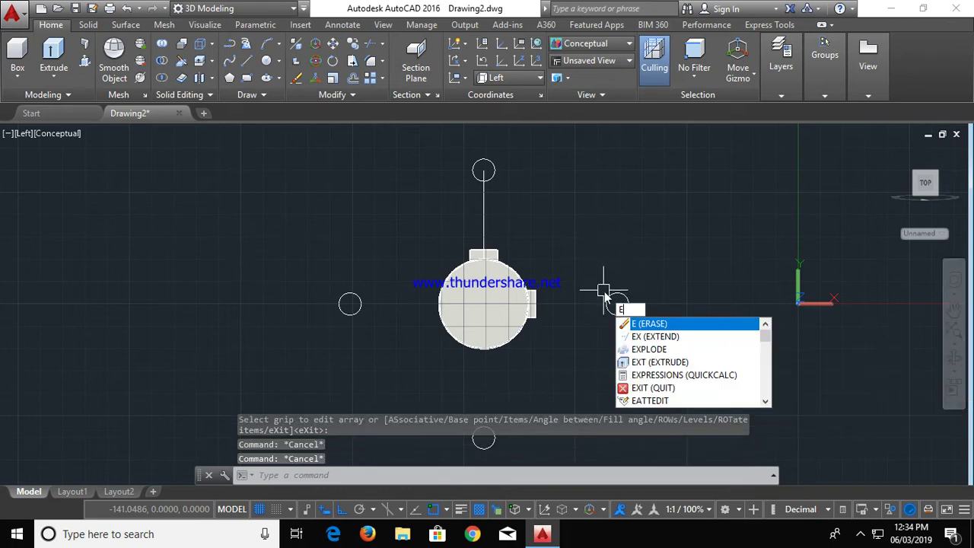
Explode the polar circle array into separate circles
{"action": "type", "text": "x"}
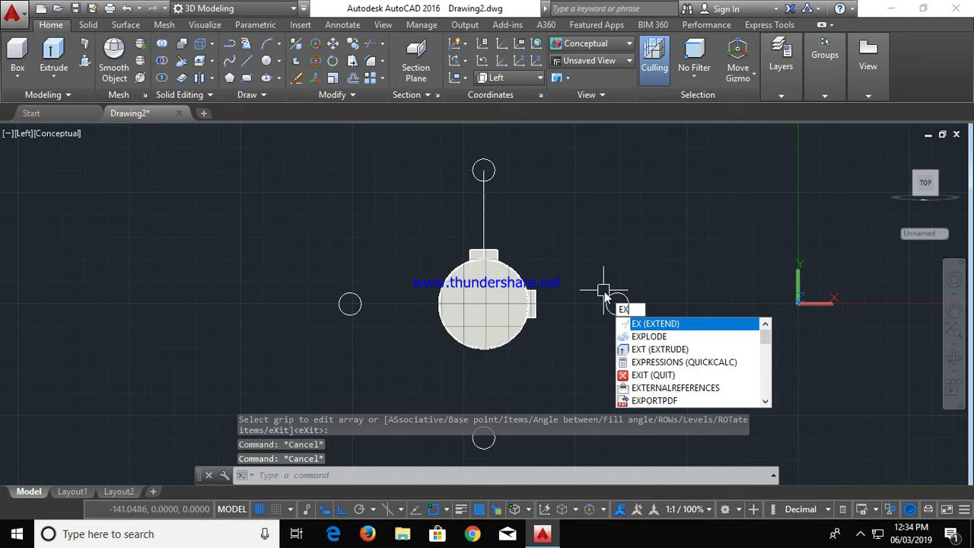
{"action": "left_click", "coordinate": [655, 340]}
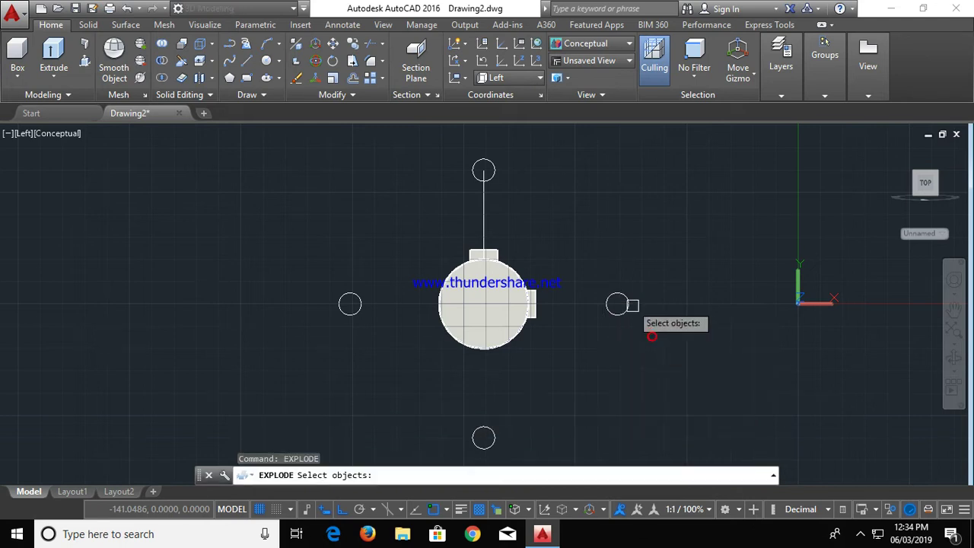
{"action": "left_click", "coordinate": [619, 293]}
{"action": "key", "text": "Return"}
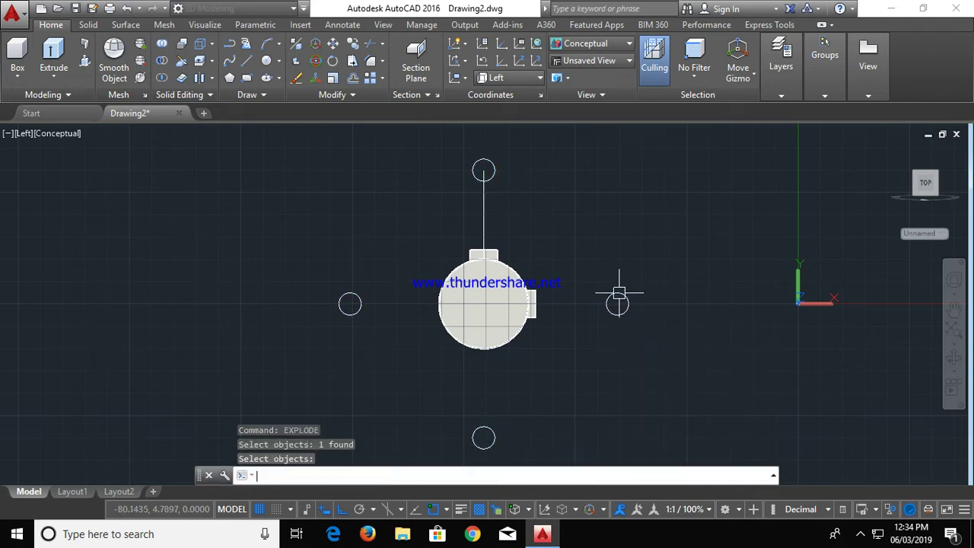
Select all four radius-5 circles for extrusion into bolt holes
{"action": "left_click", "coordinate": [489, 157]}
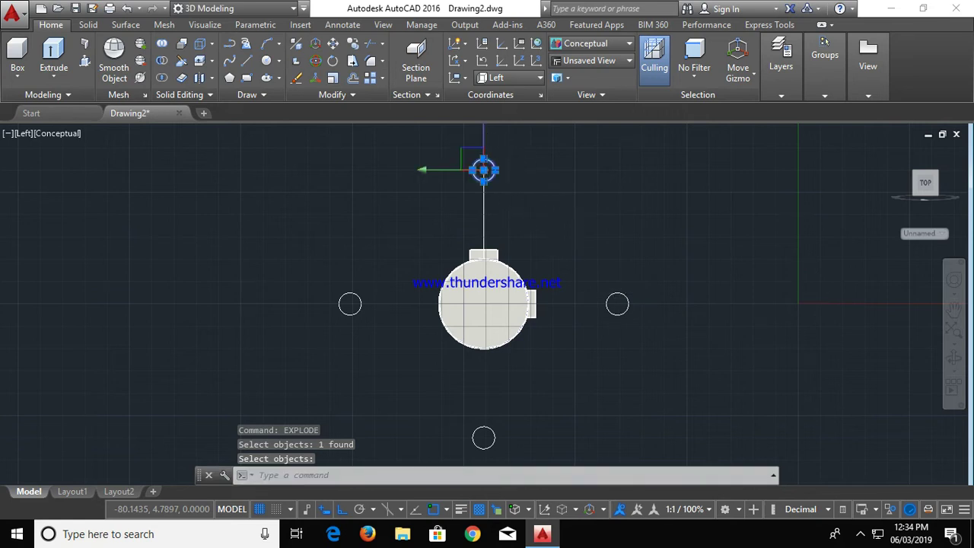
{"action": "left_click", "coordinate": [631, 299]}
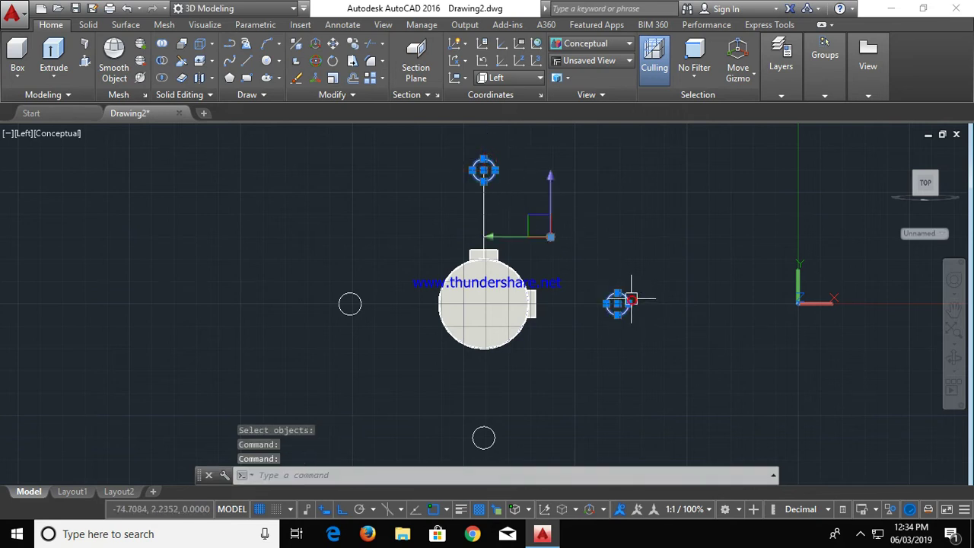
{"action": "left_click", "coordinate": [490, 439]}
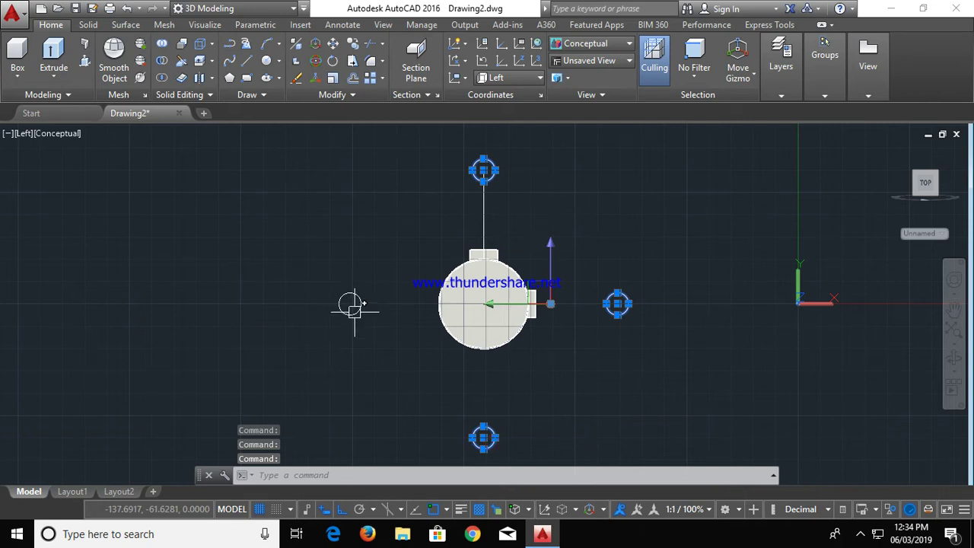
{"action": "left_click", "coordinate": [355, 311]}
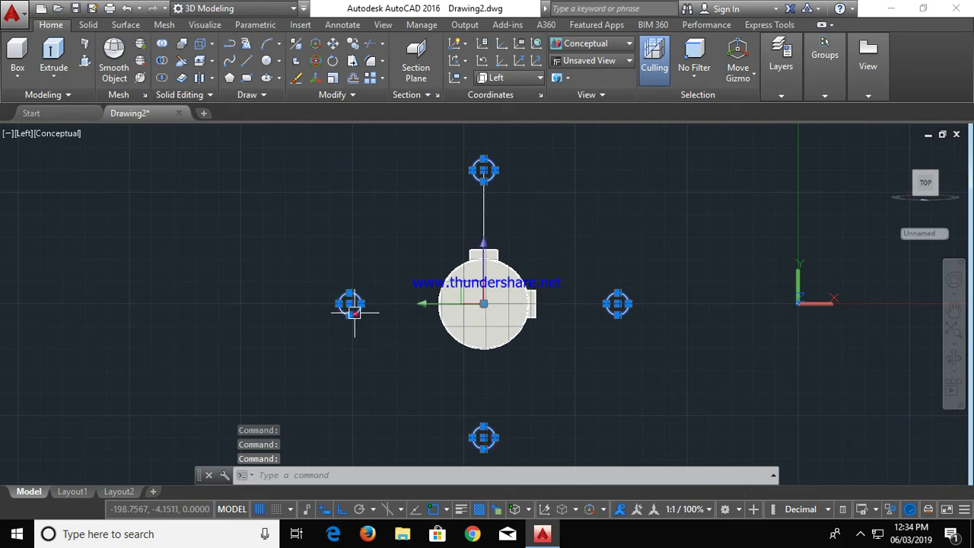
{"action": "left_click", "coordinate": [53, 52]}
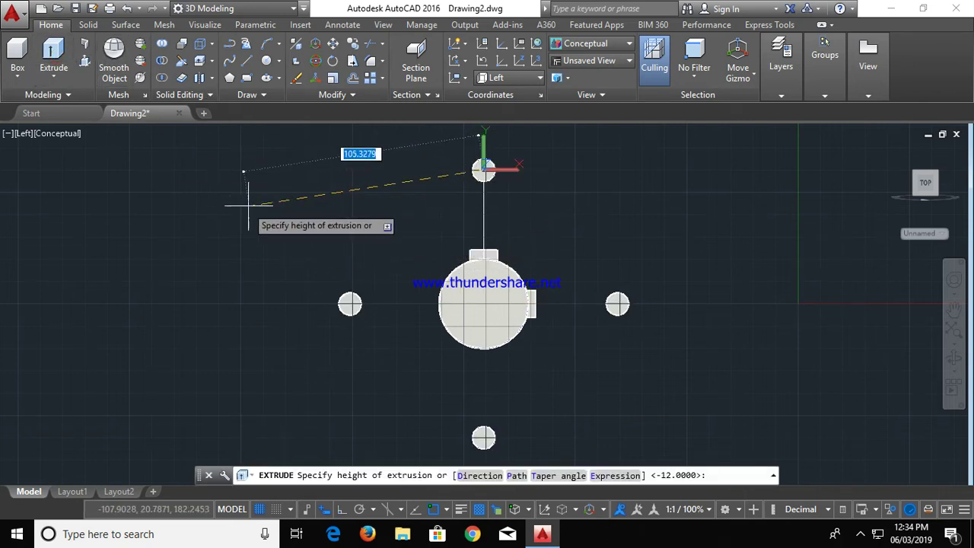
Cancel the unfinished extrusion and end object isolation so both flanges reappear
{"action": "left_click", "coordinate": [953, 359]}
{"action": "left_click_drag", "start_coordinate": [524, 331], "coordinate": [610, 342]}
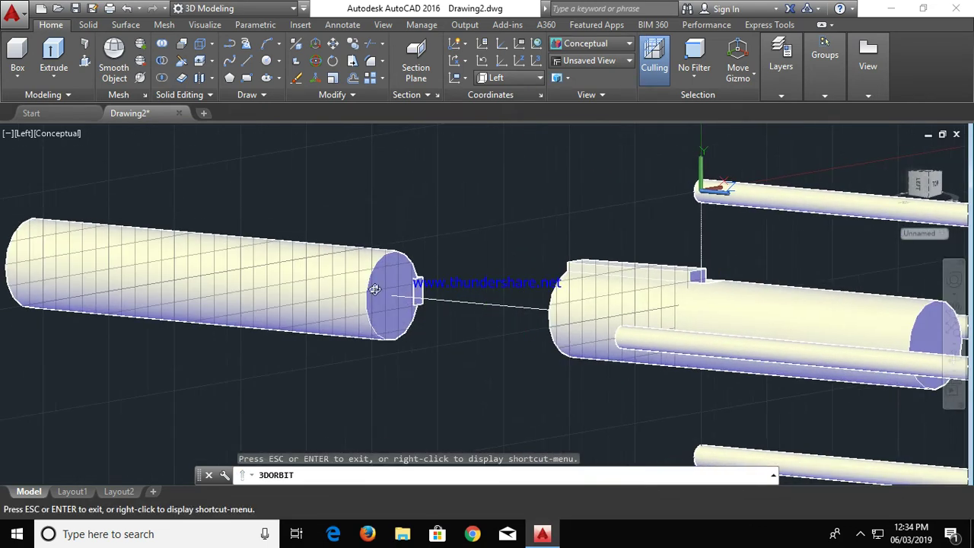
{"action": "key", "text": "Escape"}
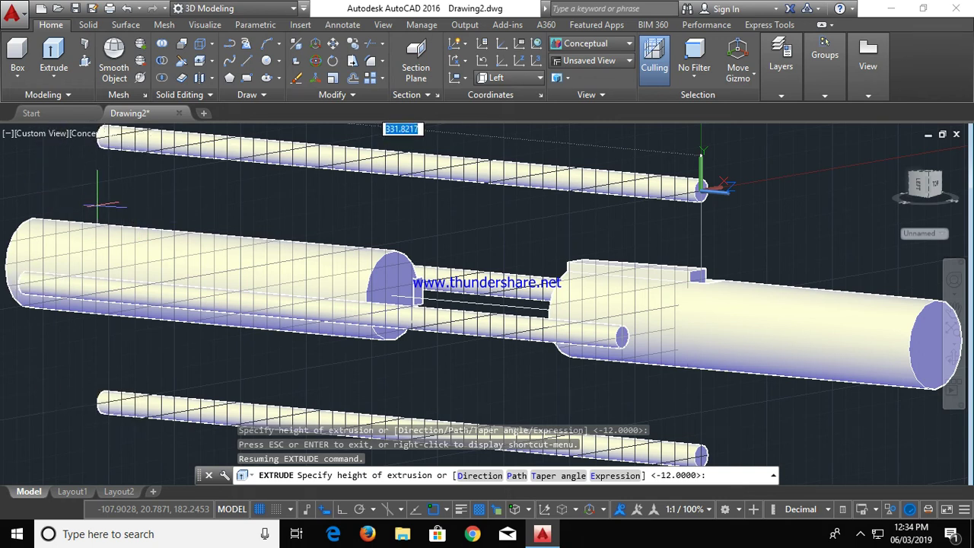
{"action": "key", "text": "Escape"}
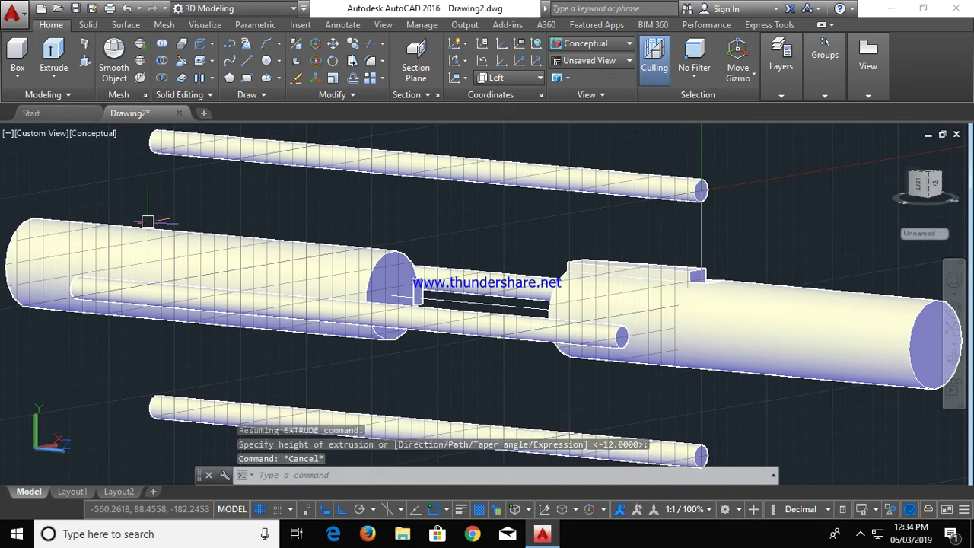
{"action": "right_click", "coordinate": [816, 223]}
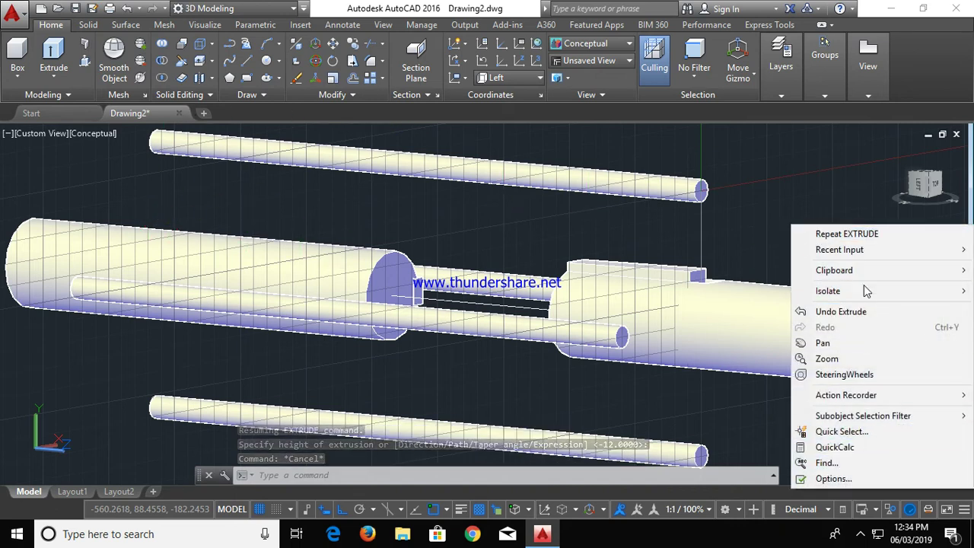
{"action": "mouse_move", "coordinate": [827, 290]}
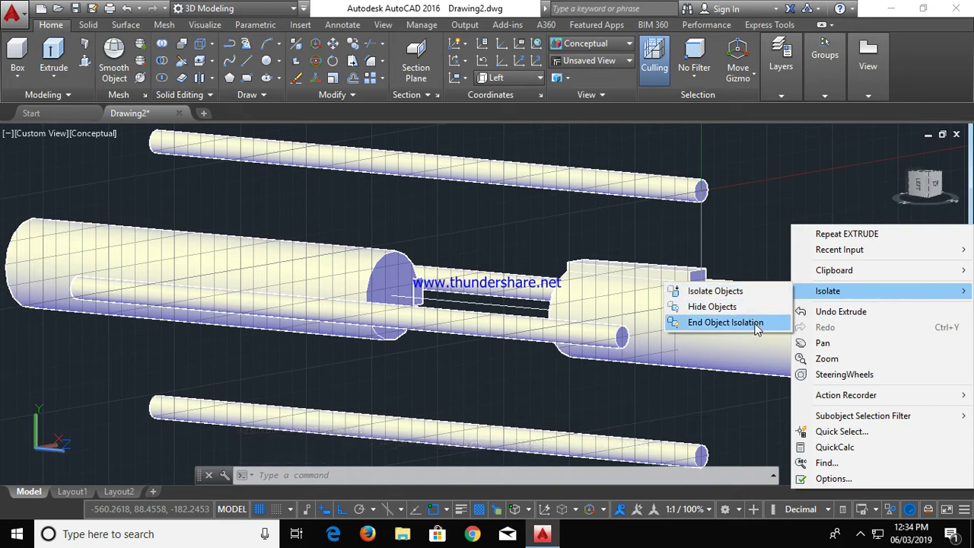
{"action": "left_click", "coordinate": [757, 329]}
{"action": "key", "text": "Escape"}
{"action": "key", "text": "Escape"}
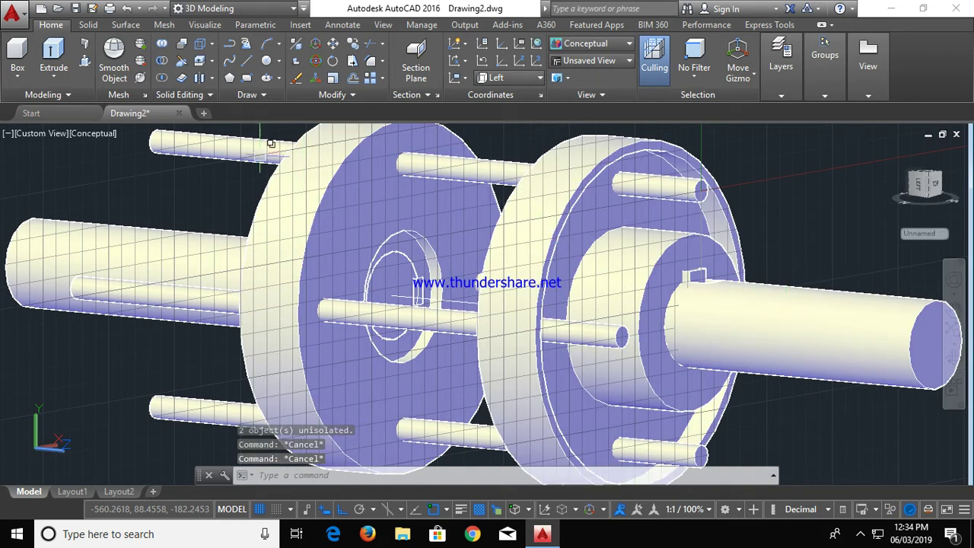
Orbit to face the flanges and begin a subtraction picking both flanges, then cancel it
{"action": "left_click", "coordinate": [951, 356]}
{"action": "mouse_move", "coordinate": [753, 287]}
{"action": "left_mouse_down"}
{"action": "mouse_move", "coordinate": [669, 314]}
{"action": "mouse_move", "coordinate": [570, 302]}
{"action": "mouse_move", "coordinate": [604, 302]}
{"action": "mouse_move", "coordinate": [635, 318]}
{"action": "mouse_move", "coordinate": [737, 271]}
{"action": "mouse_move", "coordinate": [739, 282]}
{"action": "mouse_move", "coordinate": [721, 289]}
{"action": "left_mouse_up"}
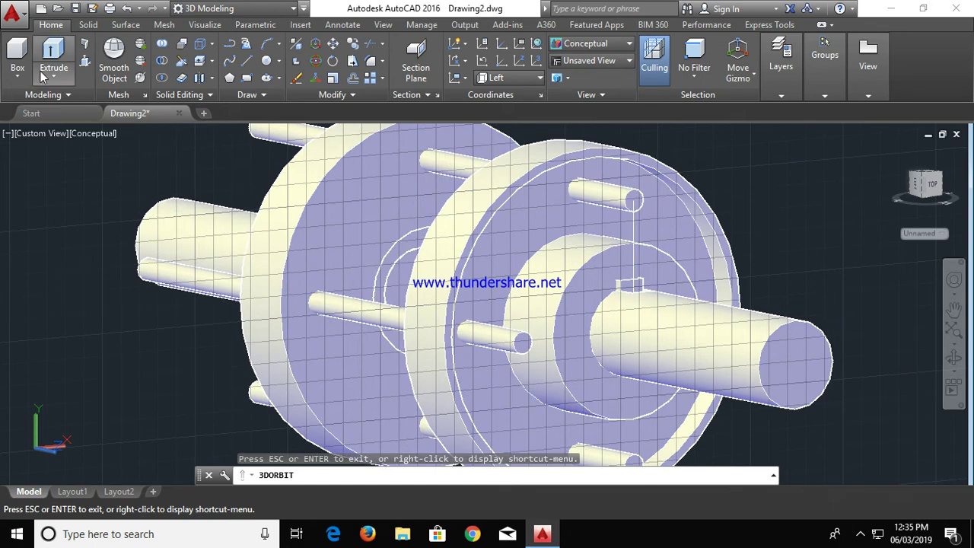
{"action": "left_click", "coordinate": [168, 65]}
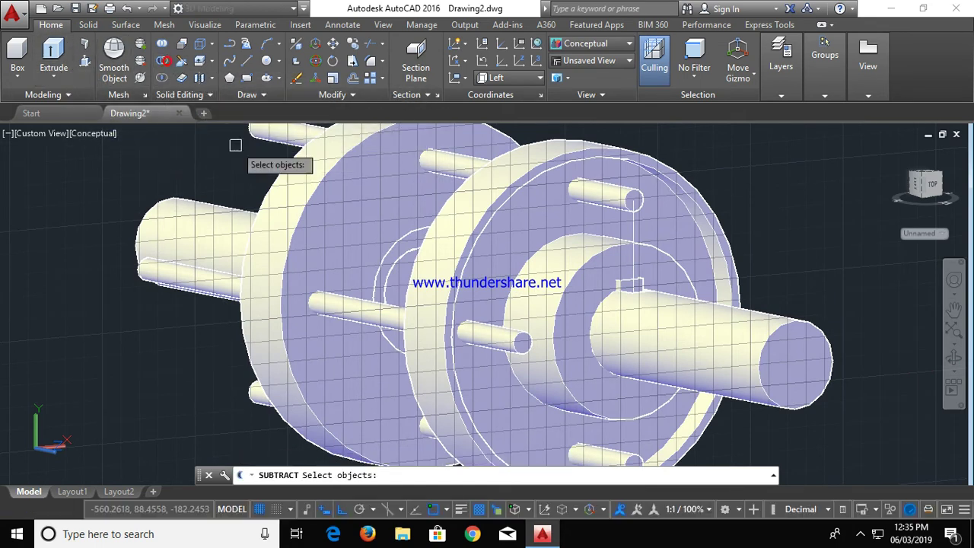
{"action": "left_click", "coordinate": [470, 244]}
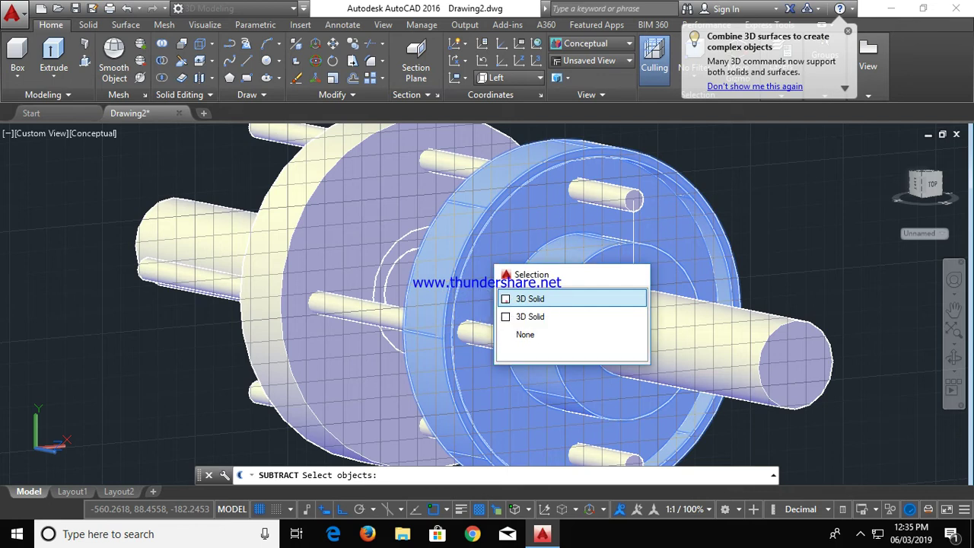
{"action": "left_click", "coordinate": [532, 299]}
{"action": "left_click", "coordinate": [312, 213]}
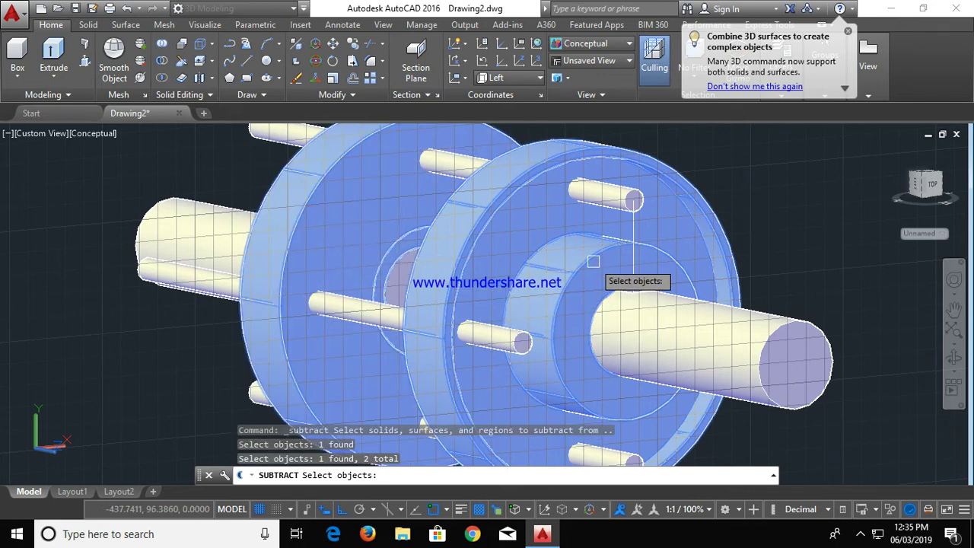
{"action": "key", "text": "Return"}
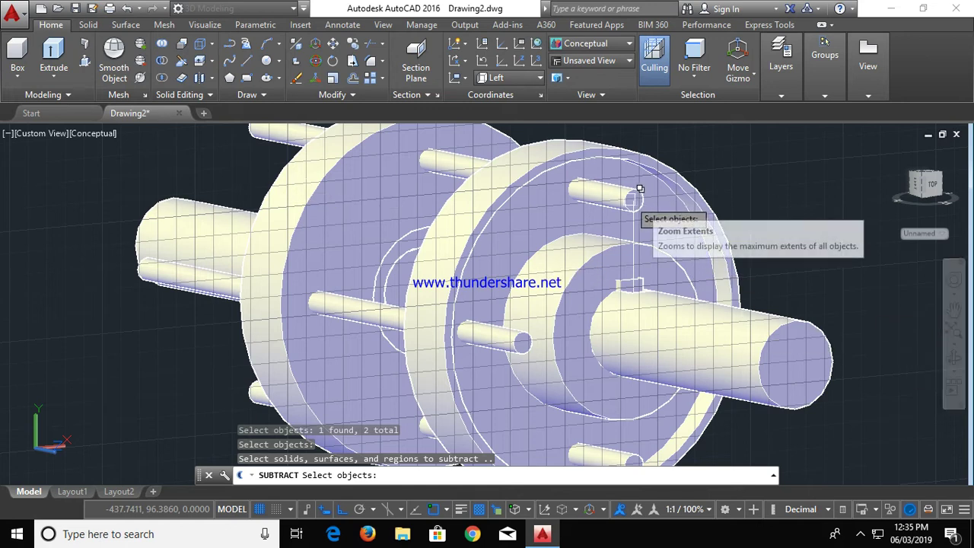
{"action": "left_click", "coordinate": [640, 188]}
{"action": "left_click", "coordinate": [495, 334]}
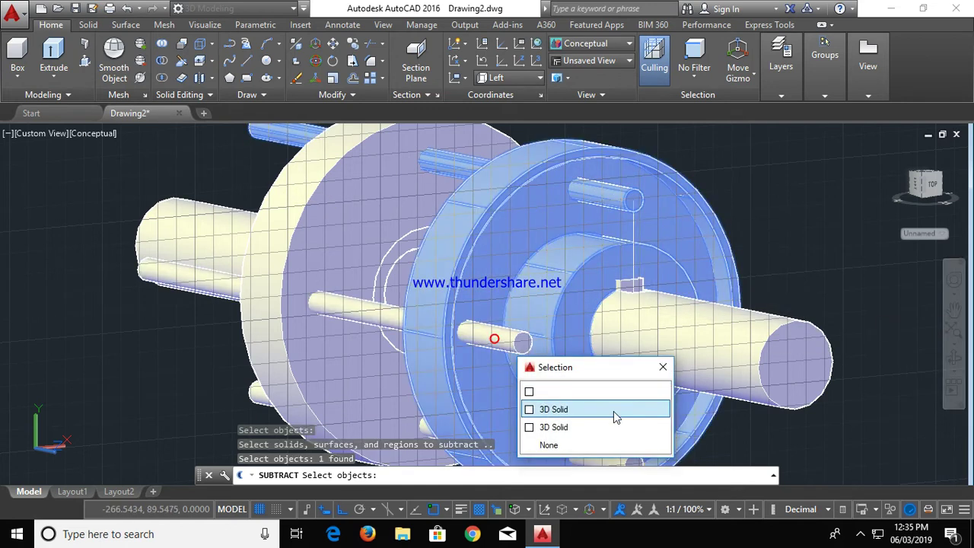
{"action": "left_click", "coordinate": [953, 361]}
{"action": "mouse_move", "coordinate": [762, 348]}
{"action": "left_mouse_down"}
{"action": "mouse_move", "coordinate": [730, 325]}
{"action": "mouse_move", "coordinate": [756, 326]}
{"action": "mouse_move", "coordinate": [769, 347]}
{"action": "left_mouse_up"}
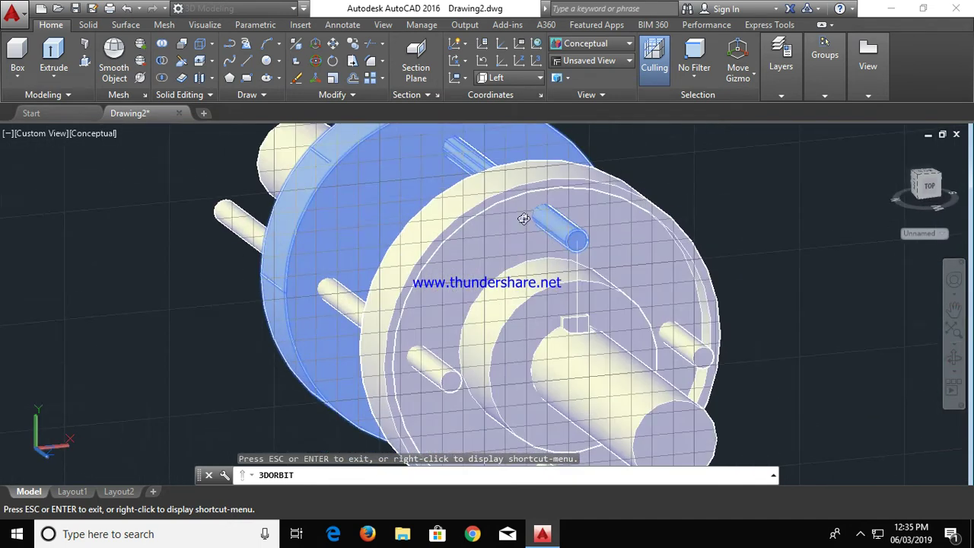
{"action": "key", "text": "Escape"}
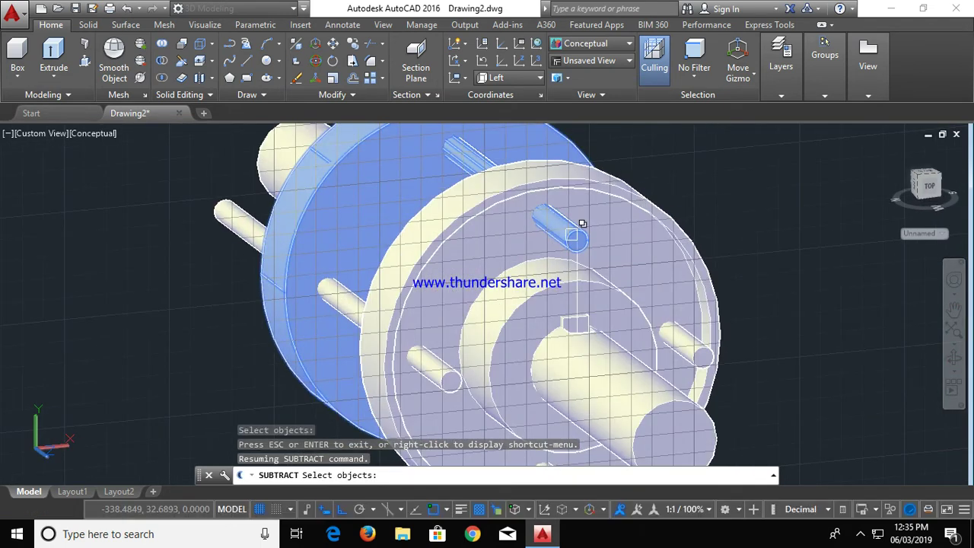
{"action": "key", "text": "Escape"}
Retry the subtraction, then cancel out of the overlapping-solids selection prompt
{"action": "left_click", "coordinate": [161, 63]}
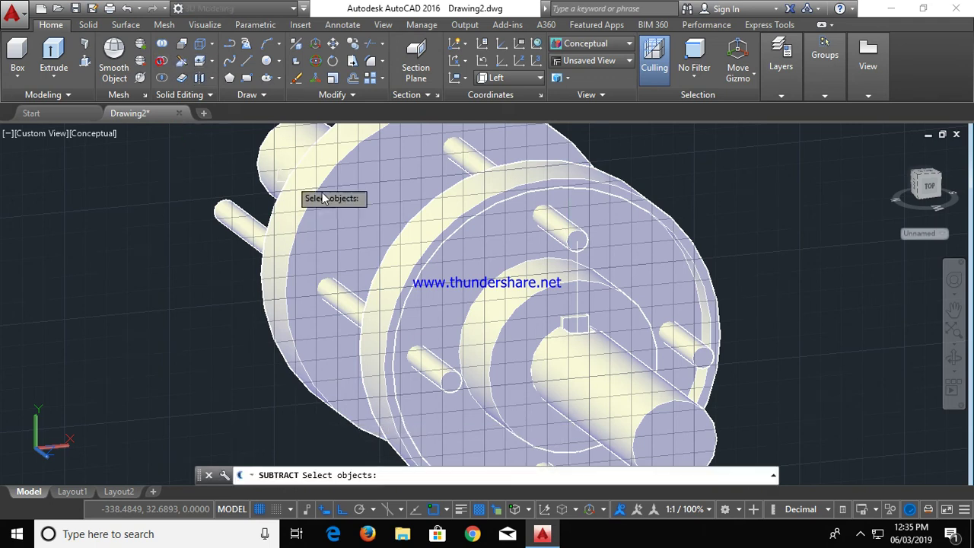
{"action": "left_click", "coordinate": [324, 185]}
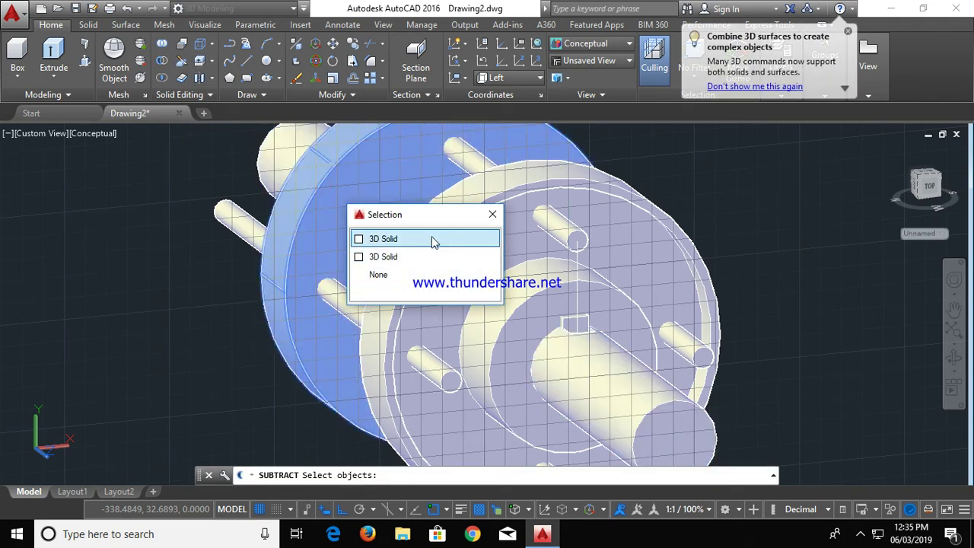
{"action": "key", "text": "Escape"}
{"action": "key", "text": "Escape"}
{"action": "left_click", "coordinate": [499, 509]}
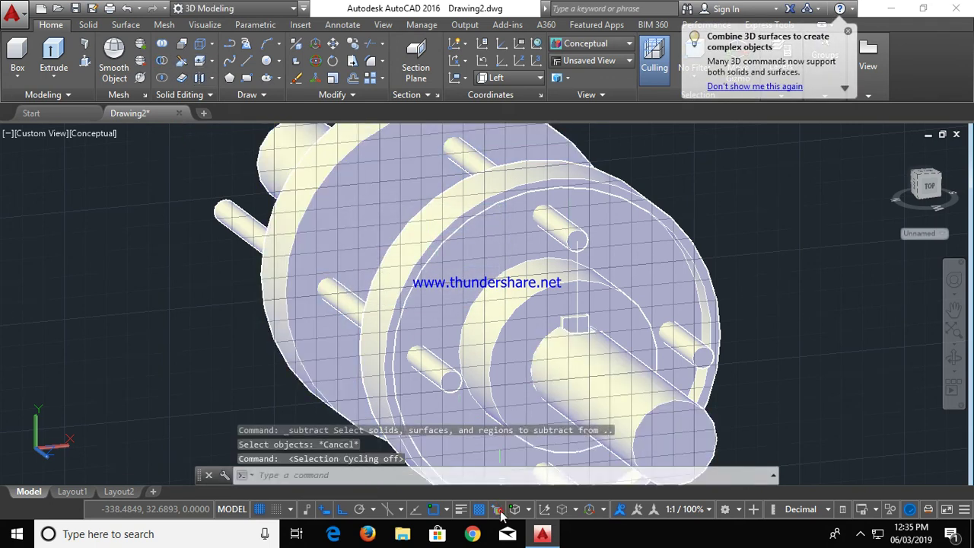
Subtract the four pins from both flanges, leaving four bolt holes in each
{"action": "left_click", "coordinate": [166, 61]}
{"action": "left_click", "coordinate": [314, 188]}
{"action": "left_click", "coordinate": [449, 233]}
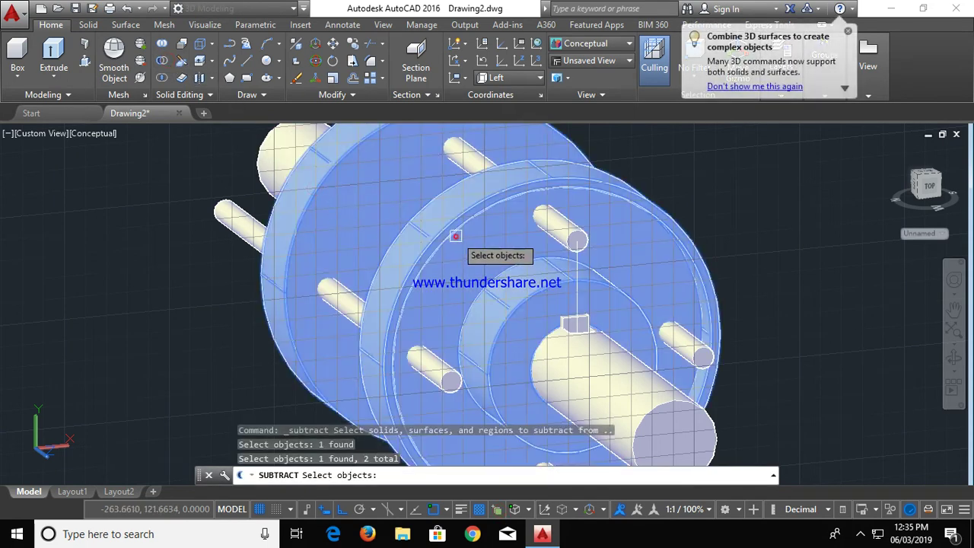
{"action": "key", "text": "Return"}
{"action": "left_click", "coordinate": [576, 240]}
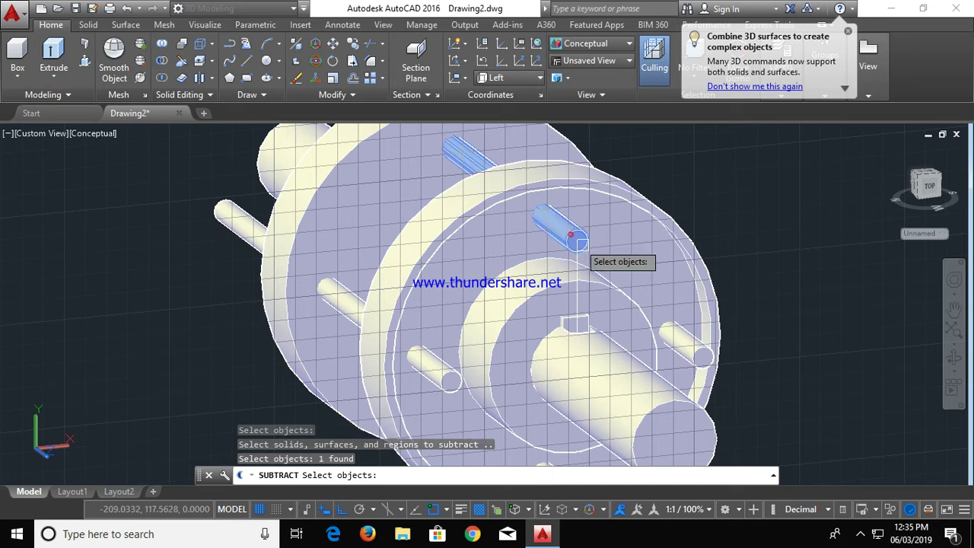
{"action": "scroll", "coordinate": [715, 349], "scroll_direction": "down", "scroll_amount": 2}
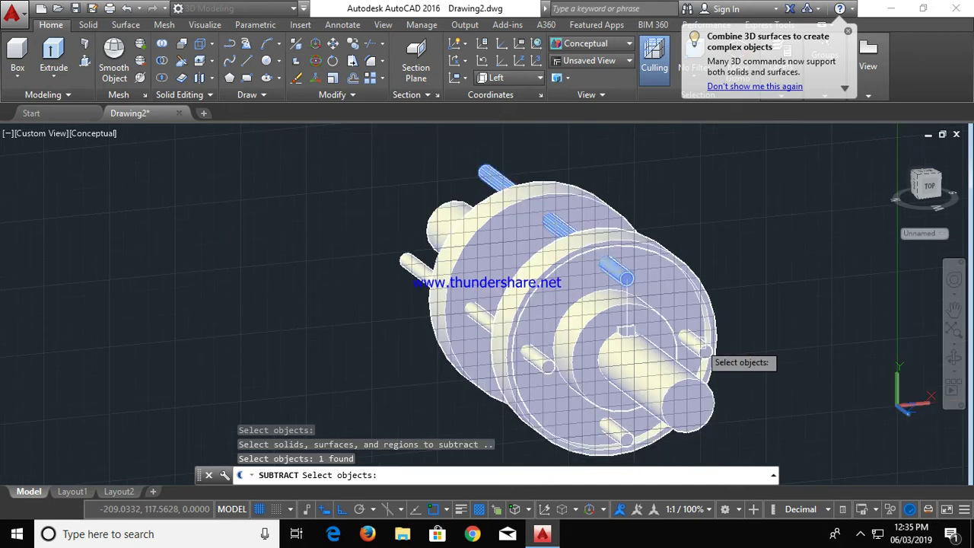
{"action": "left_click", "coordinate": [706, 350]}
{"action": "left_click", "coordinate": [546, 361]}
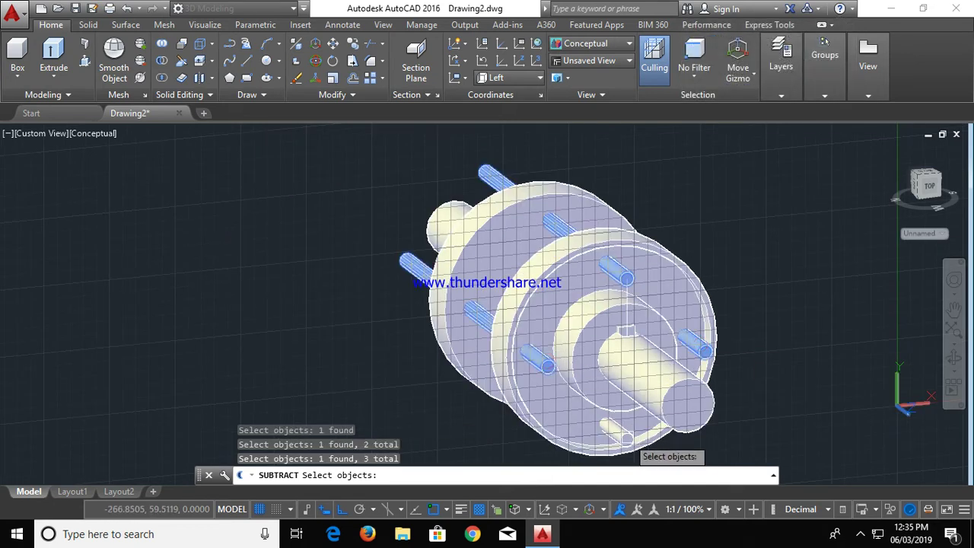
{"action": "left_click", "coordinate": [627, 438]}
{"action": "key", "text": "Return"}
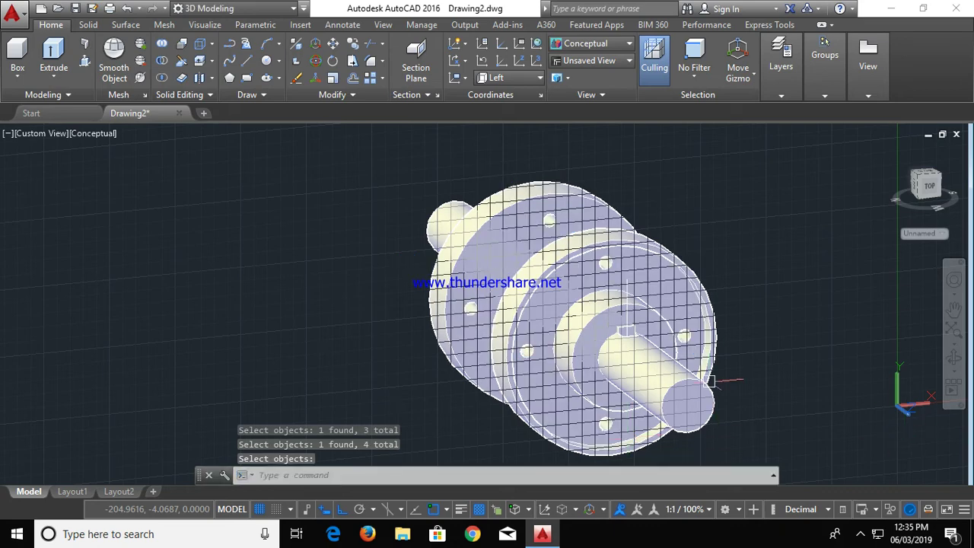
Orbit the coupling to a side-on view, then switch to the Front preset view
{"action": "left_click", "coordinate": [955, 356]}
{"action": "mouse_move", "coordinate": [776, 320]}
{"action": "left_mouse_down"}
{"action": "mouse_move", "coordinate": [714, 260]}
{"action": "mouse_move", "coordinate": [761, 294]}
{"action": "mouse_move", "coordinate": [763, 317]}
{"action": "mouse_move", "coordinate": [815, 315]}
{"action": "mouse_move", "coordinate": [756, 332]}
{"action": "mouse_move", "coordinate": [614, 330]}
{"action": "mouse_move", "coordinate": [704, 329]}
{"action": "mouse_move", "coordinate": [724, 306]}
{"action": "mouse_move", "coordinate": [701, 295]}
{"action": "mouse_move", "coordinate": [713, 342]}
{"action": "mouse_move", "coordinate": [743, 343]}
{"action": "mouse_move", "coordinate": [644, 286]}
{"action": "mouse_move", "coordinate": [621, 293]}
{"action": "left_mouse_up"}
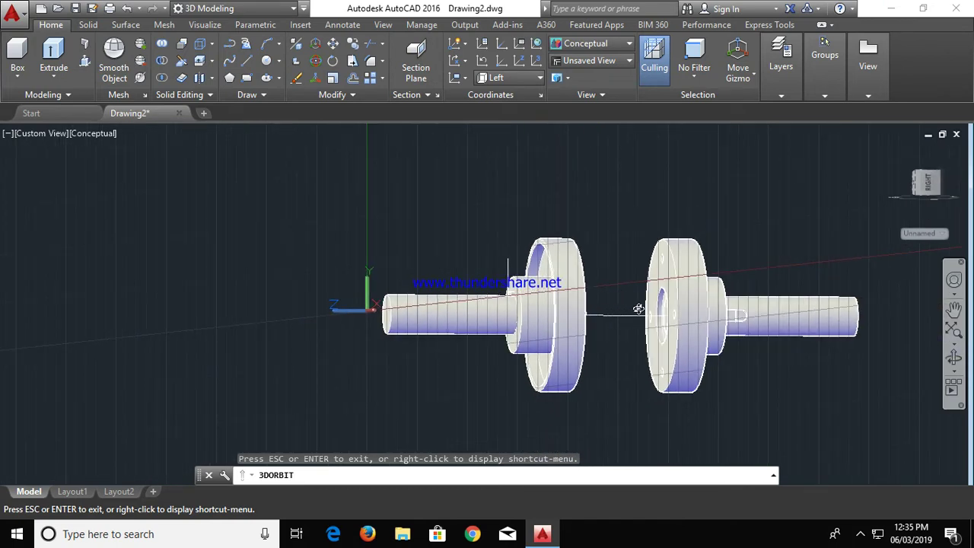
{"action": "mouse_move", "coordinate": [409, 234]}
{"action": "middle_mouse_down"}
{"action": "mouse_move", "coordinate": [398, 402]}
{"action": "mouse_move", "coordinate": [326, 283]}
{"action": "middle_mouse_up"}
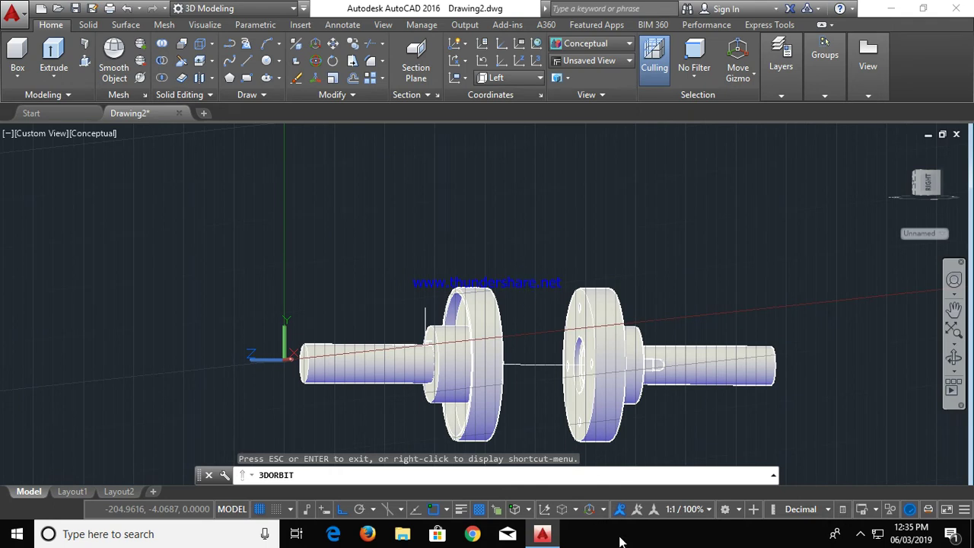
{"action": "key", "text": "Escape"}
{"action": "left_click", "coordinate": [32, 135]}
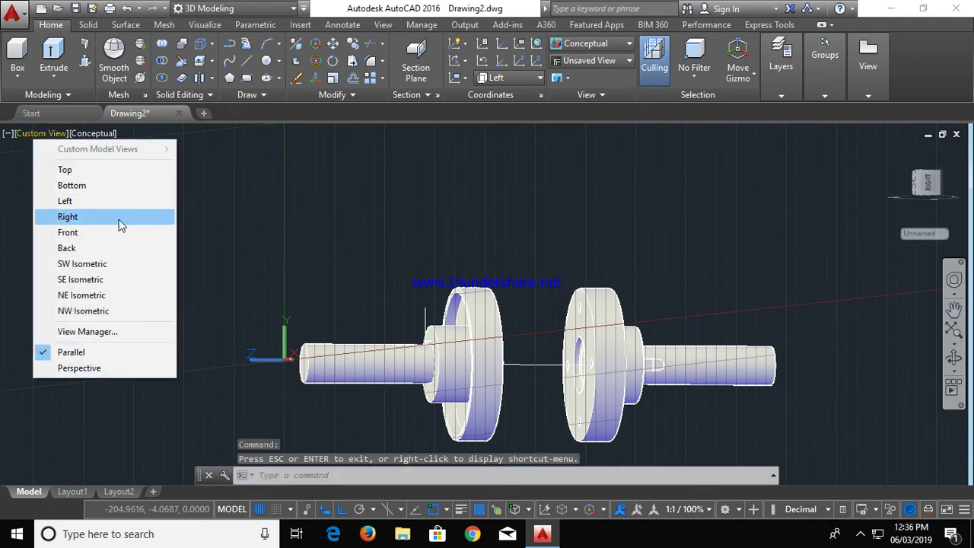
{"action": "left_click", "coordinate": [110, 239]}
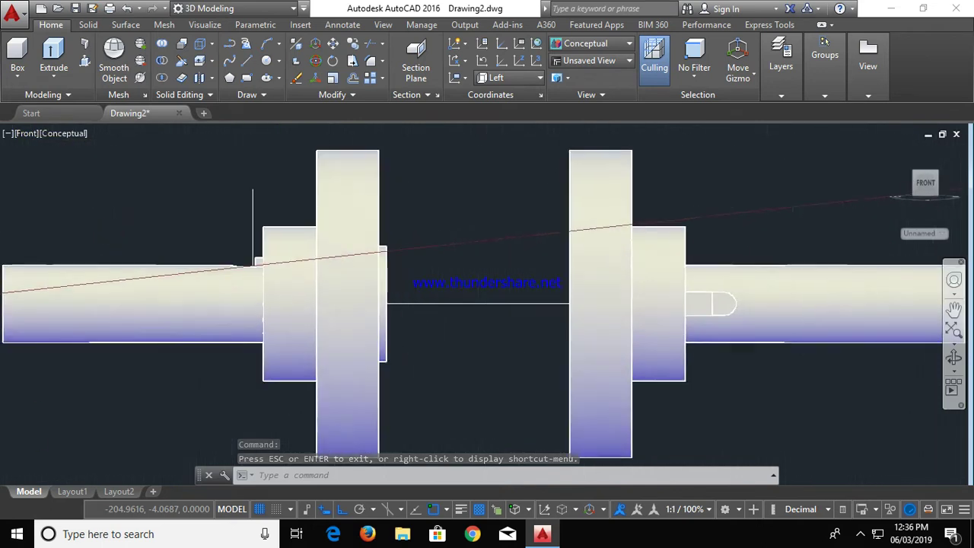
{"action": "key", "text": "Escape"}
{"action": "key", "text": "Escape"}
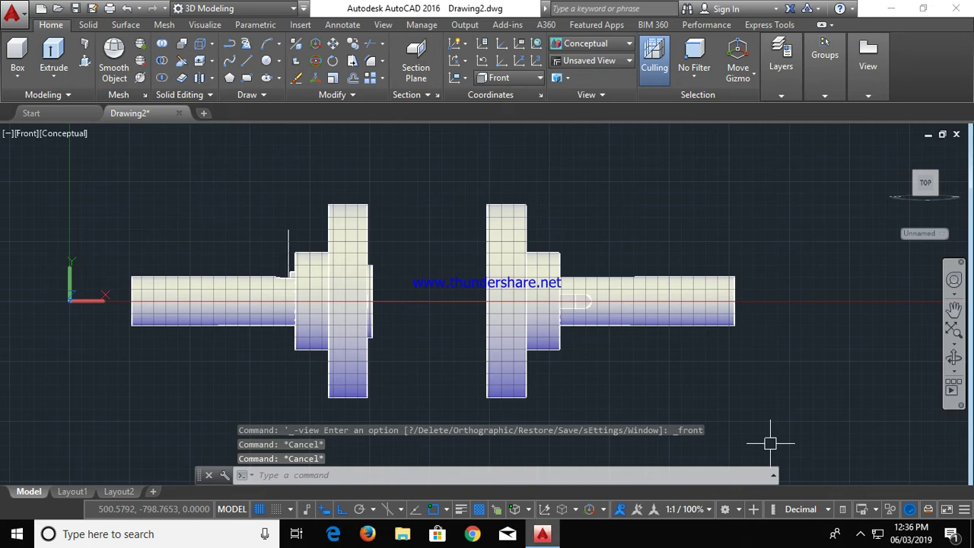
Pan the view to frame the shafts
{"action": "left_click", "coordinate": [861, 533]}
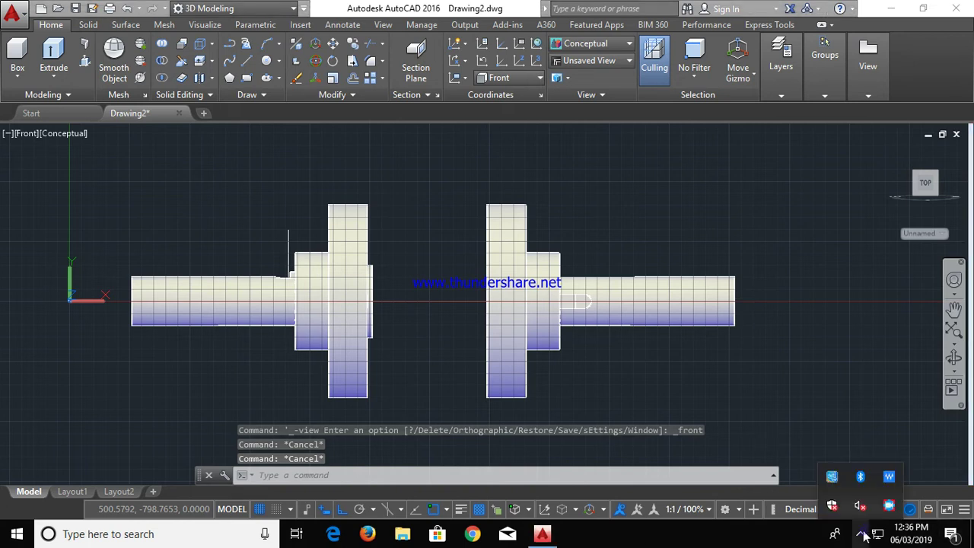
{"action": "right_click", "coordinate": [888, 502]}
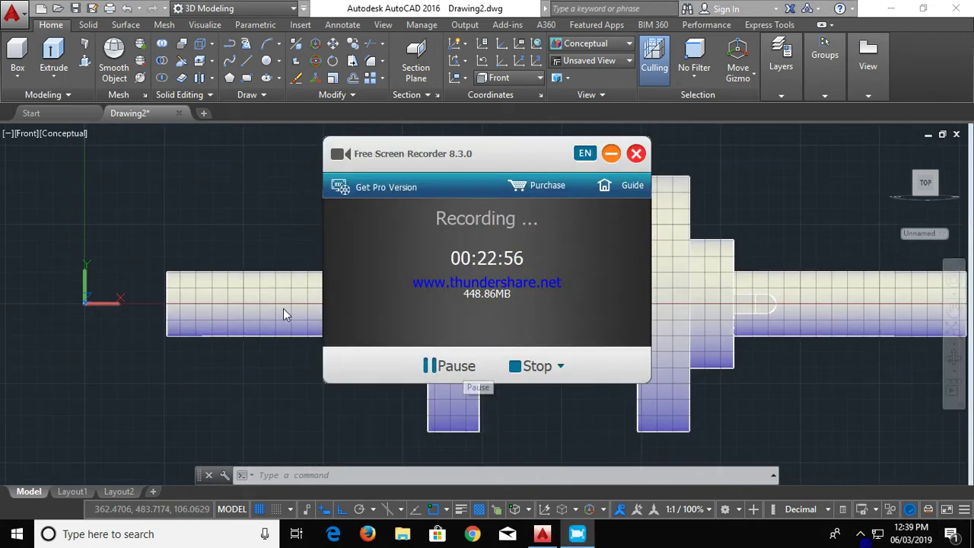
{"action": "left_click", "coordinate": [611, 153]}
{"action": "mouse_move", "coordinate": [358, 228]}
{"action": "left_mouse_down"}
{"action": "mouse_move", "coordinate": [362, 341]}
{"action": "mouse_move", "coordinate": [372, 336]}
{"action": "left_mouse_up"}
{"action": "key", "text": "Escape"}
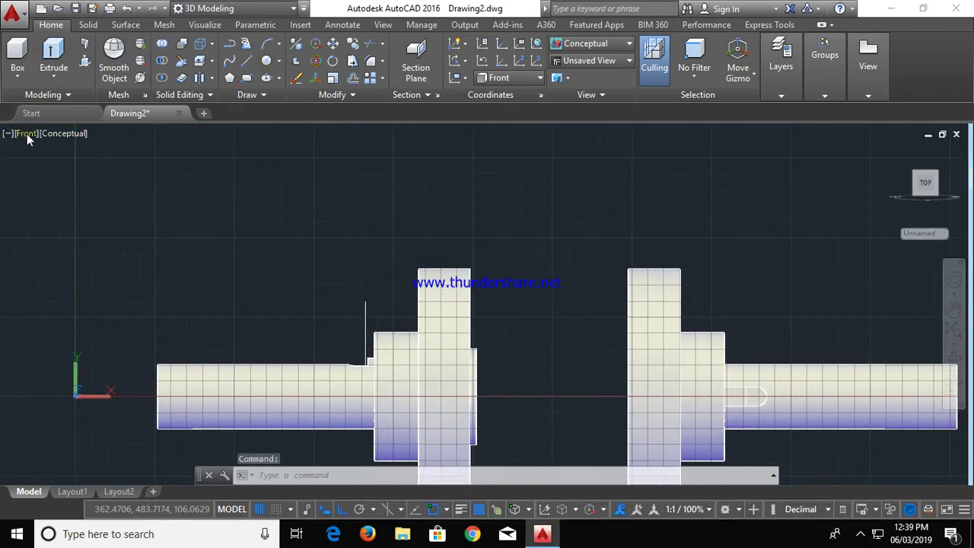
Switch to the Left preset view and pan to leave empty space beside the flange
{"action": "left_click", "coordinate": [26, 133]}
{"action": "left_click", "coordinate": [90, 204]}
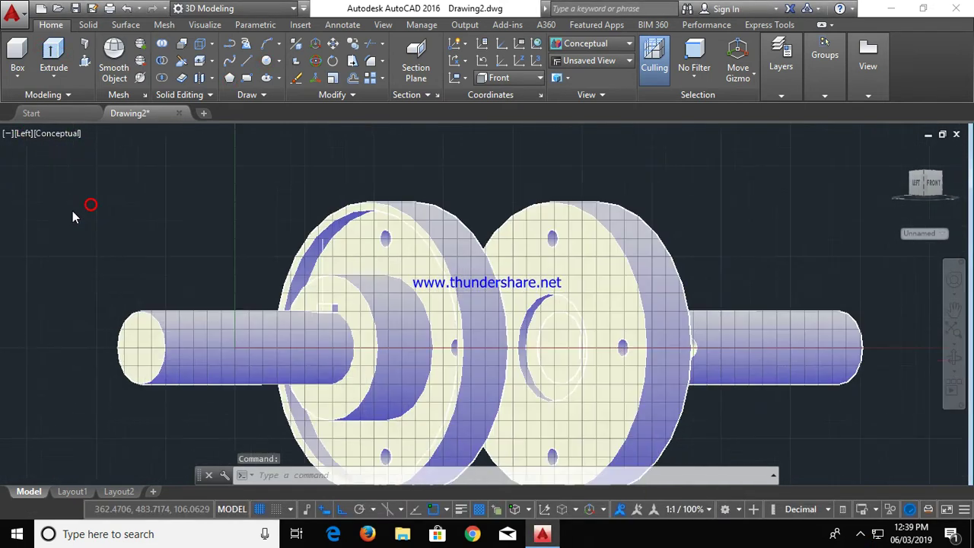
{"action": "middle_click_drag", "start_coordinate": [221, 218], "coordinate": [466, 308]}
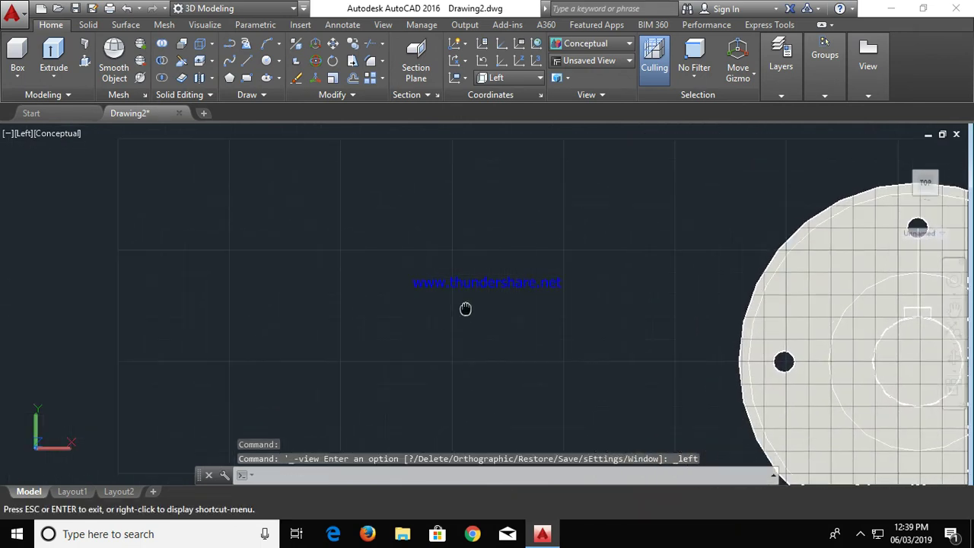
{"action": "key", "text": "Escape"}
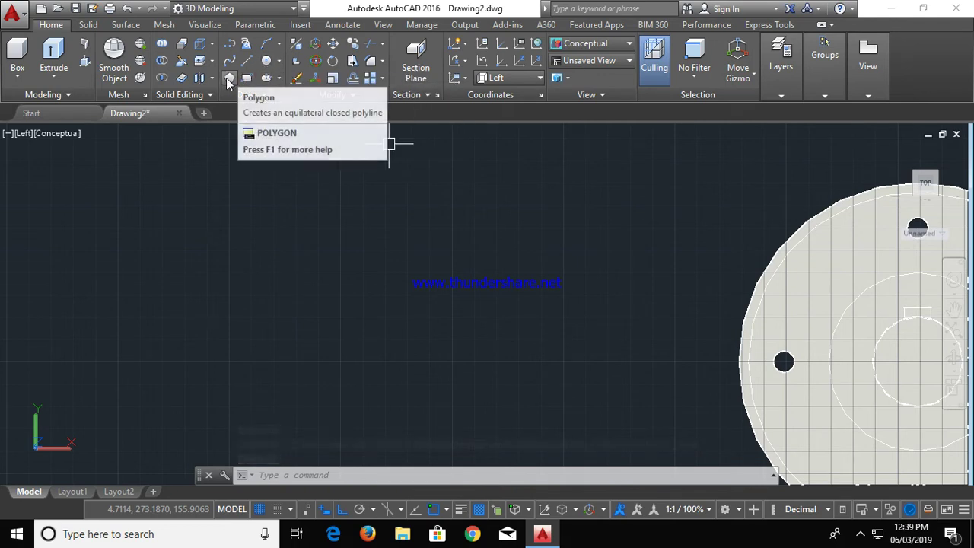
Draw a six-sided radius-10 polygon in empty space with a radius-5 circle at its centre
{"action": "left_click", "coordinate": [228, 78]}
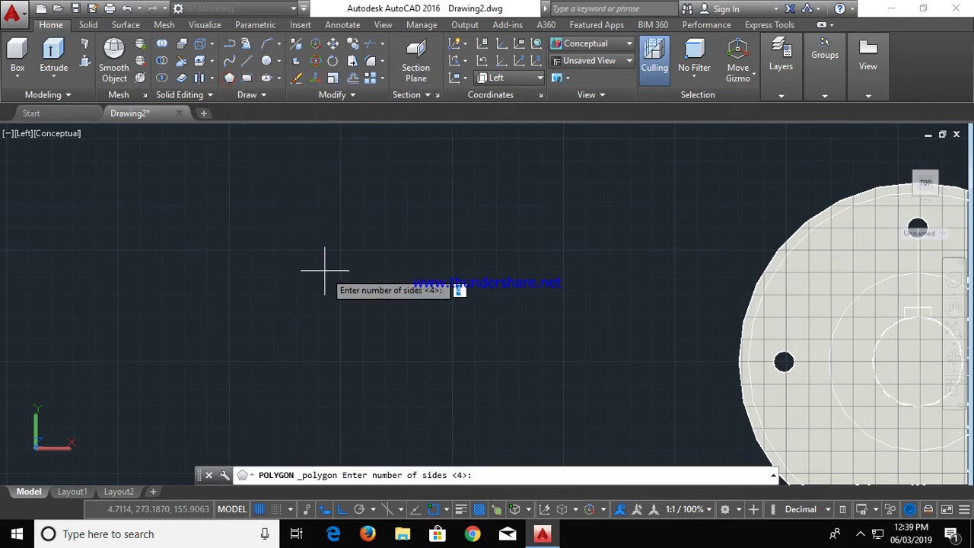
{"action": "type", "text": "6"}
{"action": "key", "text": "Return"}
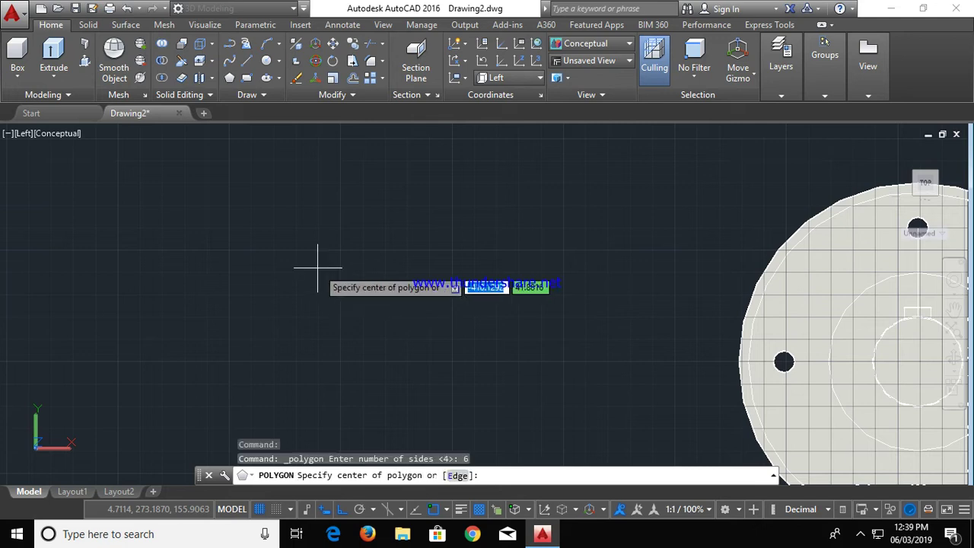
{"action": "left_click", "coordinate": [273, 265]}
{"action": "left_click", "coordinate": [296, 315]}
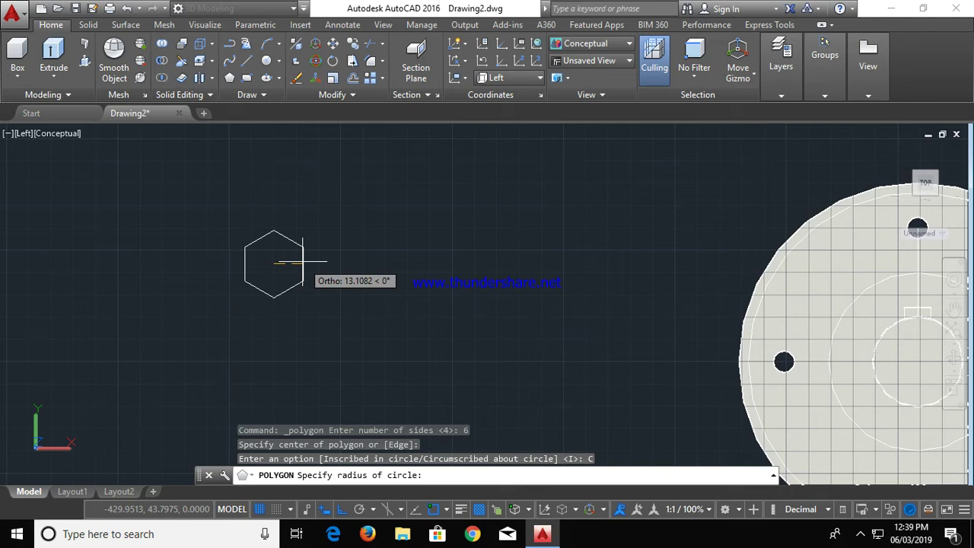
{"action": "key", "text": "Return"}
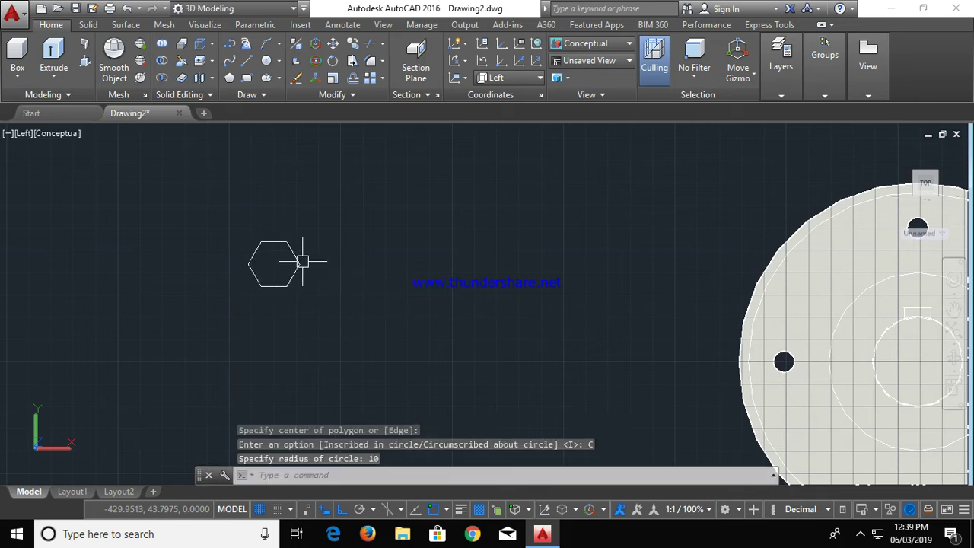
{"action": "left_click", "coordinate": [266, 64]}
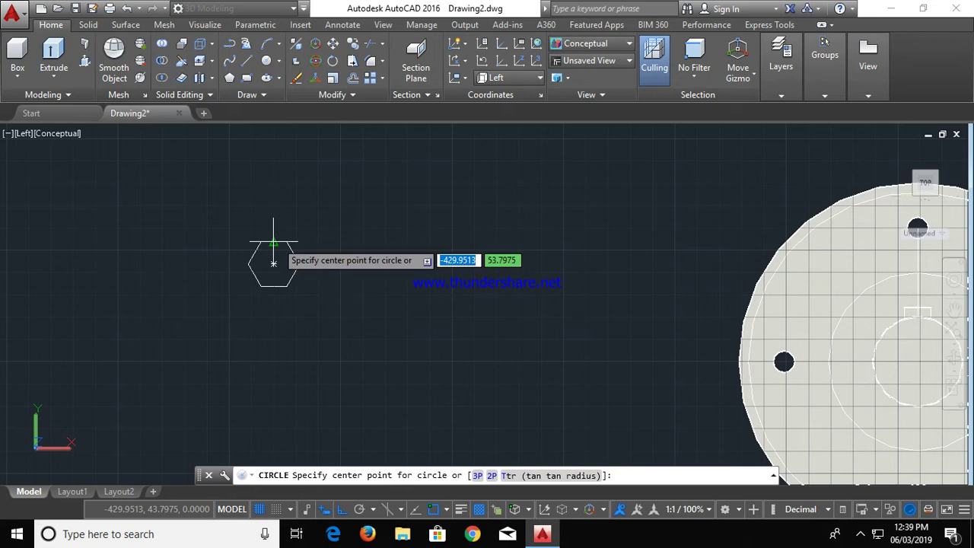
{"action": "left_click", "coordinate": [275, 264]}
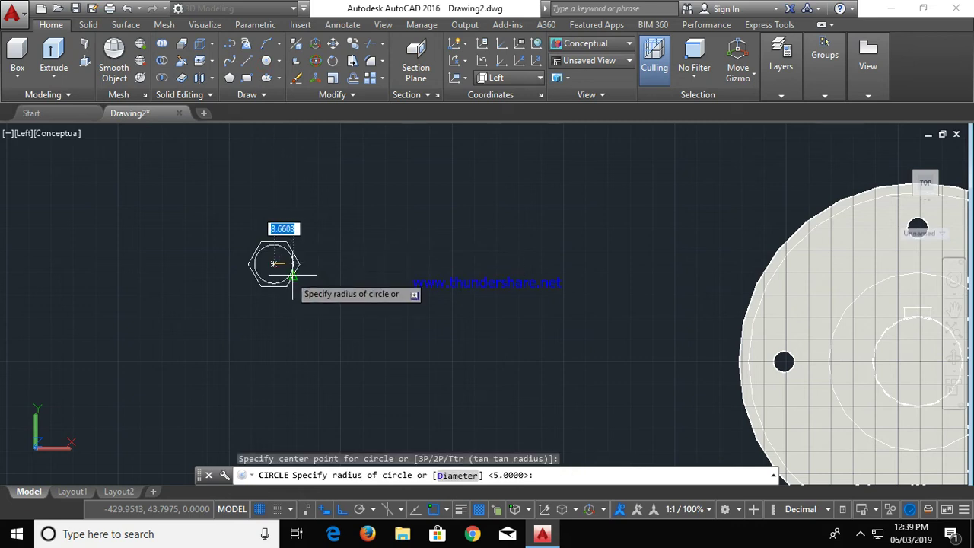
{"action": "type", "text": "5"}
{"action": "key", "text": "Return"}
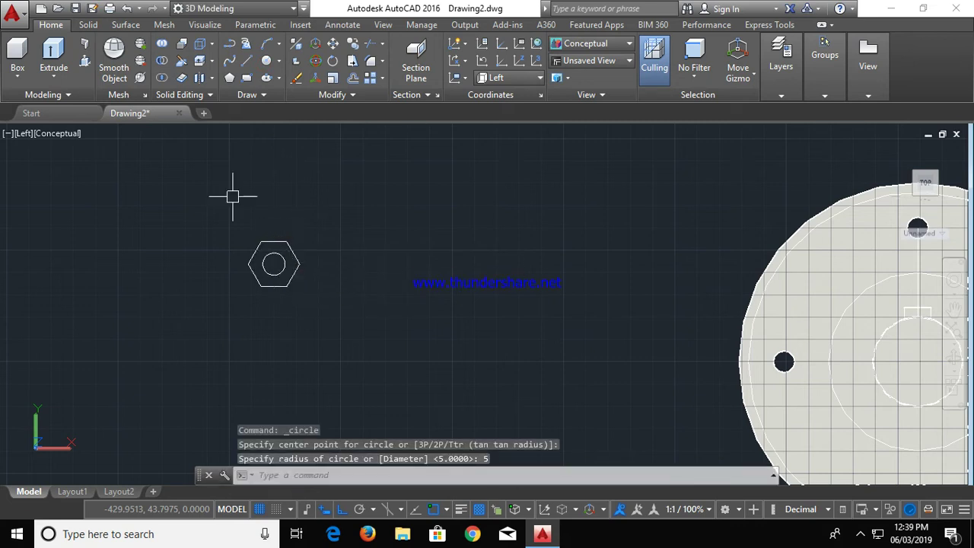
Extrude the inner circle 52 units into a bolt shank and orbit to view it
{"action": "left_click", "coordinate": [53, 53]}
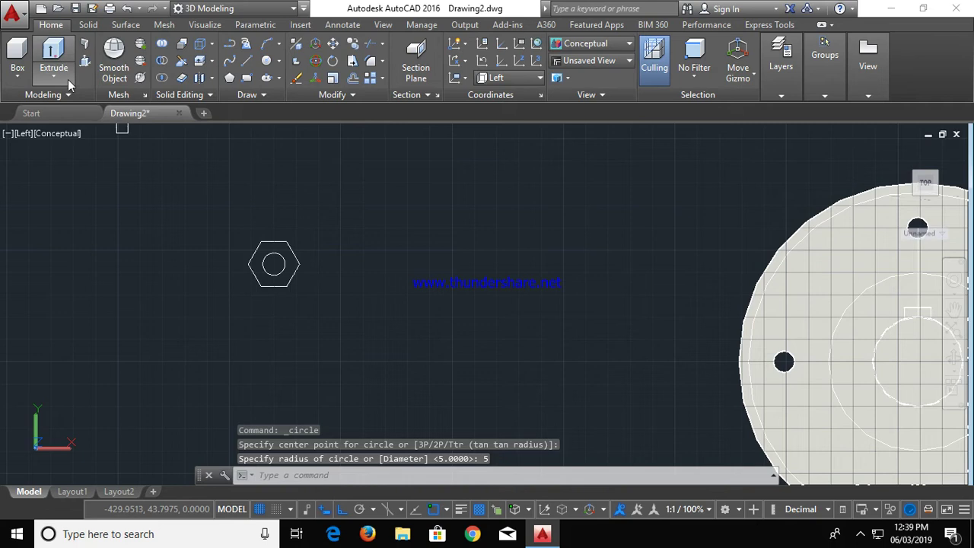
{"action": "left_click", "coordinate": [274, 265]}
{"action": "key", "text": "Return"}
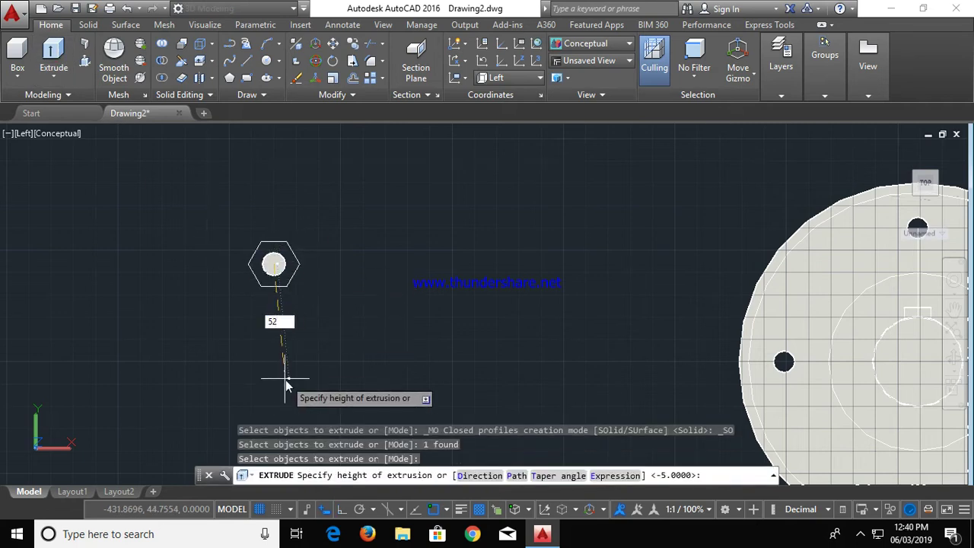
{"action": "key", "text": "Return"}
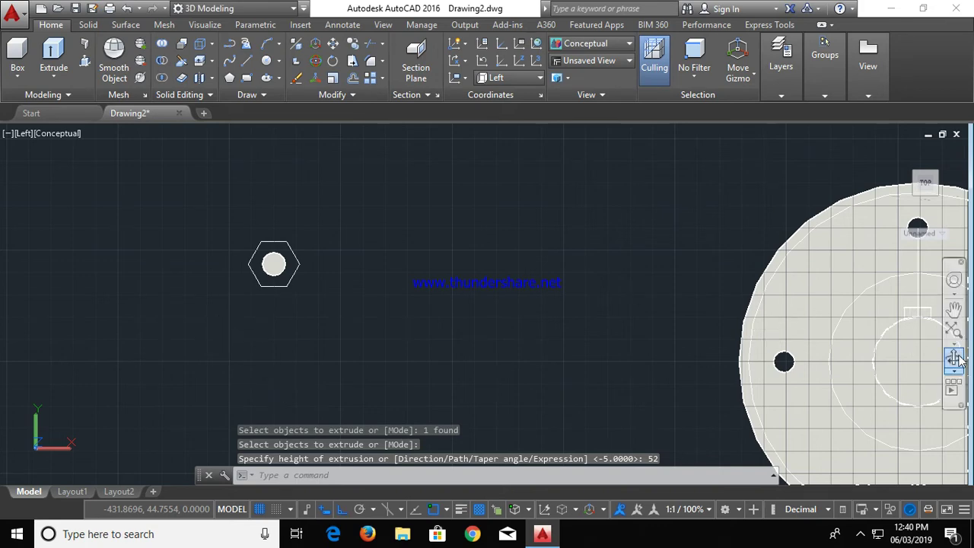
{"action": "left_click", "coordinate": [953, 358]}
{"action": "mouse_move", "coordinate": [360, 308]}
{"action": "left_mouse_down"}
{"action": "mouse_move", "coordinate": [366, 296]}
{"action": "mouse_move", "coordinate": [441, 315]}
{"action": "mouse_move", "coordinate": [401, 320]}
{"action": "mouse_move", "coordinate": [312, 214]}
{"action": "left_mouse_up"}
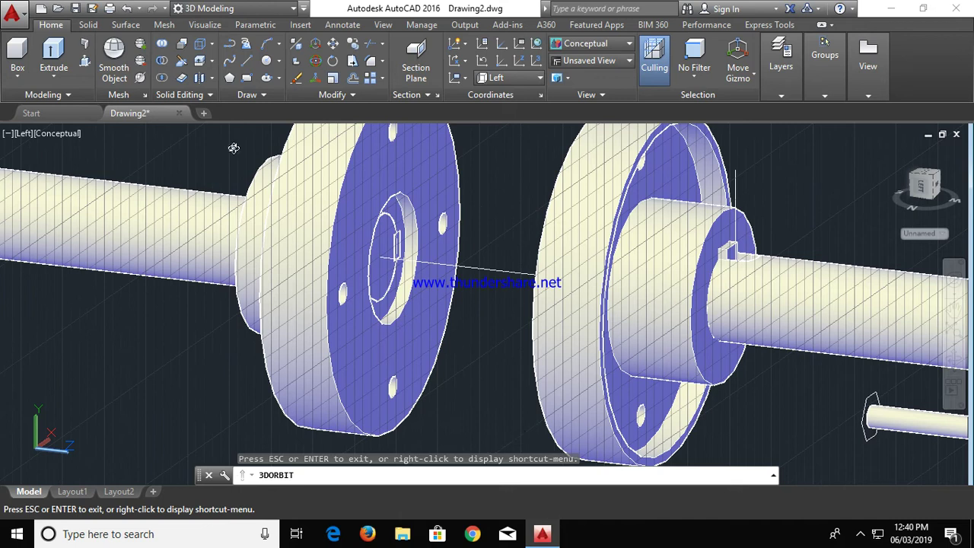
{"action": "left_click", "coordinate": [53, 51]}
Extrude the hexagon outline 8 units to make the bolt head on the 52-unit shank
{"action": "middle_click_drag", "start_coordinate": [905, 421], "coordinate": [687, 351]}
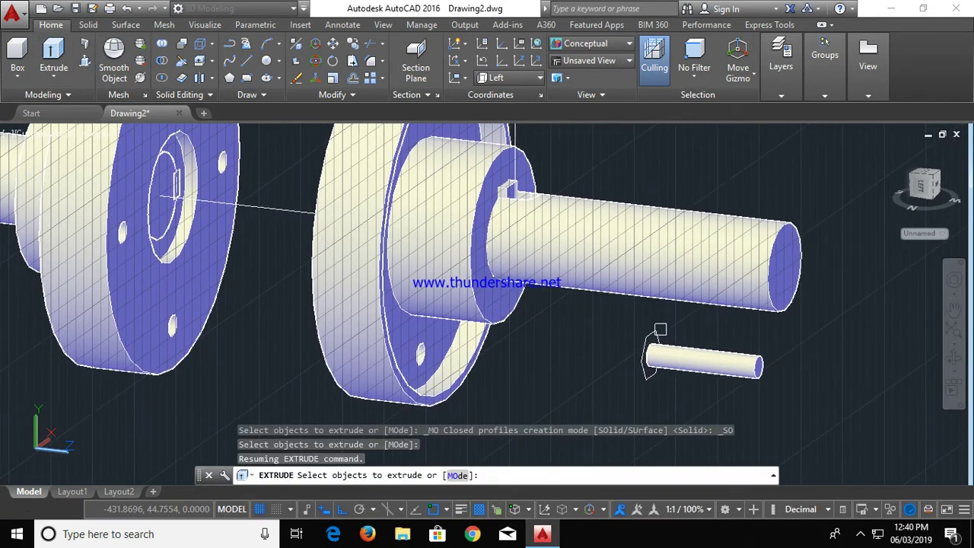
{"action": "left_click", "coordinate": [53, 52]}
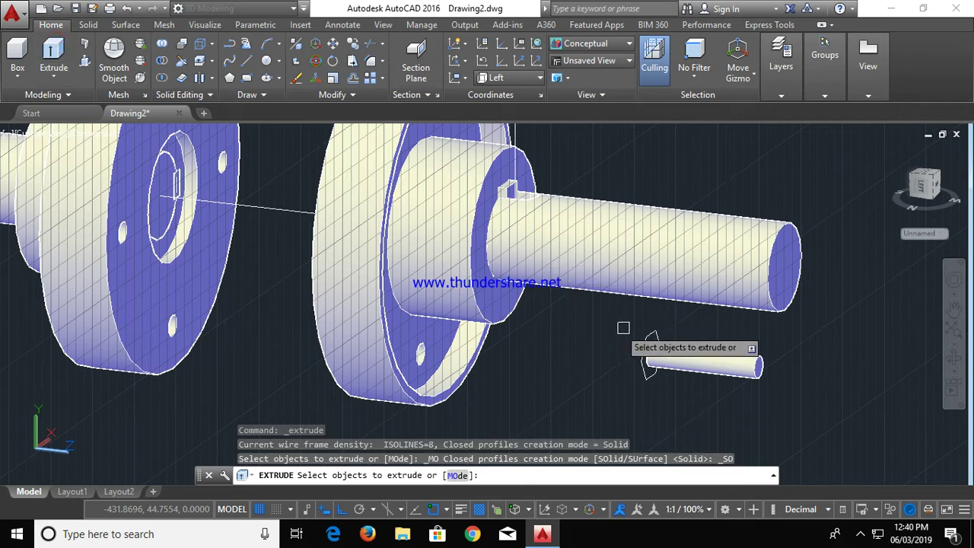
{"action": "left_click", "coordinate": [649, 334]}
{"action": "key", "text": "Return"}
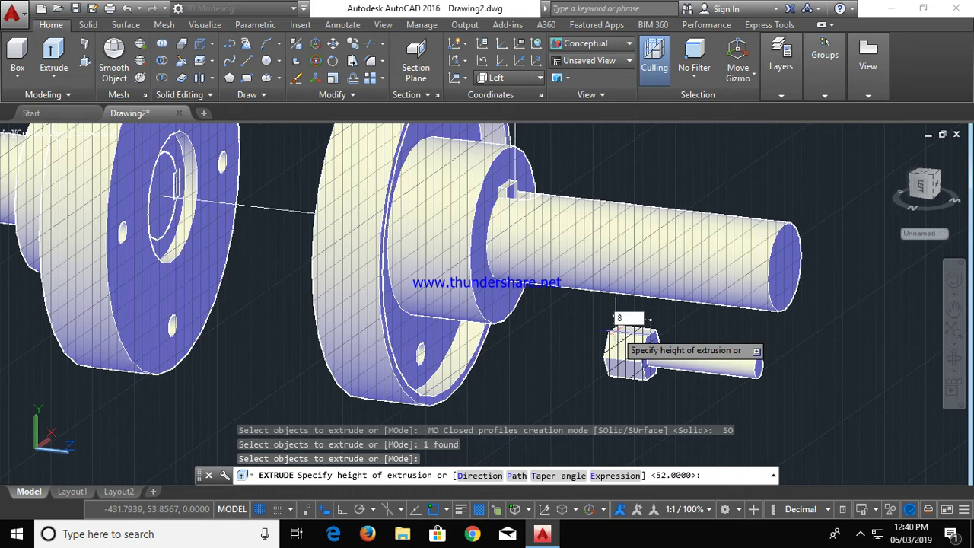
{"action": "key", "text": "Return"}
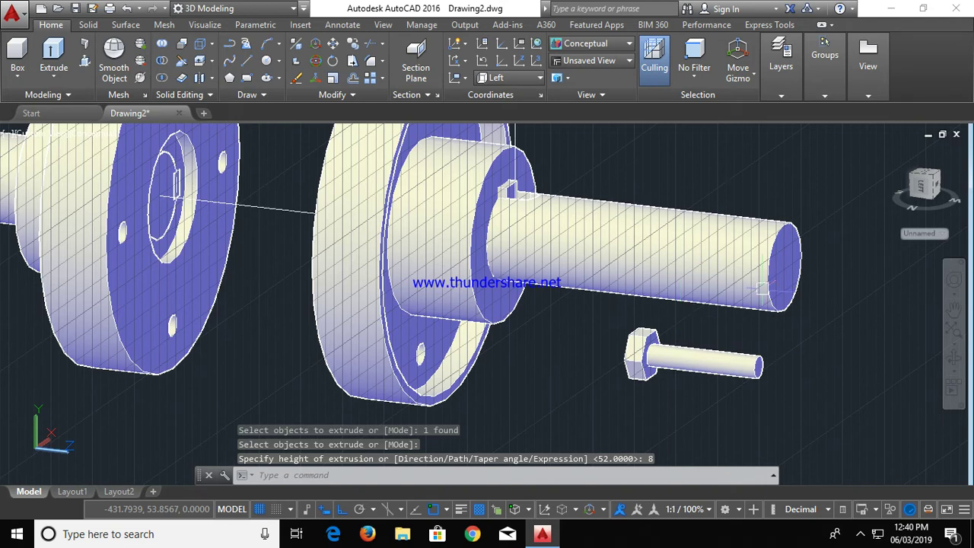
{"action": "key", "text": "Escape"}
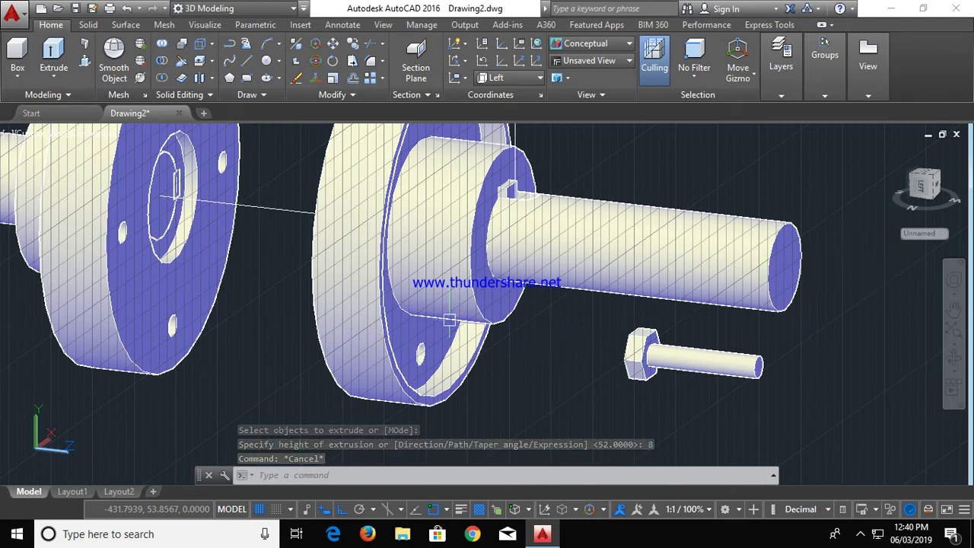
{"action": "scroll", "coordinate": [426, 312], "scroll_direction": "down", "scroll_amount": 5}
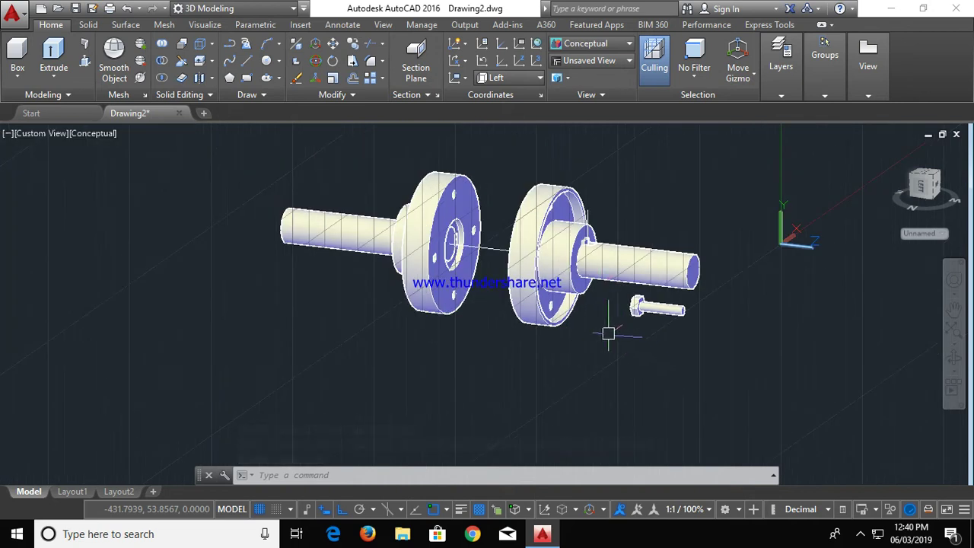
Orbit the assembly to an oblique 3D angle, abandoning a started 3D move of the bolt
{"action": "left_click", "coordinate": [953, 358]}
{"action": "mouse_move", "coordinate": [343, 343]}
{"action": "left_mouse_down"}
{"action": "mouse_move", "coordinate": [473, 371]}
{"action": "mouse_move", "coordinate": [450, 365]}
{"action": "left_mouse_up"}
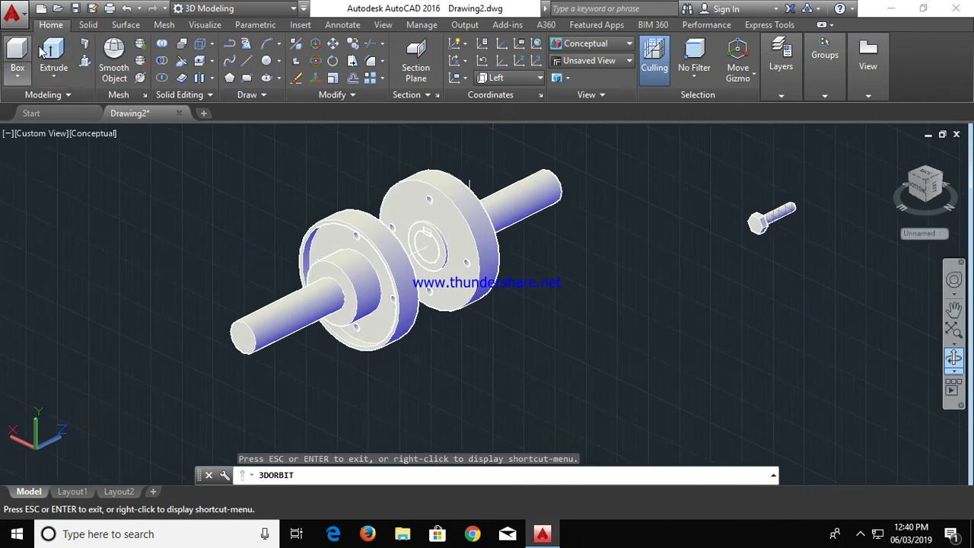
{"action": "left_click", "coordinate": [317, 46]}
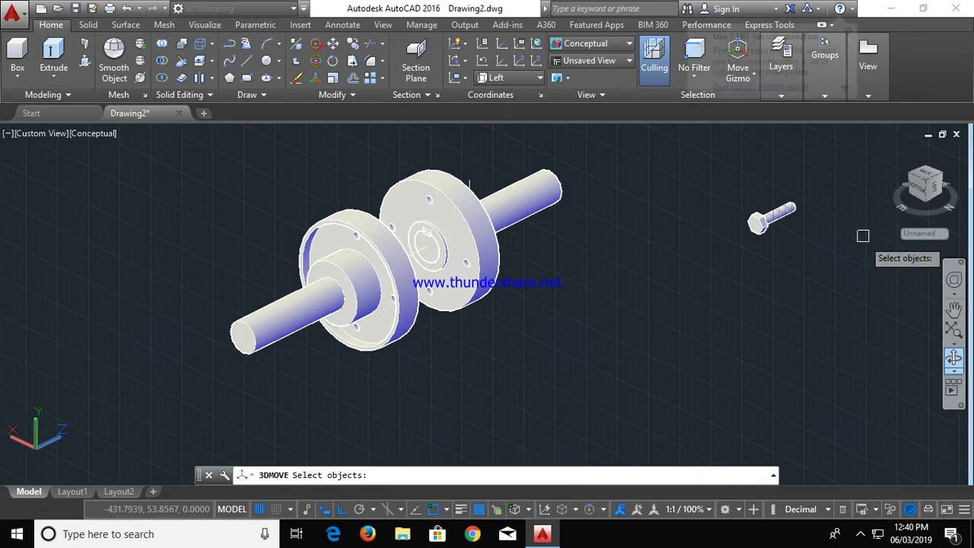
{"action": "left_click", "coordinate": [764, 220]}
{"action": "left_click", "coordinate": [775, 215]}
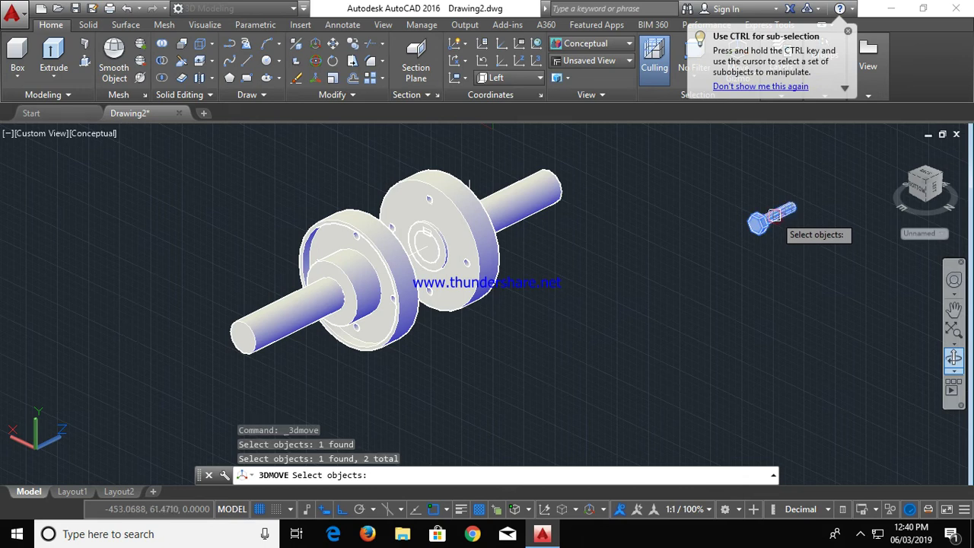
{"action": "key", "text": "Escape"}
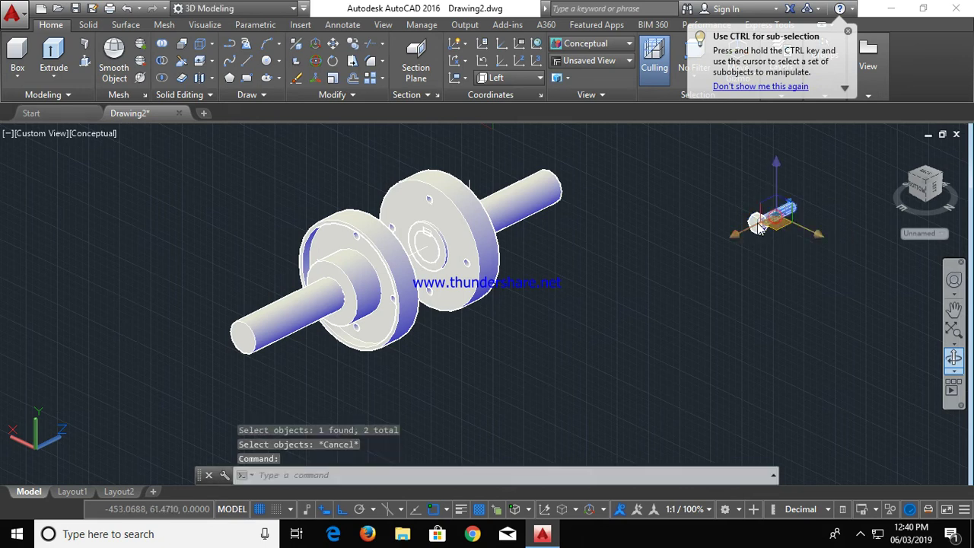
{"action": "key", "text": "Escape"}
Union the bolt's hexagonal head and round shank into a single solid
{"action": "left_click", "coordinate": [759, 223]}
{"action": "left_click", "coordinate": [759, 223]}
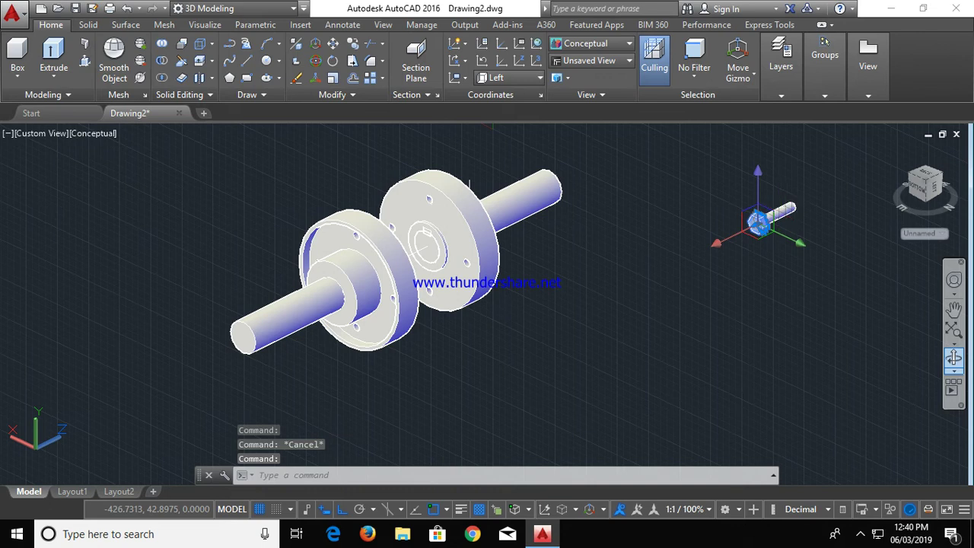
{"action": "left_click", "coordinate": [160, 47]}
{"action": "left_click", "coordinate": [756, 221]}
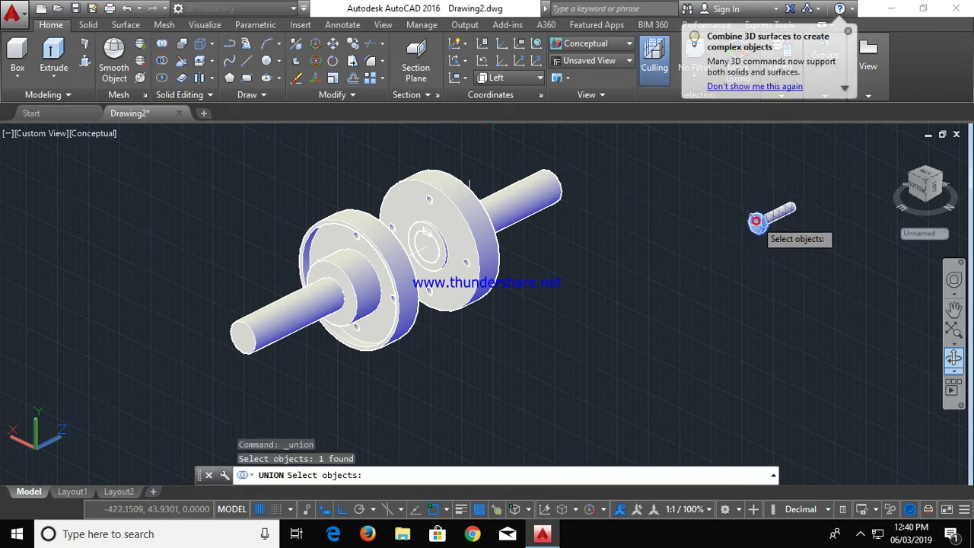
{"action": "left_click", "coordinate": [783, 215]}
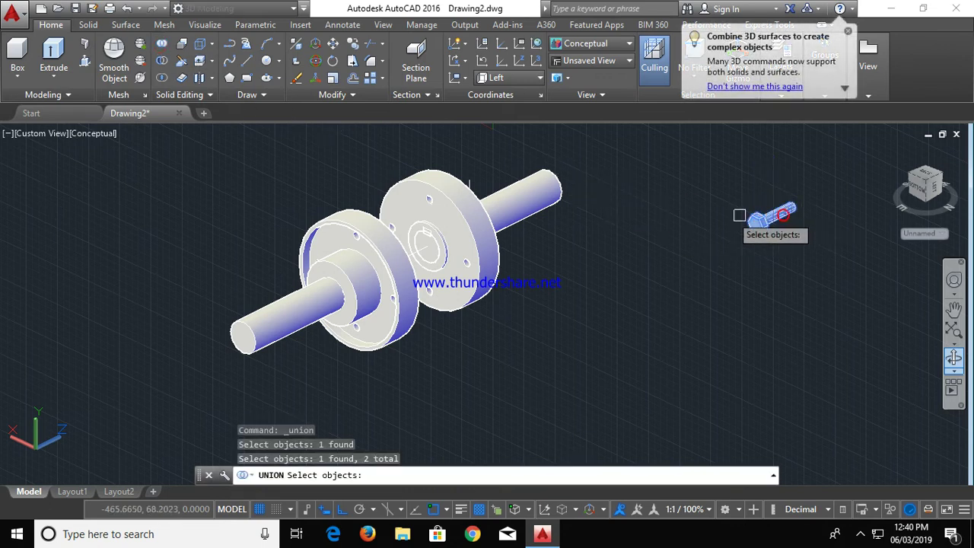
{"action": "left_click", "coordinate": [162, 53]}
{"action": "left_click", "coordinate": [779, 221]}
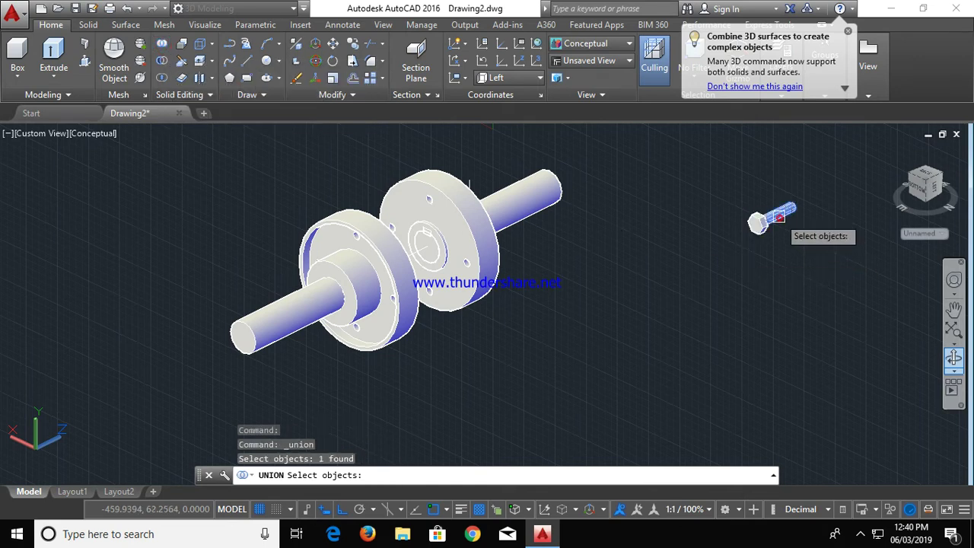
{"action": "left_click", "coordinate": [763, 222]}
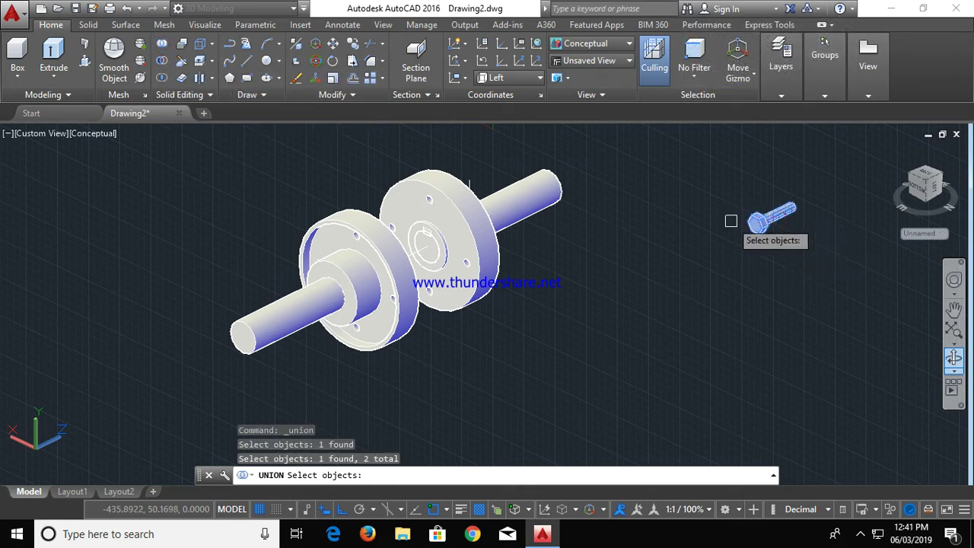
{"action": "left_click", "coordinate": [352, 44]}
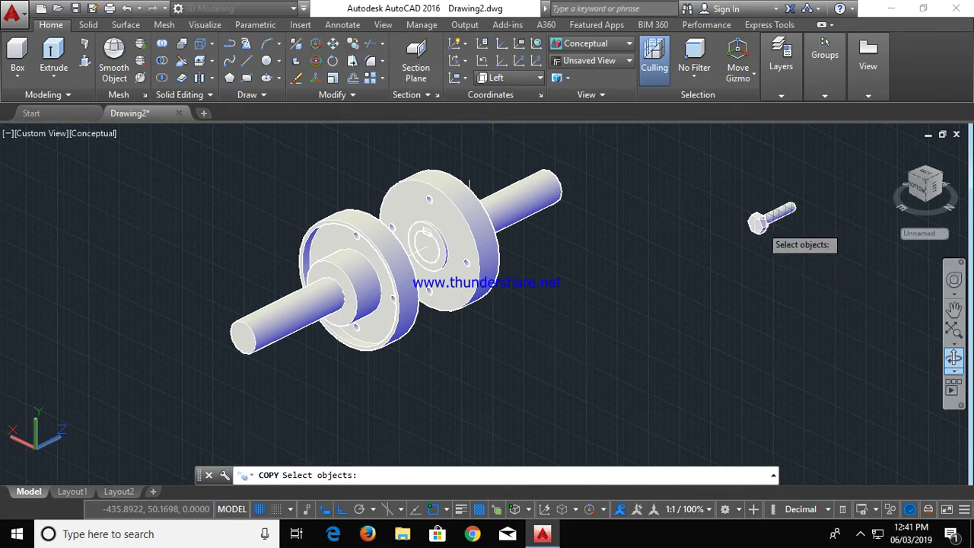
Select both bolt parts for copying and take the base point on the bolt head
{"action": "left_click", "coordinate": [761, 221]}
{"action": "left_click", "coordinate": [782, 216]}
{"action": "key", "text": "Return"}
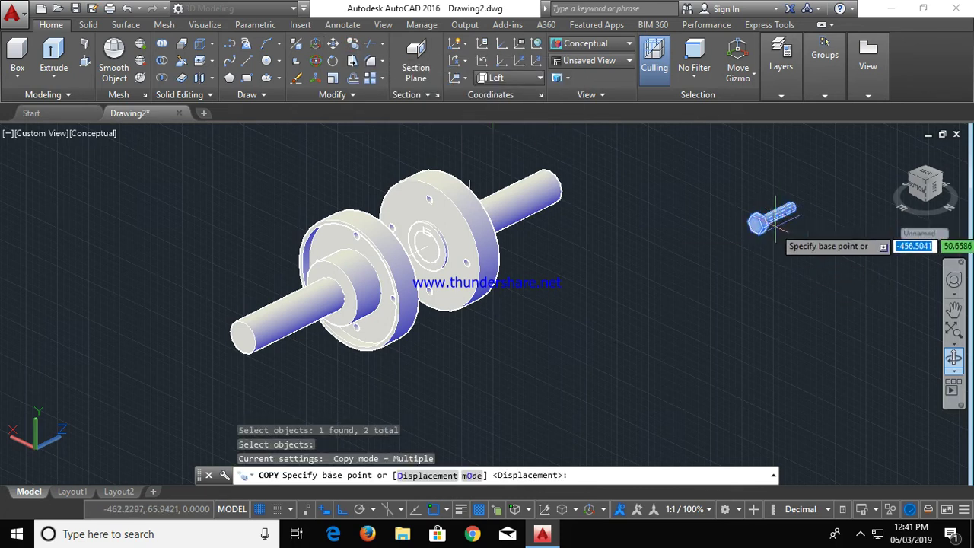
{"action": "scroll", "coordinate": [778, 218], "scroll_direction": "up", "scroll_amount": 3}
{"action": "scroll", "coordinate": [761, 217], "scroll_direction": "up", "scroll_amount": 3}
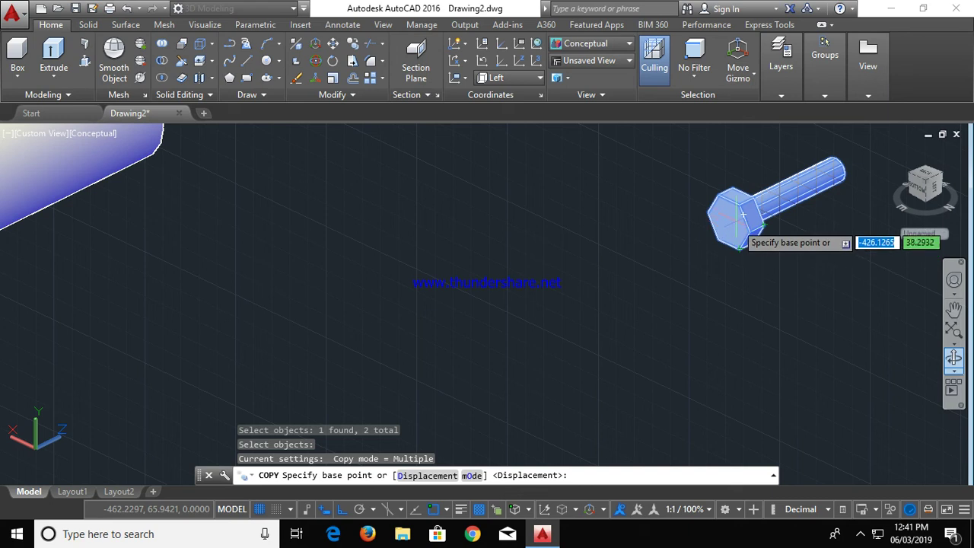
{"action": "left_click", "coordinate": [742, 216]}
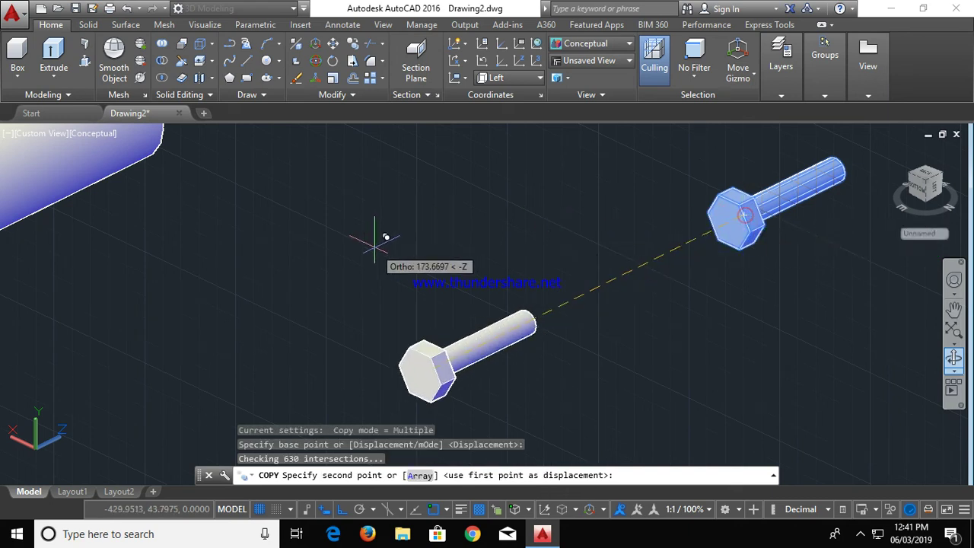
{"action": "scroll", "coordinate": [382, 238], "scroll_direction": "down", "scroll_amount": 4}
{"action": "scroll", "coordinate": [370, 249], "scroll_direction": "down", "scroll_amount": 4}
{"action": "scroll", "coordinate": [250, 312], "scroll_direction": "up", "scroll_amount": 2}
{"action": "scroll", "coordinate": [255, 293], "scroll_direction": "up", "scroll_amount": 4}
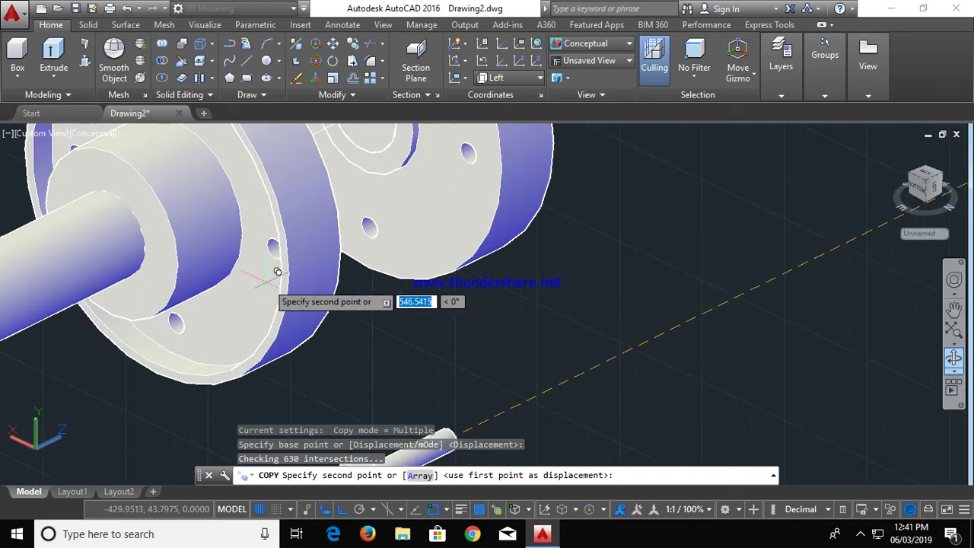
Drop bolt copies into the left flange's holes, orbiting to reach the remaining holes
{"action": "left_click", "coordinate": [178, 324]}
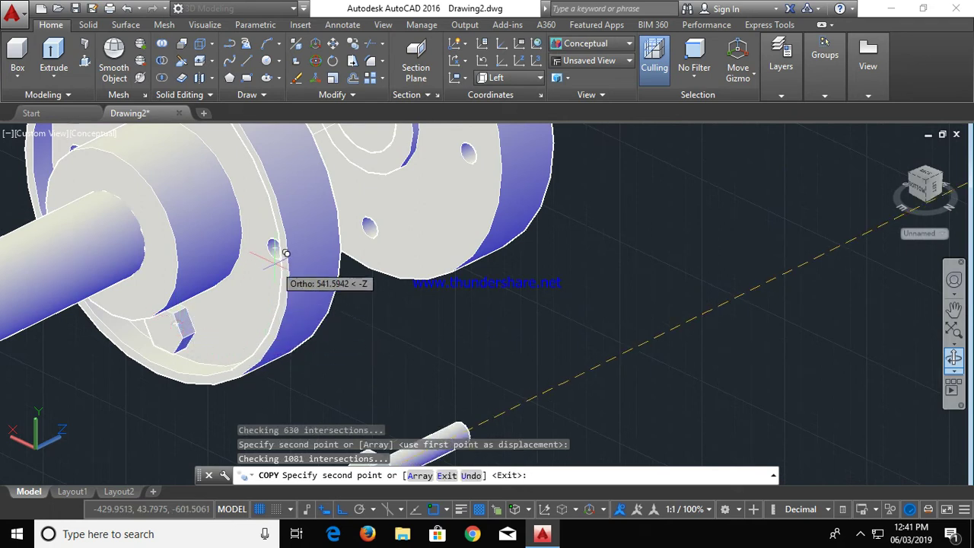
{"action": "left_click", "coordinate": [273, 245]}
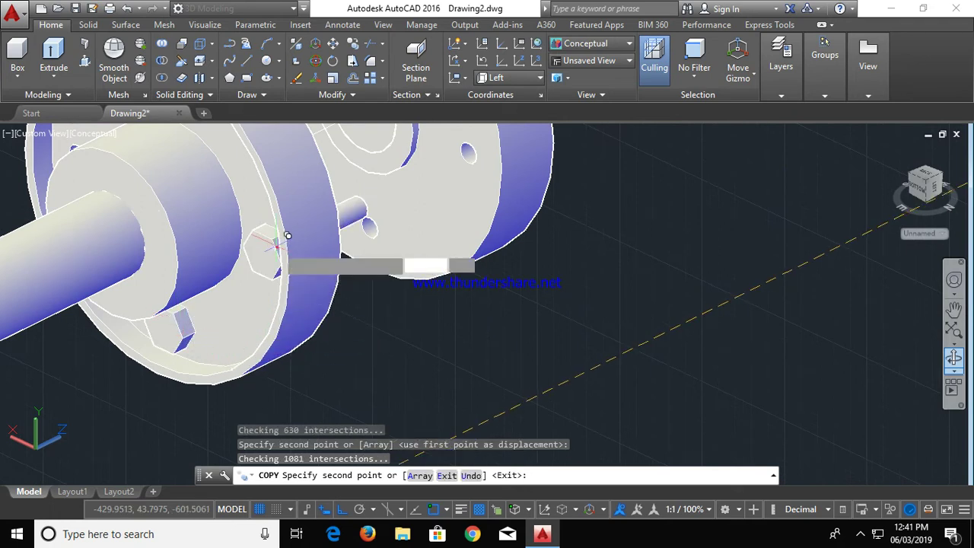
{"action": "middle_click_drag", "start_coordinate": [221, 241], "coordinate": [274, 252], "text": "shift"}
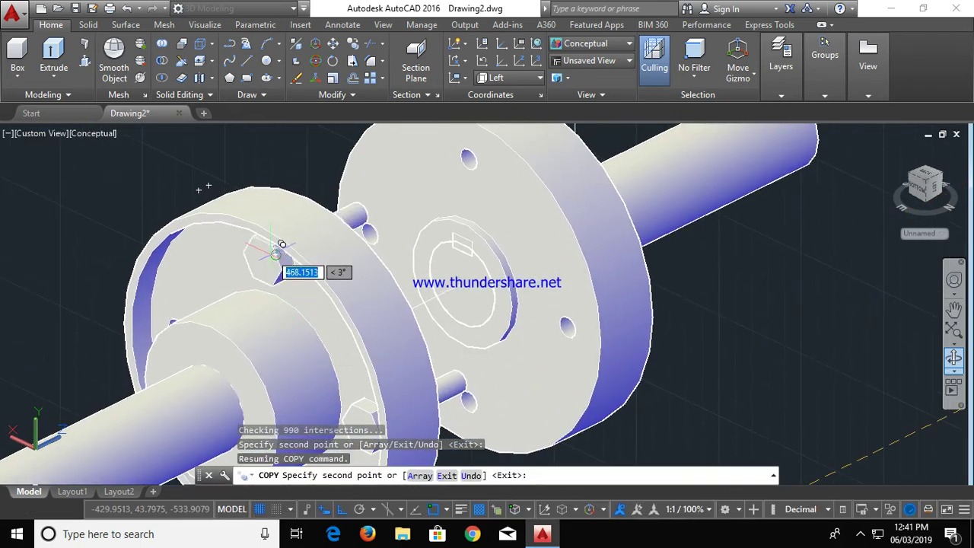
{"action": "scroll", "coordinate": [287, 243], "scroll_direction": "up", "scroll_amount": 3}
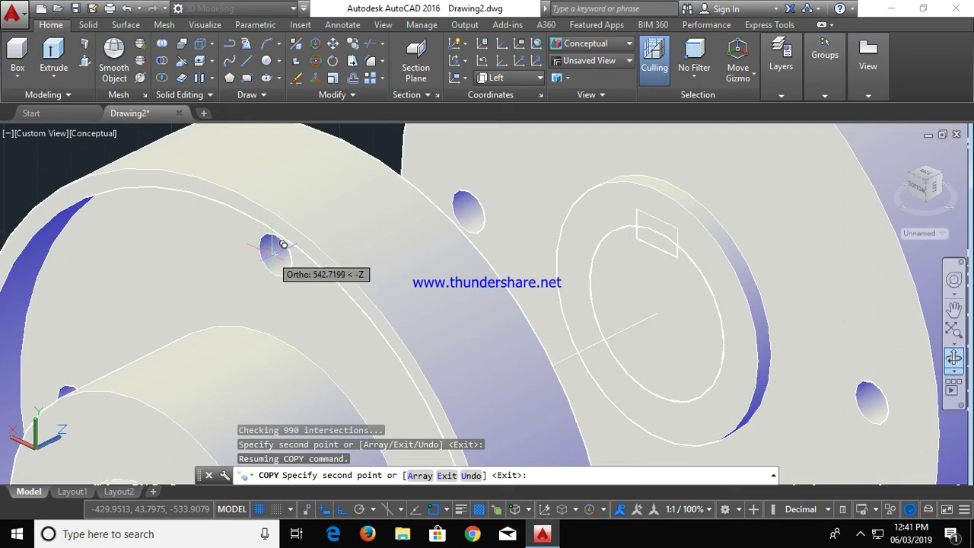
{"action": "left_click", "coordinate": [273, 252]}
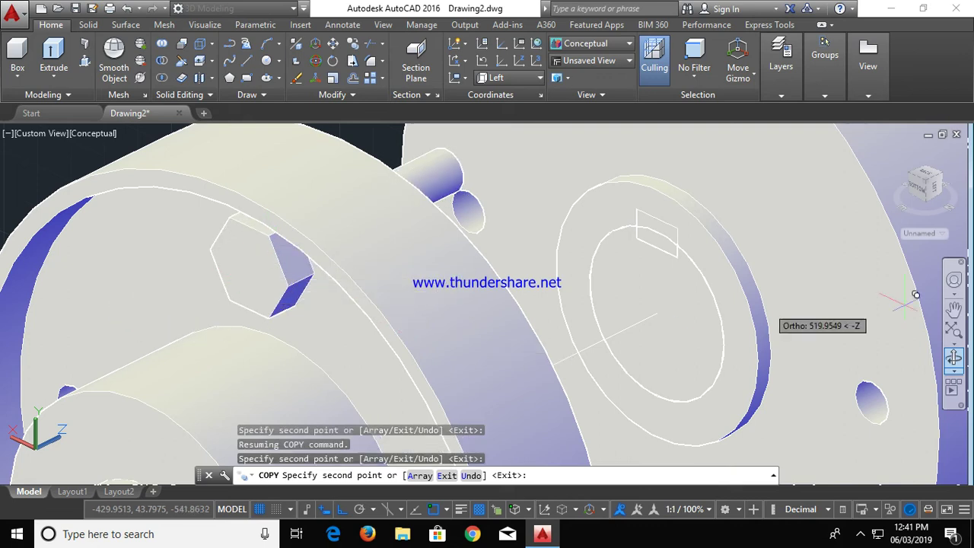
{"action": "left_click", "coordinate": [956, 355]}
{"action": "left_click_drag", "start_coordinate": [291, 351], "coordinate": [260, 409]}
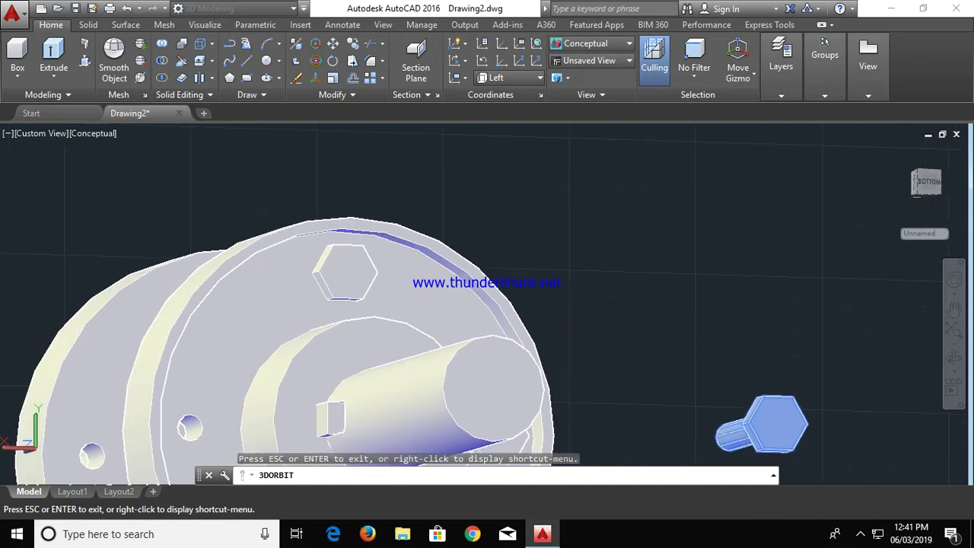
{"action": "key", "text": "Escape"}
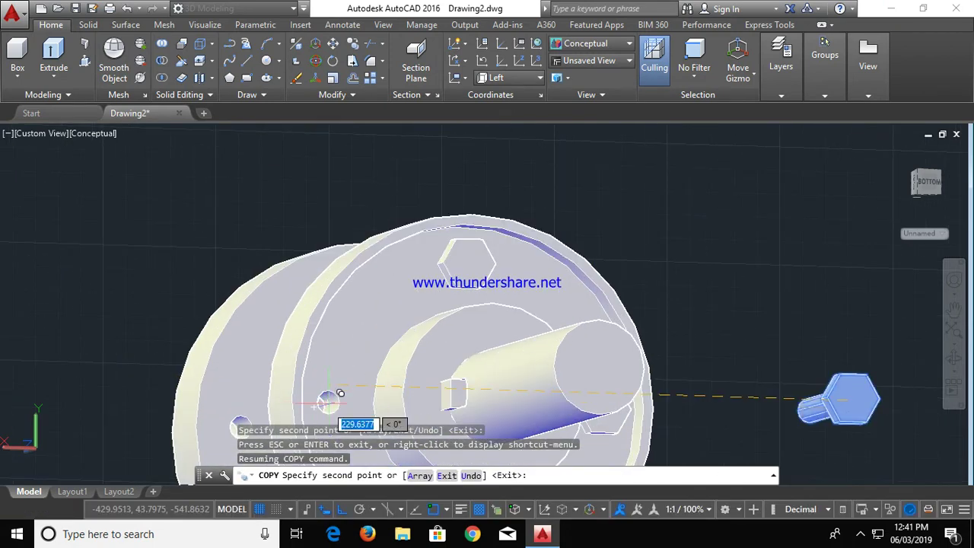
{"action": "scroll", "coordinate": [339, 391], "scroll_direction": "up", "scroll_amount": 2}
{"action": "scroll", "coordinate": [334, 391], "scroll_direction": "up", "scroll_amount": 2}
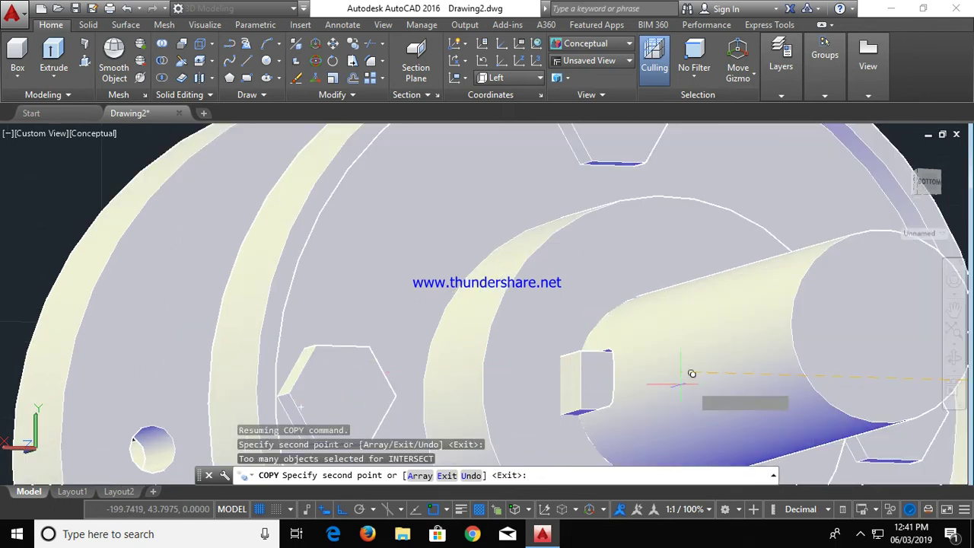
{"action": "scroll", "coordinate": [624, 375], "scroll_direction": "down", "scroll_amount": 3}
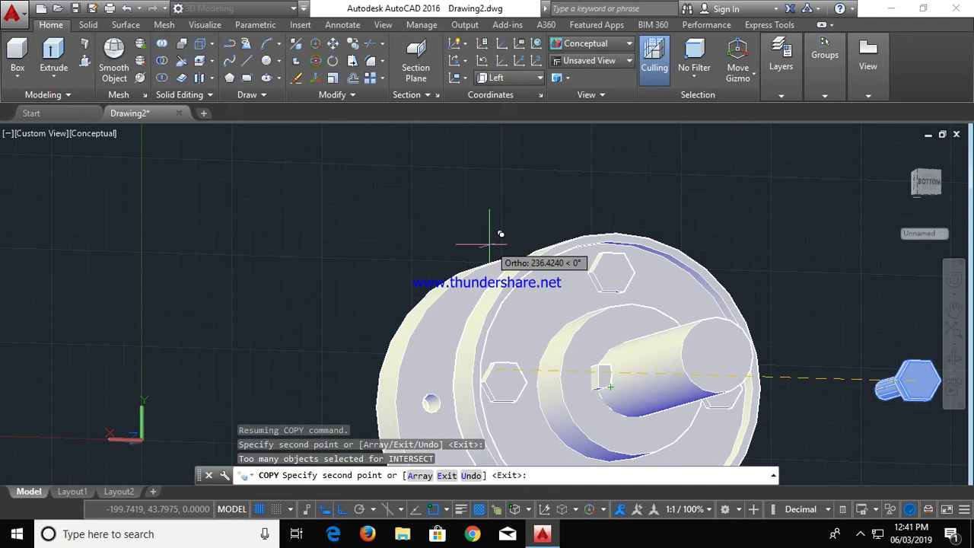
End the copy and orbit to a zoomed-out side view with the bolts protruding from the flange
{"action": "key", "text": "Escape"}
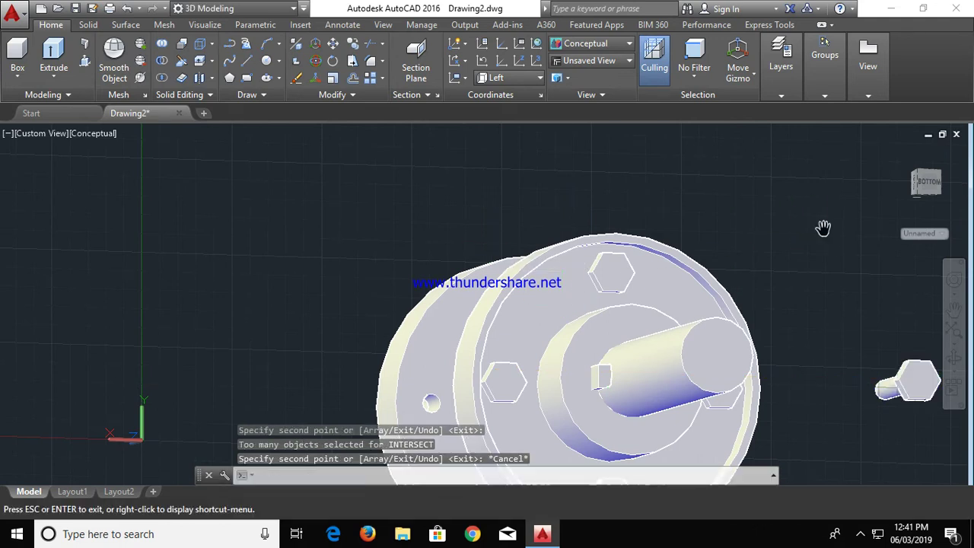
{"action": "key", "text": "Escape"}
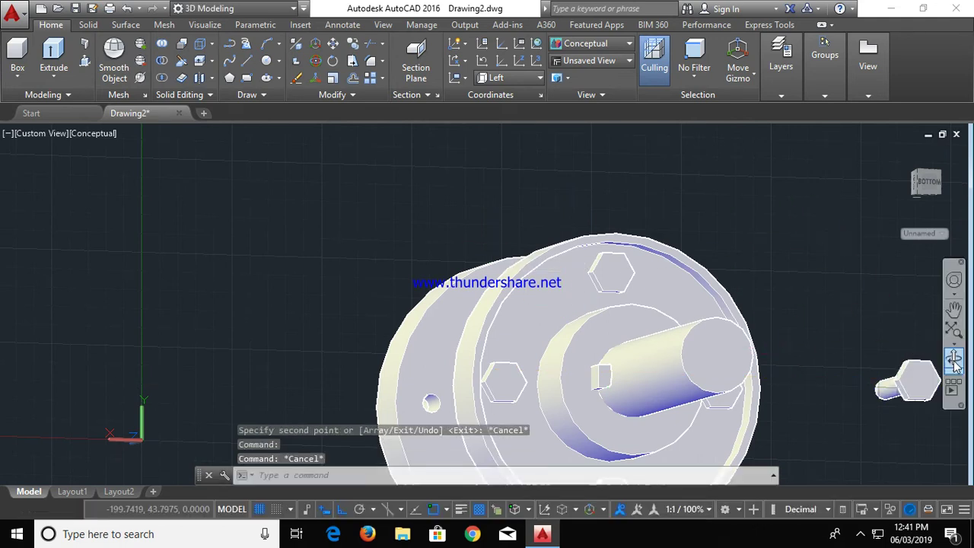
{"action": "middle_click_drag", "start_coordinate": [419, 326], "coordinate": [517, 299], "text": "shift"}
{"action": "scroll", "coordinate": [518, 299], "scroll_direction": "down", "scroll_amount": 2}
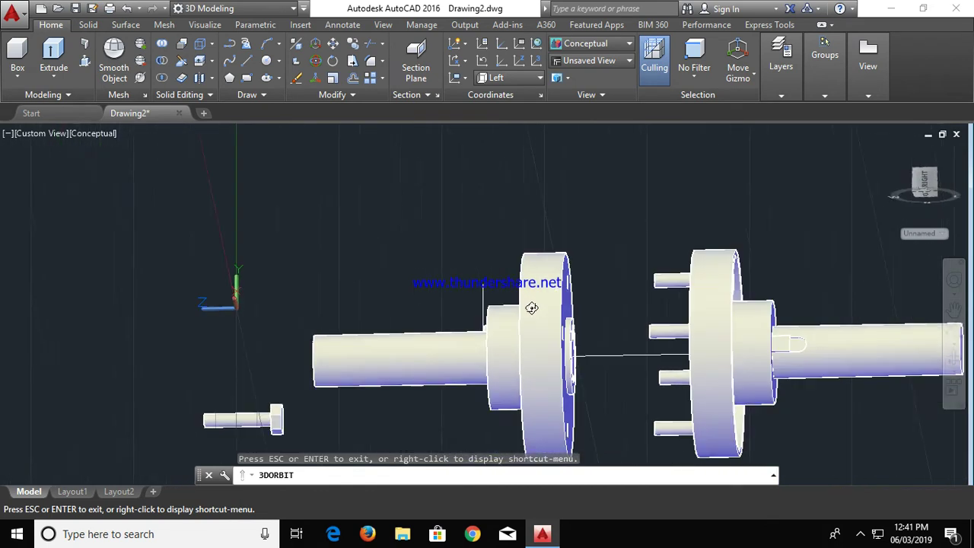
{"action": "scroll", "coordinate": [518, 299], "scroll_direction": "down", "scroll_amount": 2}
{"action": "scroll", "coordinate": [518, 299], "scroll_direction": "down", "scroll_amount": 2}
{"action": "key", "text": "Escape"}
{"action": "key", "text": "Escape"}
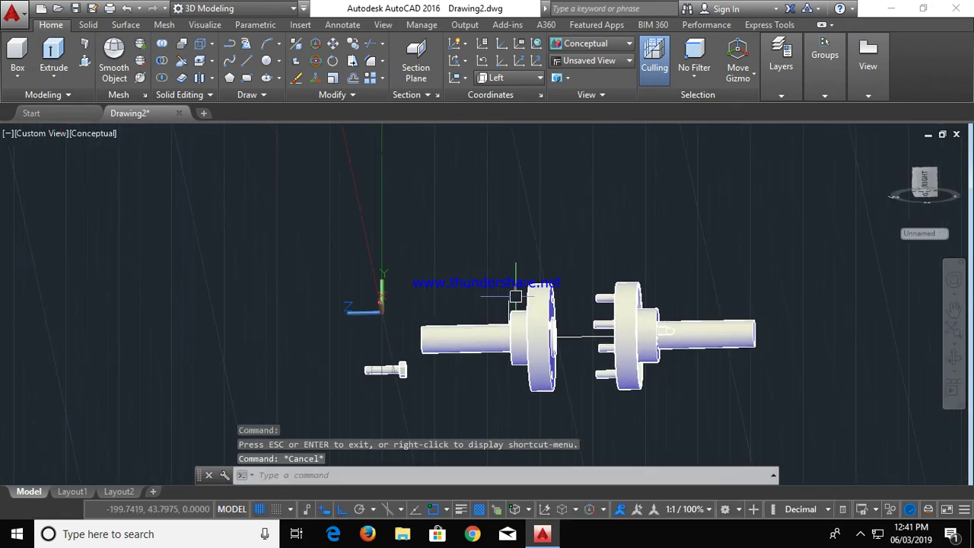
Try SOLIDEDIT Body > Separate on the left flange solid to check whether it splits
{"action": "left_click", "coordinate": [199, 80]}
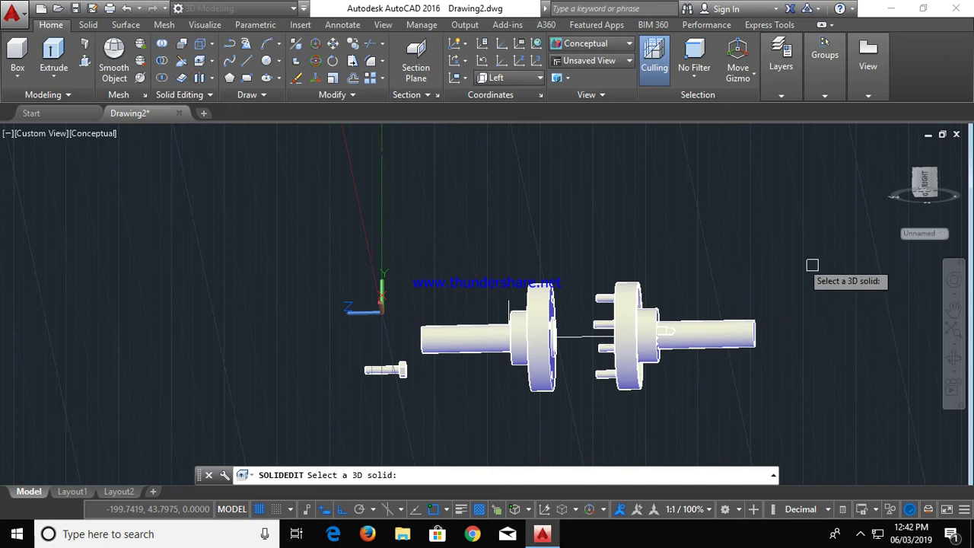
{"action": "left_click", "coordinate": [623, 332]}
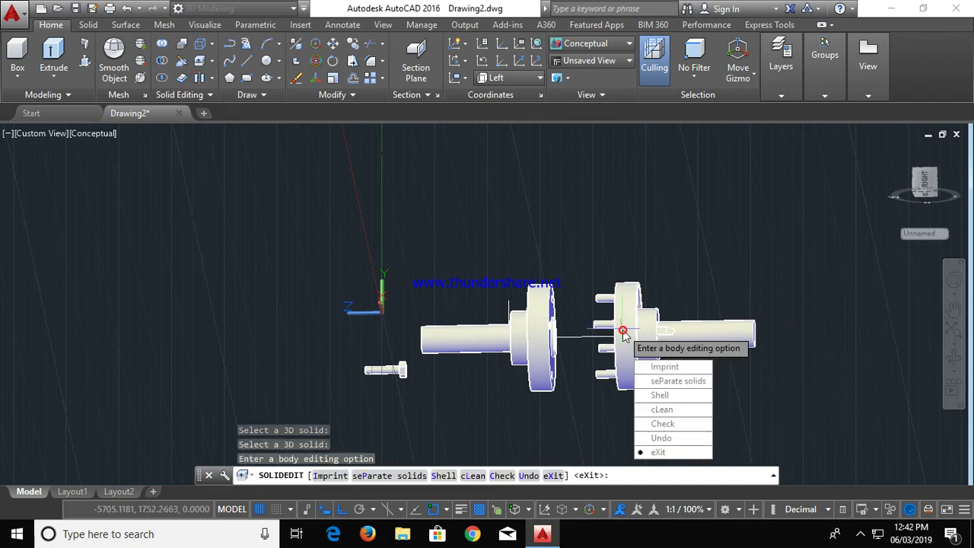
{"action": "key", "text": "Escape"}
{"action": "left_click", "coordinate": [539, 335]}
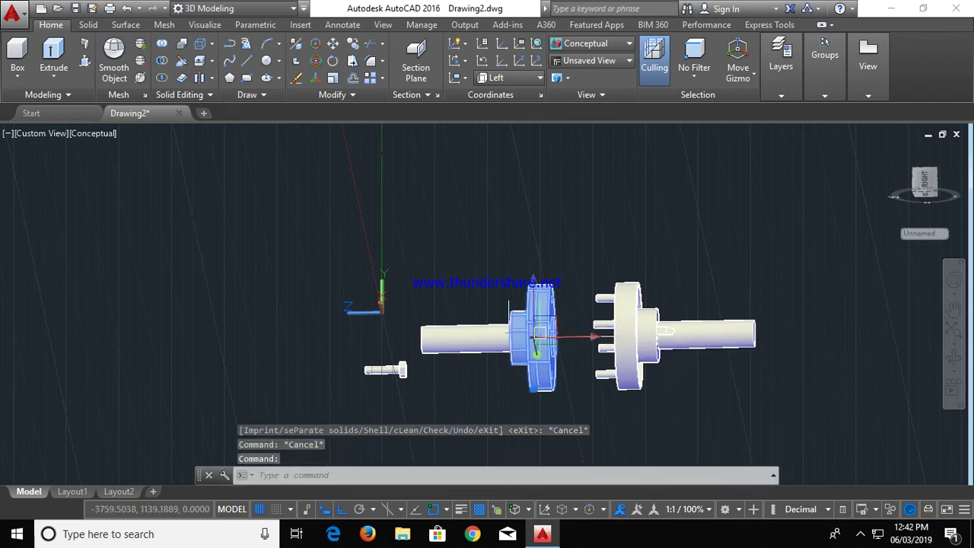
{"action": "left_click", "coordinate": [642, 320]}
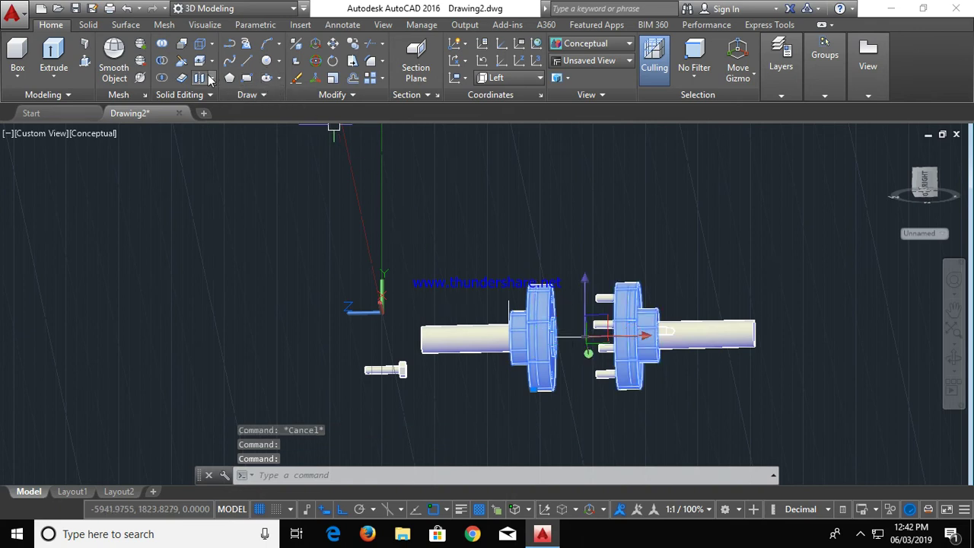
{"action": "left_click", "coordinate": [210, 79]}
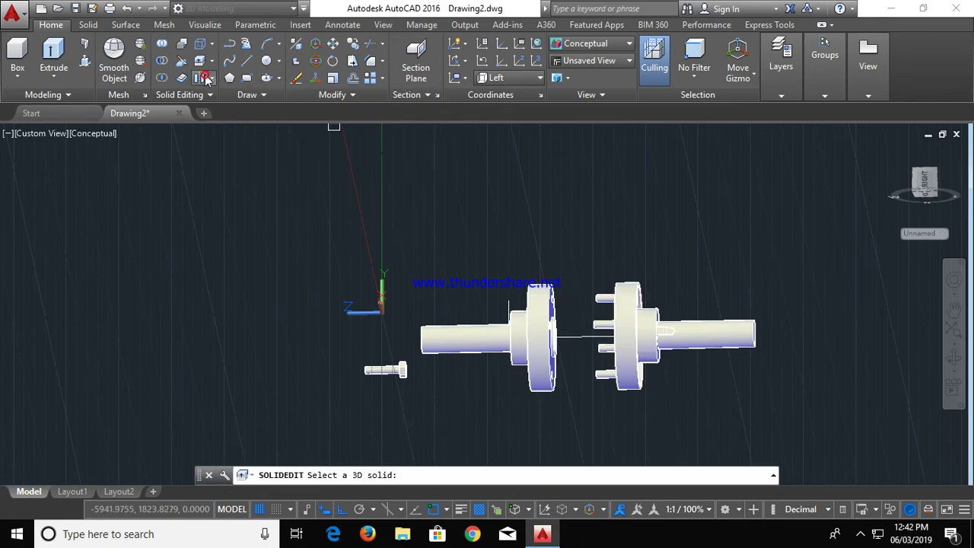
{"action": "left_click", "coordinate": [539, 325]}
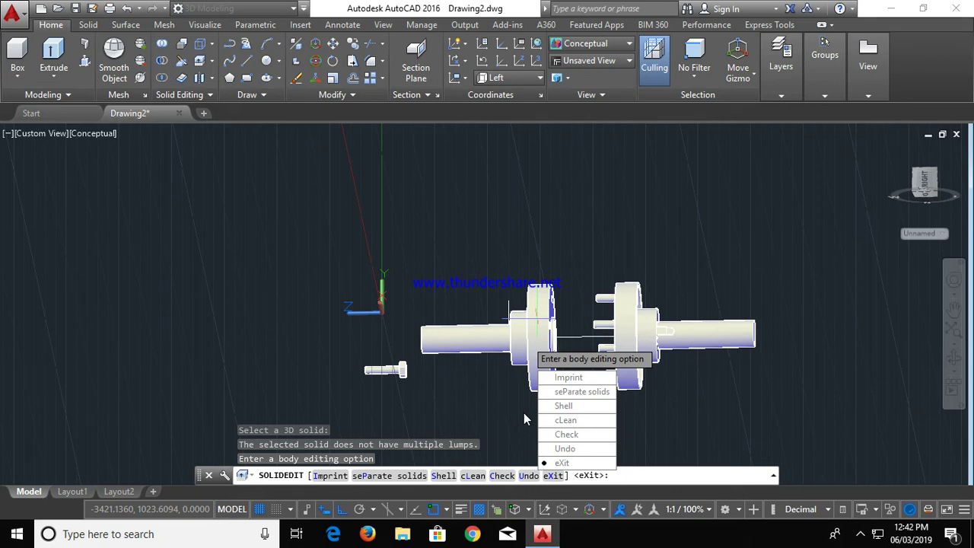
{"action": "left_click", "coordinate": [581, 391]}
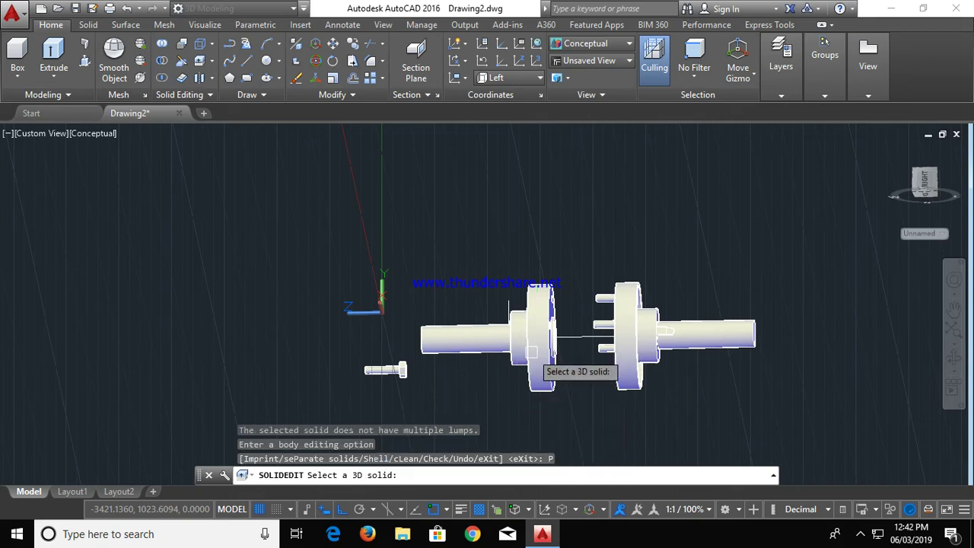
{"action": "left_click", "coordinate": [532, 353]}
{"action": "key", "text": "Escape"}
{"action": "key", "text": "Escape"}
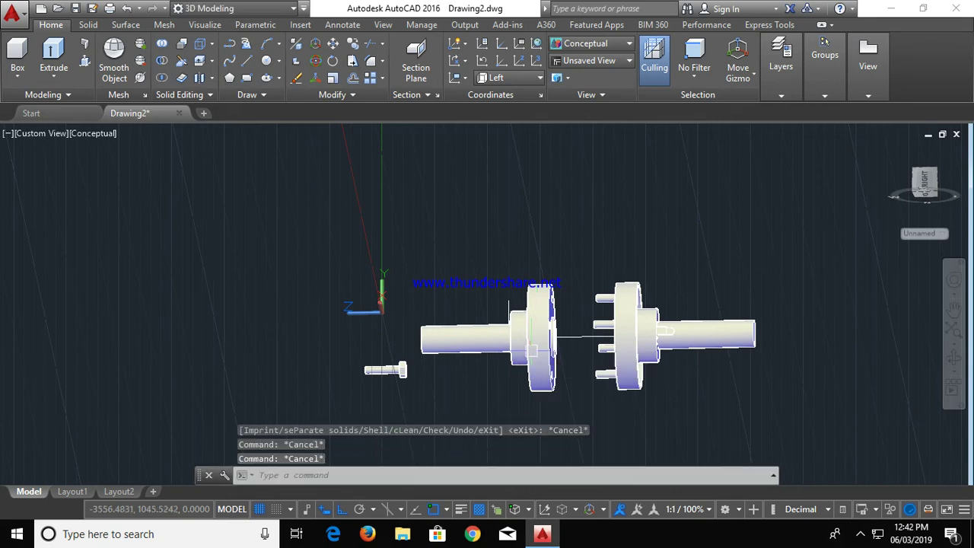
{"action": "left_click", "coordinate": [535, 351]}
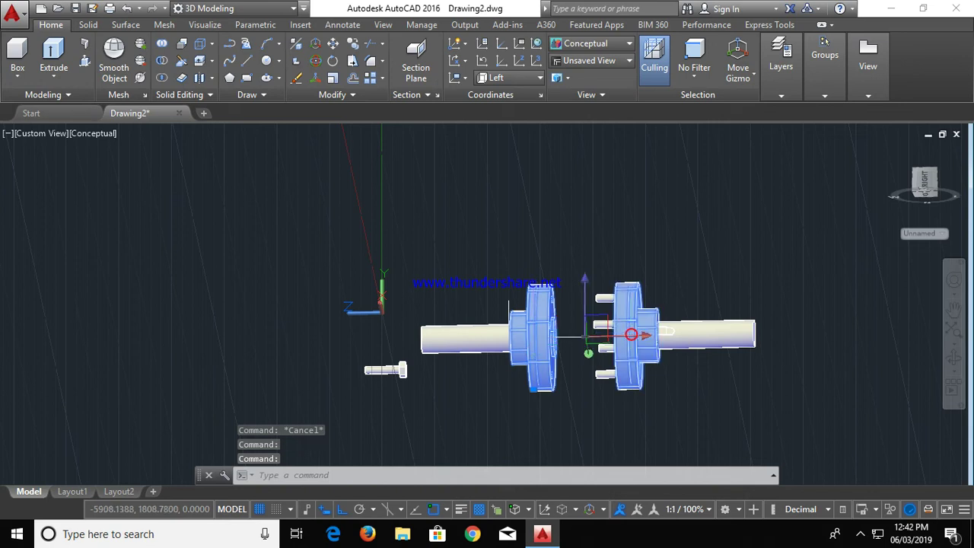
{"action": "key", "text": "Escape"}
Cancel a 3D move of the left shaft, then try separating the right and left shaft solids
{"action": "left_click", "coordinate": [330, 44]}
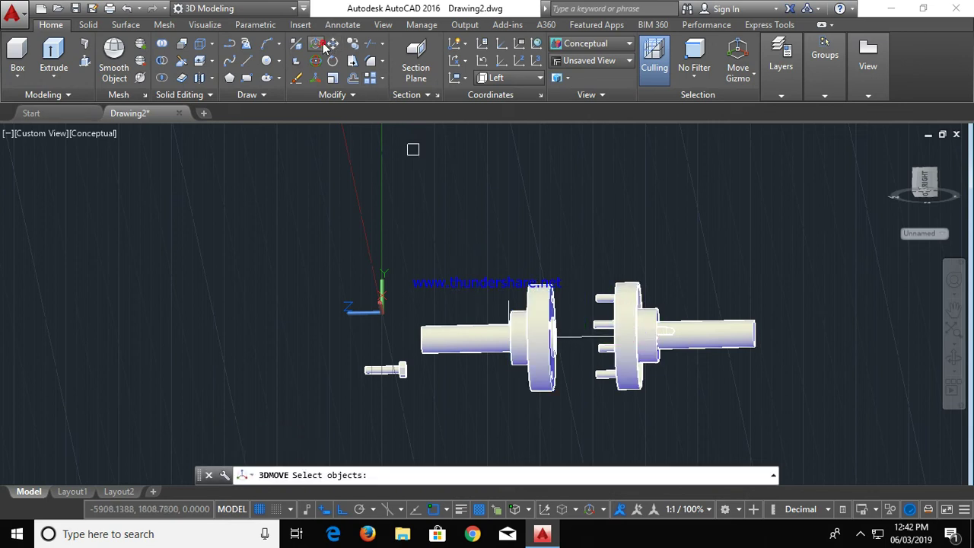
{"action": "left_click", "coordinate": [447, 336]}
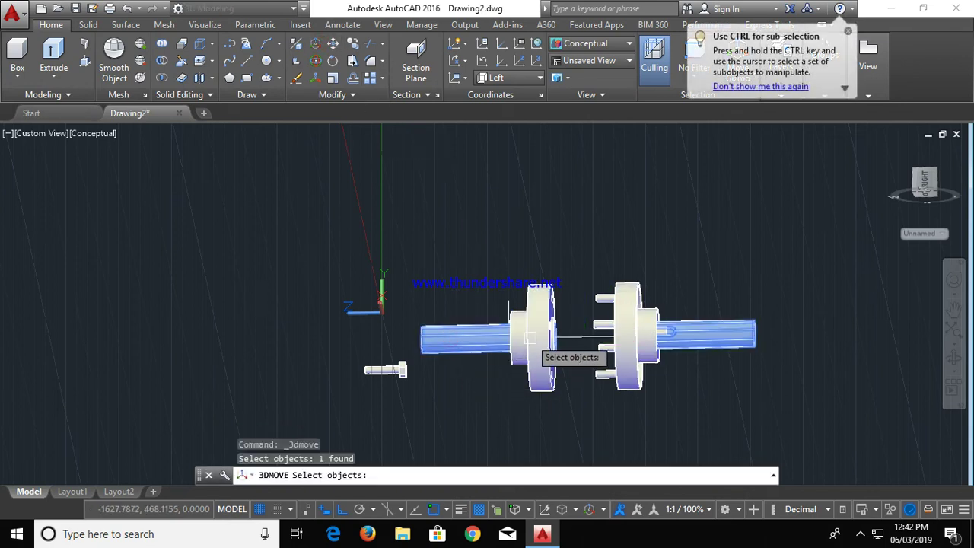
{"action": "key", "text": "Escape"}
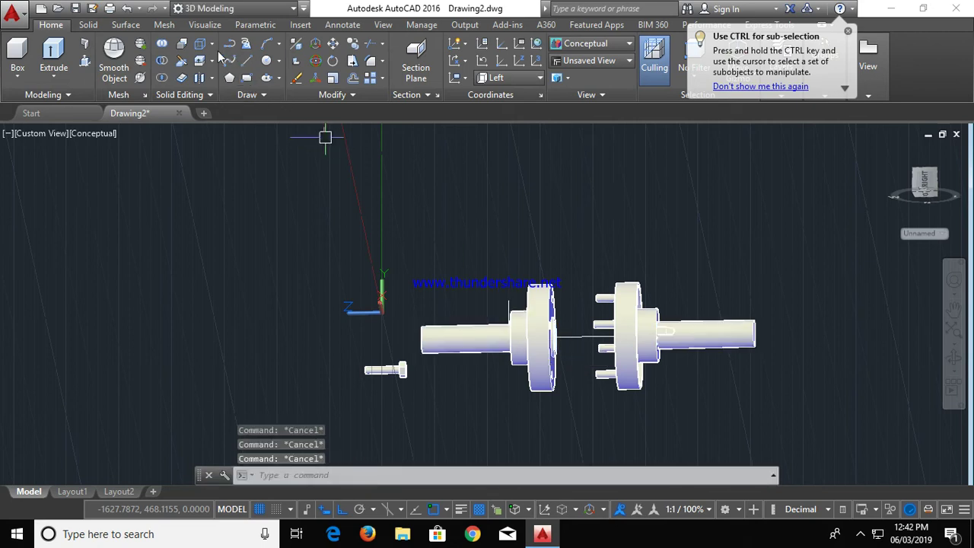
{"action": "left_click", "coordinate": [202, 83]}
{"action": "left_click", "coordinate": [728, 340]}
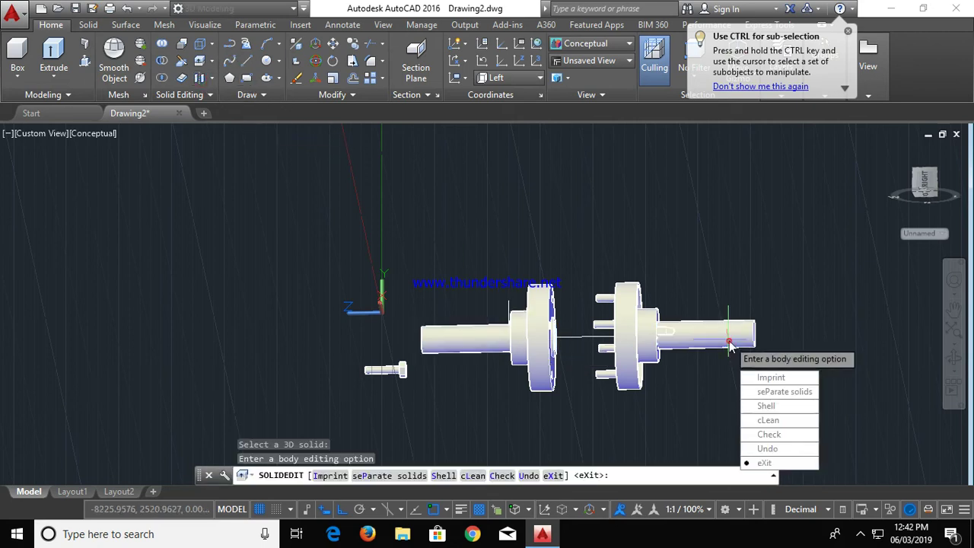
{"action": "left_click", "coordinate": [779, 391]}
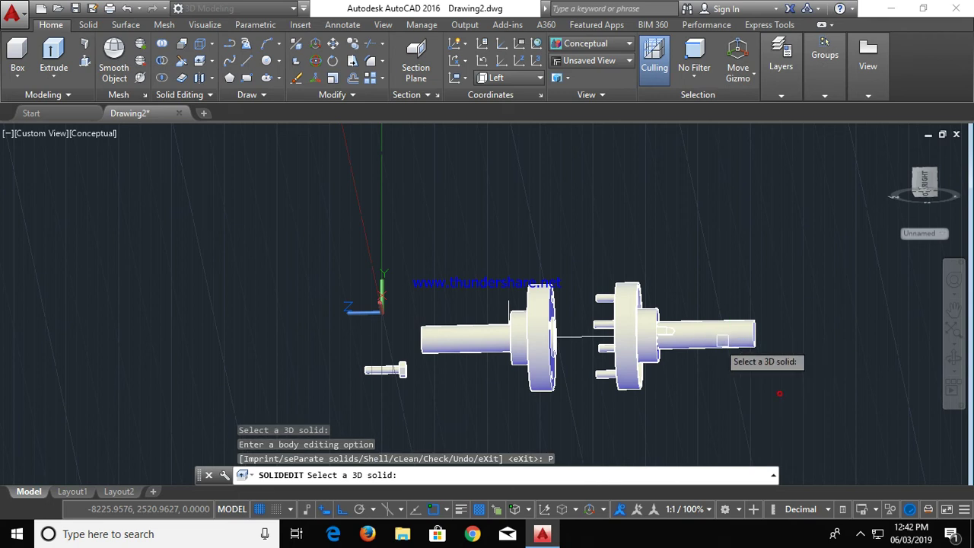
{"action": "left_click", "coordinate": [460, 334]}
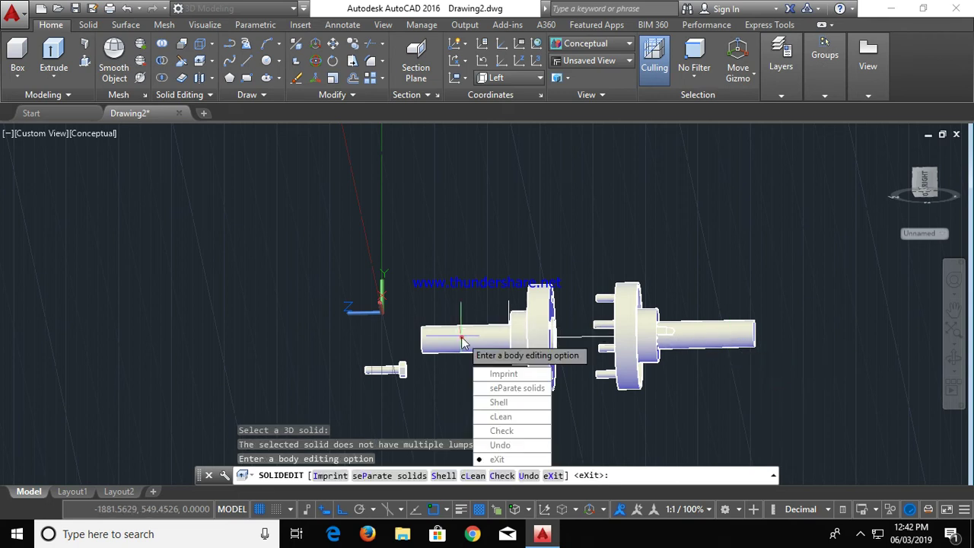
{"action": "left_click", "coordinate": [492, 394]}
{"action": "key", "text": "Escape"}
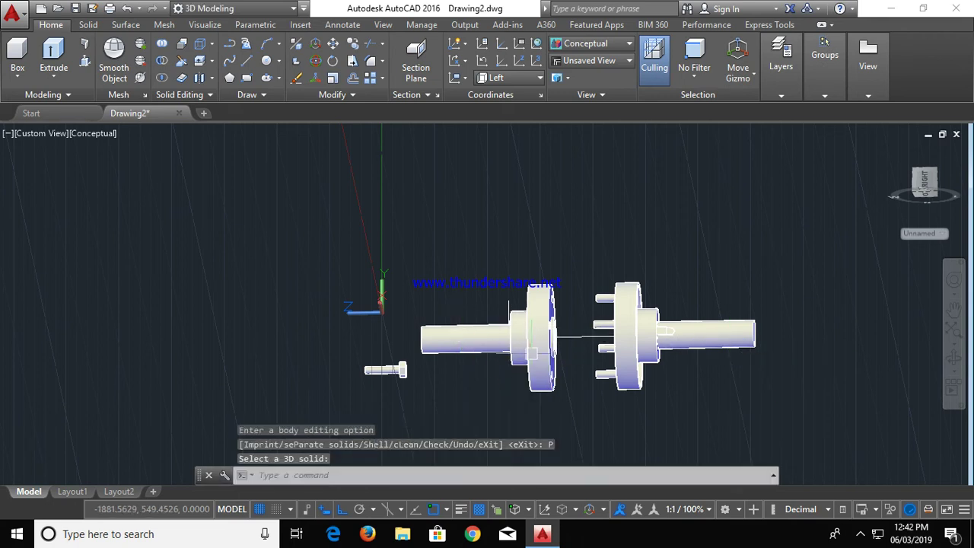
{"action": "left_click", "coordinate": [491, 340]}
{"action": "key", "text": "Escape"}
{"action": "key", "text": "Escape"}
{"action": "key", "text": "Escape"}
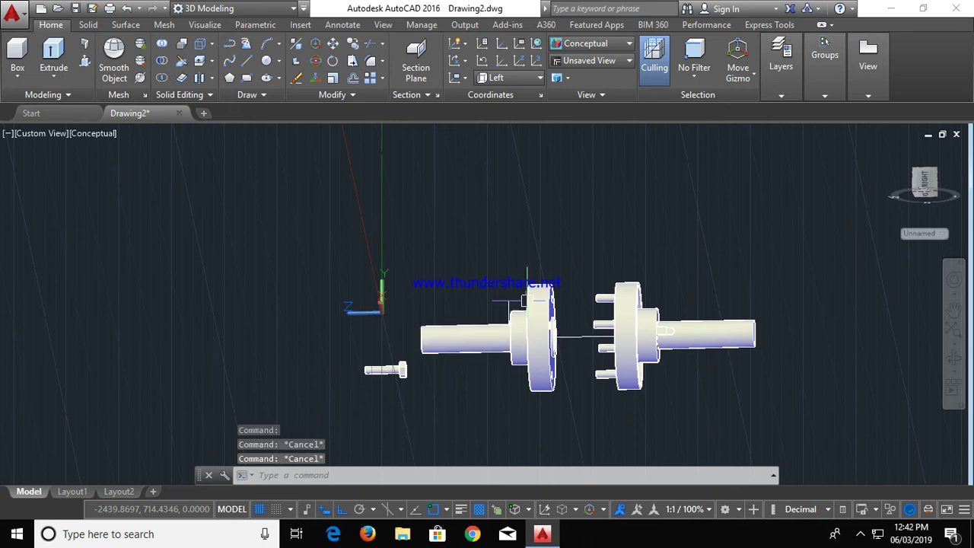
{"action": "left_click", "coordinate": [316, 46]}
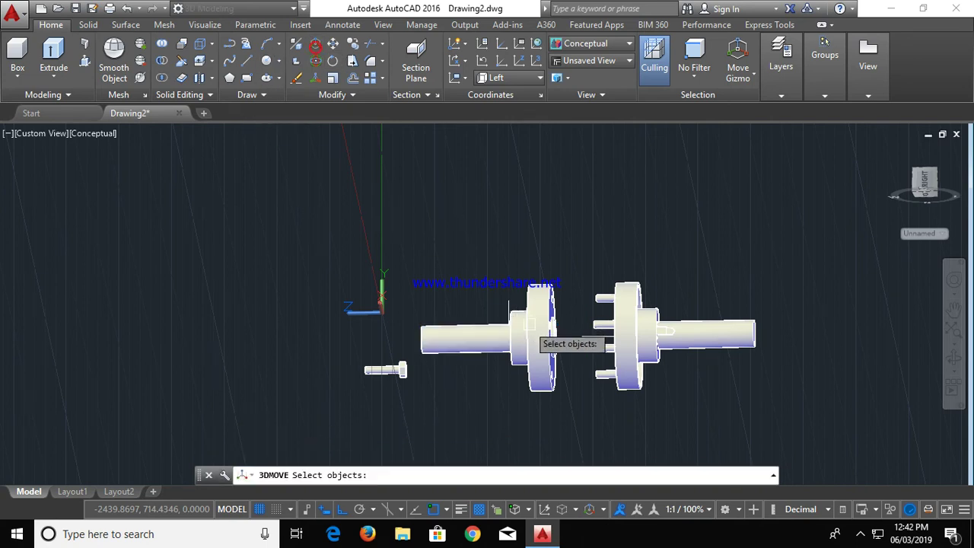
{"action": "left_click", "coordinate": [530, 330]}
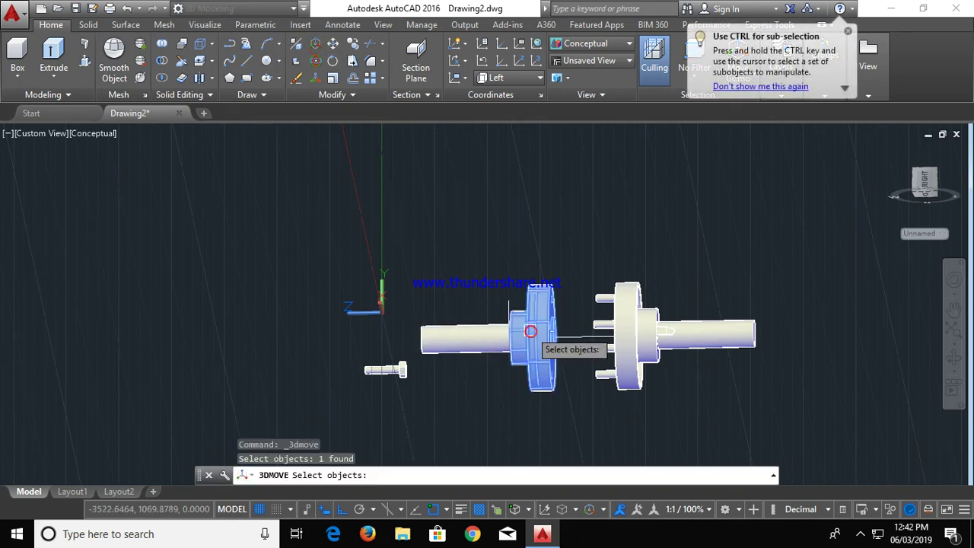
{"action": "left_click", "coordinate": [473, 340]}
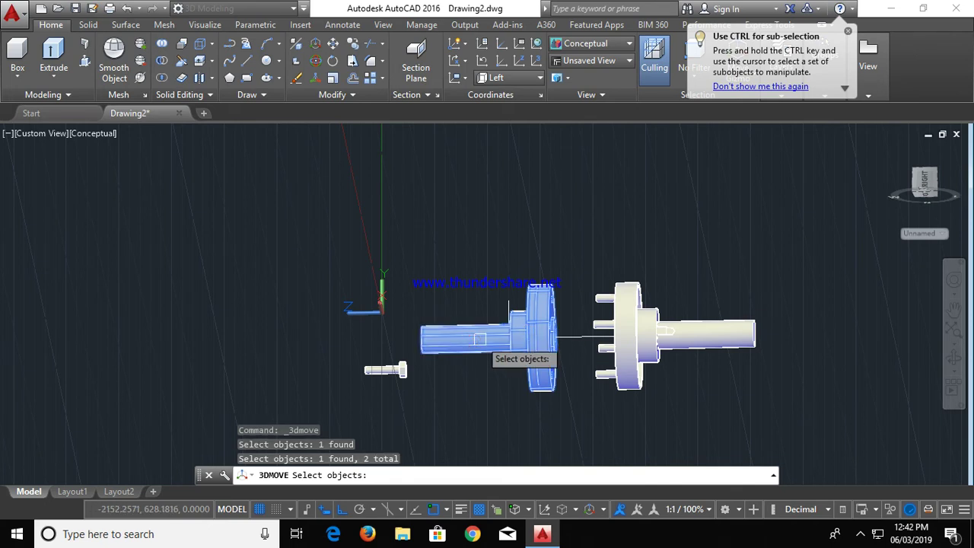
{"action": "key", "text": "Return"}
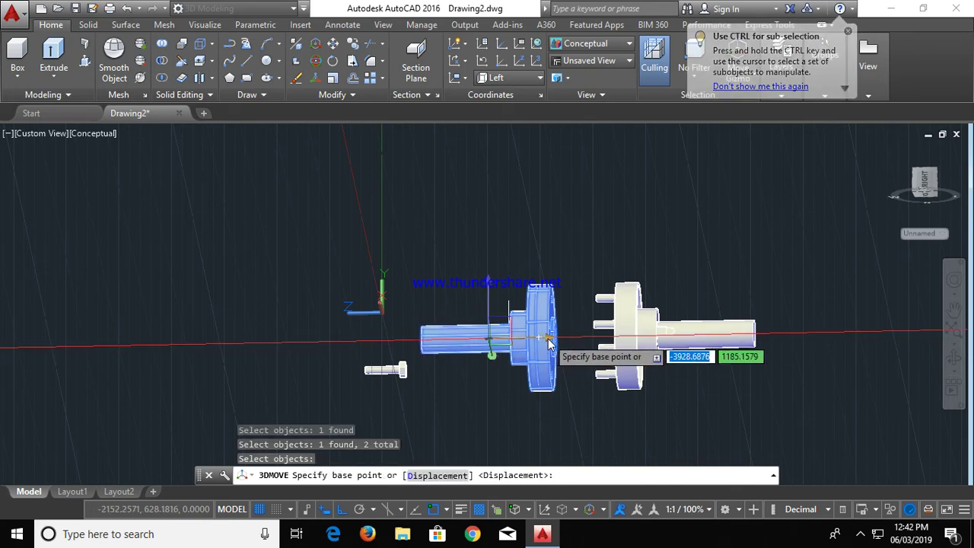
{"action": "left_click", "coordinate": [549, 342]}
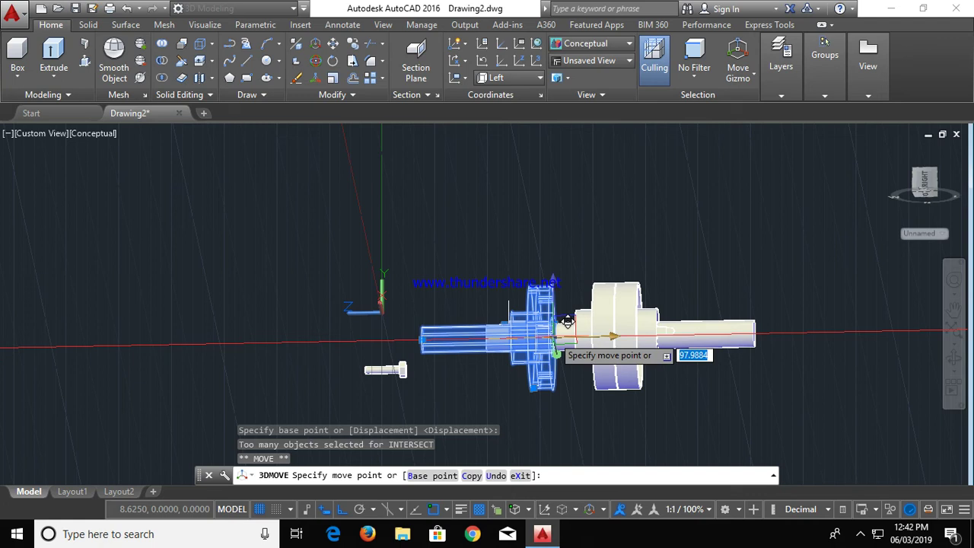
{"action": "scroll", "coordinate": [566, 322], "scroll_direction": "up", "scroll_amount": 2}
{"action": "scroll", "coordinate": [601, 327], "scroll_direction": "up", "scroll_amount": 2}
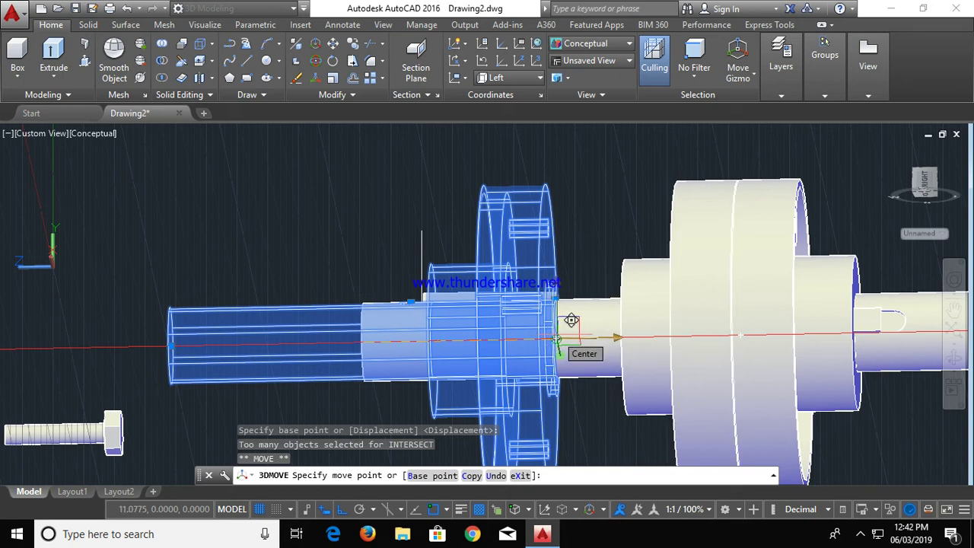
{"action": "left_click", "coordinate": [570, 319]}
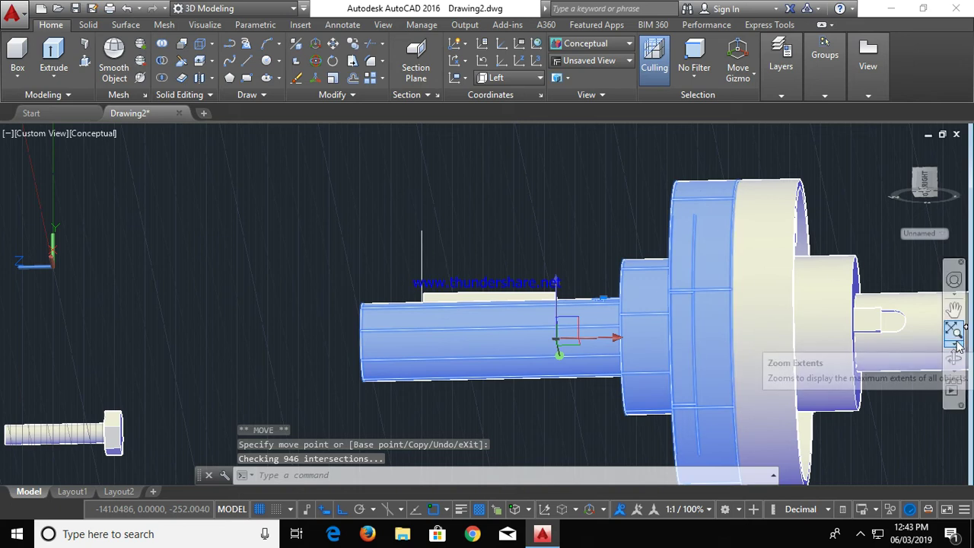
{"action": "scroll", "coordinate": [879, 328], "scroll_direction": "down", "scroll_amount": 4}
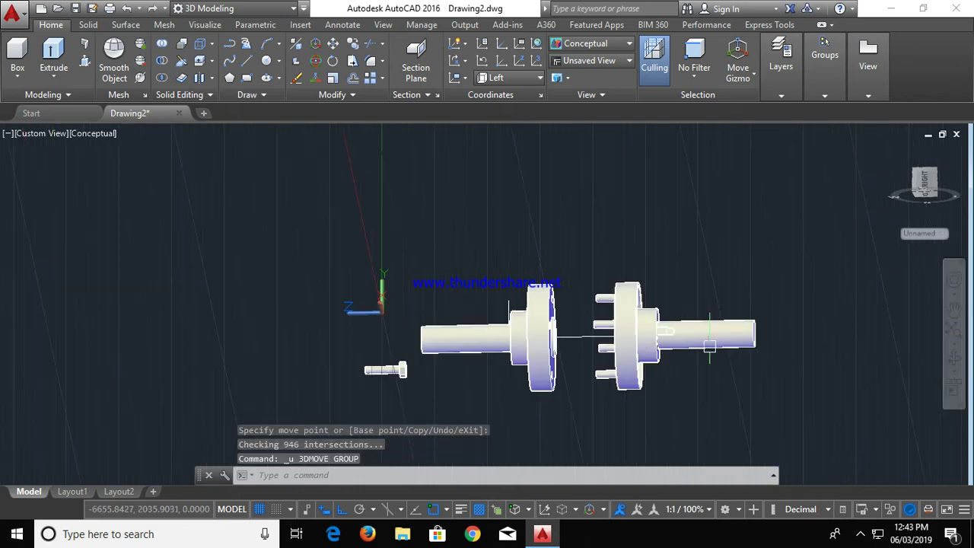
{"action": "left_click", "coordinate": [955, 356]}
{"action": "mouse_move", "coordinate": [791, 367]}
{"action": "left_mouse_down"}
{"action": "mouse_move", "coordinate": [585, 401]}
{"action": "mouse_move", "coordinate": [515, 358]}
{"action": "mouse_move", "coordinate": [413, 233]}
{"action": "left_mouse_up"}
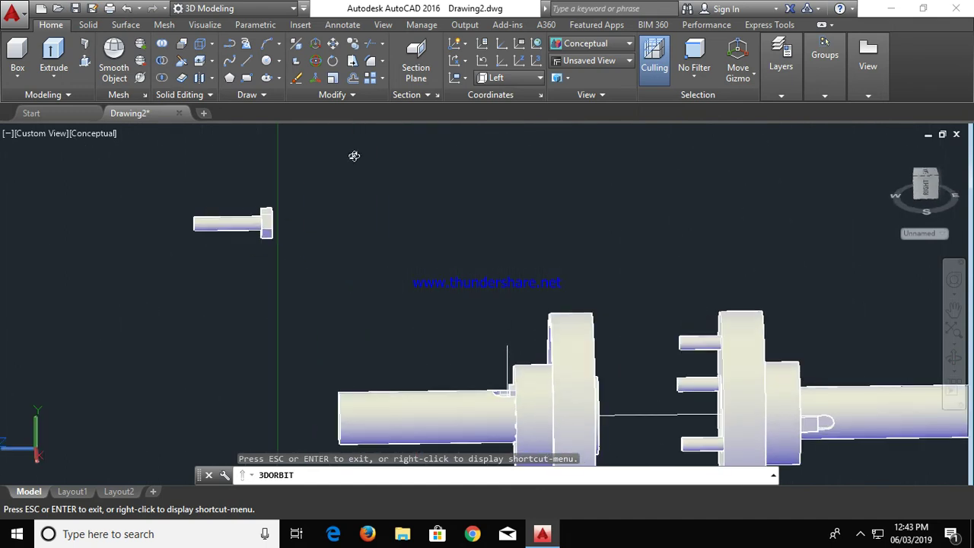
Move the left flange, shaft and key from the flange face onto the right flange face
{"action": "left_click", "coordinate": [572, 357]}
{"action": "left_click", "coordinate": [455, 418]}
{"action": "scroll", "coordinate": [461, 416], "scroll_direction": "up", "scroll_amount": 2}
{"action": "scroll", "coordinate": [479, 413], "scroll_direction": "up", "scroll_amount": 2}
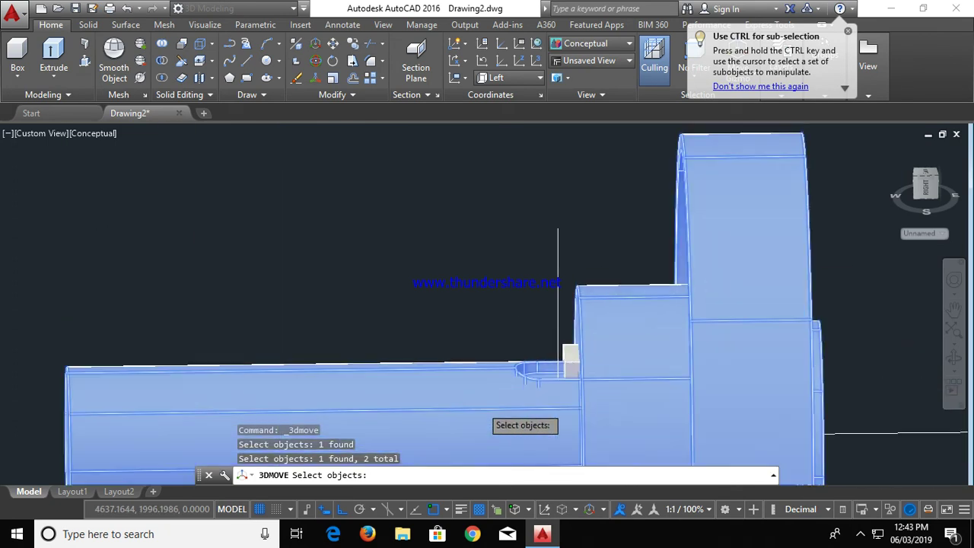
{"action": "left_click", "coordinate": [568, 359]}
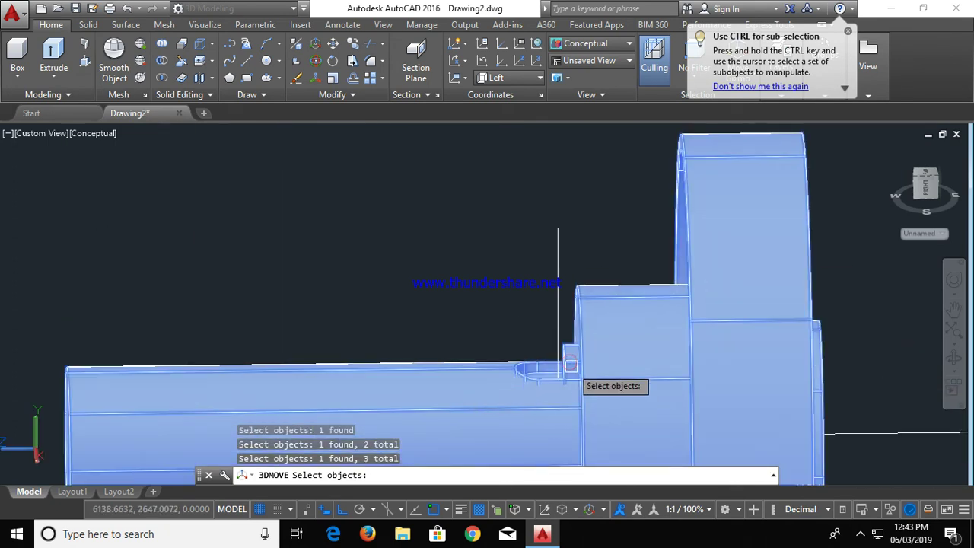
{"action": "key", "text": "Return"}
{"action": "scroll", "coordinate": [695, 434], "scroll_direction": "down", "scroll_amount": 2}
{"action": "scroll", "coordinate": [722, 411], "scroll_direction": "down", "scroll_amount": 2}
{"action": "scroll", "coordinate": [741, 408], "scroll_direction": "down", "scroll_amount": 1}
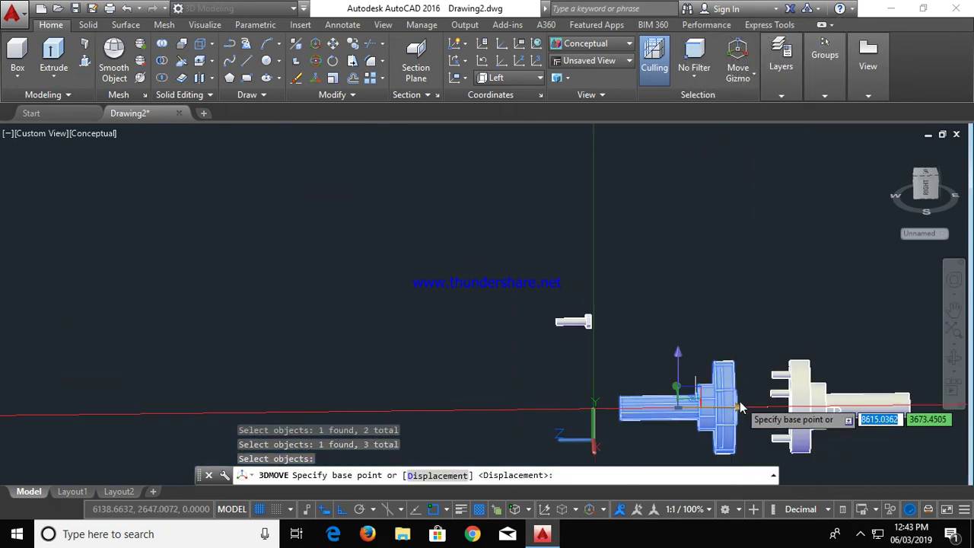
{"action": "left_click", "coordinate": [732, 365]}
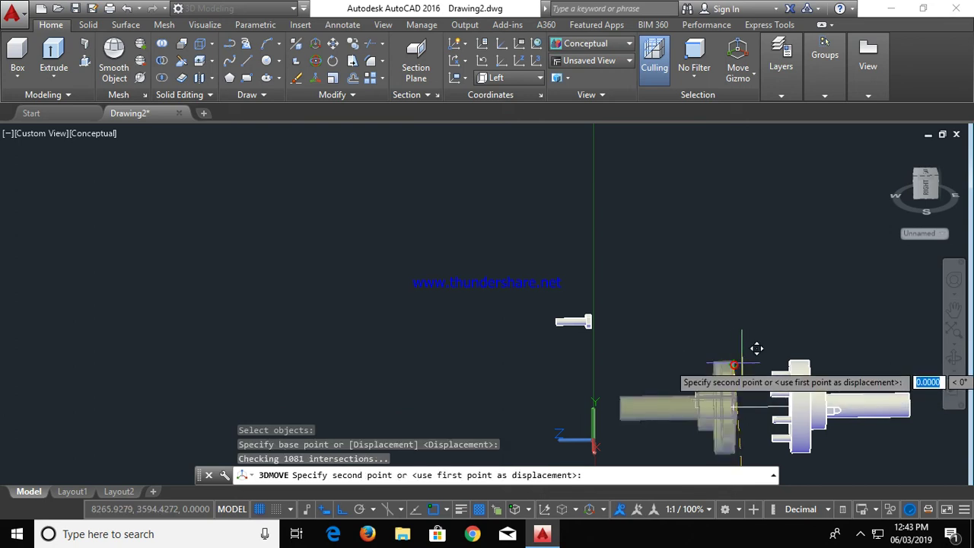
{"action": "left_click", "coordinate": [805, 349]}
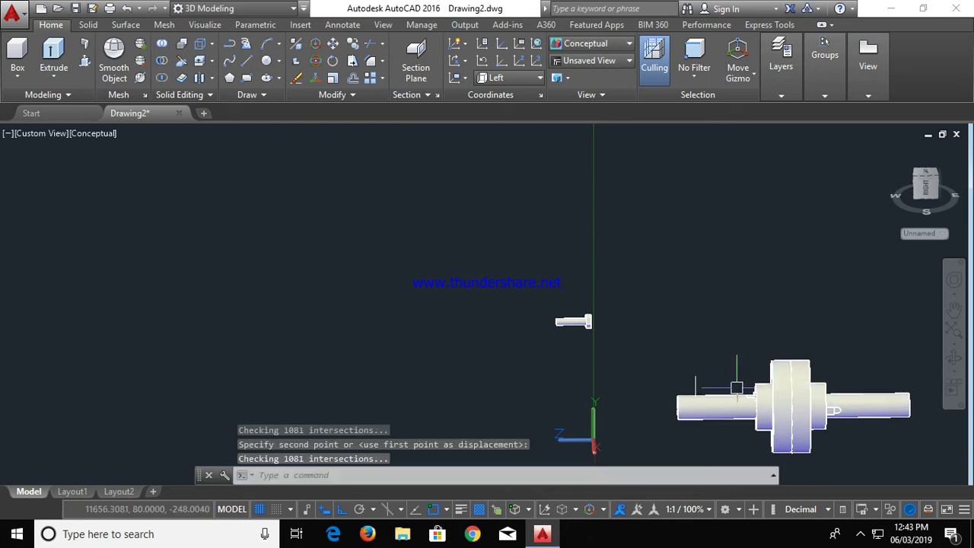
{"action": "left_click", "coordinate": [953, 358]}
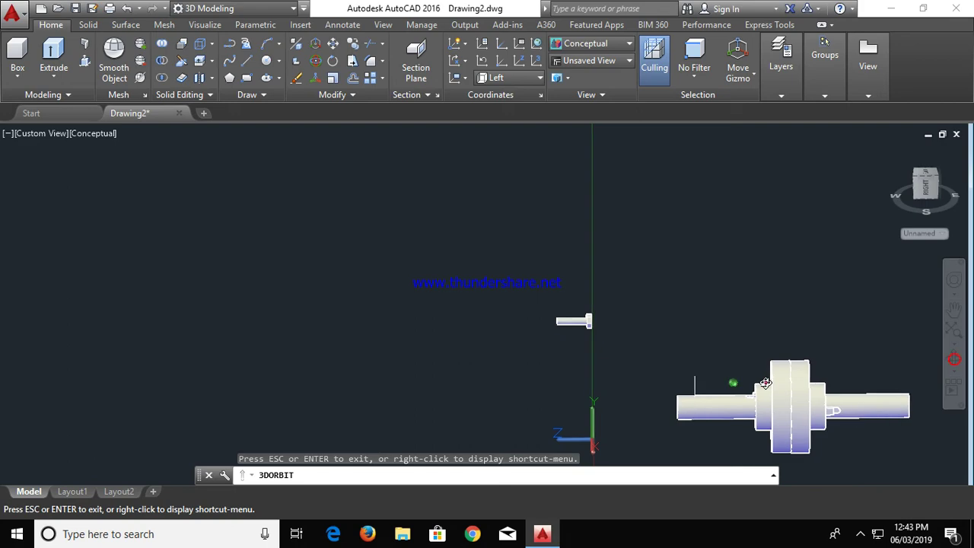
From a top view, drag the bolt's hexagonal head upward along Y, clear of its shank
{"action": "mouse_move", "coordinate": [765, 383]}
{"action": "left_mouse_down"}
{"action": "mouse_move", "coordinate": [789, 387]}
{"action": "mouse_move", "coordinate": [646, 324]}
{"action": "mouse_move", "coordinate": [691, 320]}
{"action": "mouse_move", "coordinate": [683, 333]}
{"action": "mouse_move", "coordinate": [669, 331]}
{"action": "mouse_move", "coordinate": [671, 318]}
{"action": "left_mouse_up"}
{"action": "scroll", "coordinate": [789, 387], "scroll_direction": "up", "scroll_amount": 3}
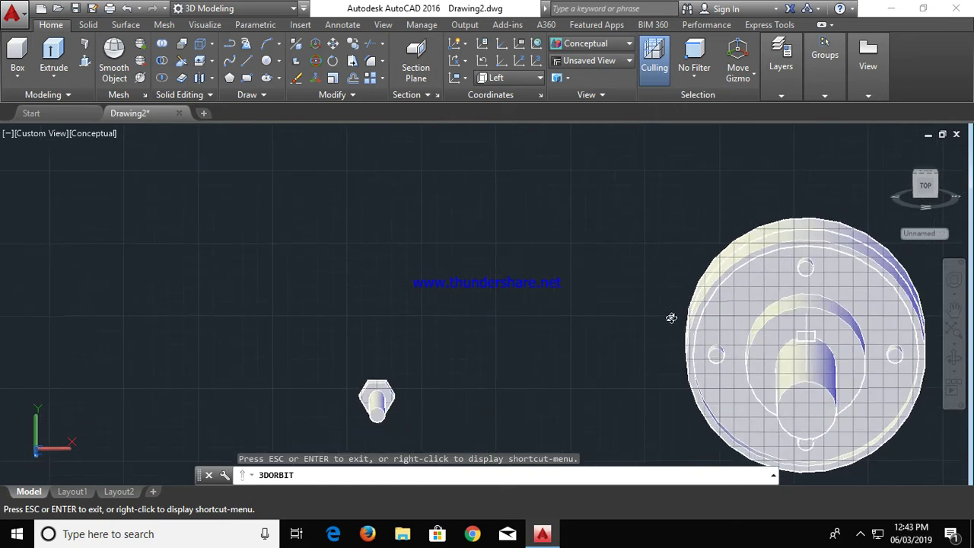
{"action": "key", "text": "Escape"}
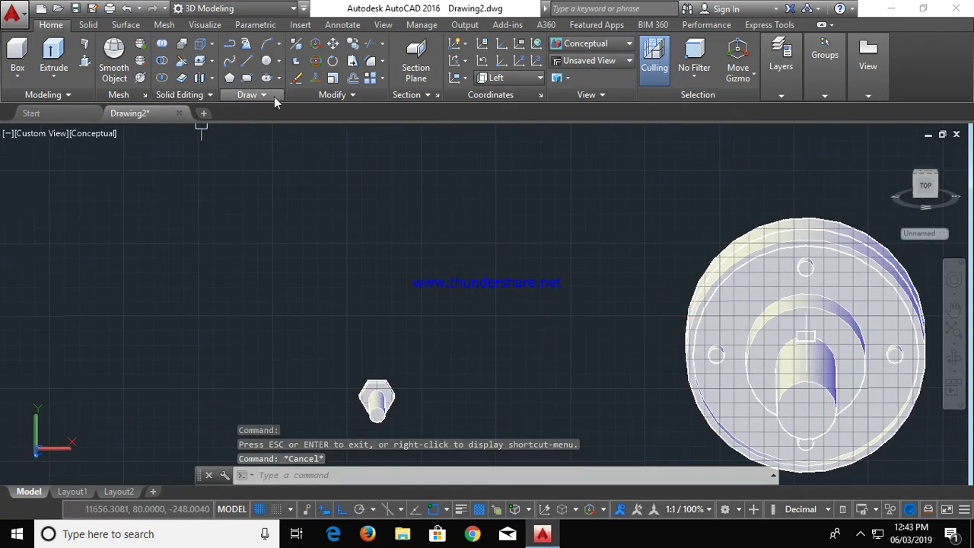
{"action": "left_click", "coordinate": [377, 386]}
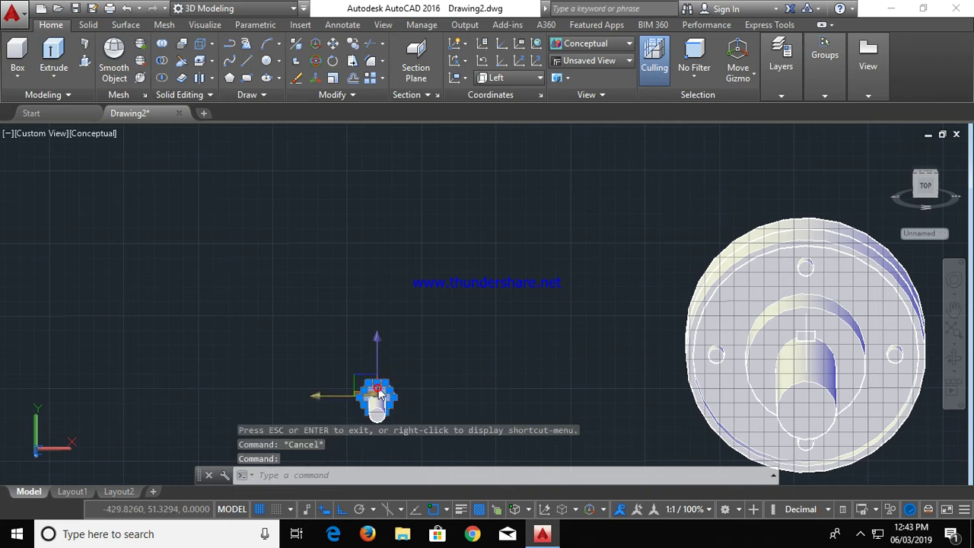
{"action": "left_click", "coordinate": [378, 341]}
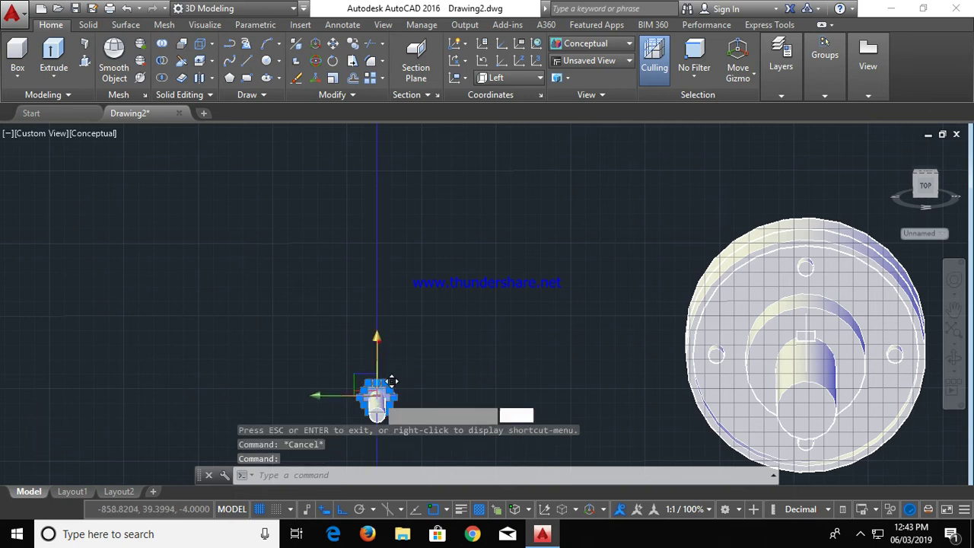
{"action": "left_click", "coordinate": [378, 297]}
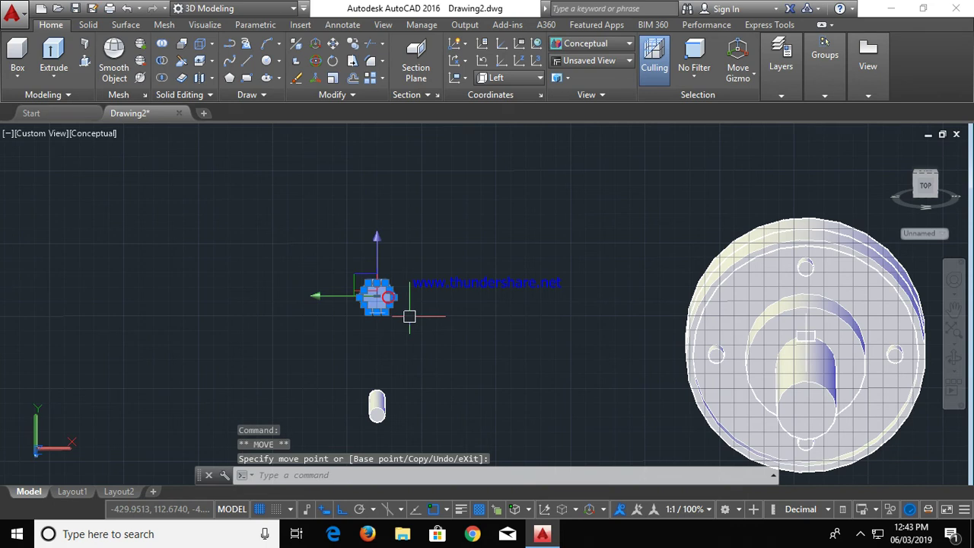
{"action": "key", "text": "Escape"}
{"action": "scroll", "coordinate": [378, 304], "scroll_direction": "up", "scroll_amount": 5}
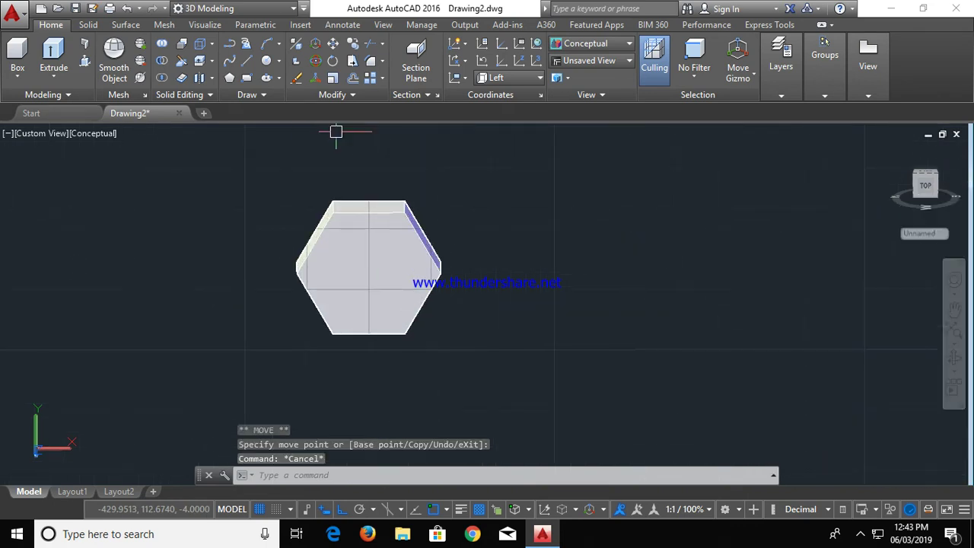
Start a circle on the hex bolt head, tilting the view to see the head's sides
{"action": "left_click", "coordinate": [265, 62]}
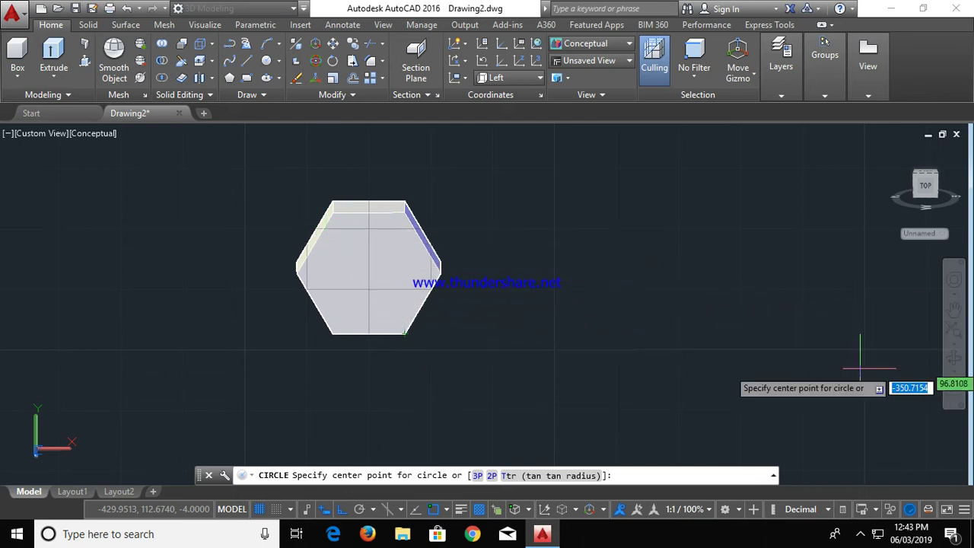
{"action": "left_click", "coordinate": [952, 358]}
{"action": "left_click_drag", "start_coordinate": [491, 328], "coordinate": [468, 300]}
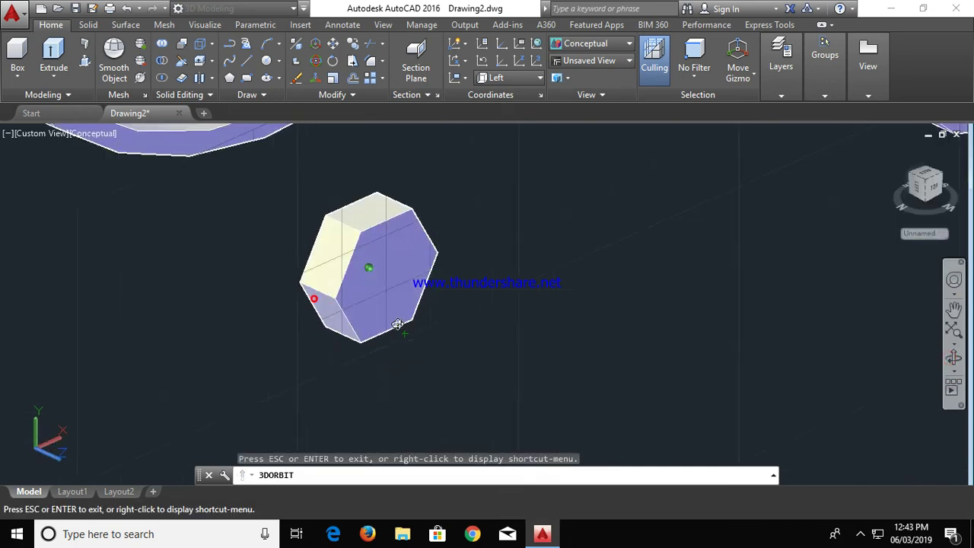
{"action": "key", "text": "Escape"}
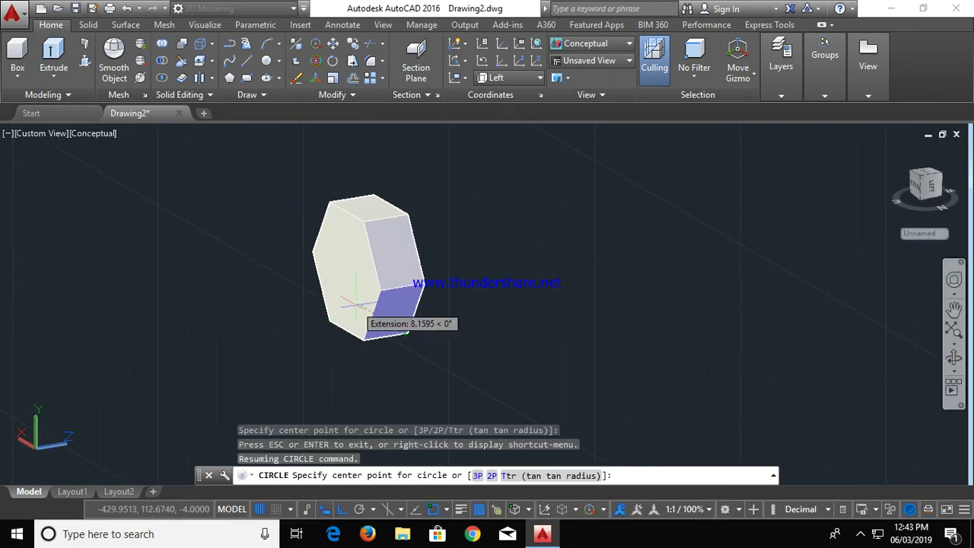
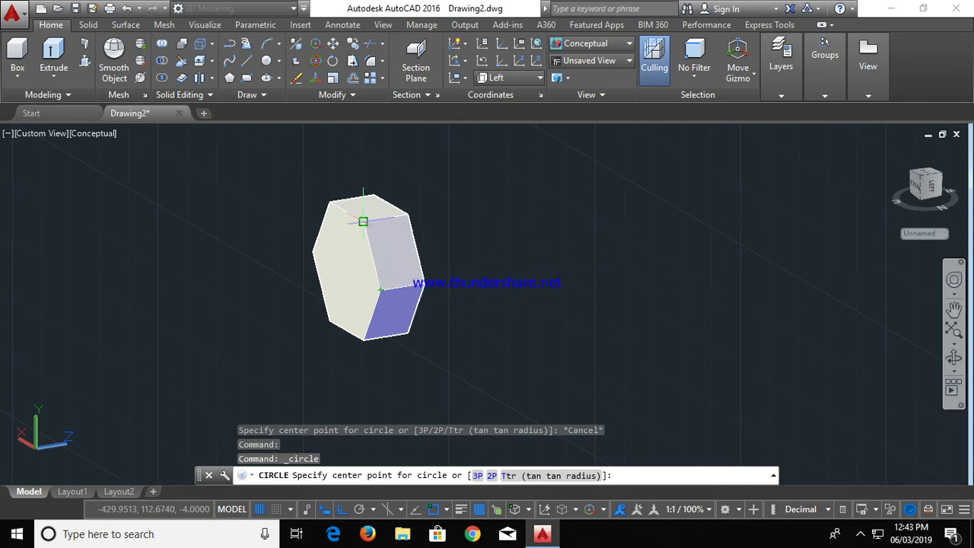
Cancel the pending circle and polygon, then switch to the preset Left view of the flange
{"action": "key", "text": "Escape"}
{"action": "left_click", "coordinate": [953, 356]}
{"action": "left_click_drag", "start_coordinate": [448, 272], "coordinate": [245, 267]}
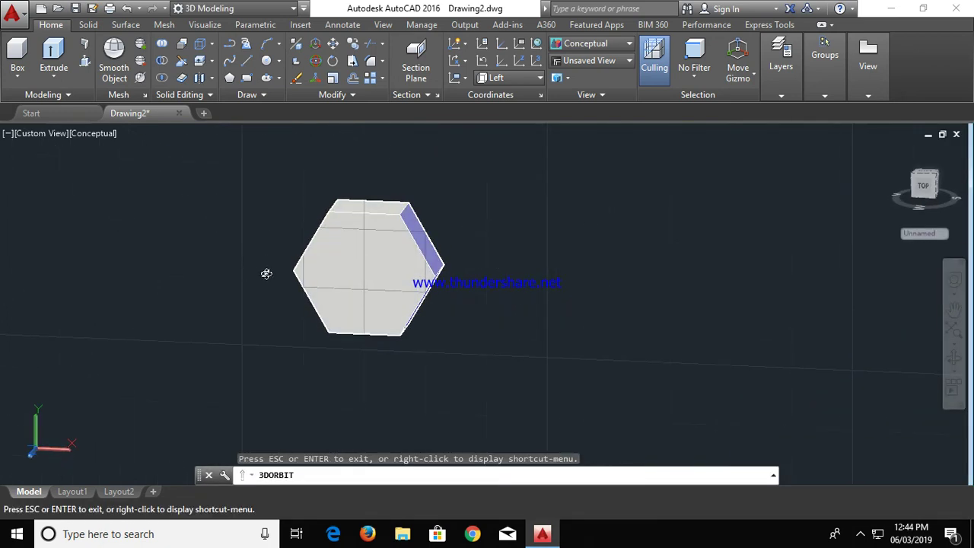
{"action": "key", "text": "Escape"}
{"action": "scroll", "coordinate": [266, 273], "scroll_direction": "down", "scroll_amount": 3}
{"action": "key", "text": "Escape"}
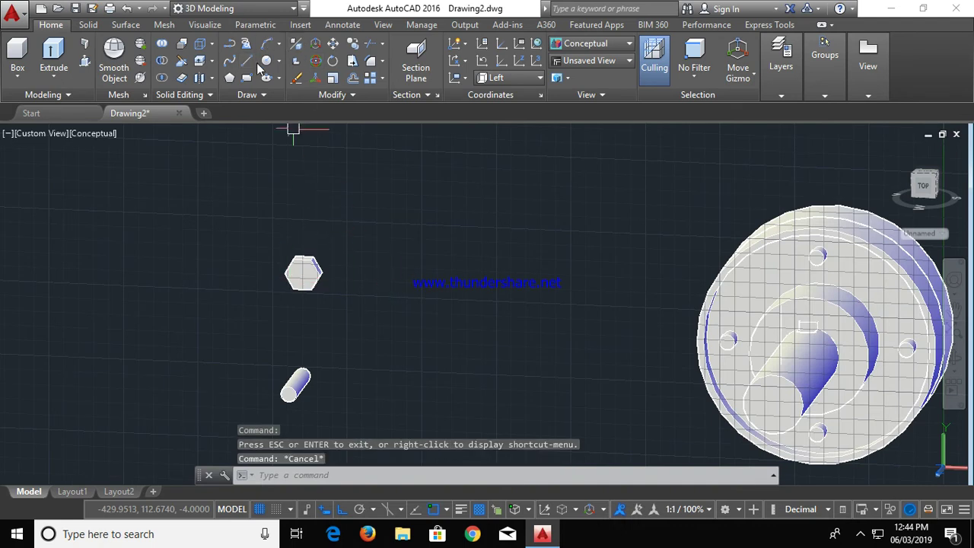
{"action": "left_click", "coordinate": [231, 78]}
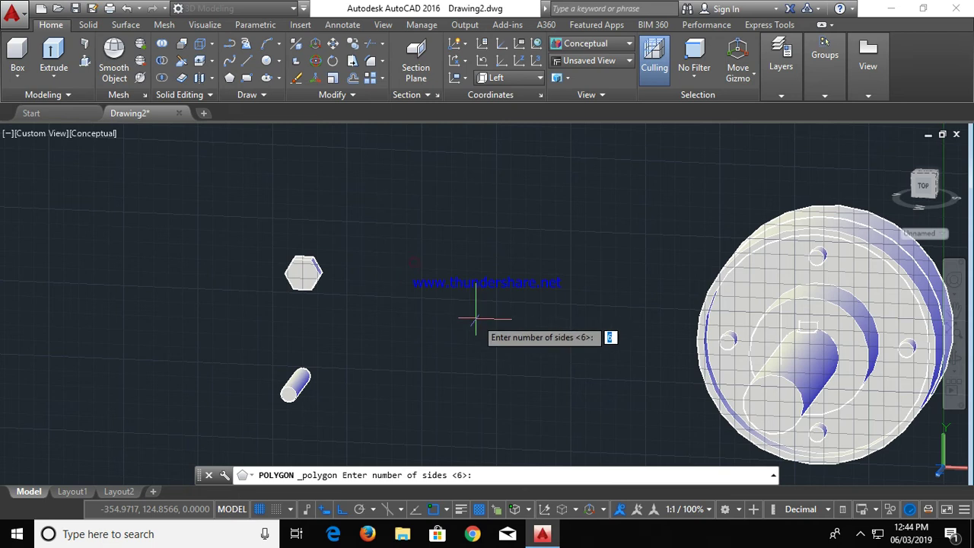
{"action": "key", "text": "Escape"}
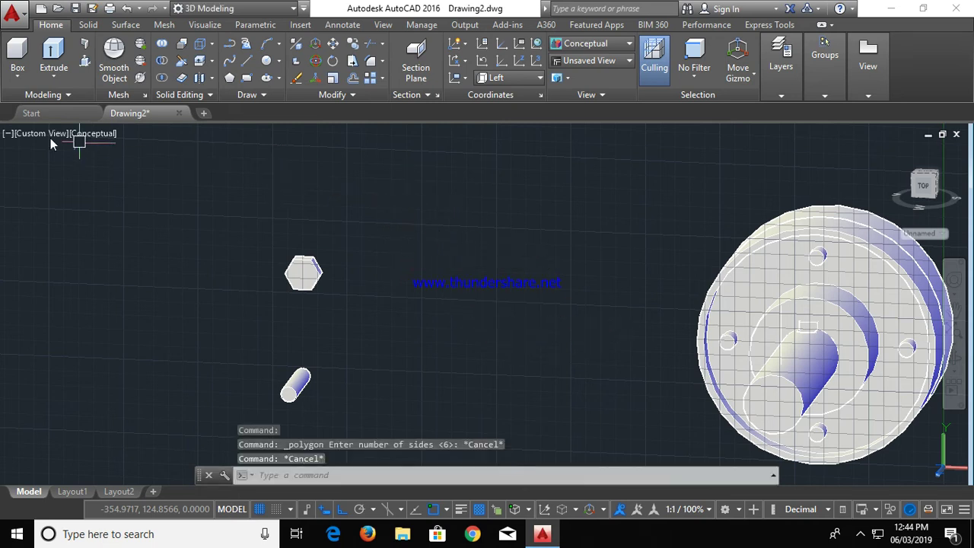
{"action": "left_click", "coordinate": [44, 136]}
{"action": "left_click", "coordinate": [82, 200]}
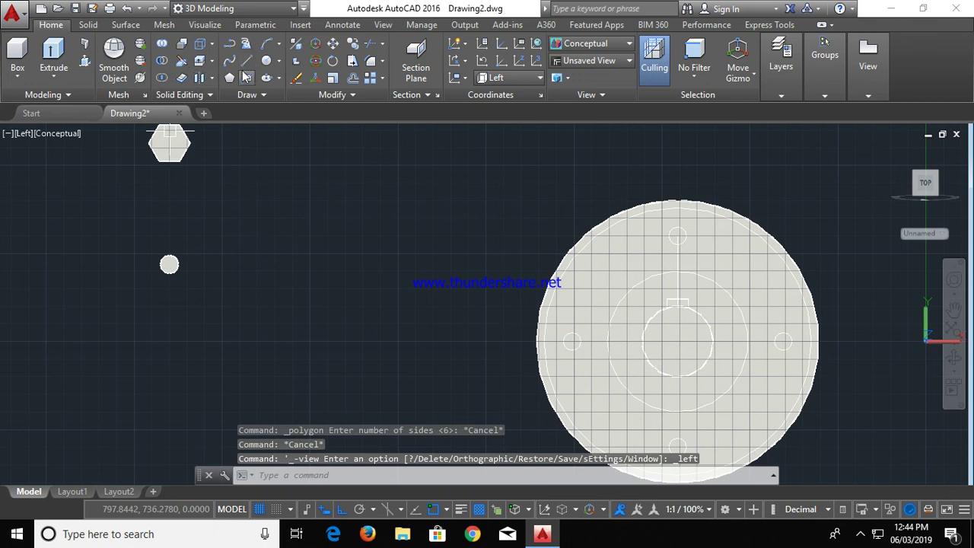
Draw a 6-sided hexagon left of the flange, circumscribed about a radius-10 circle
{"action": "left_click", "coordinate": [229, 77]}
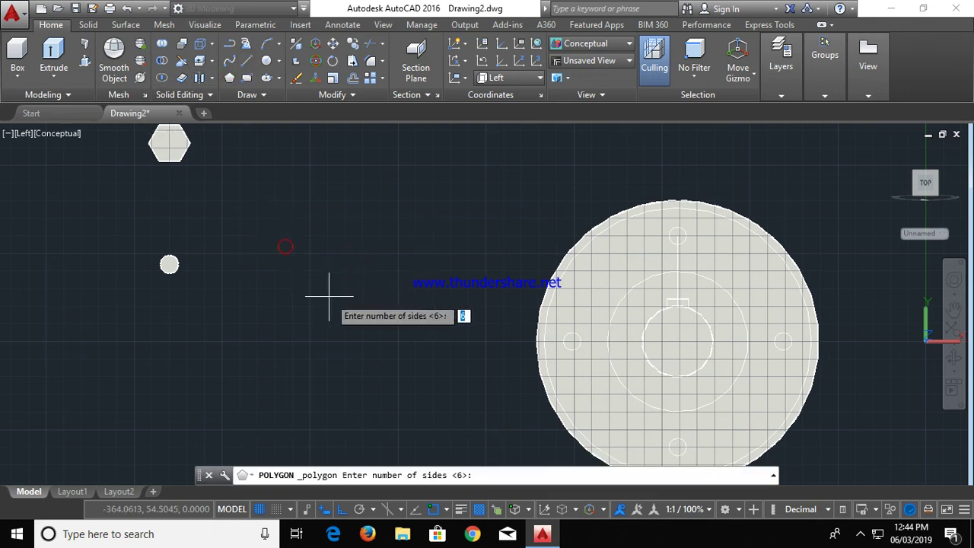
{"action": "key", "text": "Return"}
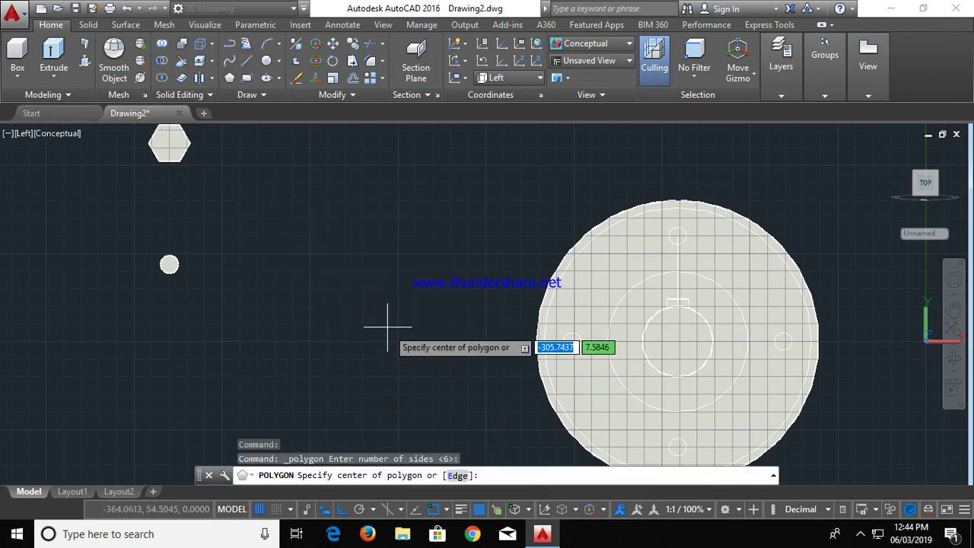
{"action": "left_click", "coordinate": [301, 236]}
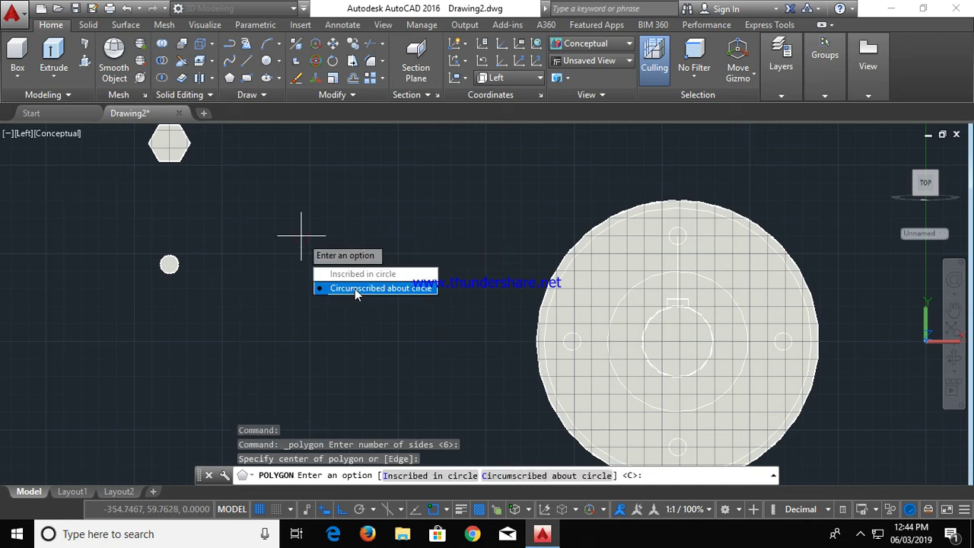
{"action": "left_click", "coordinate": [355, 289]}
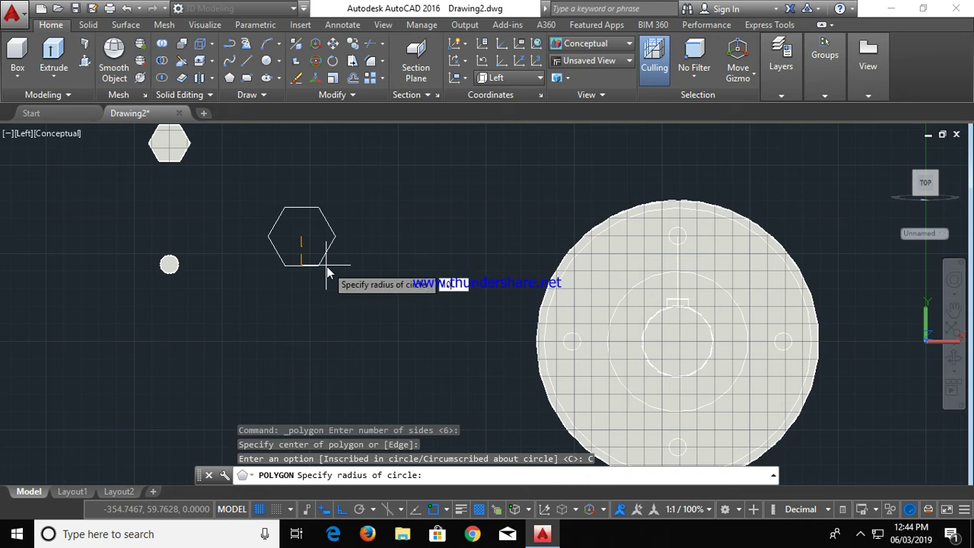
{"action": "key", "text": "Return"}
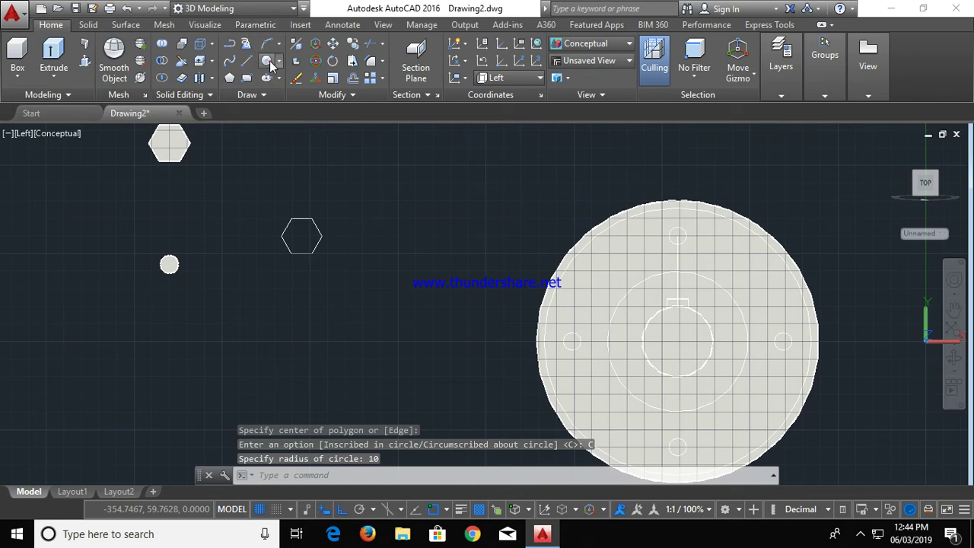
Add a radius-5 circle centred on the hexagon's centre
{"action": "left_click", "coordinate": [270, 65]}
{"action": "left_click", "coordinate": [302, 236]}
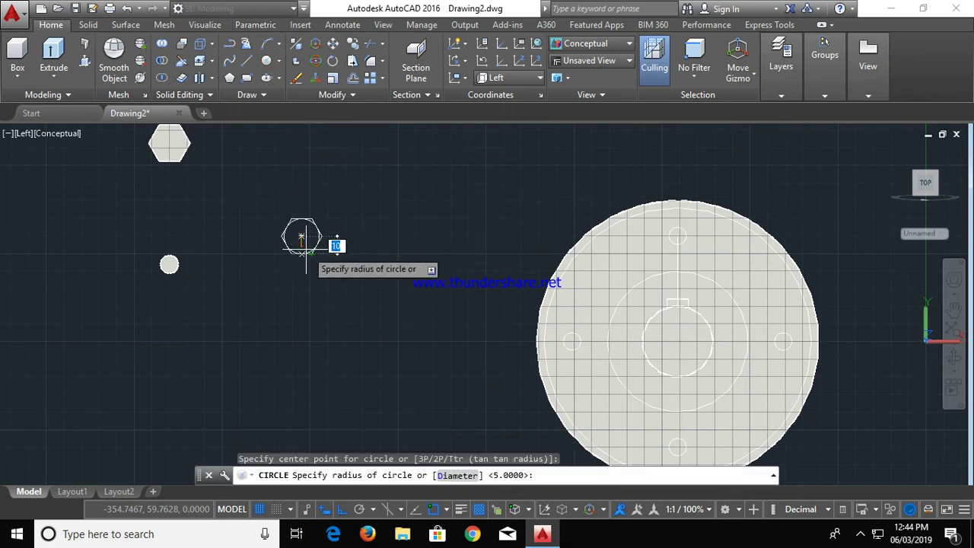
{"action": "type", "text": "5"}
{"action": "key", "text": "Return"}
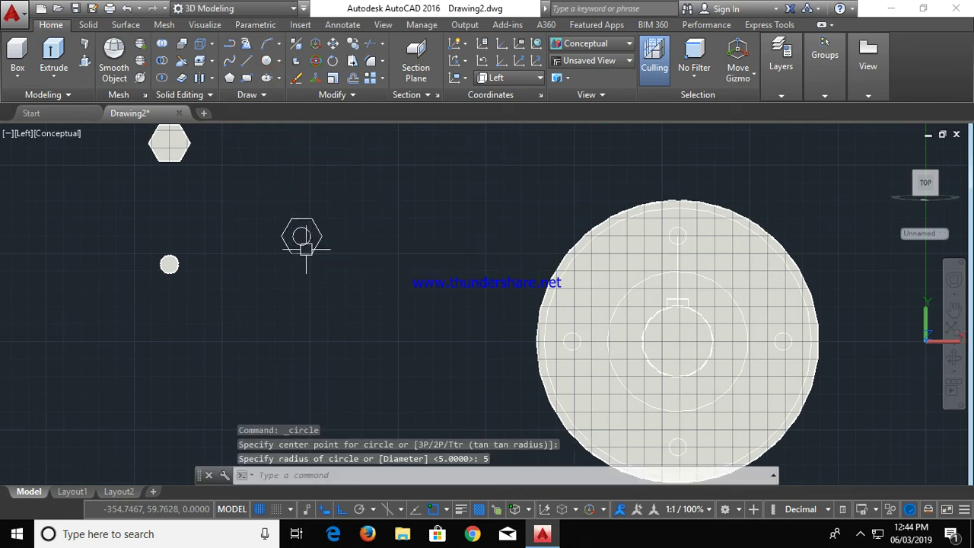
{"action": "left_click", "coordinate": [84, 60]}
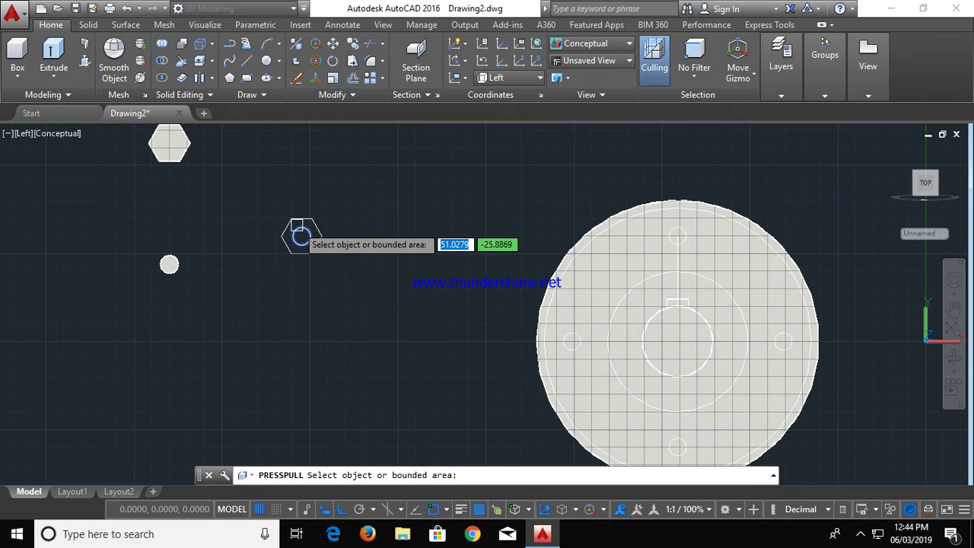
Press-pull the area between the hexagon and circle 8 units into a hex nut solid
{"action": "scroll", "coordinate": [296, 228], "scroll_direction": "up", "scroll_amount": 3}
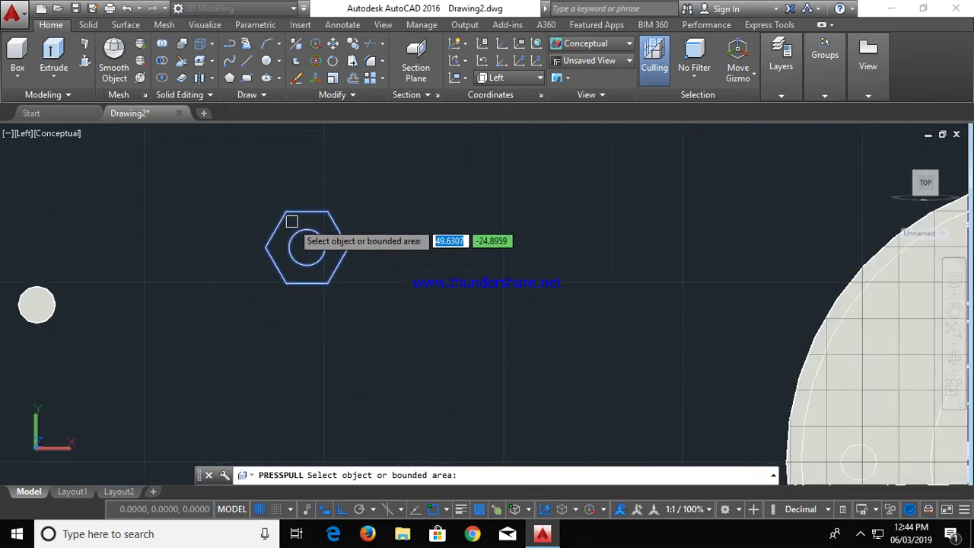
{"action": "left_click", "coordinate": [292, 221]}
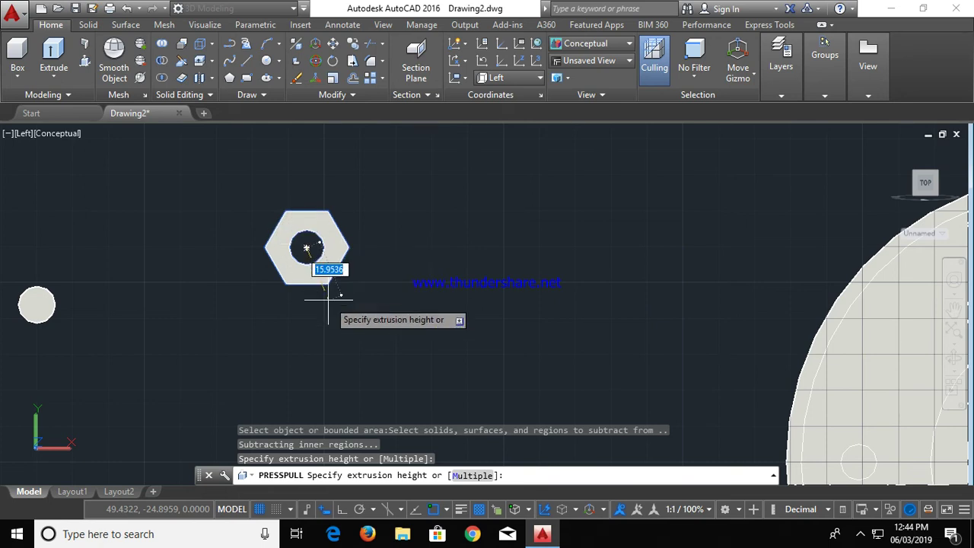
{"action": "type", "text": "8"}
{"action": "key", "text": "Return"}
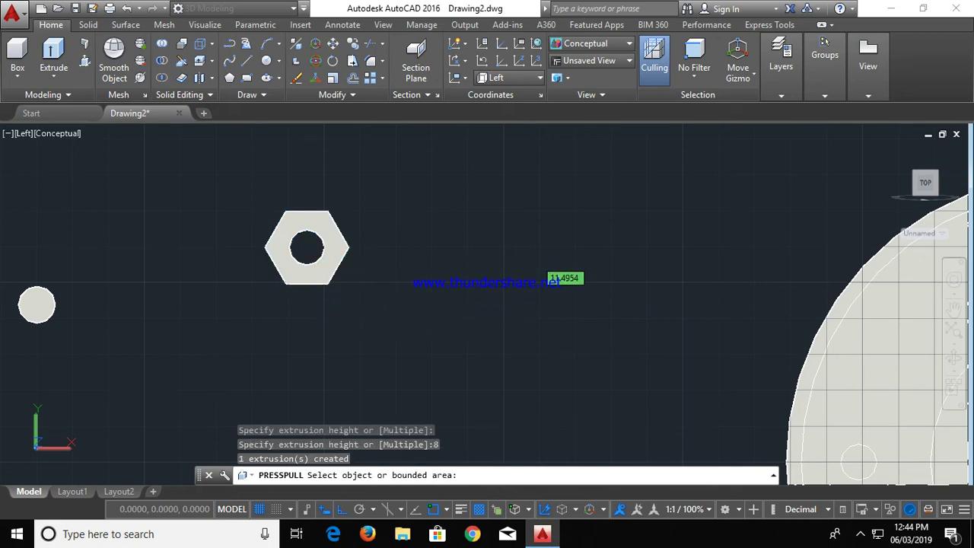
{"action": "key", "text": "Escape"}
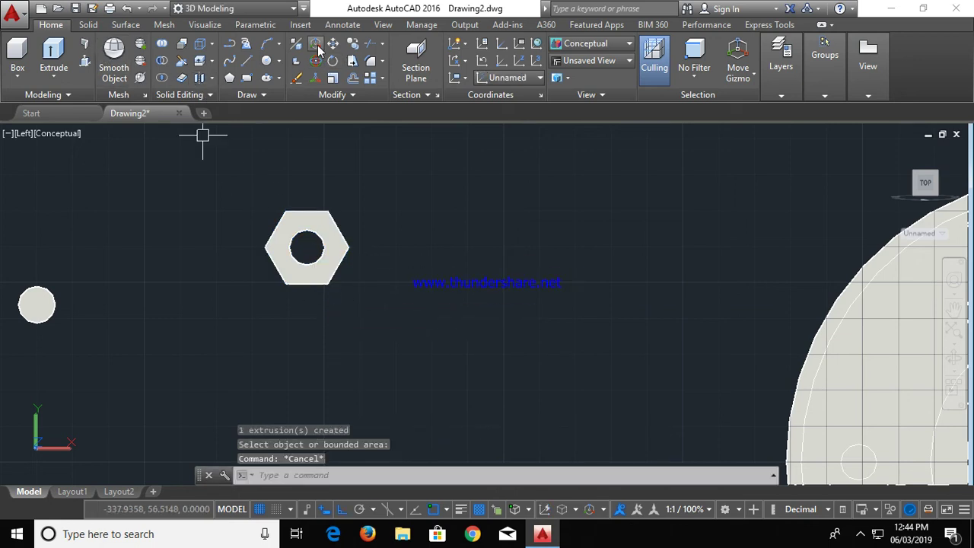
Start copying the hex nut, using its centre as the base point
{"action": "left_click", "coordinate": [314, 44]}
{"action": "left_click", "coordinate": [314, 221]}
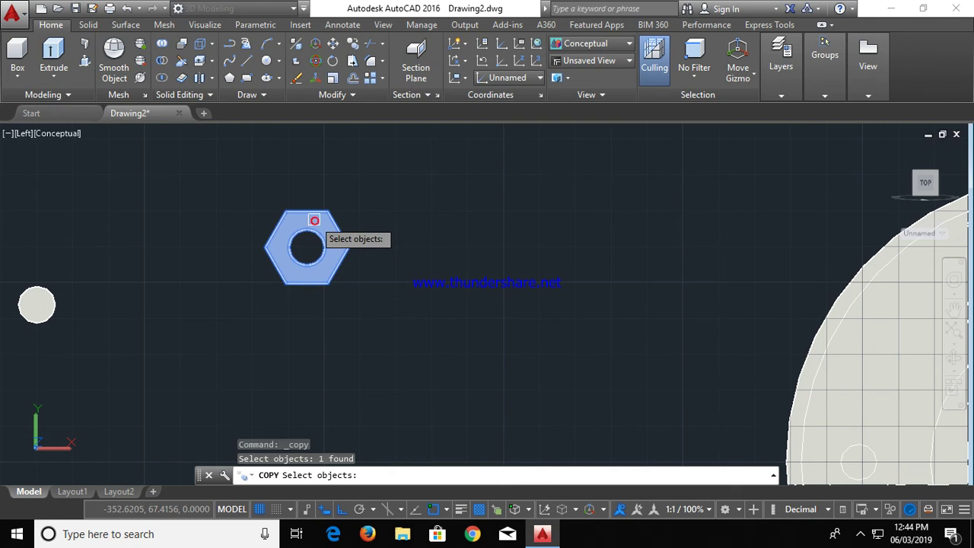
{"action": "key", "text": "Return"}
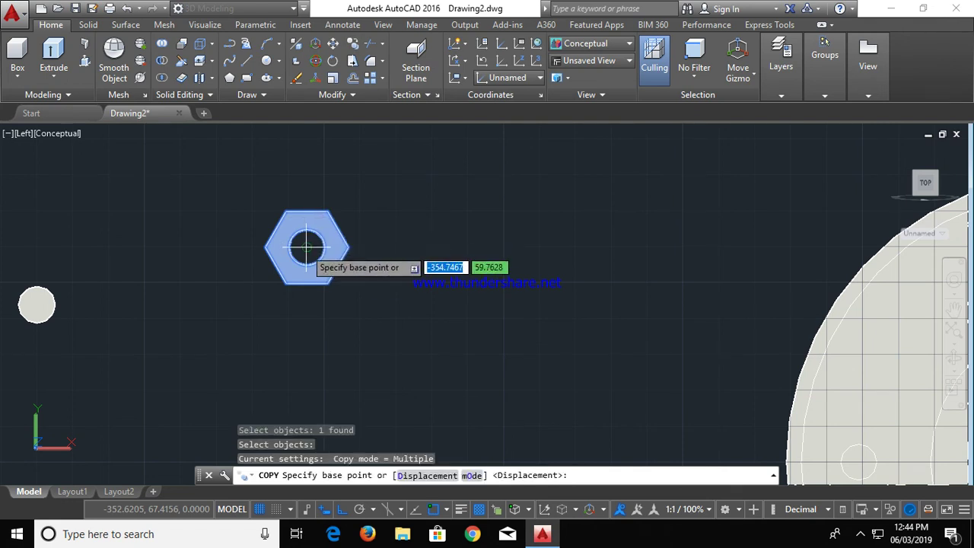
{"action": "left_click", "coordinate": [306, 246]}
{"action": "scroll", "coordinate": [487, 319], "scroll_direction": "down", "scroll_amount": 5}
{"action": "scroll", "coordinate": [477, 334], "scroll_direction": "down", "scroll_amount": 6}
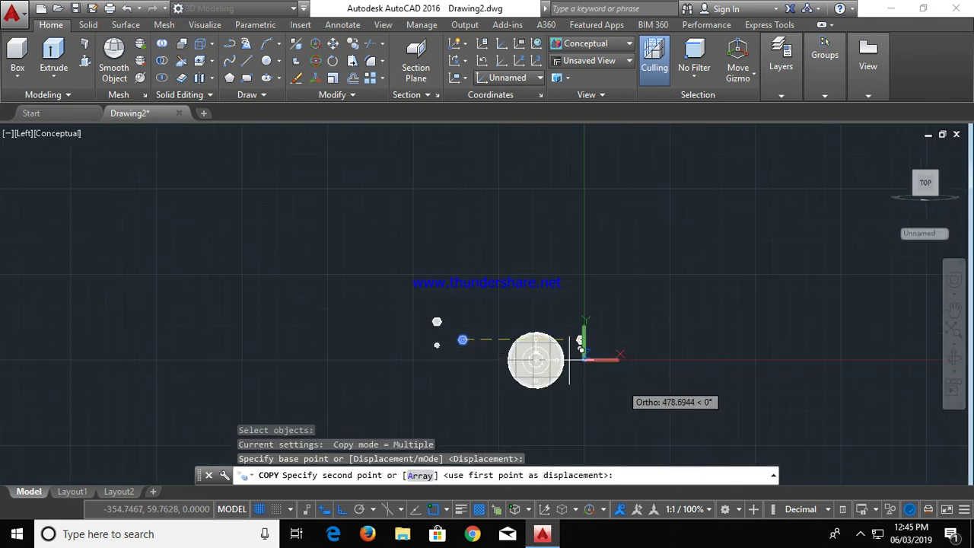
{"action": "scroll", "coordinate": [580, 360], "scroll_direction": "up", "scroll_amount": 5}
{"action": "scroll", "coordinate": [554, 348], "scroll_direction": "up", "scroll_amount": 2}
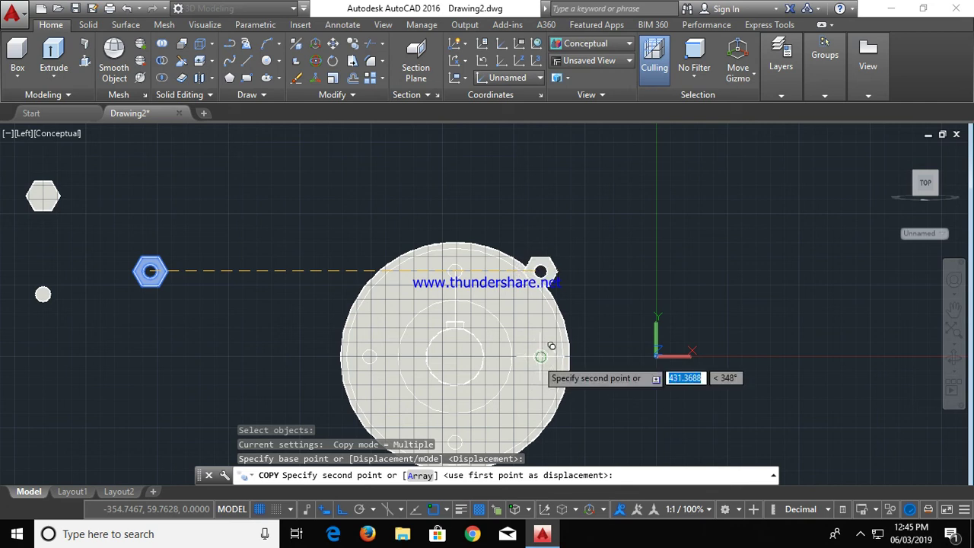
Place the nut copy centred on a flange bolt hole and end the copy
{"action": "left_click", "coordinate": [959, 362]}
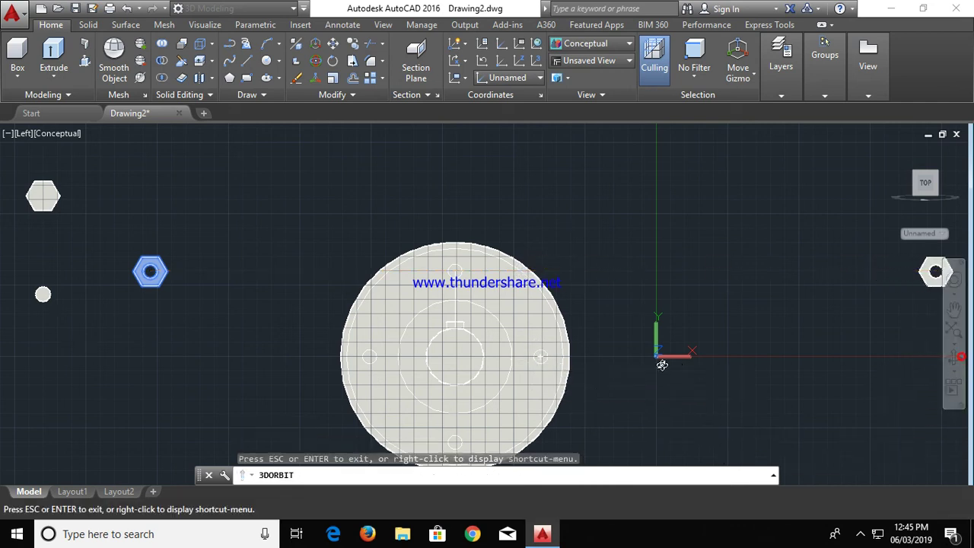
{"action": "left_click_drag", "start_coordinate": [298, 327], "coordinate": [605, 384]}
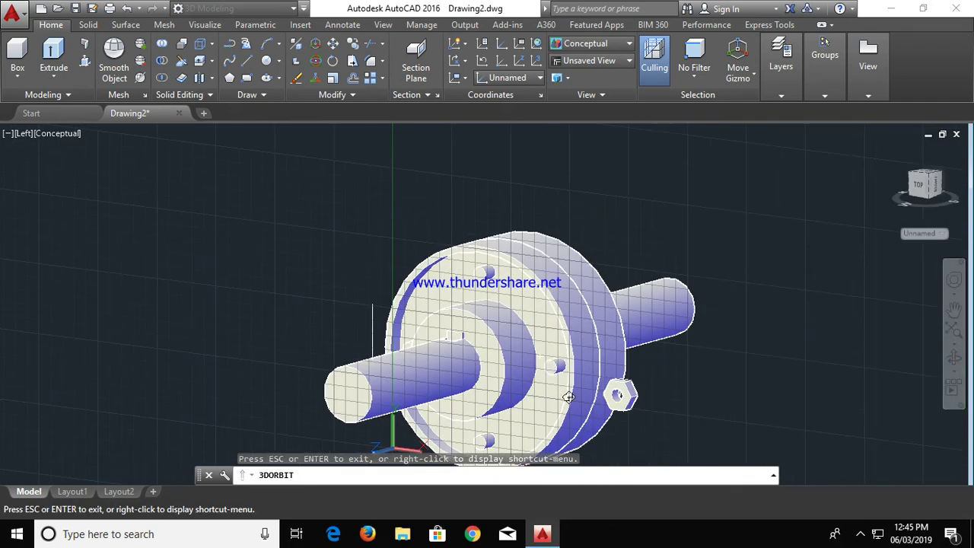
{"action": "key", "text": "Escape"}
{"action": "scroll", "coordinate": [559, 356], "scroll_direction": "up", "scroll_amount": 5}
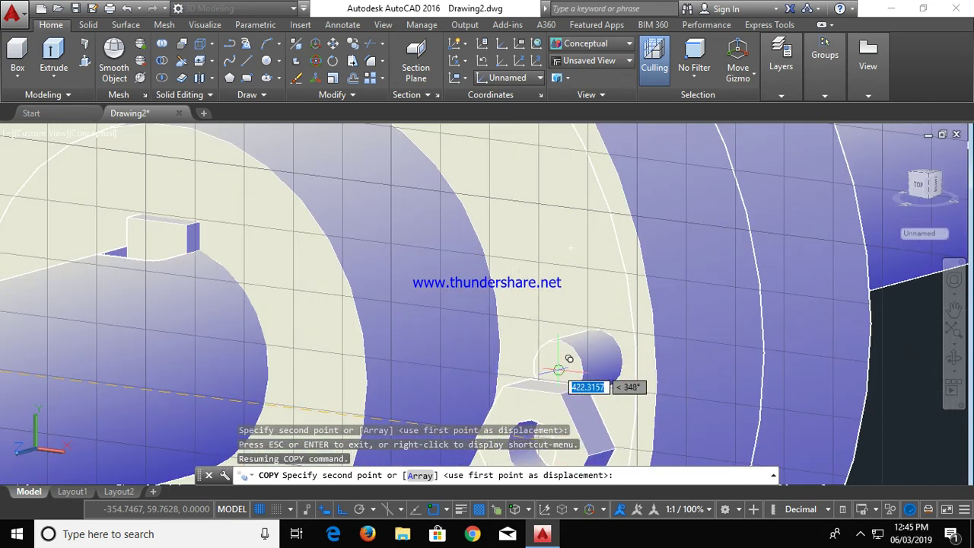
{"action": "left_click", "coordinate": [559, 370]}
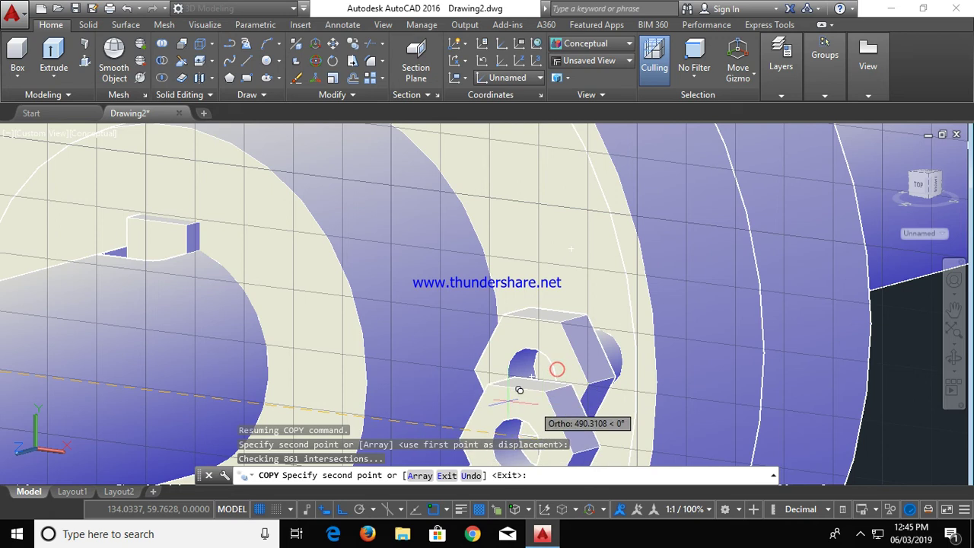
{"action": "scroll", "coordinate": [300, 317], "scroll_direction": "down", "scroll_amount": 5}
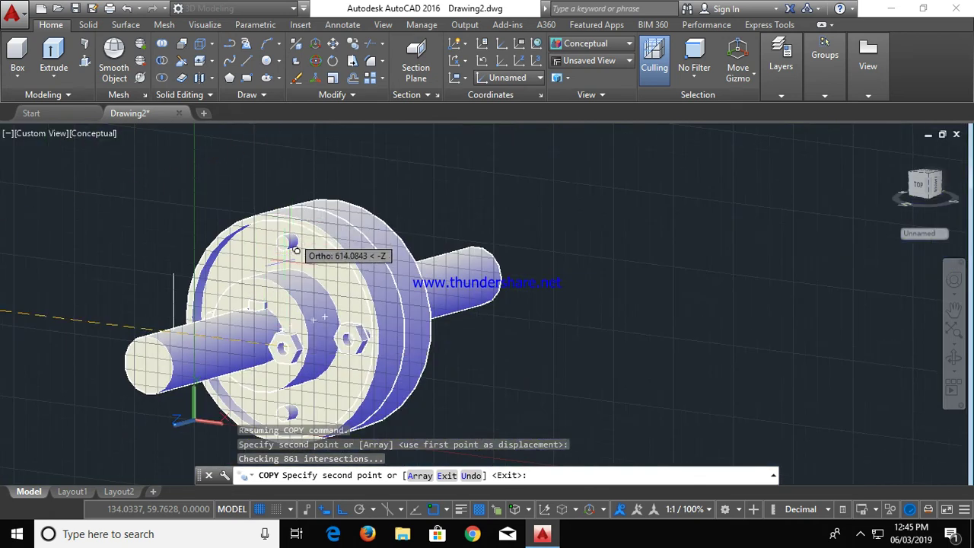
{"action": "key", "text": "Escape"}
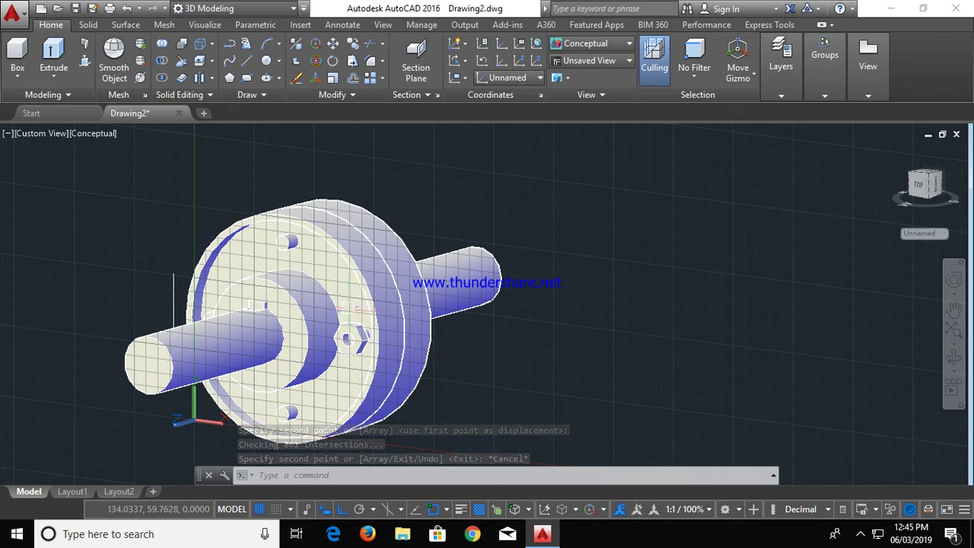
Orbit to face the flange, try a 3D move of the hex nut, then undo it
{"action": "left_click", "coordinate": [953, 358]}
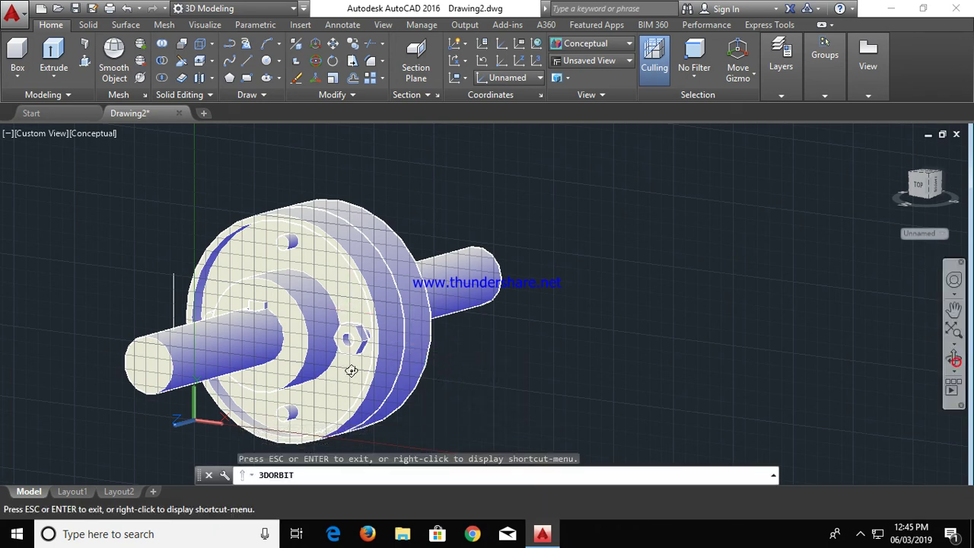
{"action": "left_click_drag", "start_coordinate": [348, 369], "coordinate": [400, 411]}
{"action": "scroll", "coordinate": [349, 342], "scroll_direction": "up", "scroll_amount": 2}
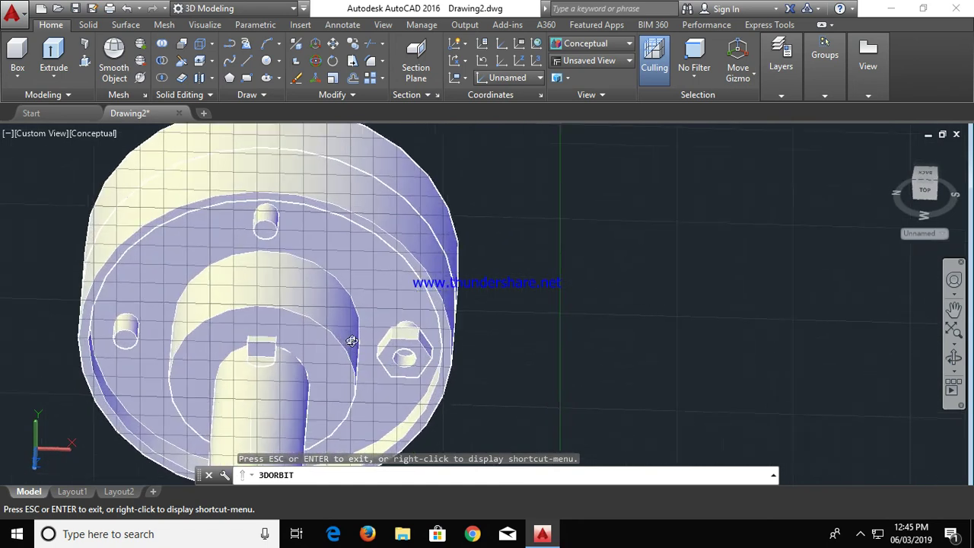
{"action": "scroll", "coordinate": [349, 343], "scroll_direction": "up", "scroll_amount": 2}
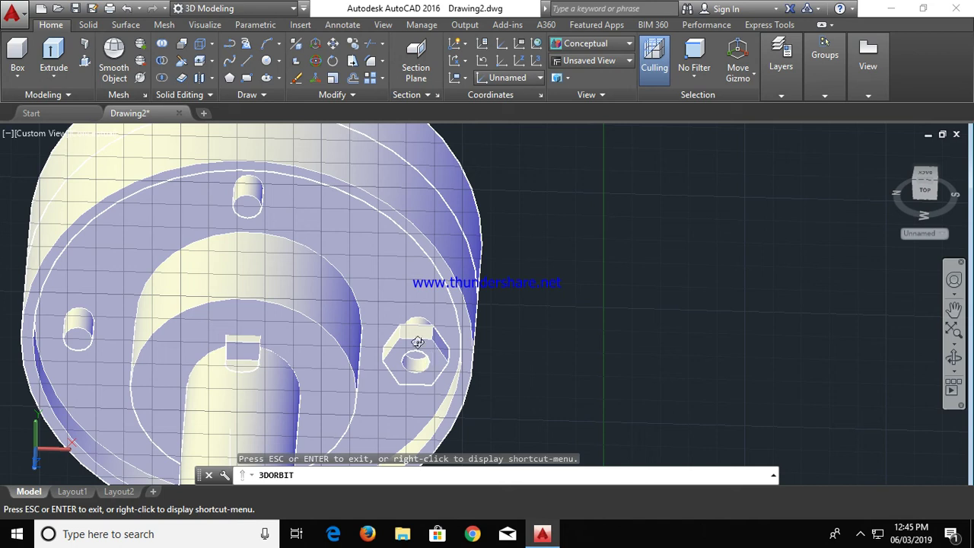
{"action": "left_click", "coordinate": [316, 44]}
{"action": "left_click", "coordinate": [408, 336]}
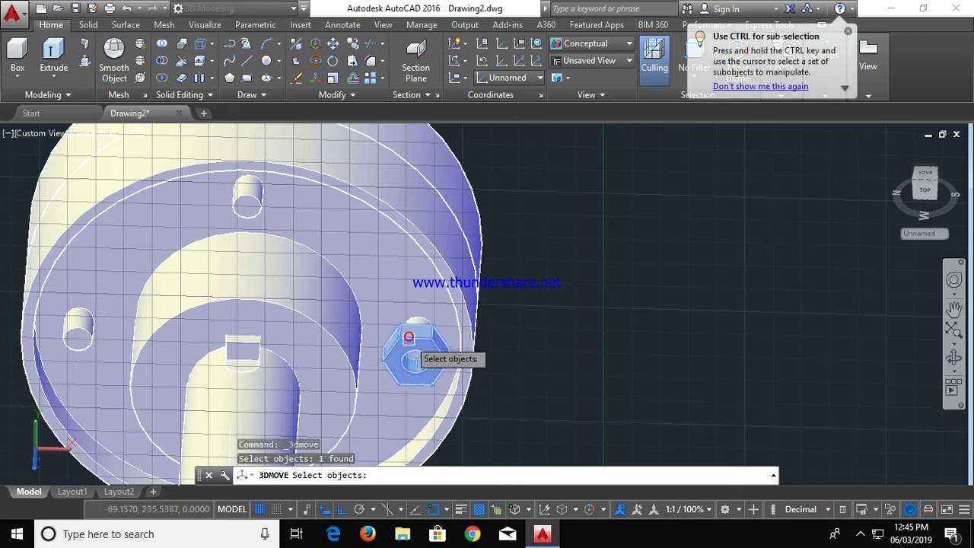
{"action": "key", "text": "Return"}
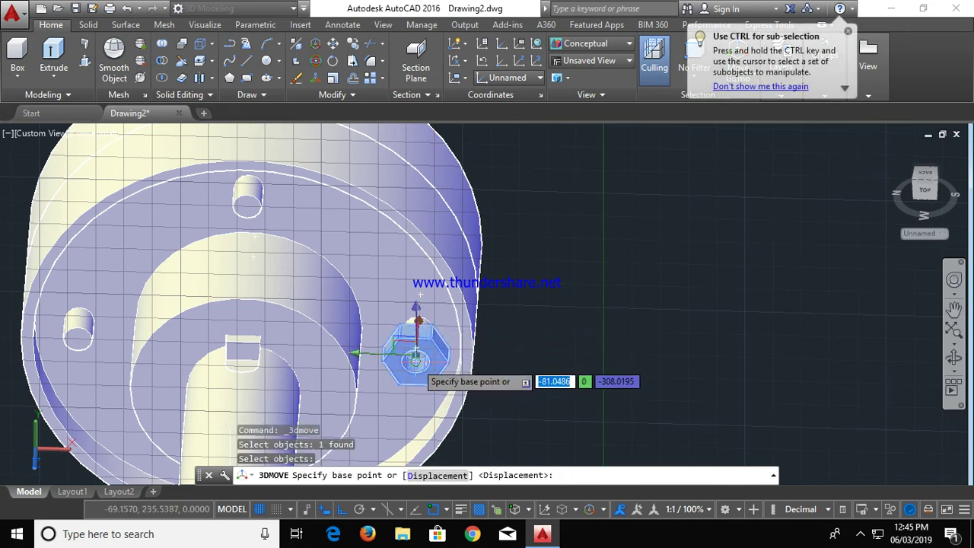
{"action": "left_click", "coordinate": [415, 360]}
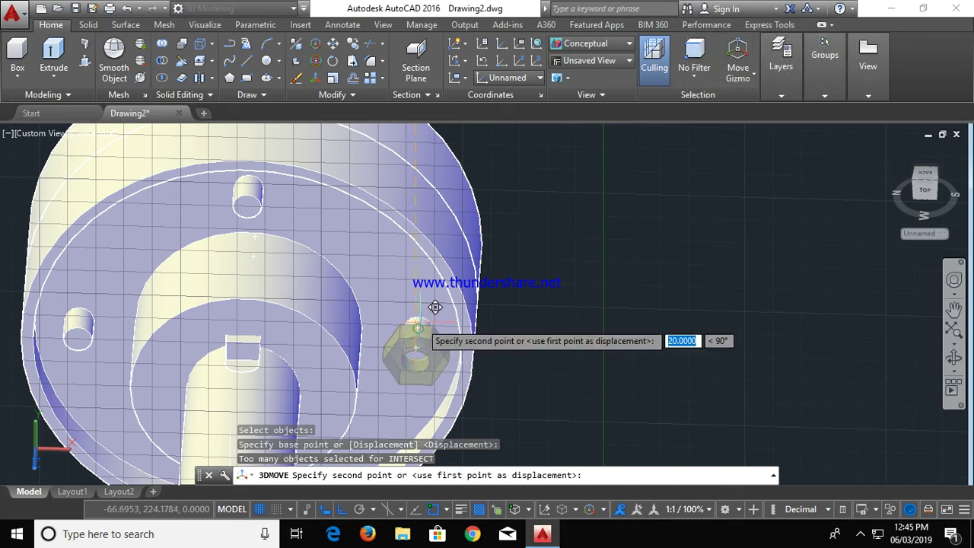
{"action": "left_click", "coordinate": [420, 331]}
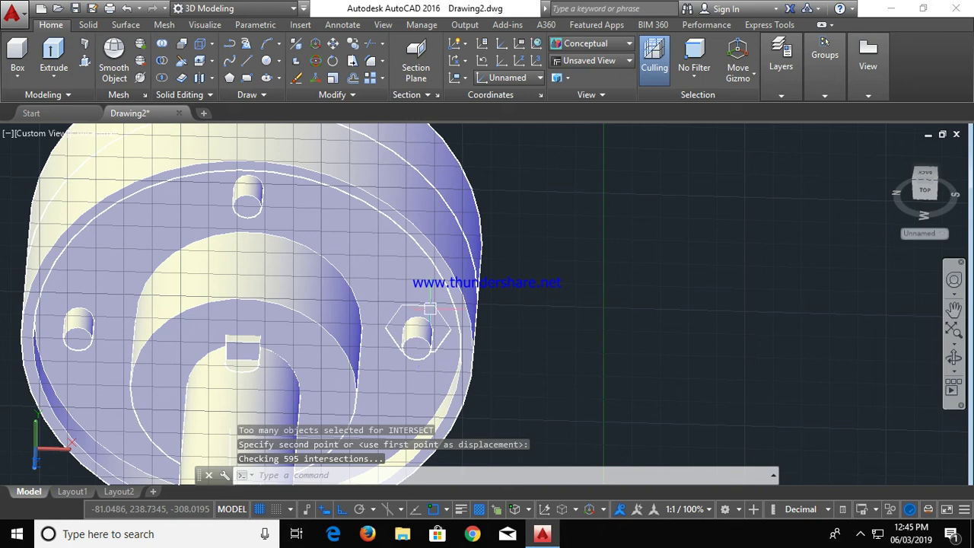
{"action": "key", "text": "ctrl+z"}
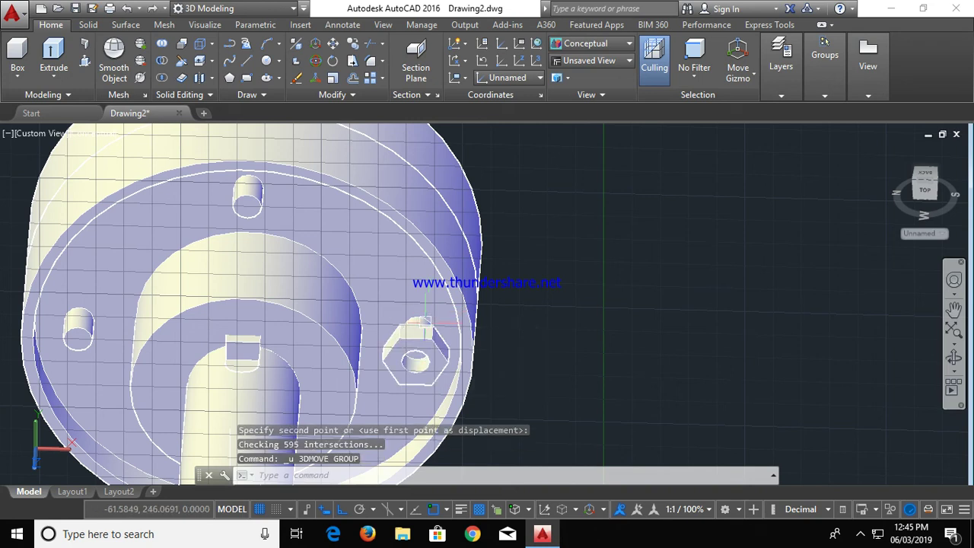
3D-move the hex nut from its centre onto the bolt hole centre
{"action": "left_click", "coordinate": [413, 335]}
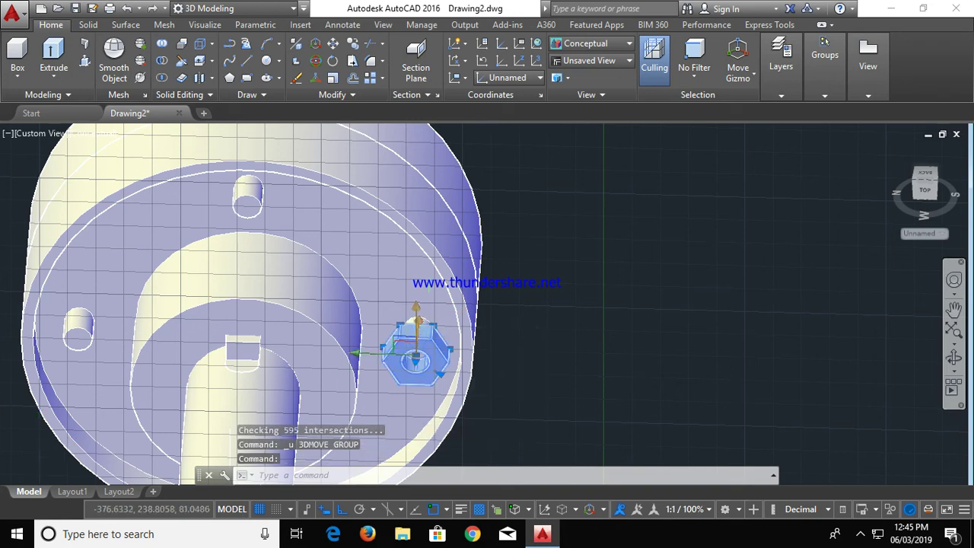
{"action": "left_click", "coordinate": [416, 318]}
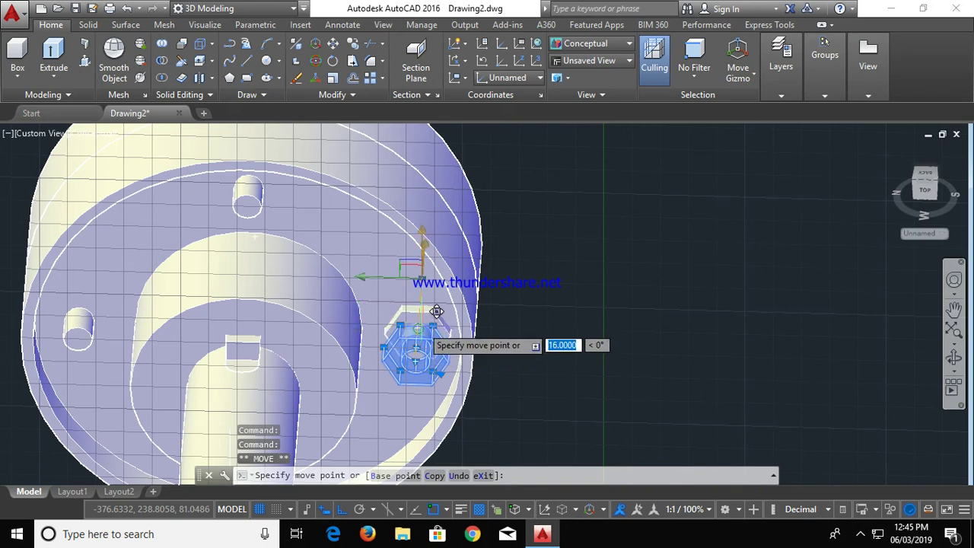
{"action": "scroll", "coordinate": [436, 311], "scroll_direction": "up", "scroll_amount": 1}
{"action": "scroll", "coordinate": [434, 312], "scroll_direction": "up", "scroll_amount": 2}
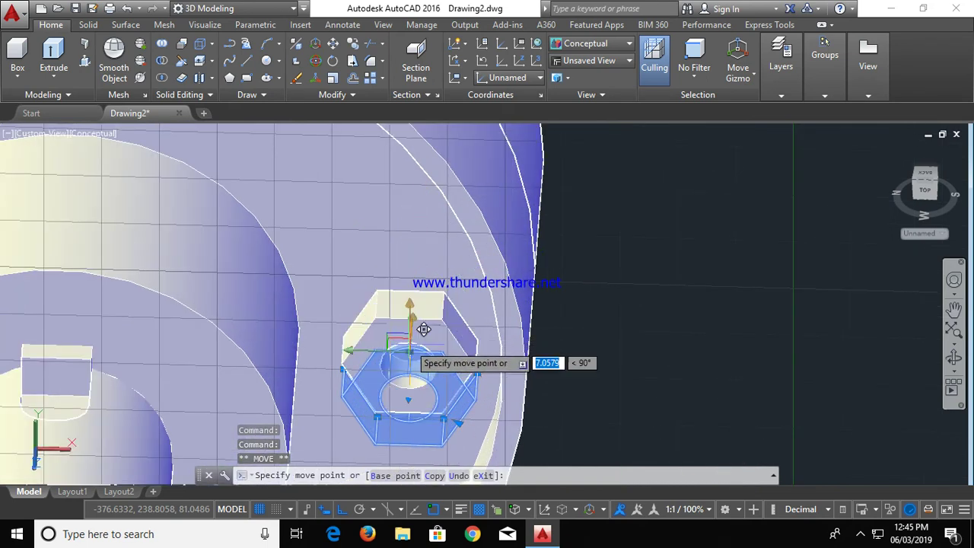
{"action": "key", "text": "Escape"}
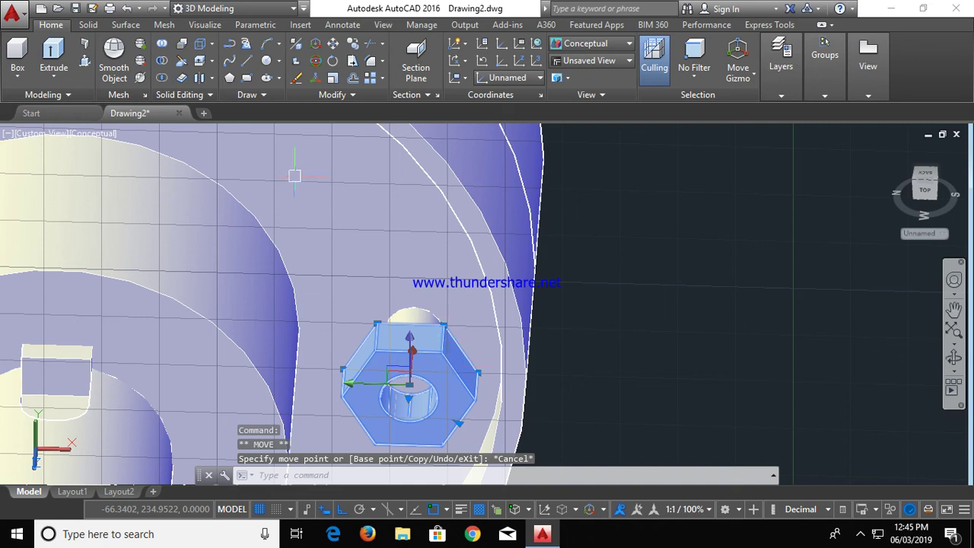
{"action": "left_click", "coordinate": [321, 51]}
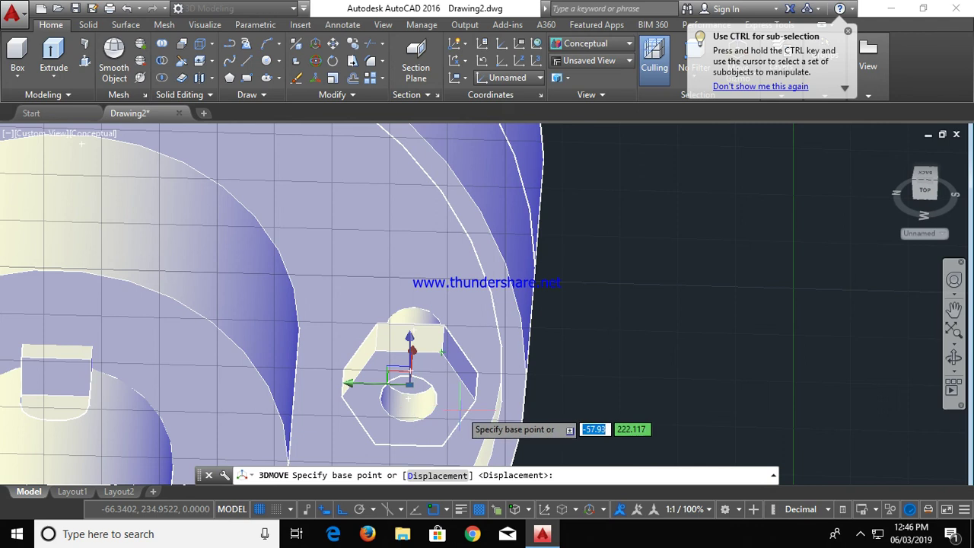
{"action": "left_click", "coordinate": [409, 396]}
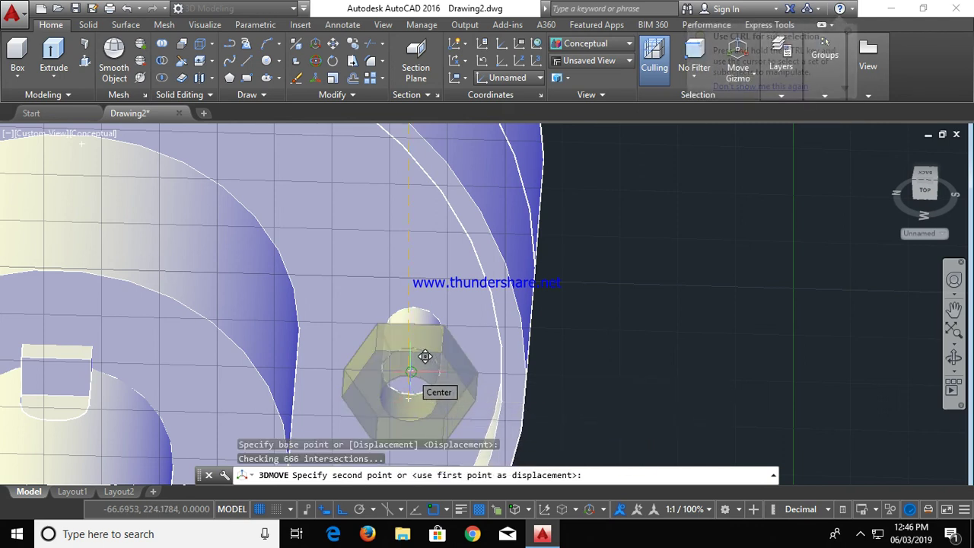
{"action": "left_click", "coordinate": [410, 374]}
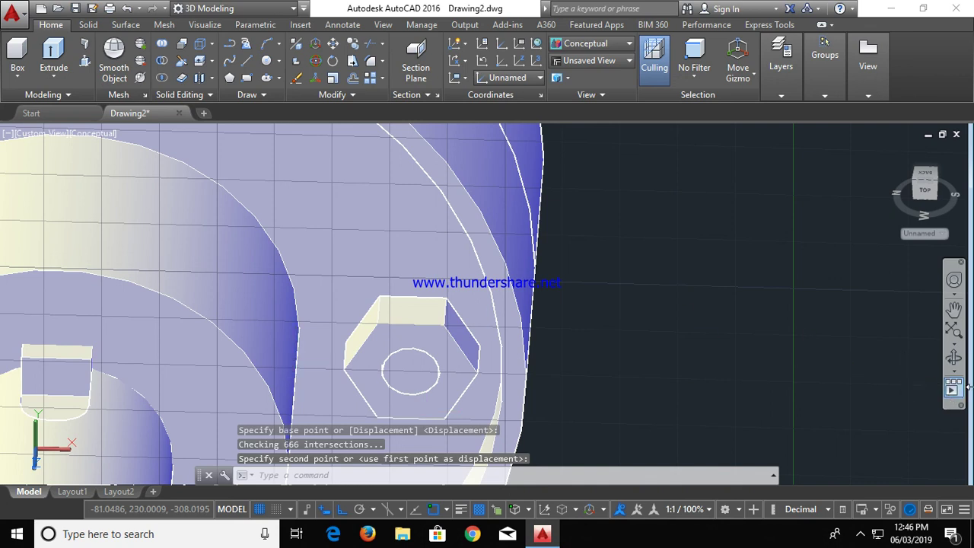
{"action": "left_click", "coordinate": [955, 359]}
Orbit to the nut's side, try moving it from the hole centre, then undo
{"action": "mouse_move", "coordinate": [400, 337]}
{"action": "left_mouse_down"}
{"action": "mouse_move", "coordinate": [436, 382]}
{"action": "mouse_move", "coordinate": [391, 341]}
{"action": "left_mouse_up"}
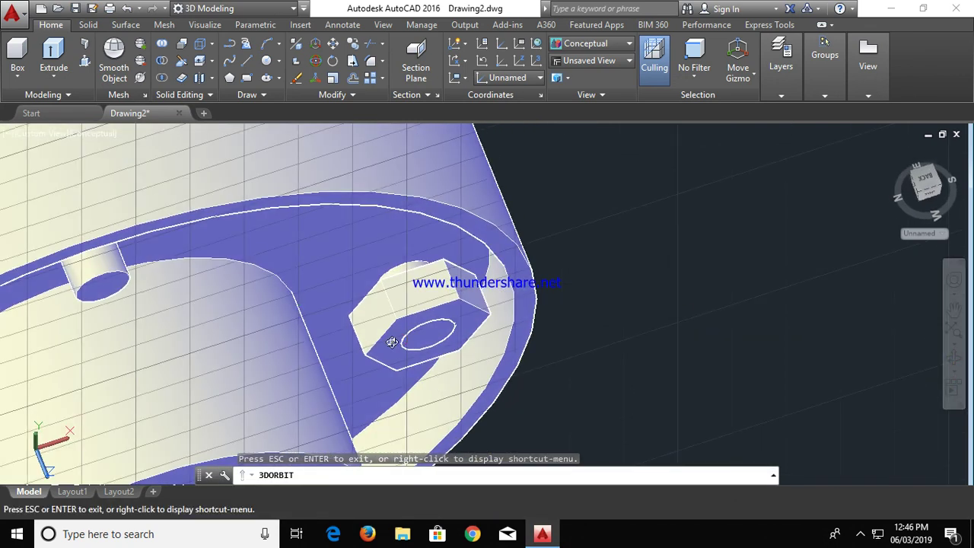
{"action": "left_click_drag", "start_coordinate": [390, 289], "coordinate": [366, 274]}
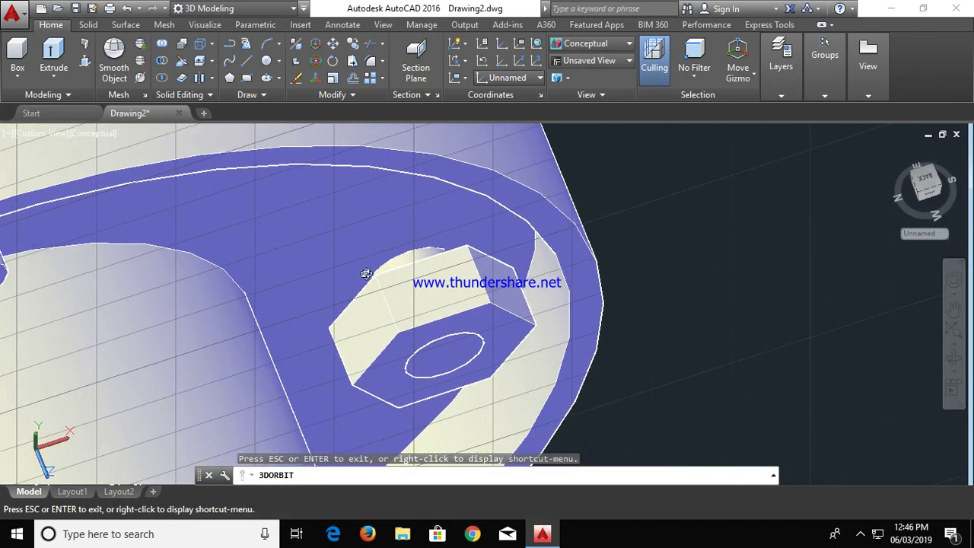
{"action": "left_click", "coordinate": [315, 45]}
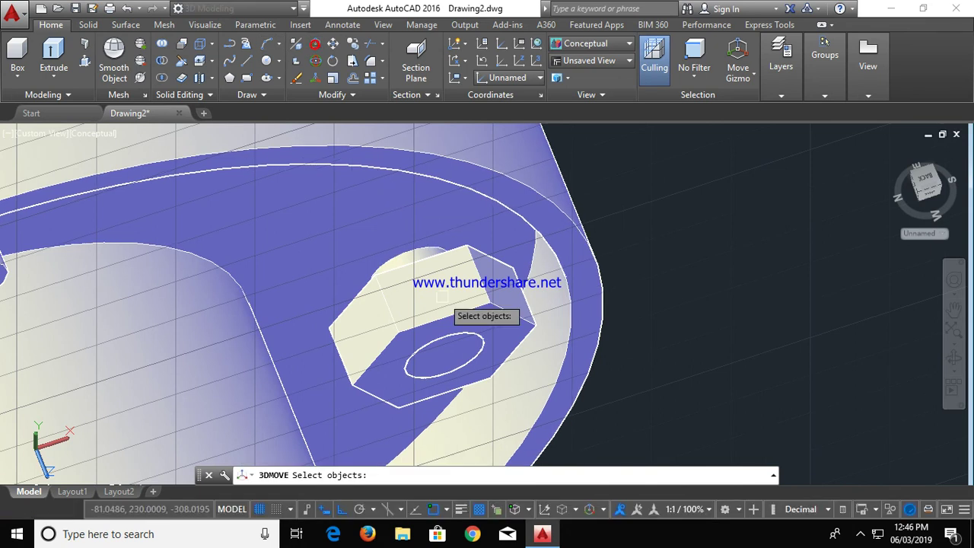
{"action": "left_click", "coordinate": [447, 313]}
{"action": "key", "text": "Return"}
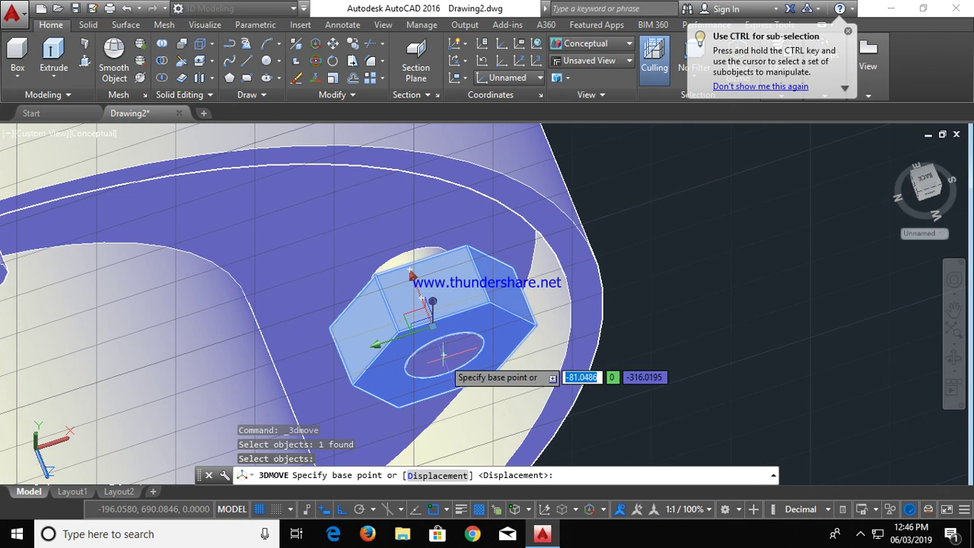
{"action": "left_click", "coordinate": [443, 355]}
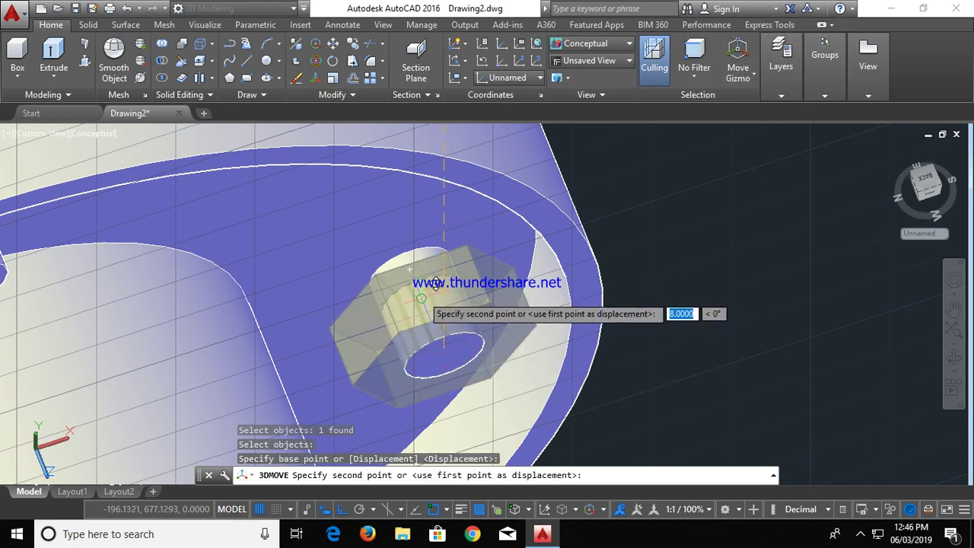
{"action": "left_click", "coordinate": [425, 301]}
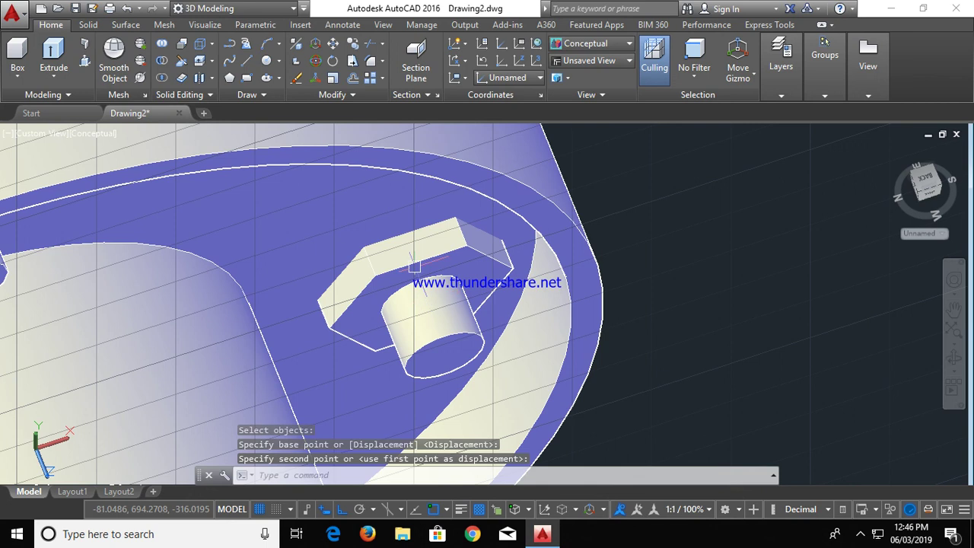
{"action": "key", "text": "ctrl+z"}
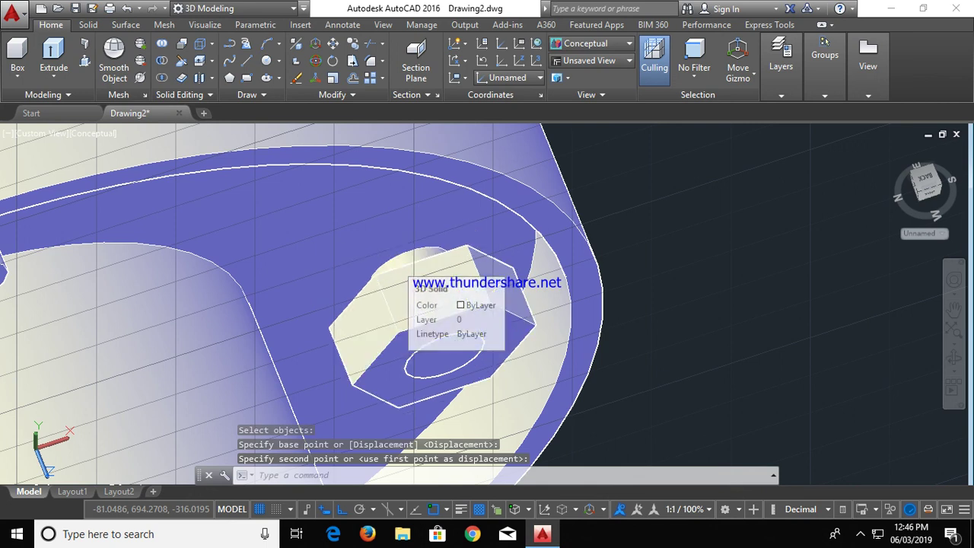
Slide the nut along its axis with the move gizmo until it seats on the flange face
{"action": "left_click", "coordinate": [432, 307]}
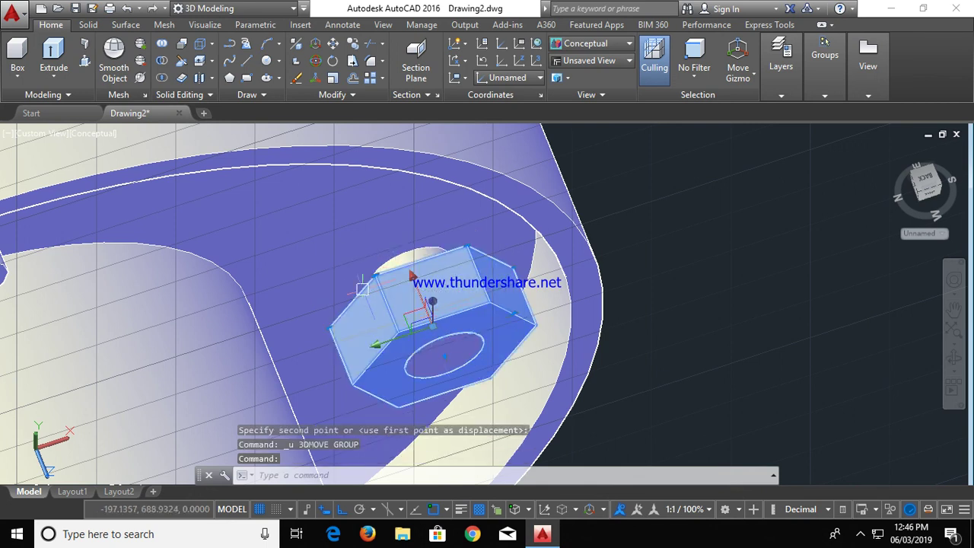
{"action": "left_click", "coordinate": [413, 280]}
{"action": "left_click", "coordinate": [422, 303]}
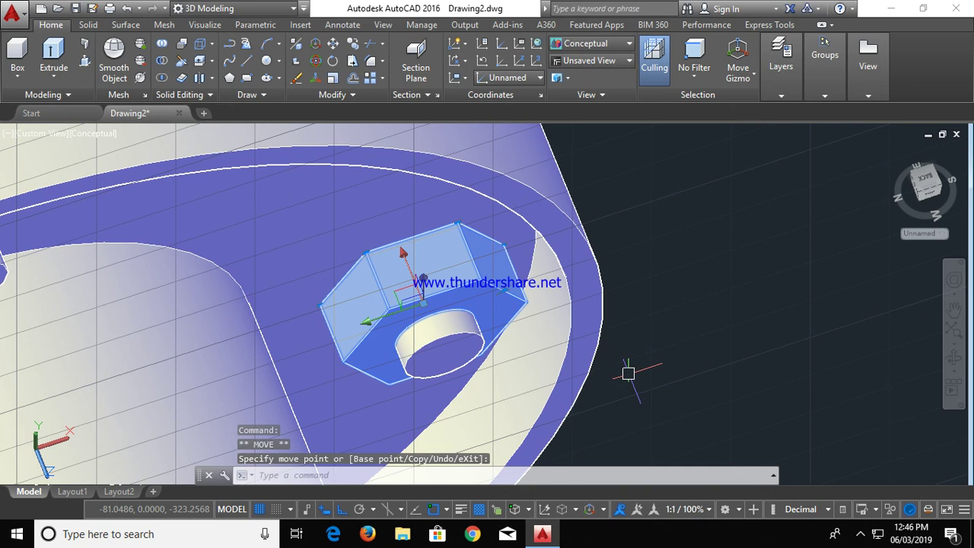
{"action": "key", "text": "Escape"}
{"action": "left_click", "coordinate": [952, 356]}
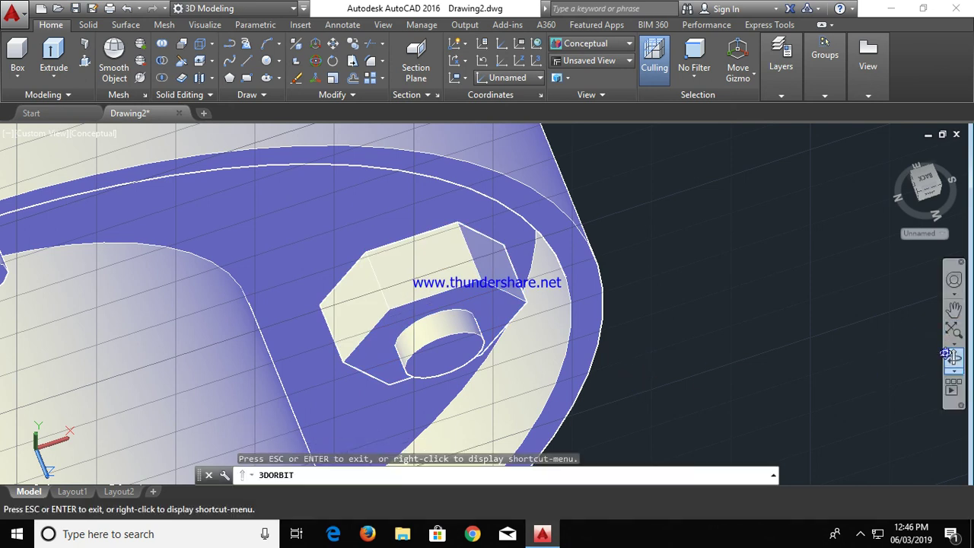
{"action": "mouse_move", "coordinate": [120, 308]}
{"action": "left_mouse_down"}
{"action": "mouse_move", "coordinate": [168, 246]}
{"action": "mouse_move", "coordinate": [29, 275]}
{"action": "mouse_move", "coordinate": [256, 305]}
{"action": "left_mouse_up"}
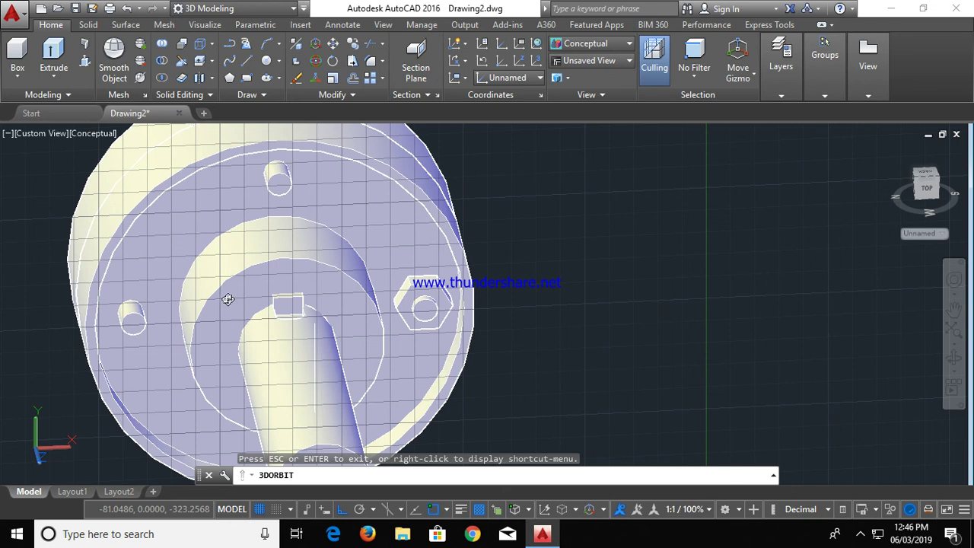
Orbit toward the flange face and switch to the preset Left view
{"action": "left_click_drag", "start_coordinate": [326, 304], "coordinate": [174, 251]}
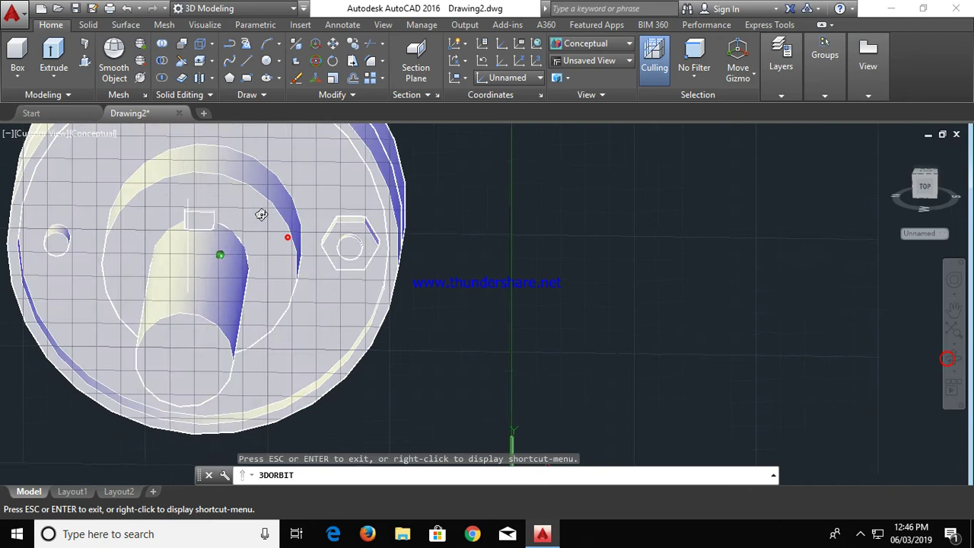
{"action": "left_click_drag", "start_coordinate": [261, 211], "coordinate": [265, 206]}
{"action": "key", "text": "Escape"}
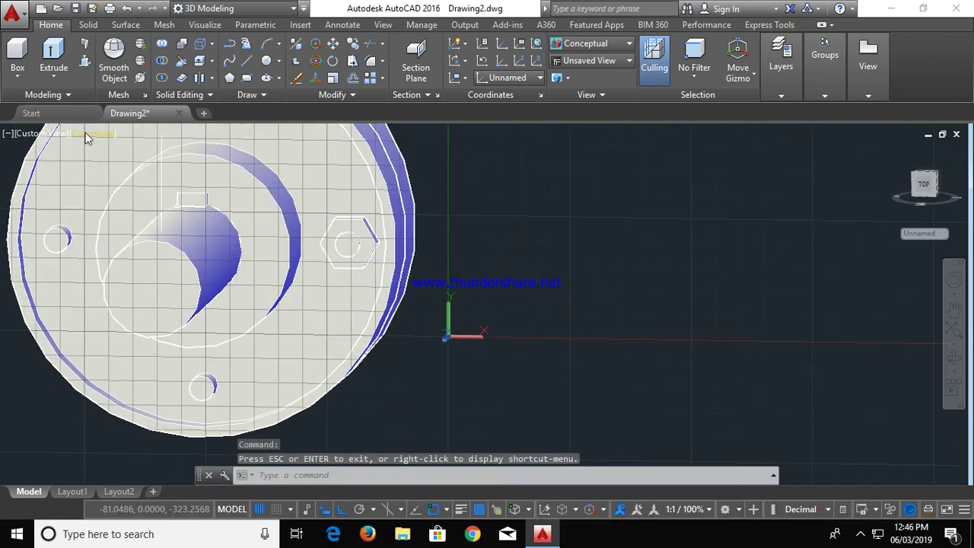
{"action": "left_click", "coordinate": [86, 135]}
{"action": "key", "text": "Escape"}
{"action": "left_click", "coordinate": [38, 136]}
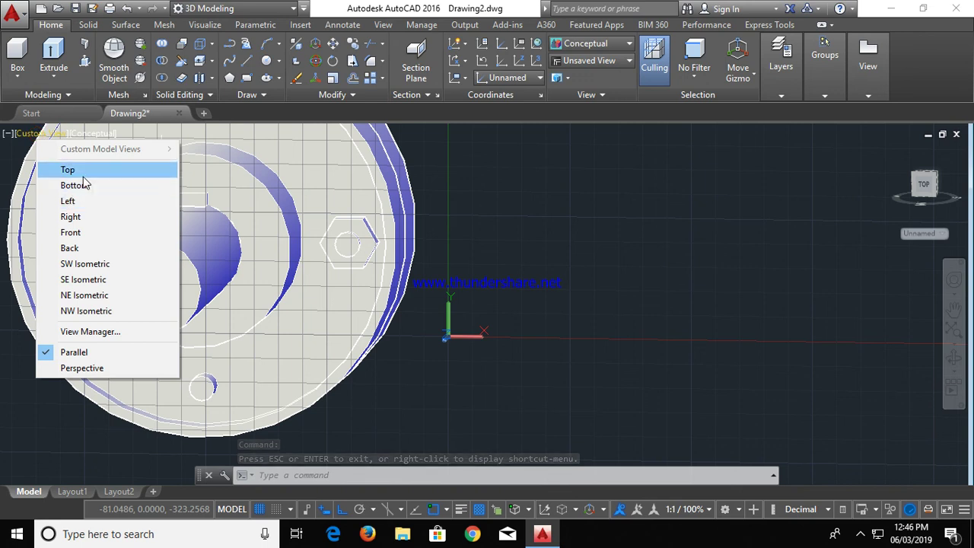
{"action": "left_click", "coordinate": [72, 201]}
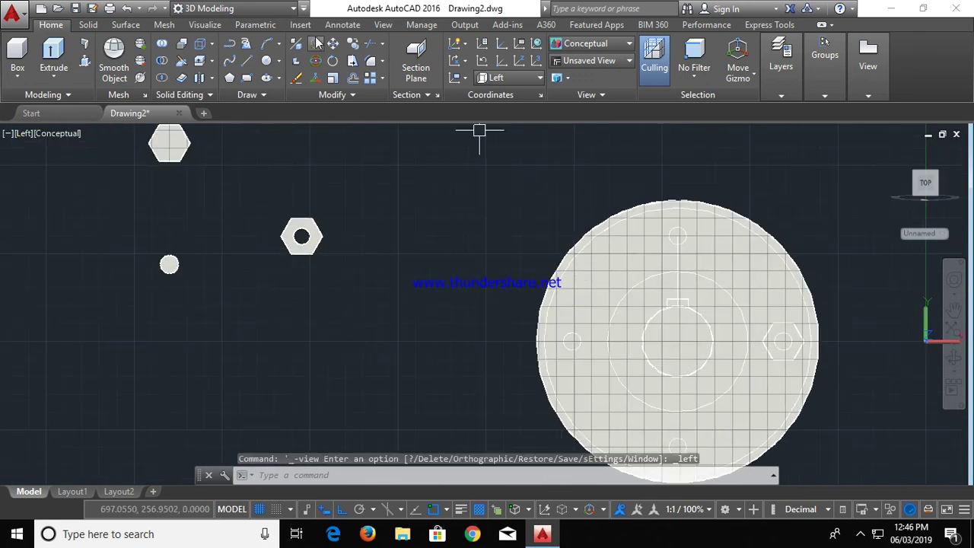
{"action": "left_click", "coordinate": [382, 79]}
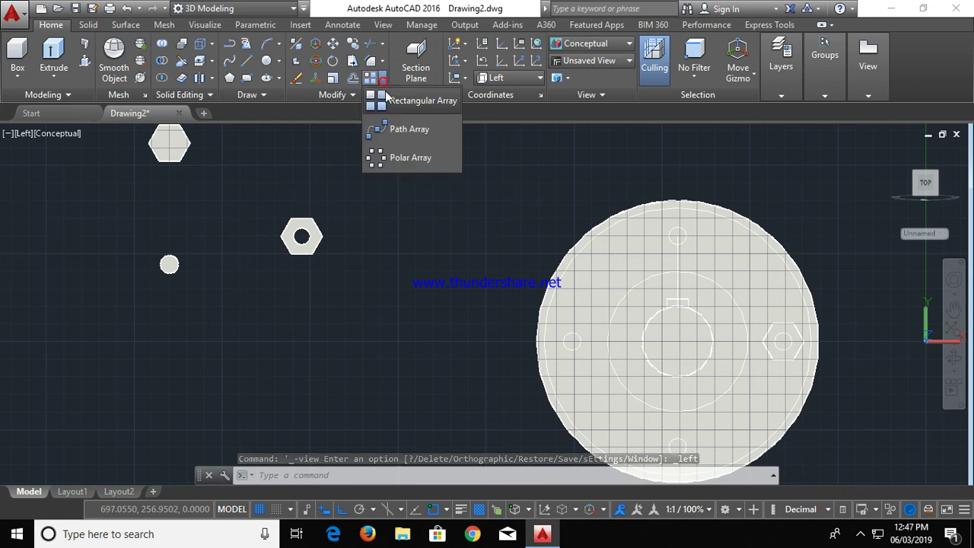
Polar-array the hex nut about the flange centre into 4 nuts, 90° apart
{"action": "left_click", "coordinate": [394, 162]}
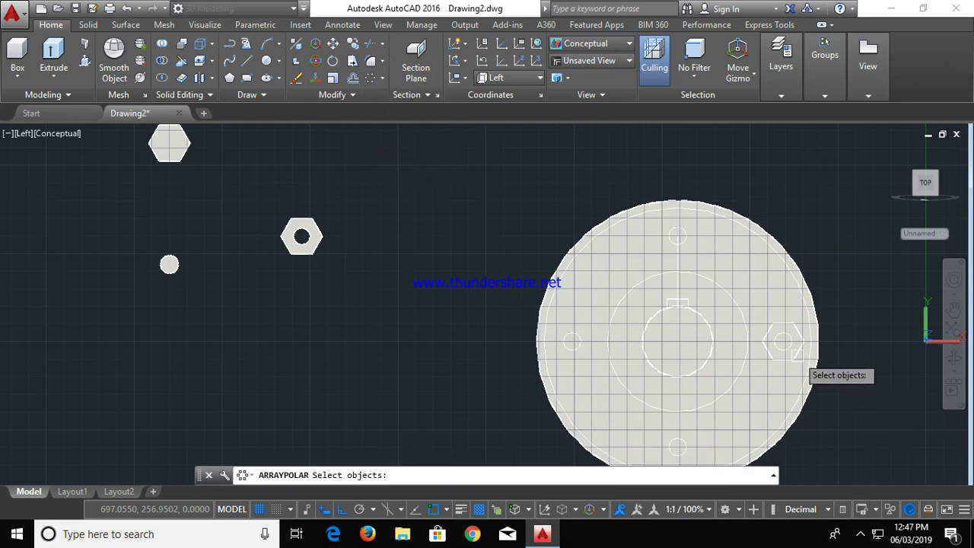
{"action": "left_click", "coordinate": [790, 358]}
{"action": "key", "text": "Return"}
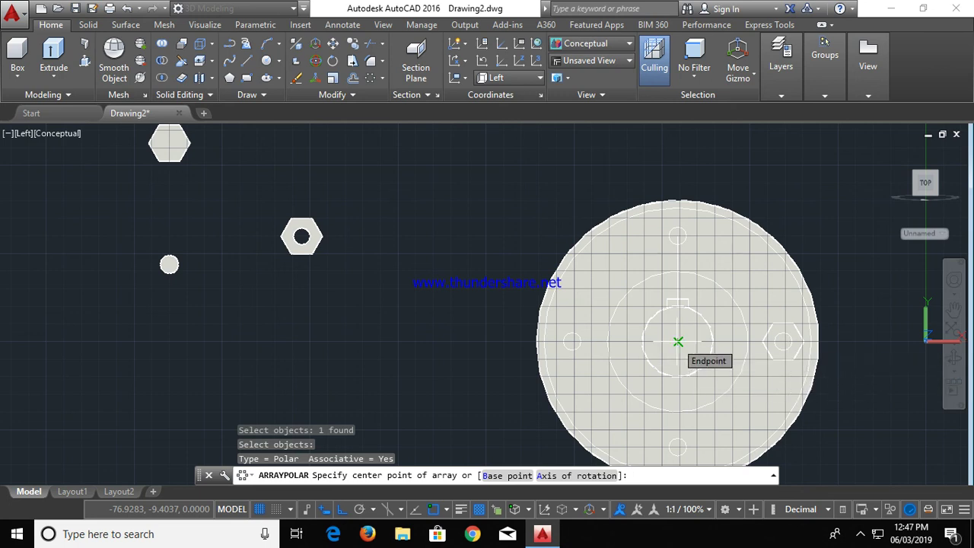
{"action": "left_click", "coordinate": [678, 341]}
{"action": "type", "text": "4"}
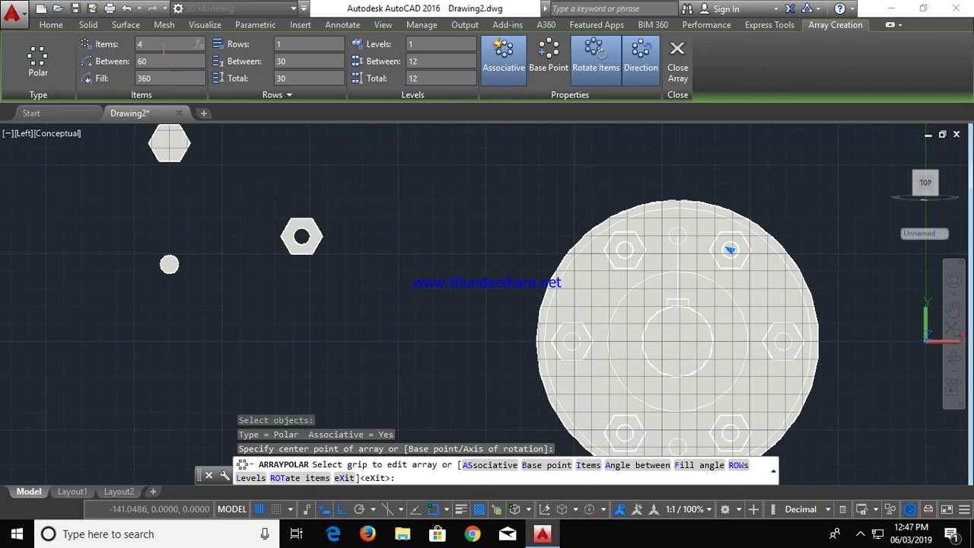
{"action": "key", "text": "Return"}
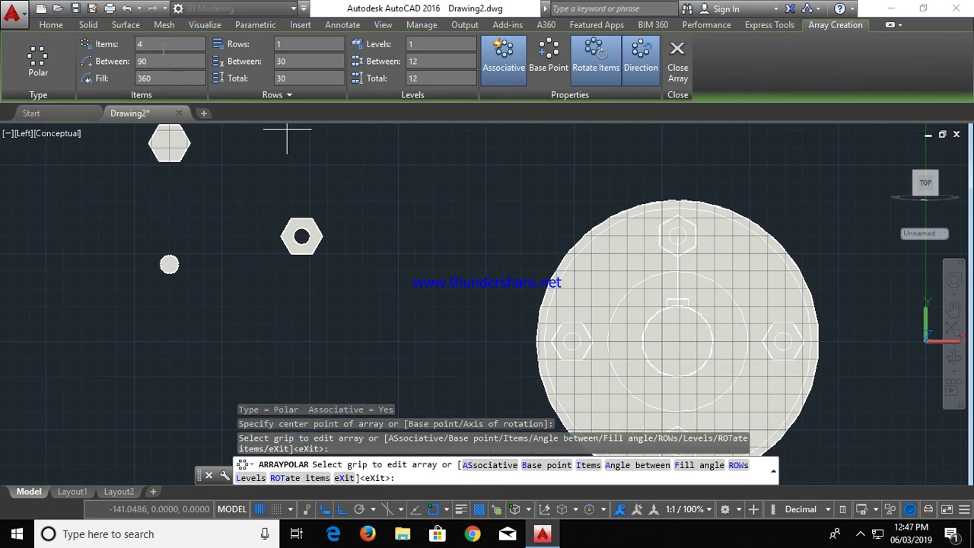
{"action": "key", "text": "Return"}
{"action": "key", "text": "Escape"}
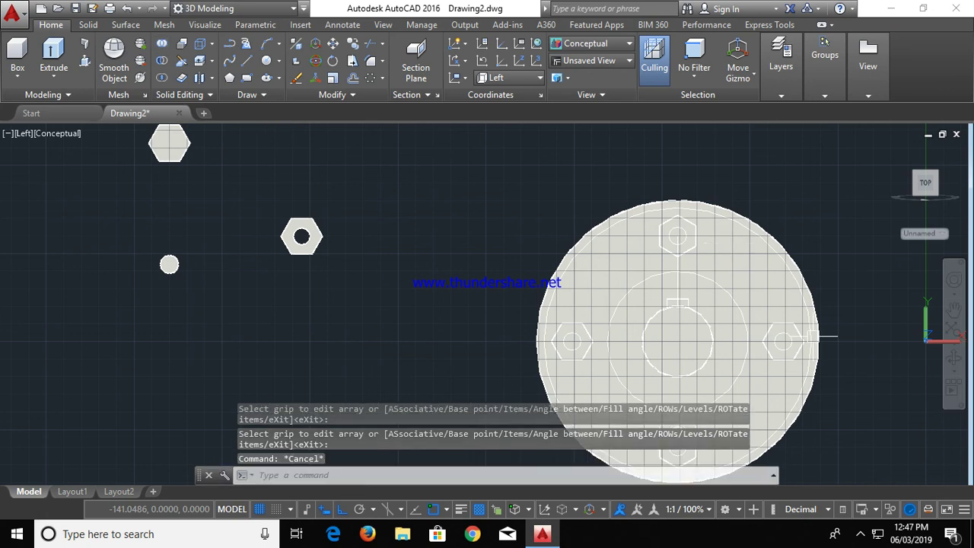
{"action": "key", "text": "Escape"}
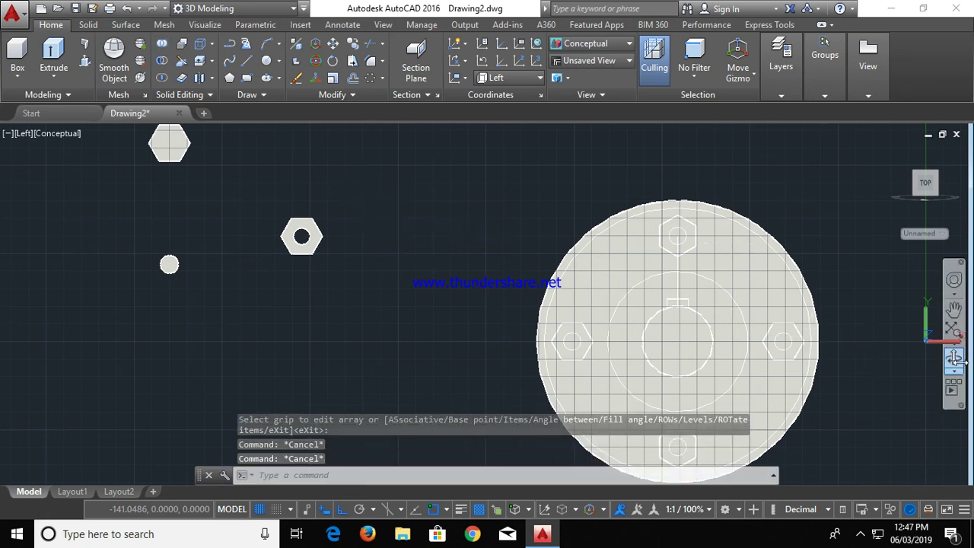
{"action": "mouse_move", "coordinate": [857, 361]}
{"action": "middle_mouse_down", "text": "shift"}
{"action": "mouse_move", "coordinate": [546, 297]}
{"action": "mouse_move", "coordinate": [581, 321]}
{"action": "mouse_move", "coordinate": [632, 332]}
{"action": "middle_mouse_up", "text": "shift"}
Select the spare nuts and bolt beside the coupling and delete them
{"action": "middle_click_drag", "start_coordinate": [696, 385], "coordinate": [688, 384], "text": "shift"}
{"action": "key", "text": "Escape"}
{"action": "left_click", "coordinate": [689, 385]}
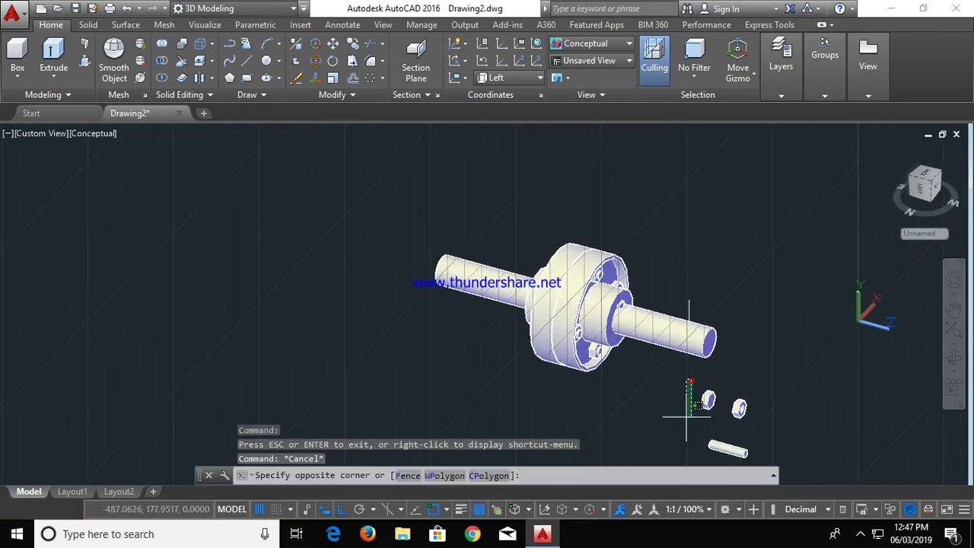
{"action": "left_click_drag", "start_coordinate": [688, 384], "coordinate": [826, 404]}
{"action": "key", "text": "Delete"}
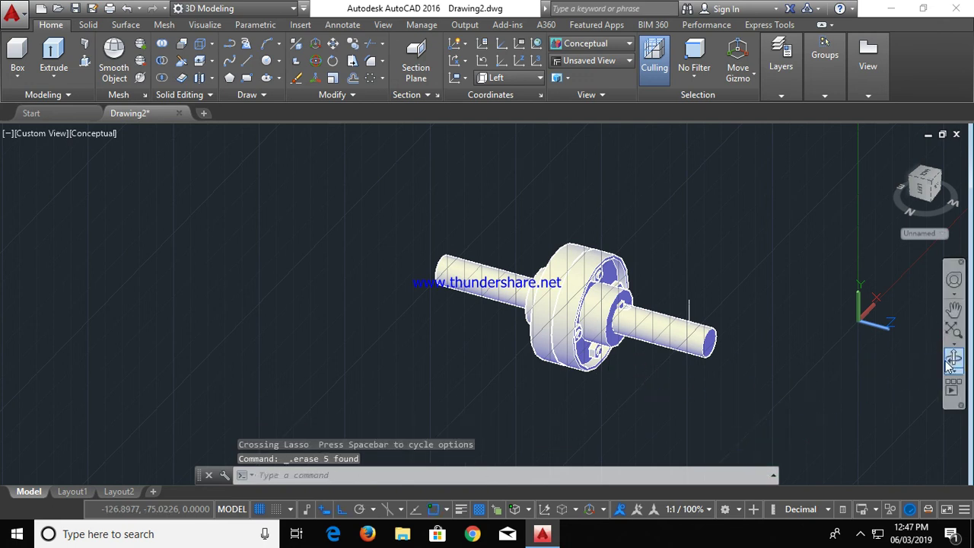
{"action": "left_click", "coordinate": [948, 365]}
{"action": "left_click_drag", "start_coordinate": [765, 350], "coordinate": [474, 271]}
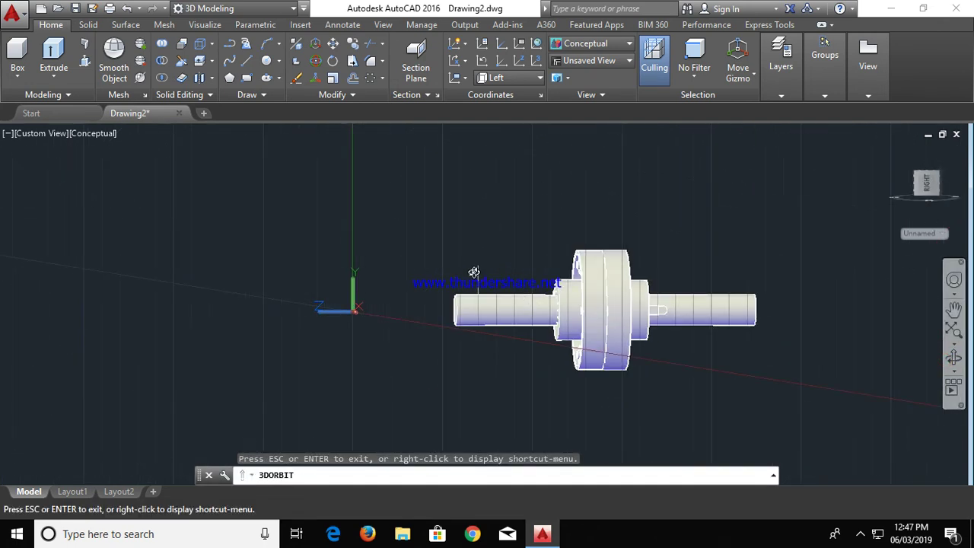
{"action": "key", "text": "Escape"}
{"action": "key", "text": "Delete"}
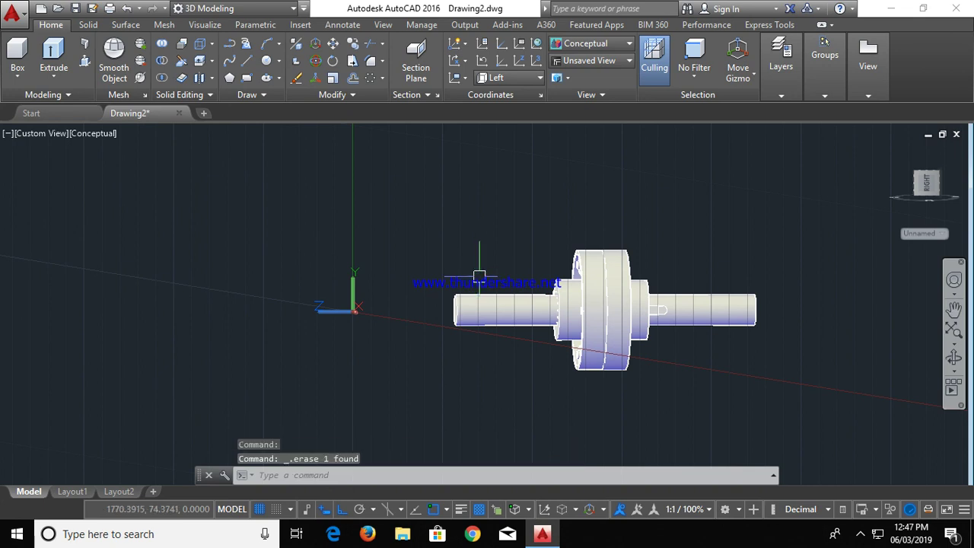
Orbit and zoom around the finished coupling to inspect the seated nuts
{"action": "left_click", "coordinate": [953, 363]}
{"action": "mouse_move", "coordinate": [648, 343]}
{"action": "left_mouse_down"}
{"action": "mouse_move", "coordinate": [594, 362]}
{"action": "mouse_move", "coordinate": [624, 363]}
{"action": "left_mouse_up"}
{"action": "scroll", "coordinate": [624, 362], "scroll_direction": "up", "scroll_amount": 2}
{"action": "scroll", "coordinate": [624, 363], "scroll_direction": "up", "scroll_amount": 3}
{"action": "mouse_move", "coordinate": [365, 329]}
{"action": "left_mouse_down"}
{"action": "mouse_move", "coordinate": [448, 363]}
{"action": "mouse_move", "coordinate": [419, 312]}
{"action": "mouse_move", "coordinate": [280, 324]}
{"action": "mouse_move", "coordinate": [272, 374]}
{"action": "mouse_move", "coordinate": [373, 400]}
{"action": "mouse_move", "coordinate": [435, 347]}
{"action": "mouse_move", "coordinate": [495, 387]}
{"action": "mouse_move", "coordinate": [496, 340]}
{"action": "mouse_move", "coordinate": [604, 321]}
{"action": "mouse_move", "coordinate": [621, 348]}
{"action": "mouse_move", "coordinate": [337, 300]}
{"action": "mouse_move", "coordinate": [298, 314]}
{"action": "mouse_move", "coordinate": [258, 352]}
{"action": "mouse_move", "coordinate": [194, 296]}
{"action": "mouse_move", "coordinate": [80, 280]}
{"action": "mouse_move", "coordinate": [23, 295]}
{"action": "left_mouse_up"}
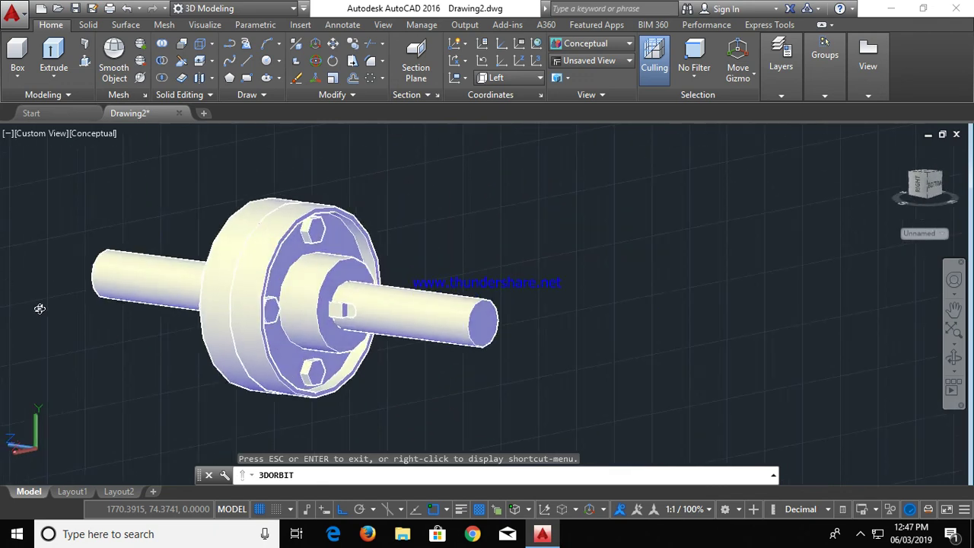
{"action": "mouse_move", "coordinate": [353, 309]}
{"action": "left_mouse_down"}
{"action": "mouse_move", "coordinate": [319, 322]}
{"action": "mouse_move", "coordinate": [380, 352]}
{"action": "left_mouse_up"}
{"action": "scroll", "coordinate": [283, 342], "scroll_direction": "up", "scroll_amount": 2}
{"action": "scroll", "coordinate": [278, 340], "scroll_direction": "up", "scroll_amount": 4}
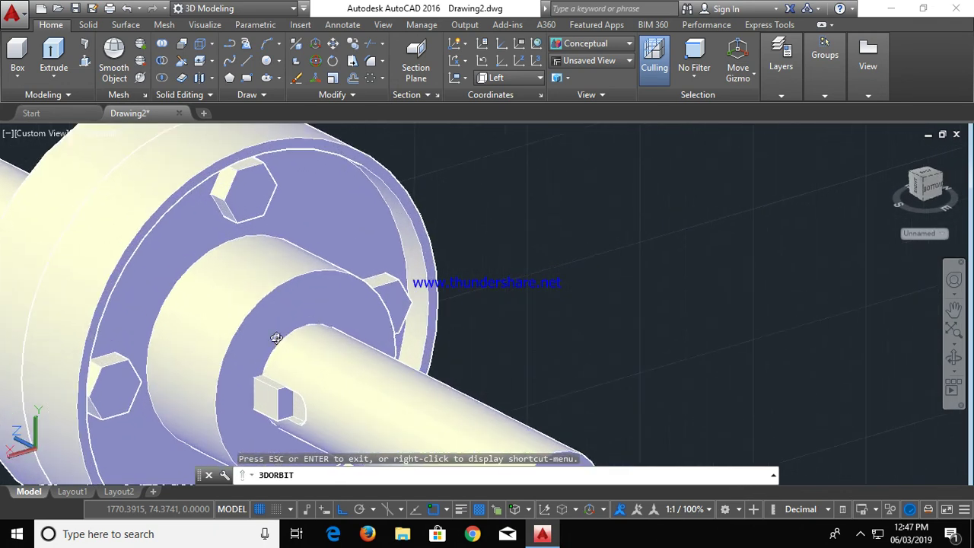
{"action": "scroll", "coordinate": [198, 304], "scroll_direction": "up", "scroll_amount": 2}
{"action": "mouse_move", "coordinate": [168, 324]}
{"action": "left_mouse_down"}
{"action": "mouse_move", "coordinate": [200, 334]}
{"action": "mouse_move", "coordinate": [315, 334]}
{"action": "mouse_move", "coordinate": [337, 324]}
{"action": "mouse_move", "coordinate": [313, 321]}
{"action": "left_mouse_up"}
{"action": "scroll", "coordinate": [312, 321], "scroll_direction": "down", "scroll_amount": 3}
{"action": "scroll", "coordinate": [312, 321], "scroll_direction": "down", "scroll_amount": 2}
{"action": "scroll", "coordinate": [310, 322], "scroll_direction": "down", "scroll_amount": 1}
{"action": "key", "text": "Escape"}
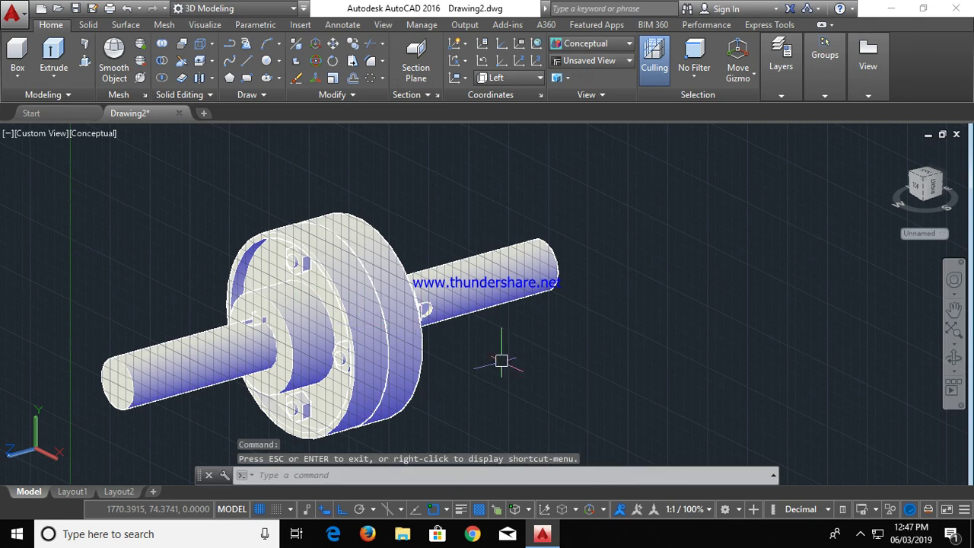
{"action": "left_click", "coordinate": [858, 535]}
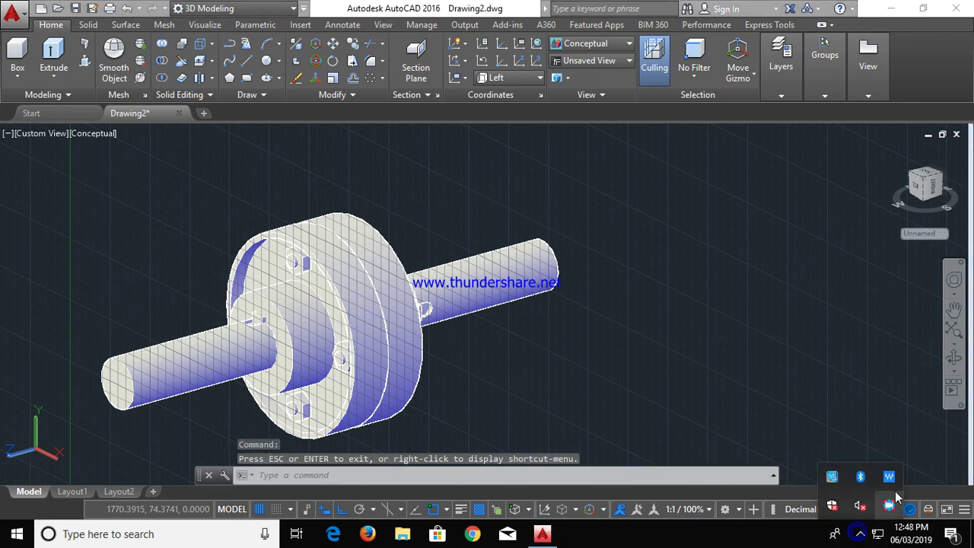